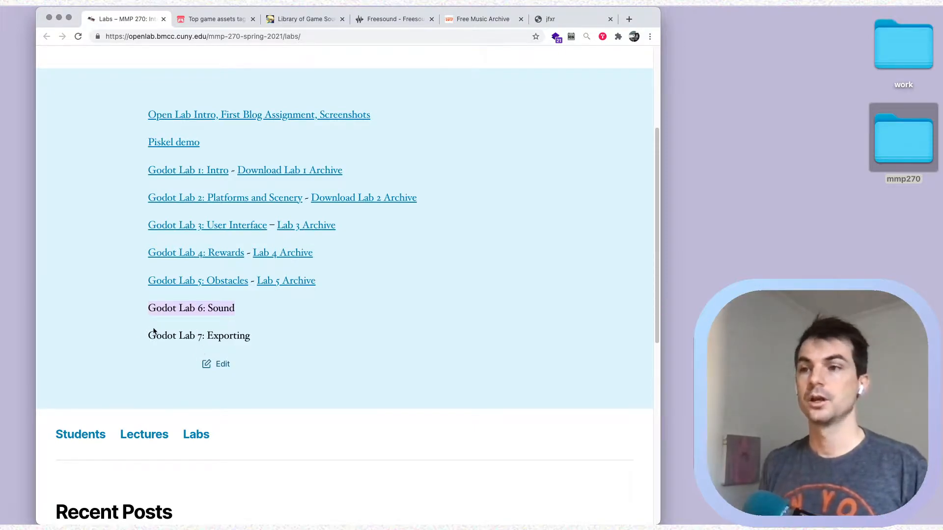
pyautogui.click(194, 304)
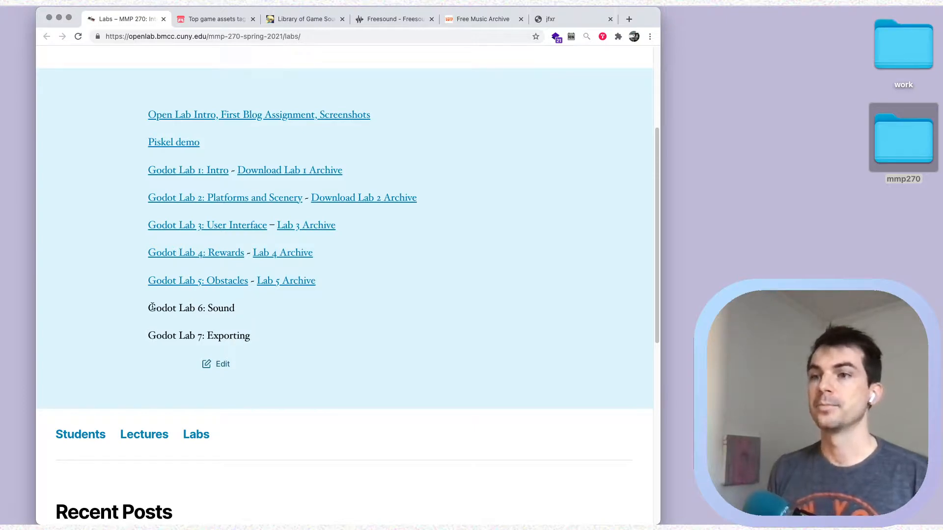
pyautogui.moveTo(148, 311); pyautogui.dragTo(241, 309)
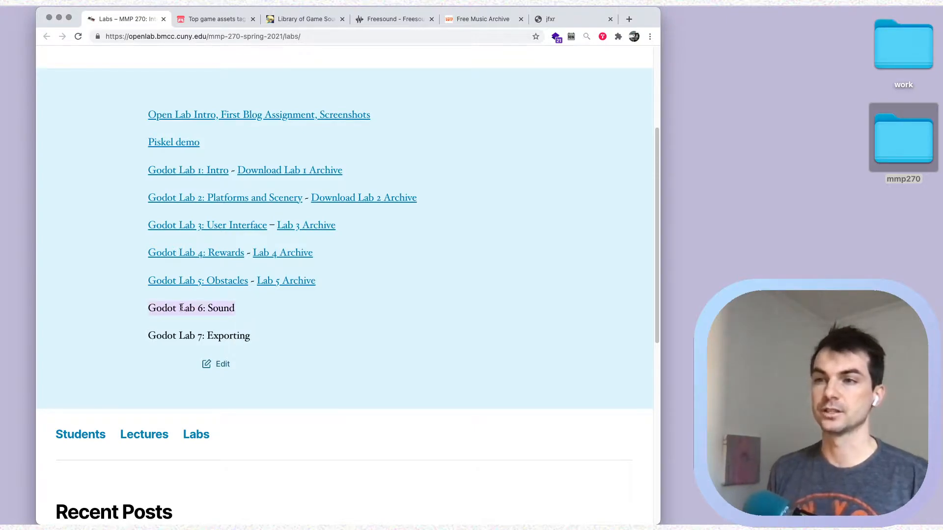
pyautogui.click(286, 304)
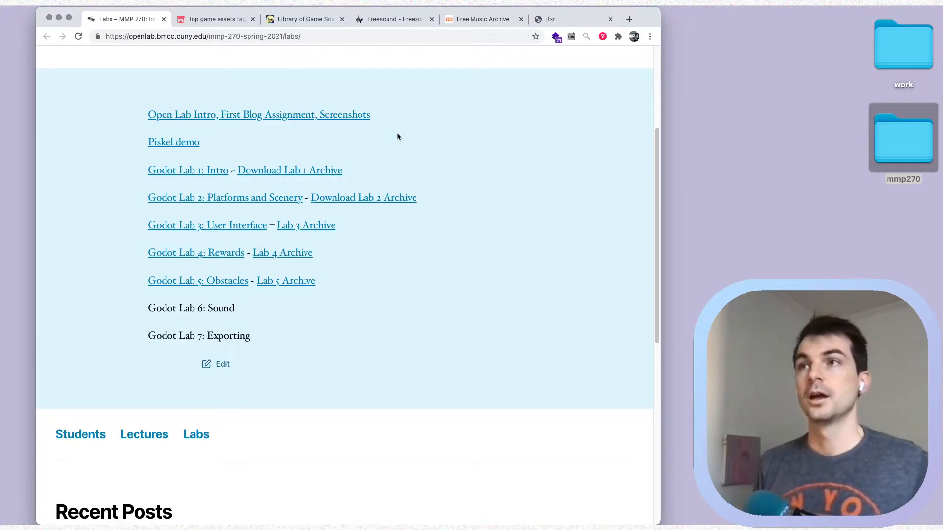
# - On the itch.io game assets page, remove the sfx tag from the address and browse the full asset listing
pyautogui.click(215, 21)
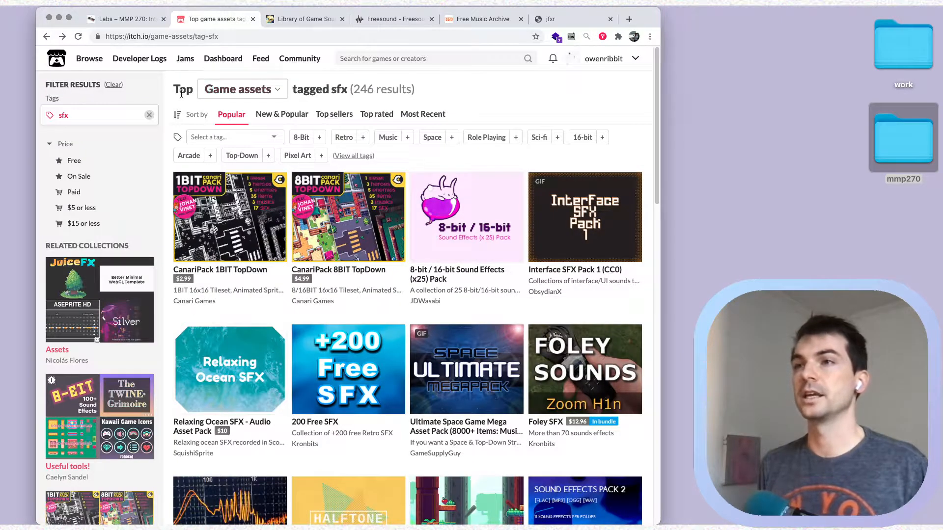
pyautogui.moveTo(196, 36); pyautogui.dragTo(275, 35)
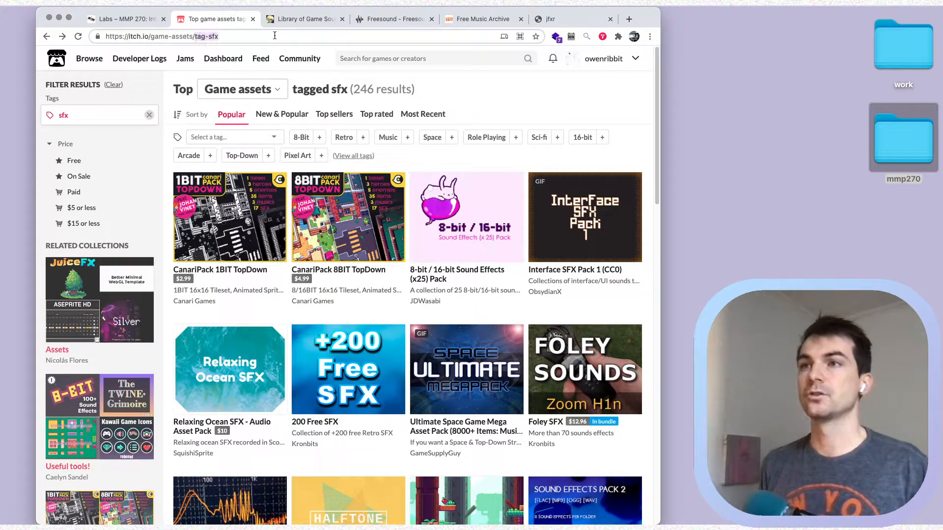
pyautogui.press('BackSpace')
pyautogui.press('Return')
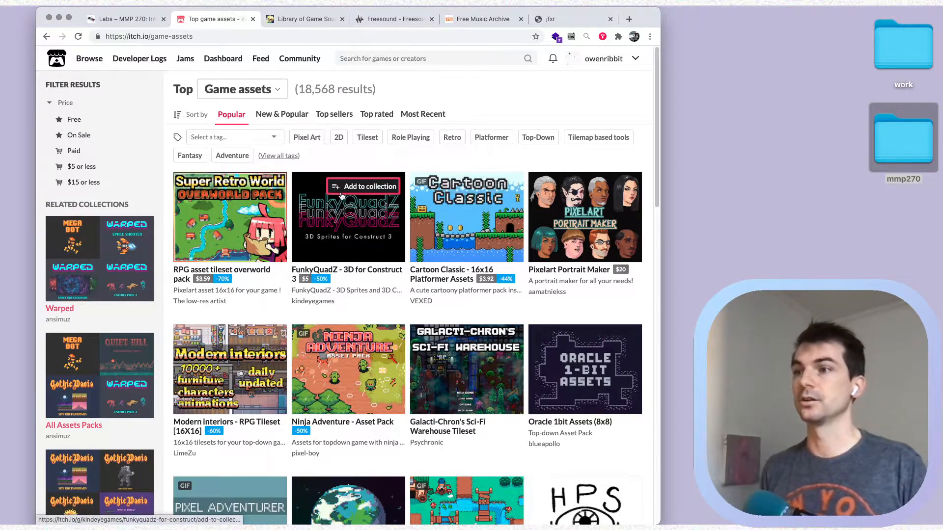
pyautogui.scroll(-4, 344, 203)
pyautogui.scroll(-3, 344, 203)
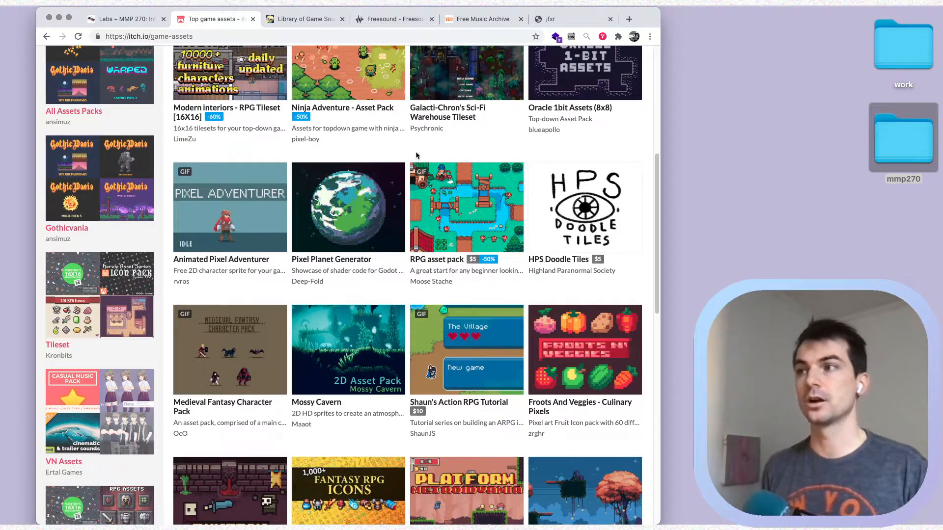
pyautogui.scroll(-4, 416, 155)
pyautogui.scroll(11, 322, 141)
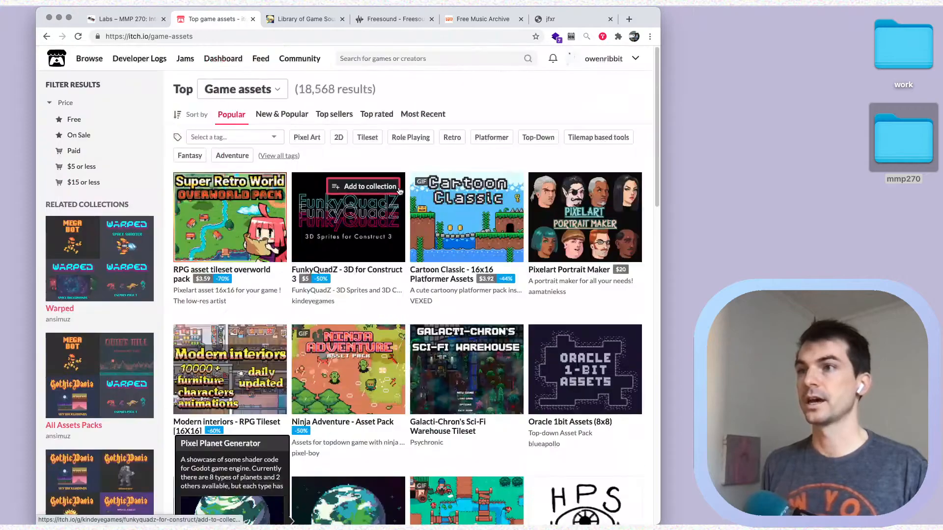
# - Filter the itch.io game assets by the tags Music and sfx
pyautogui.click(216, 138)
pyautogui.write('music')
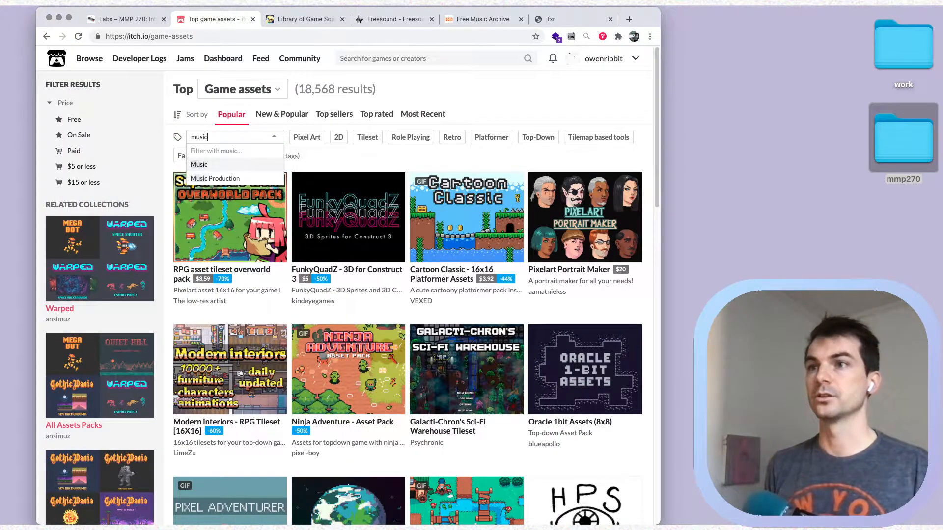
pyautogui.press('Return')
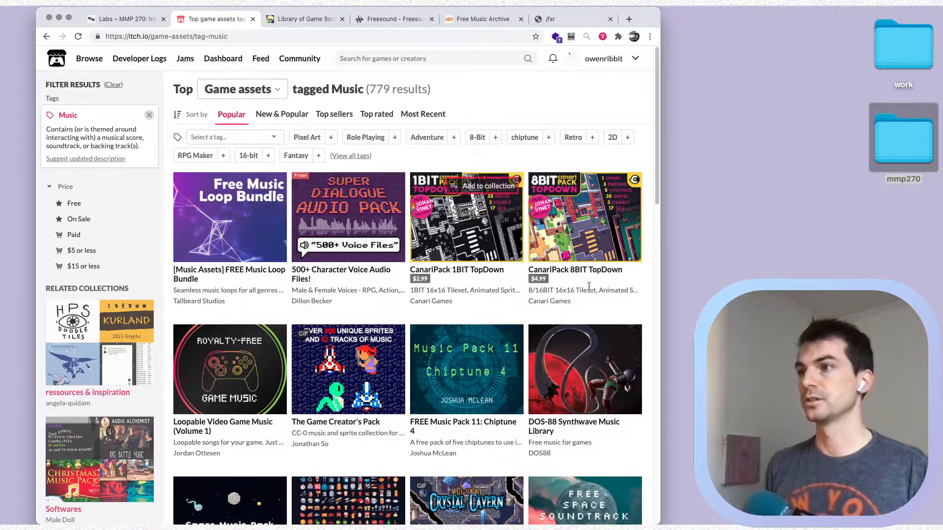
pyautogui.moveTo(552, 253)
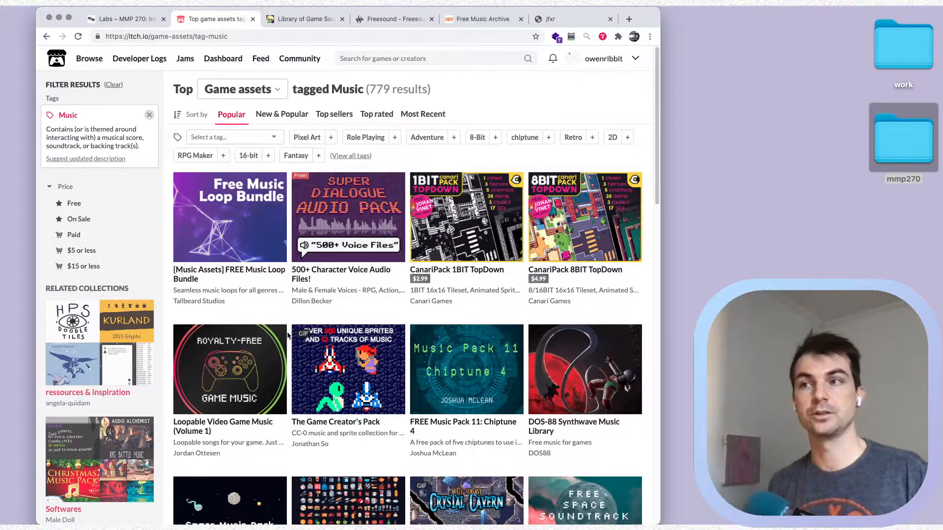
pyautogui.click(226, 137)
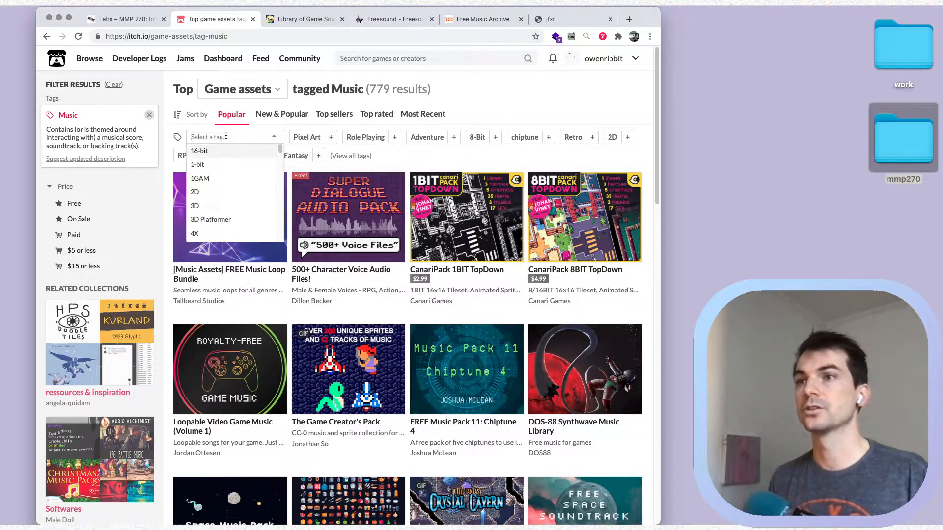
pyautogui.write('sfx')
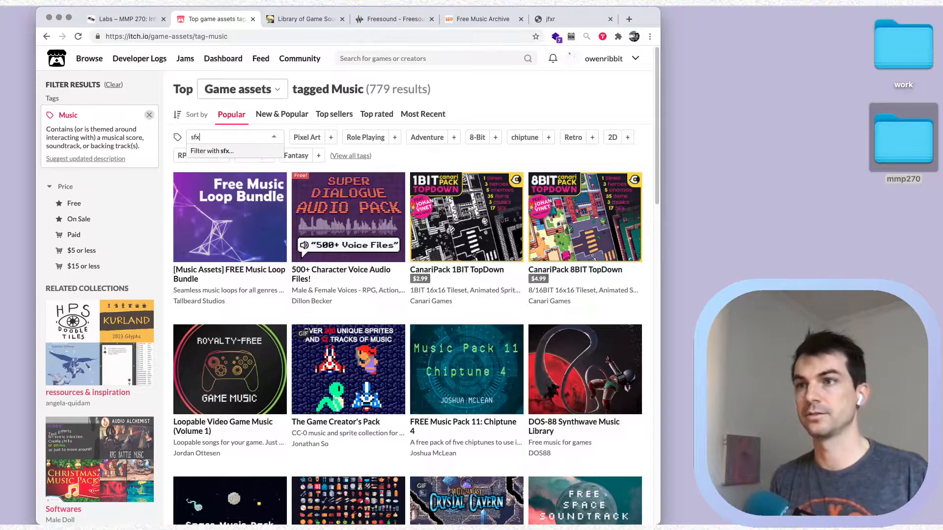
pyautogui.press('Return')
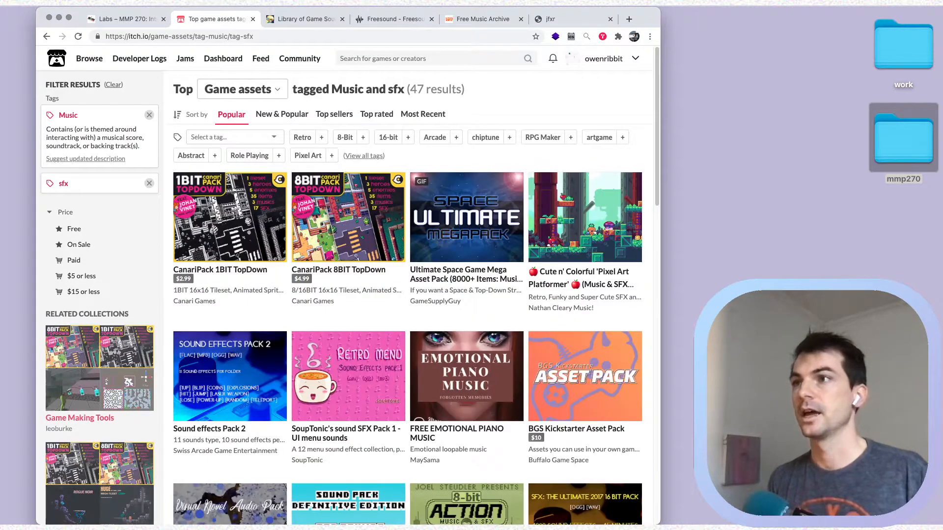
# - Remove the music tag from the page address so that only assets tagged sfx are listed
pyautogui.moveTo(428, 224)
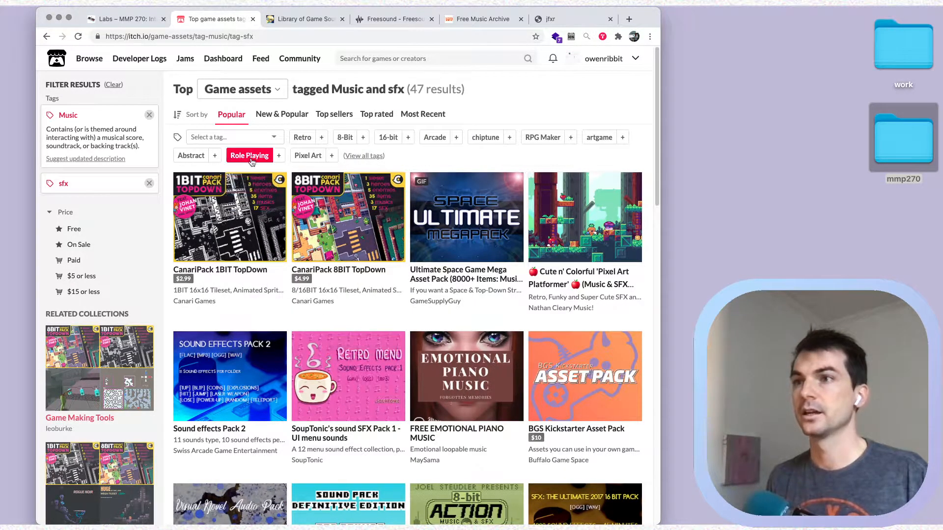
pyautogui.moveTo(57, 45)
pyautogui.moveTo(228, 37); pyautogui.dragTo(199, 34)
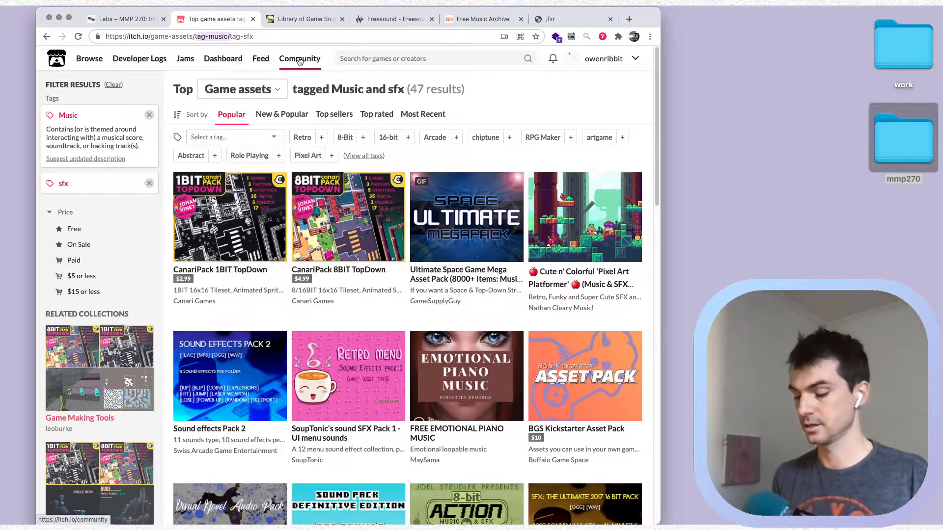
pyautogui.press('BackSpace')
pyautogui.press('Return')
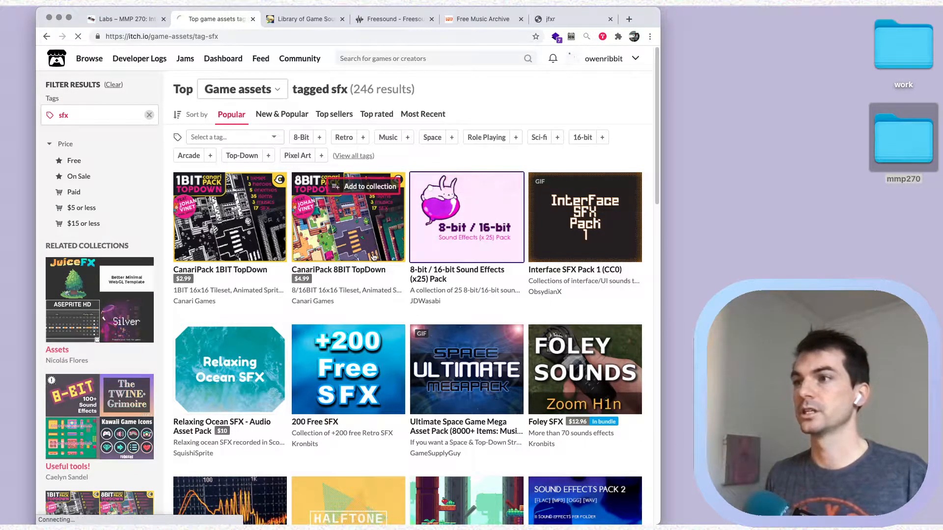
# - Open the 8-bit / 16-bit Sound Effects (x25) Pack page and examine its usage permission and the list of included files
pyautogui.click(457, 221)
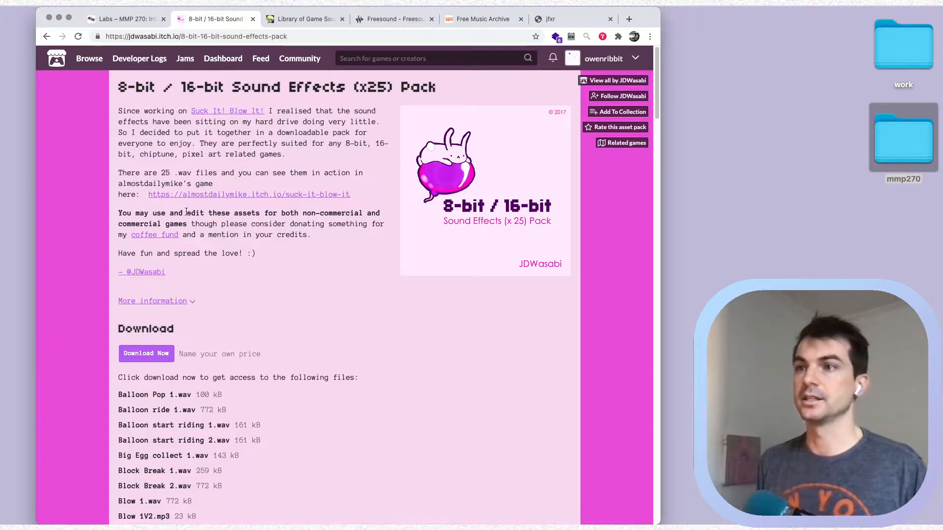
pyautogui.moveTo(116, 217); pyautogui.dragTo(186, 222)
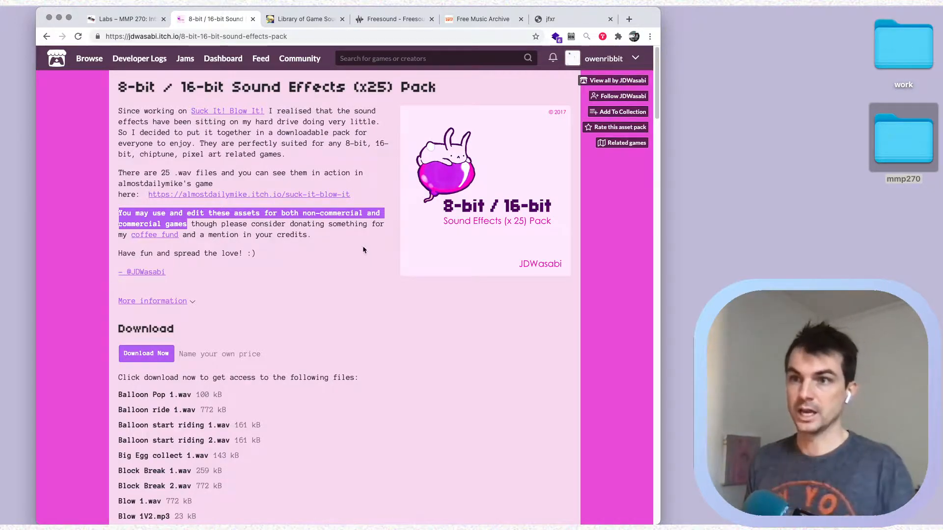
pyautogui.scroll(-3, 342, 226)
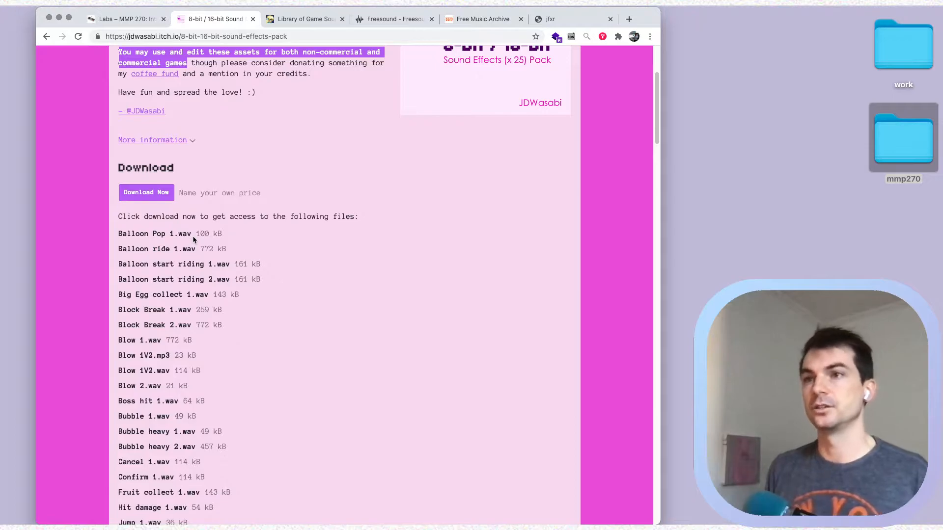
pyautogui.scroll(-3, 245, 273)
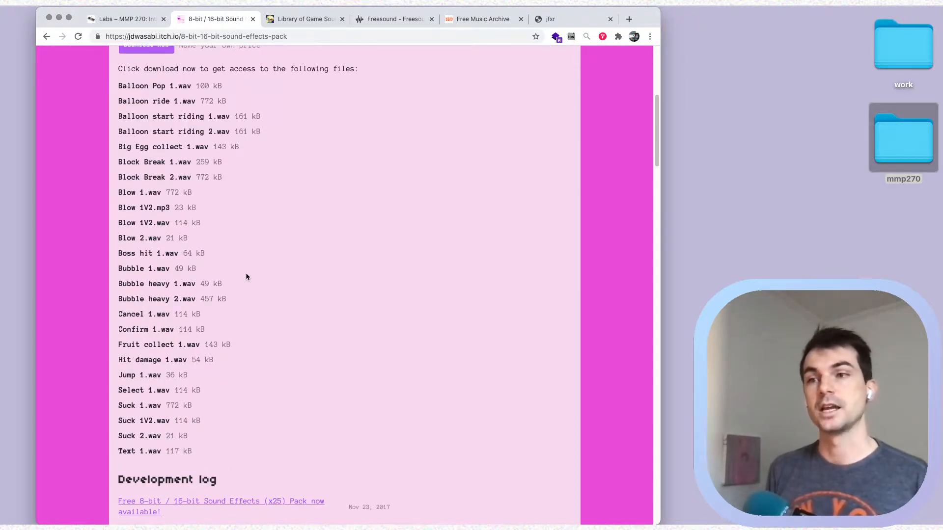
pyautogui.scroll(2, 351, 251)
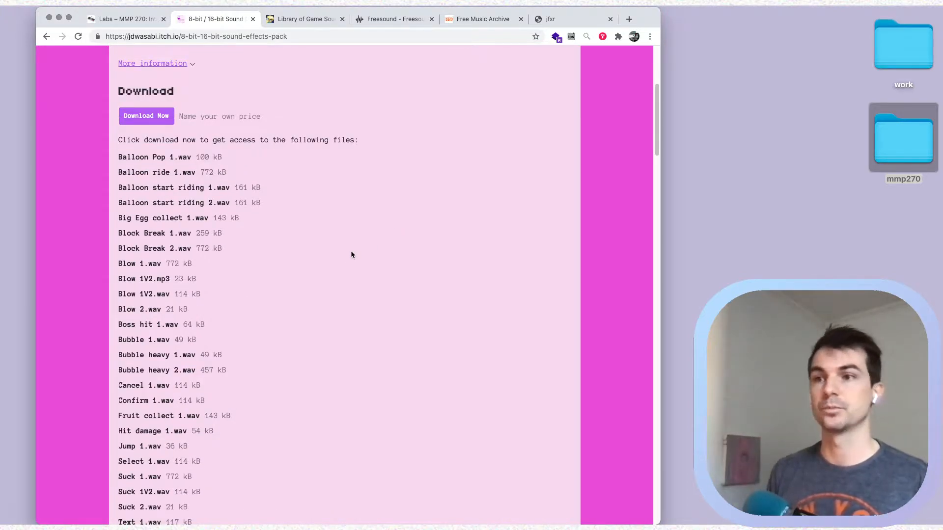
pyautogui.scroll(-2, 378, 213)
pyautogui.scroll(-2, 337, 182)
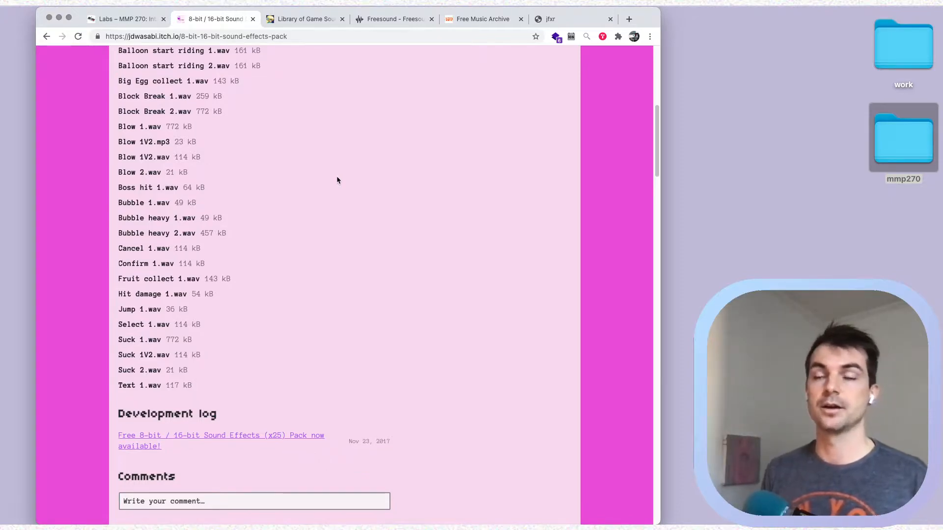
pyautogui.scroll(10, 337, 178)
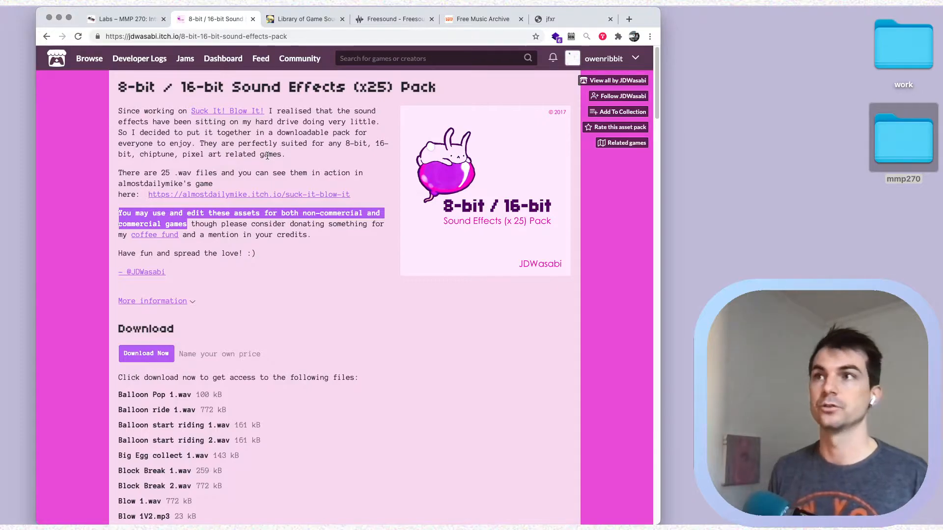
# - Switch to the Library of Game Sounds collection on OpenGameArt and look through its sound packs down to the end
pyautogui.click(302, 20)
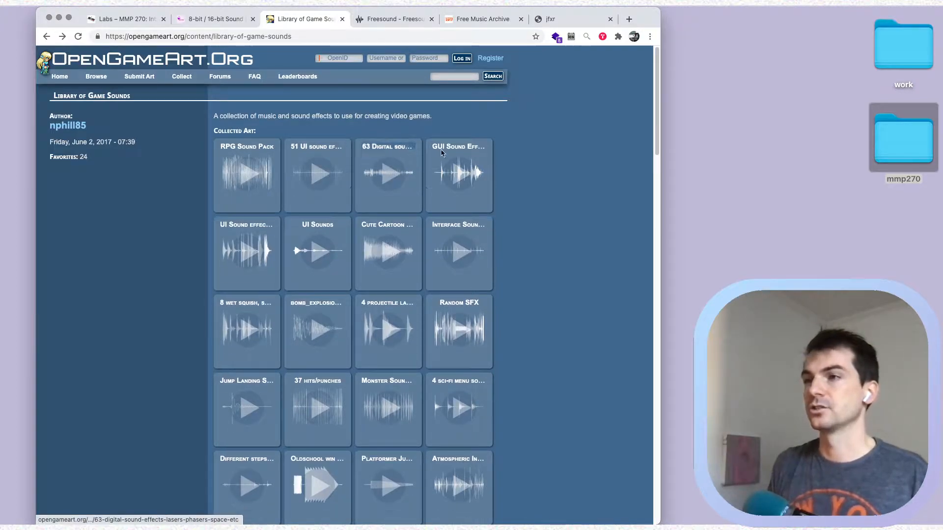
pyautogui.scroll(-20, 277, 208)
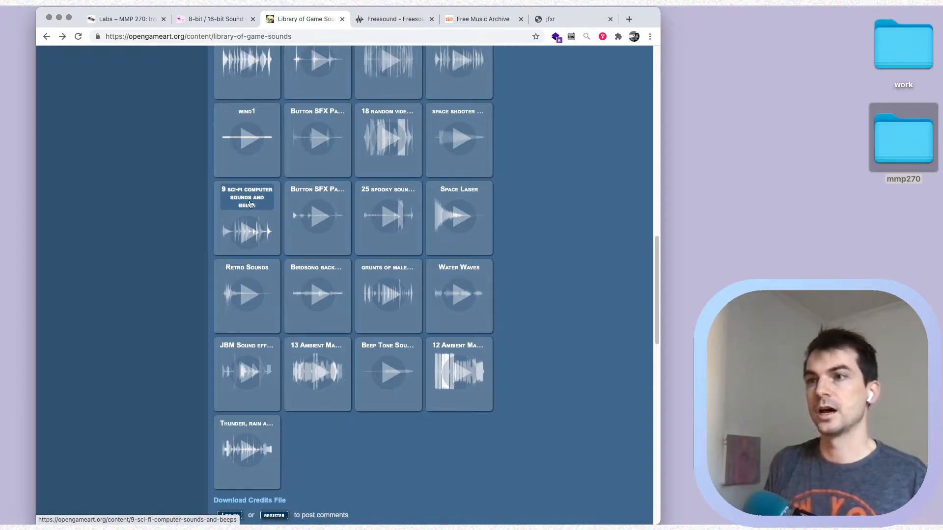
pyautogui.scroll(-1, 279, 407)
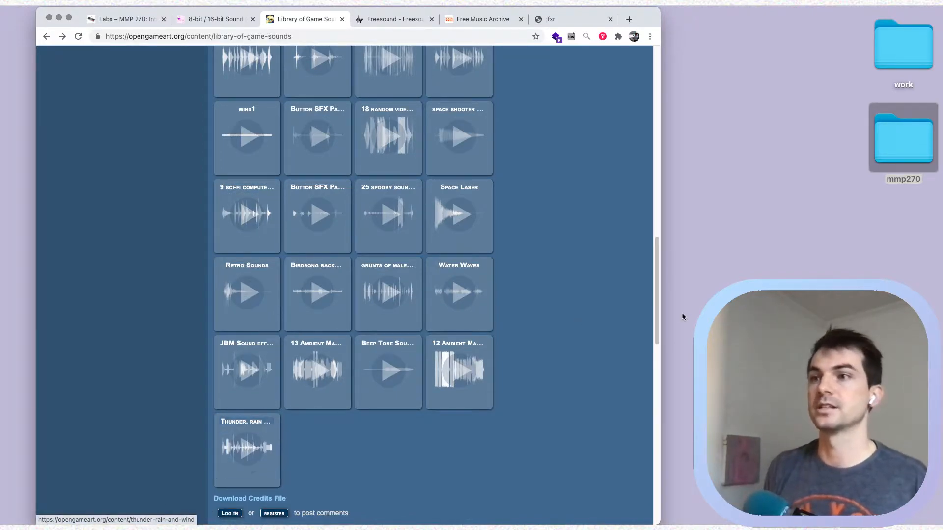
pyautogui.scroll(10, 505, 250)
pyautogui.scroll(3, 508, 246)
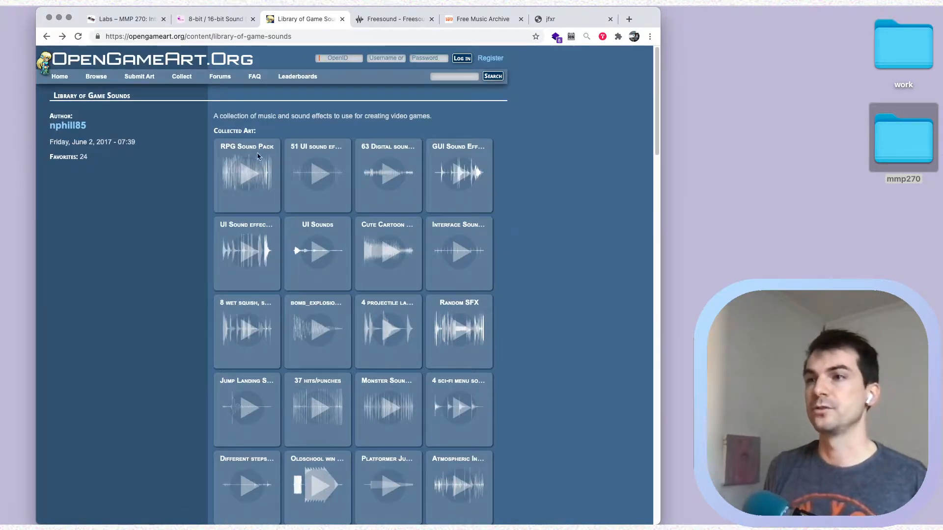
pyautogui.scroll(-15, 261, 247)
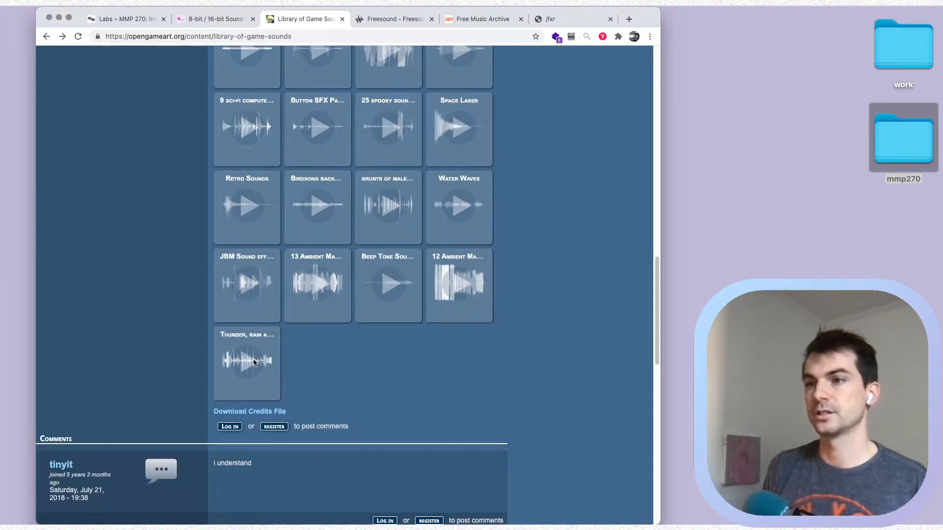
# - Preview the Thunder, rain and wind sound, open its page and download the file jute-dh-weather.7z
pyautogui.click(245, 372)
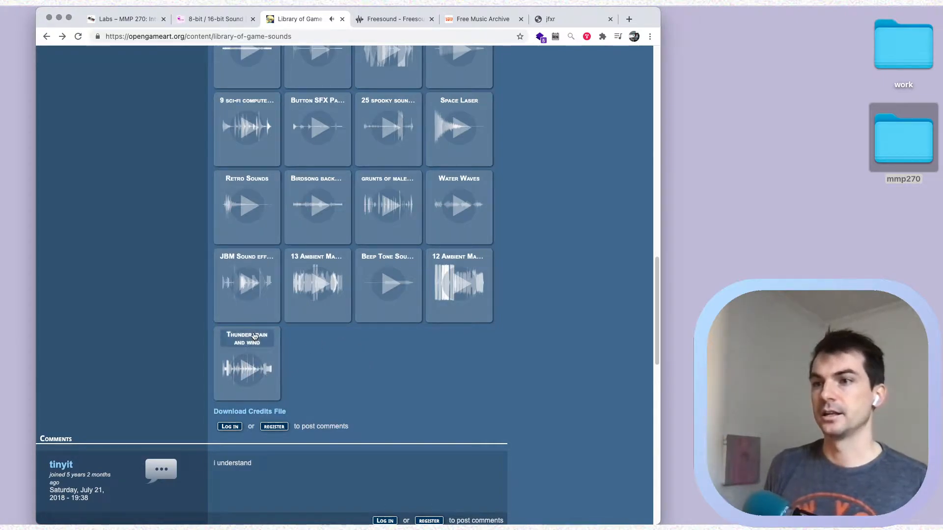
pyautogui.click(248, 341)
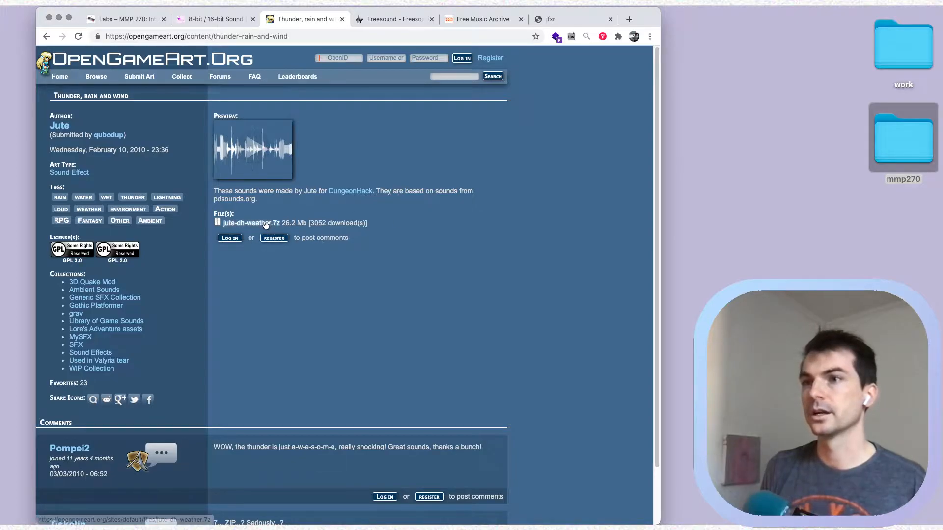
pyautogui.click(251, 223)
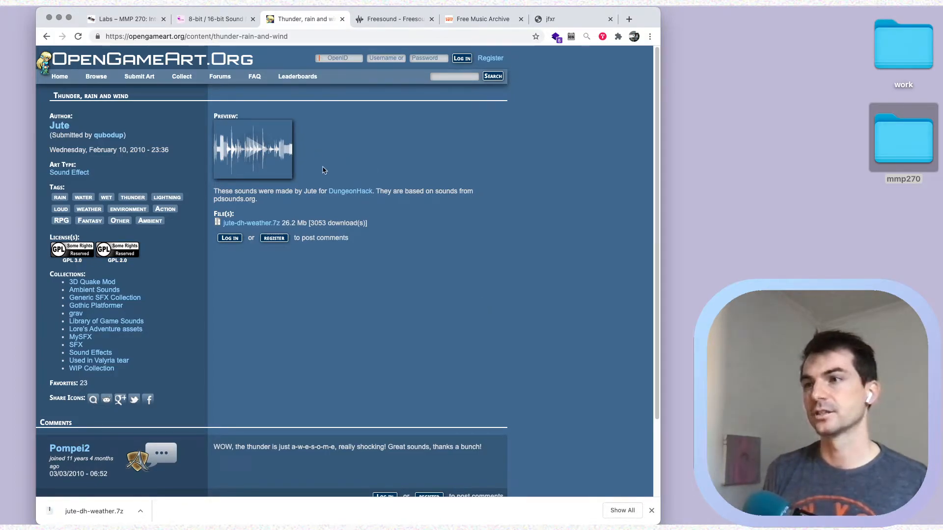
# - Switch to Finder and open the Downloads folder in a new window
pyautogui.press('super+Tab')
pyautogui.press('super+Tab')
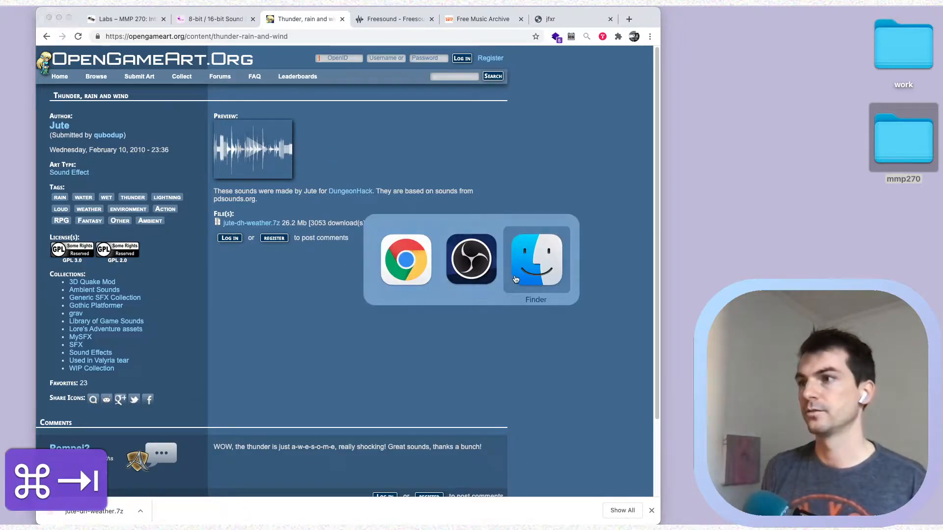
pyautogui.press('super+n')
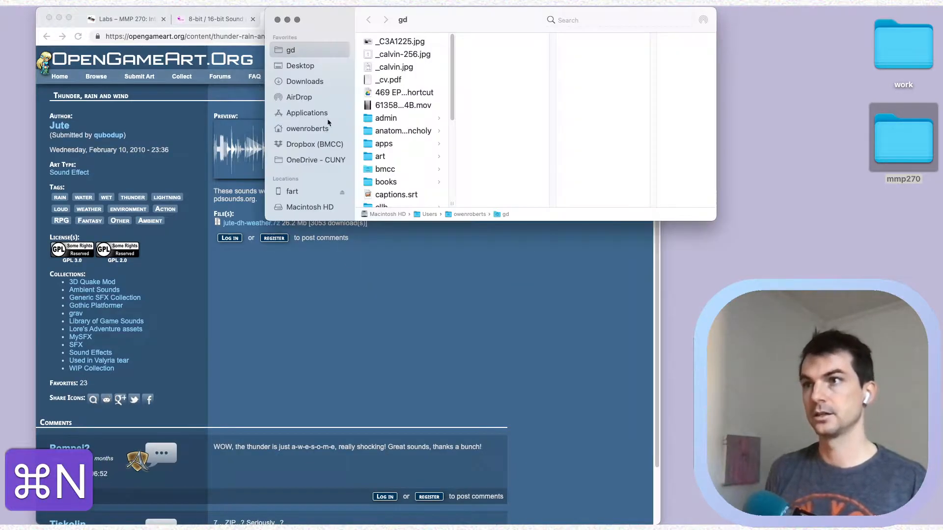
pyautogui.click(317, 80)
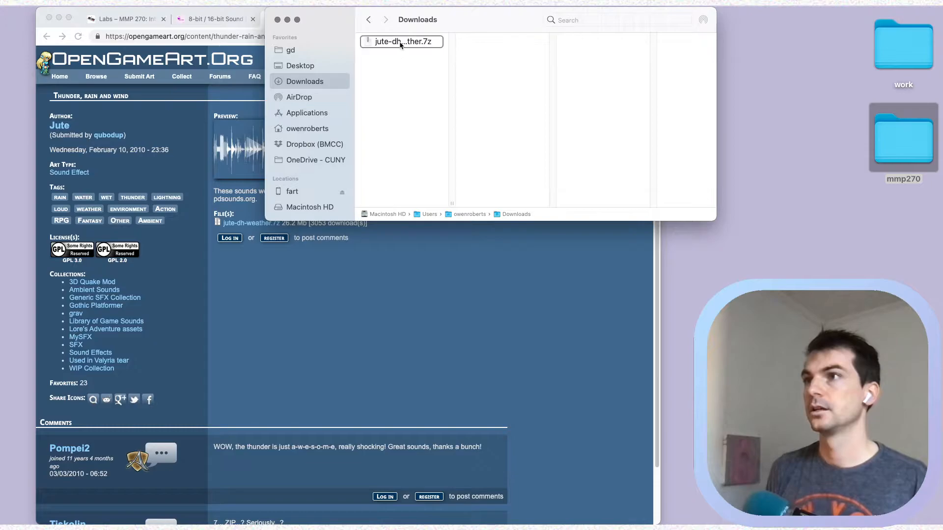
# - Extract the jute-dh-weather.7z archive in the Downloads folder with Archive Utility
pyautogui.rightClick(401, 45)
pyautogui.moveTo(441, 58)
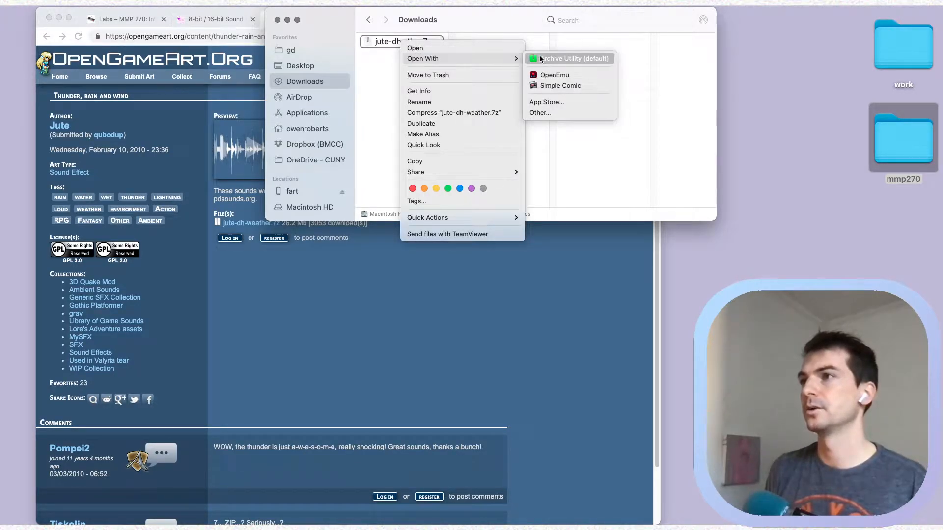
pyautogui.press('Escape')
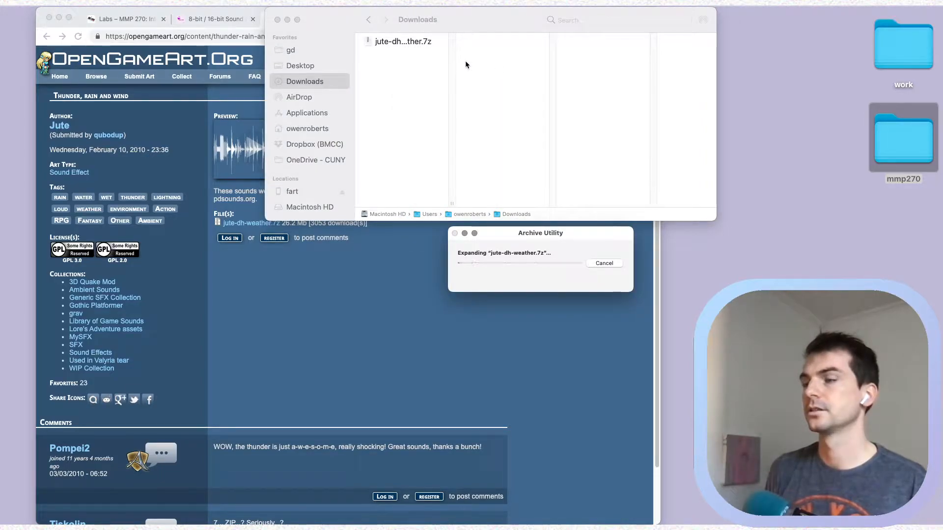
# - Look through the WAV files in the extracted jute-dh-weather folder, enlarging the Finder window and widening the column to read the full file names
pyautogui.scroll(-5, 526, 98)
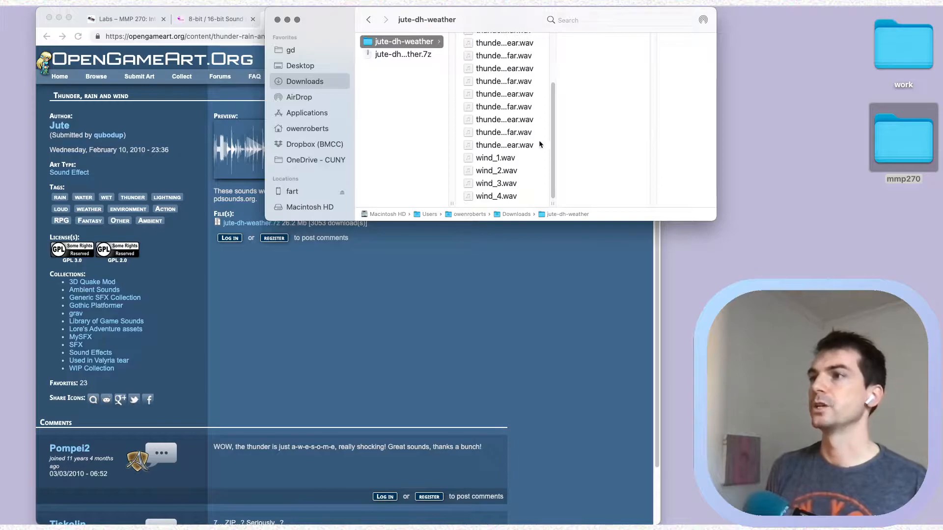
pyautogui.click(550, 201)
pyautogui.moveTo(558, 202); pyautogui.dragTo(771, 300)
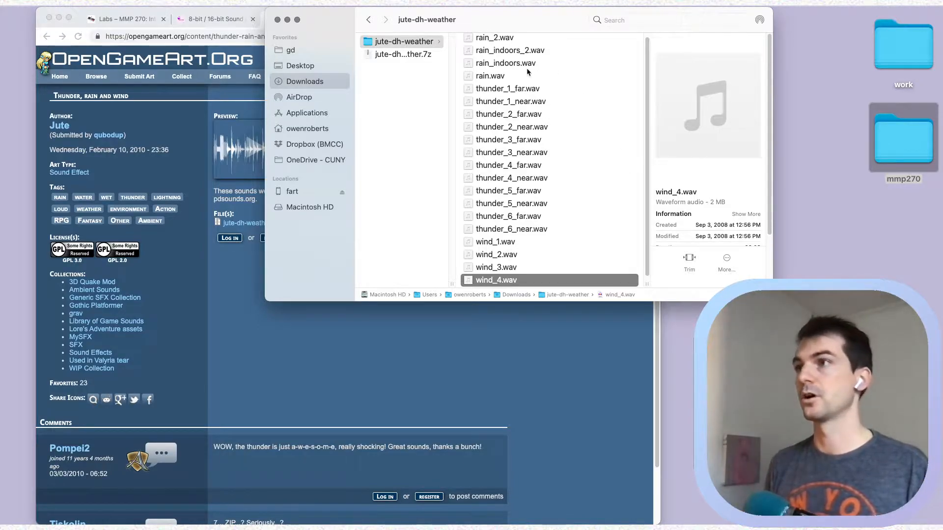
pyautogui.moveTo(484, 18); pyautogui.dragTo(473, 89)
# - Switch to Freesound in Chrome and search its sounds for "game music loop"
pyautogui.click(283, 36)
pyautogui.click(388, 21)
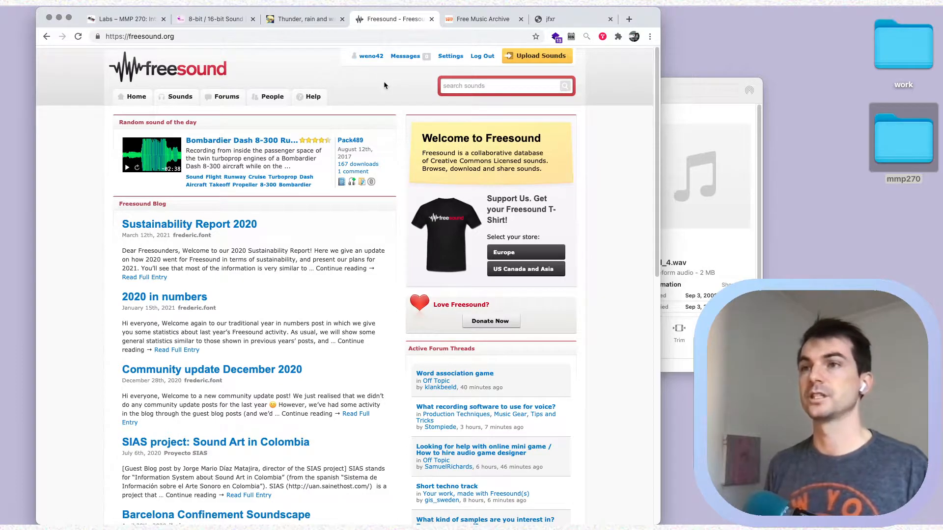
pyautogui.click(456, 87)
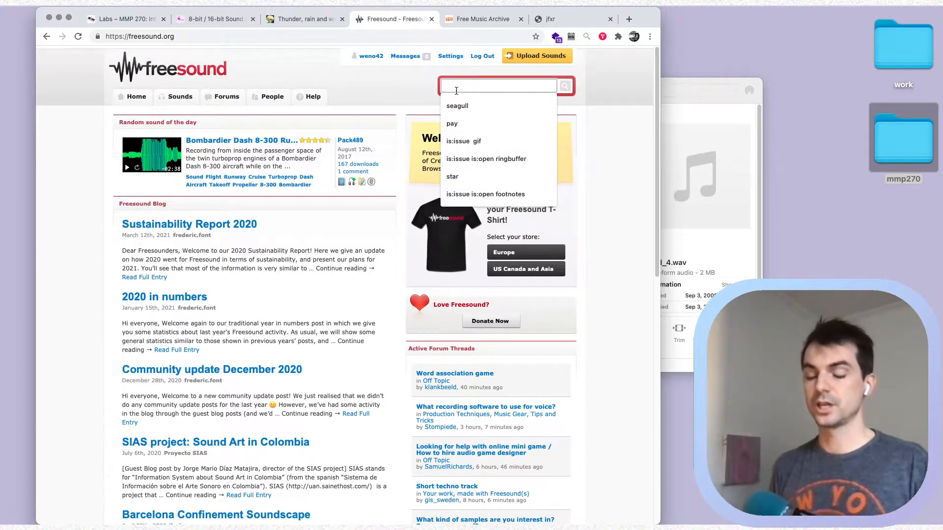
pyautogui.write('game music loop')
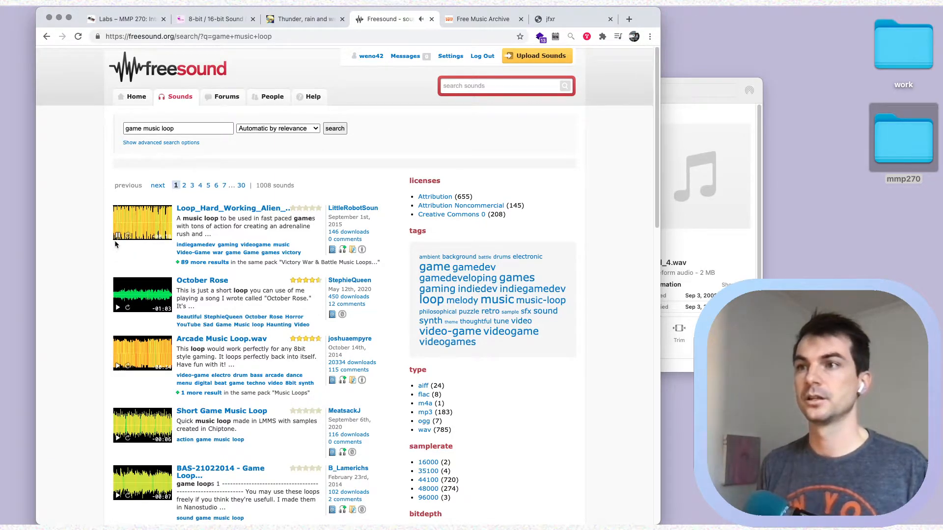
# - Preview Arcade Music Loop.wav from the search results and open its sound page
pyautogui.scroll(-3, 98, 250)
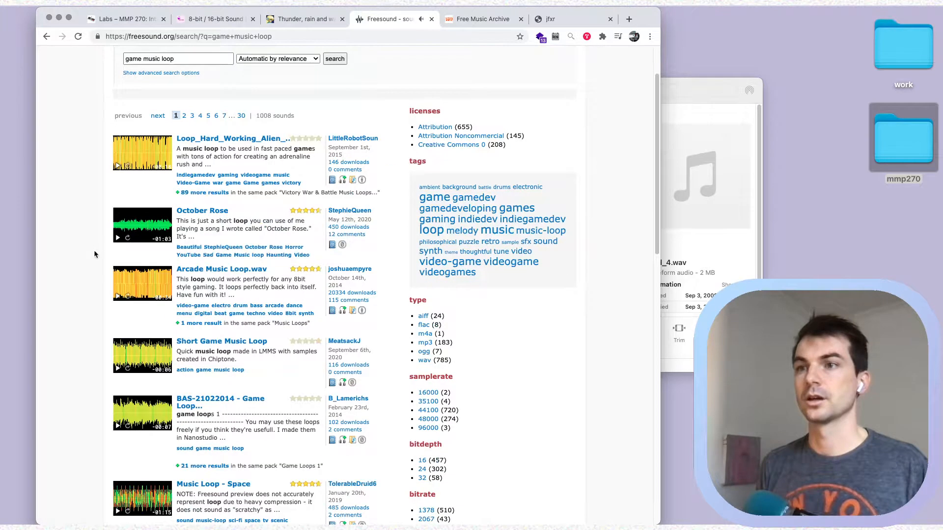
pyautogui.click(118, 296)
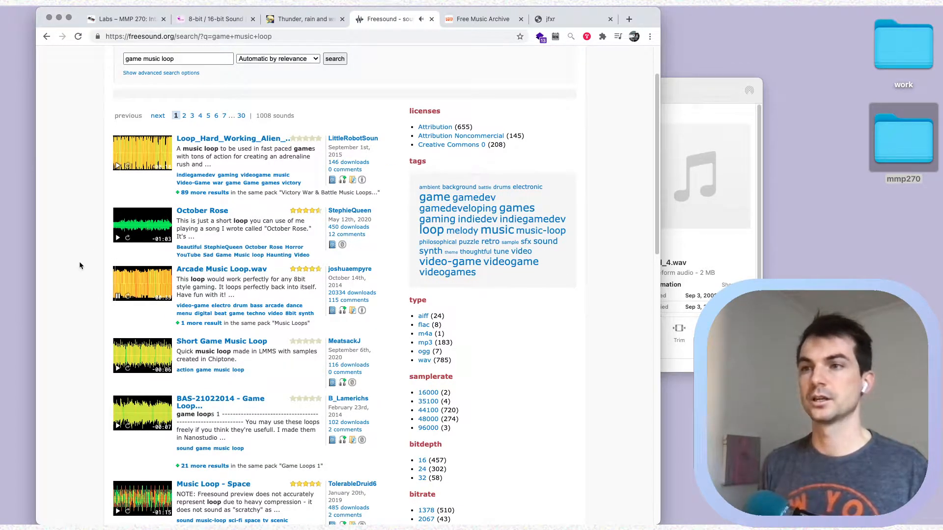
pyautogui.click(118, 297)
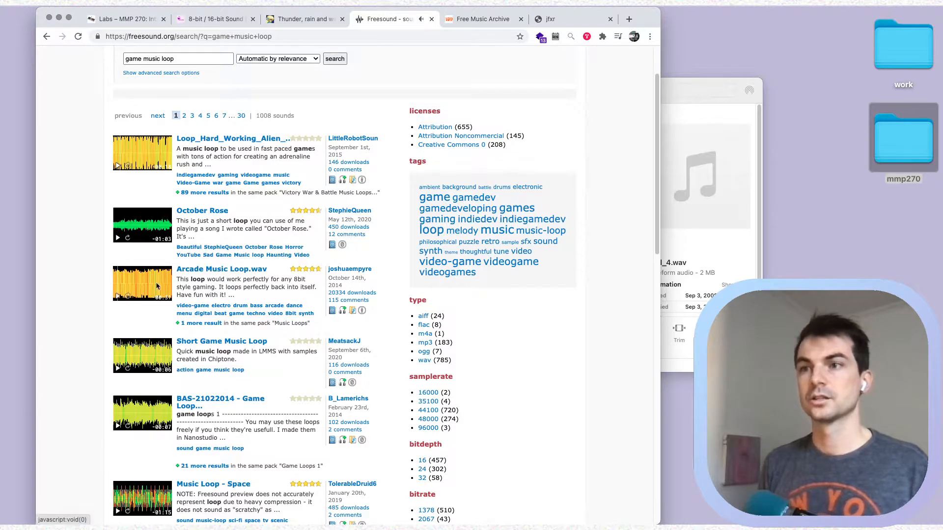
pyautogui.click(199, 269)
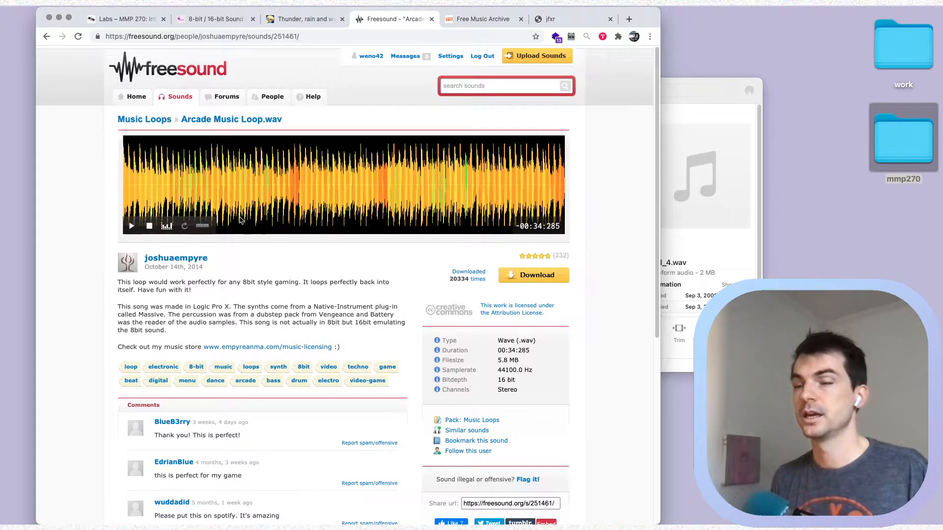
# - Check the file type and duration of Arcade Music Loop.wav and download the sound
pyautogui.moveTo(499, 342); pyautogui.dragTo(533, 344)
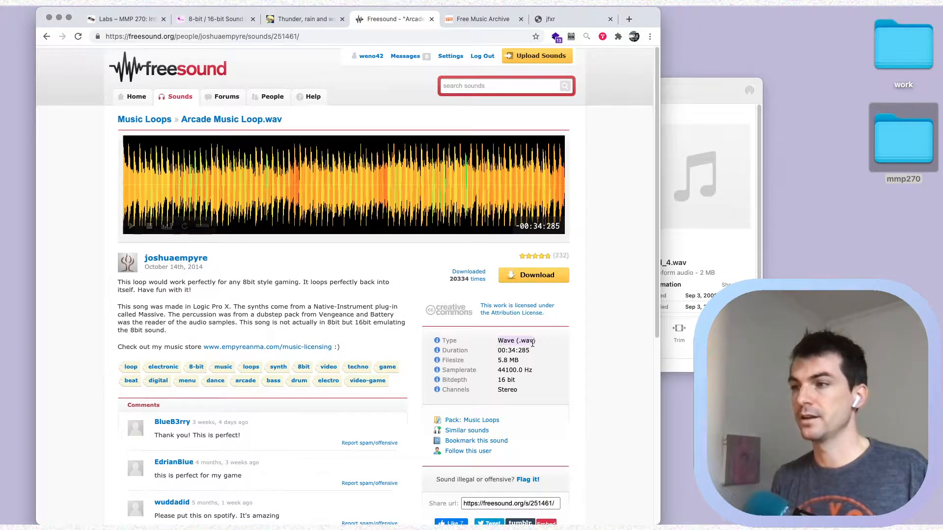
pyautogui.doubleClick(527, 340)
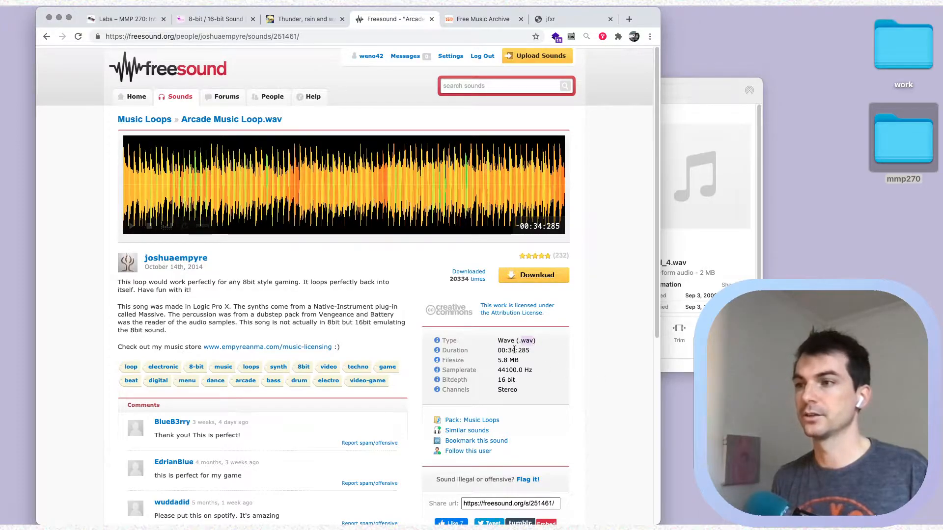
pyautogui.moveTo(491, 352); pyautogui.dragTo(549, 355)
pyautogui.click(549, 355)
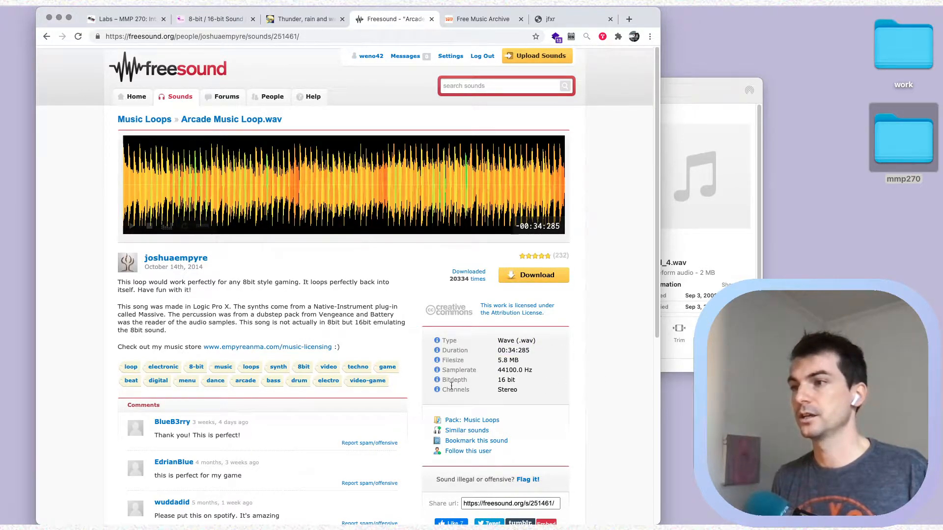
pyautogui.click(525, 278)
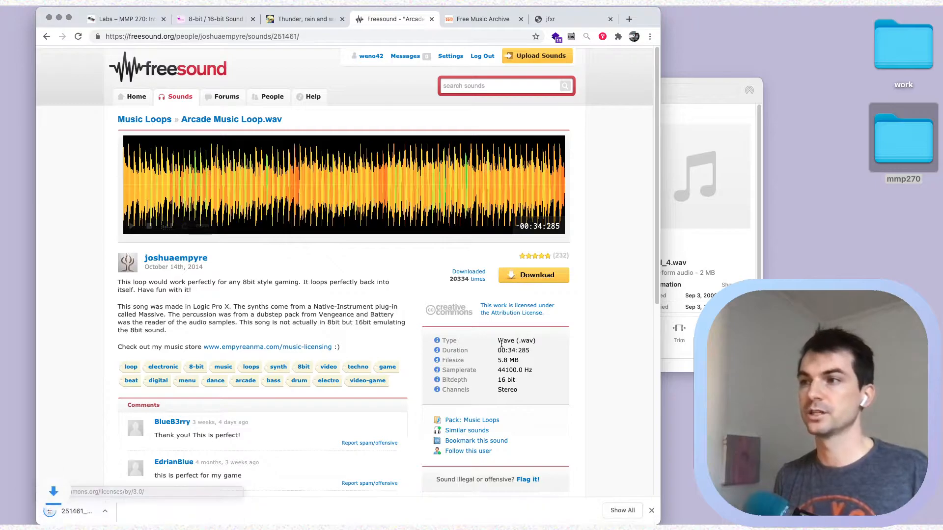
# - Switch to Finder and rename the newly downloaded loop in Downloads as arcade-music-loop.wav
pyautogui.press('super+Tab')
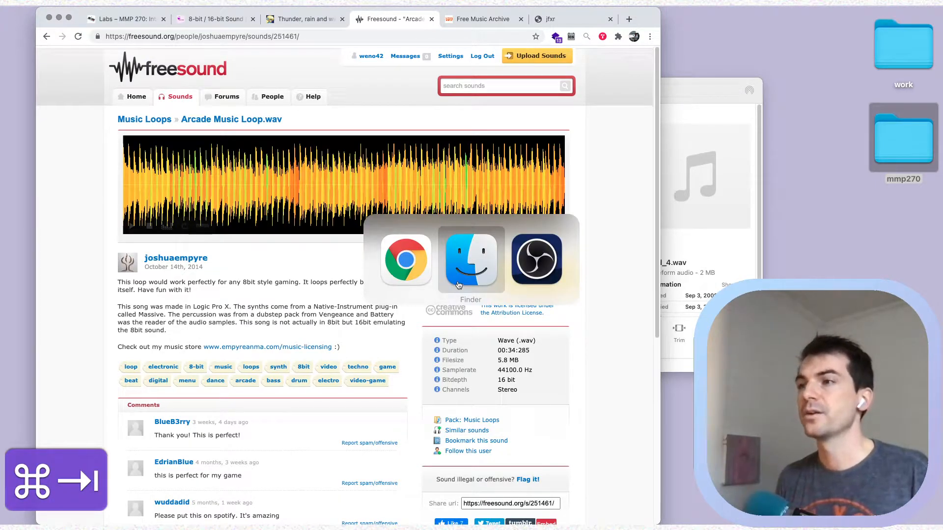
pyautogui.click(396, 140)
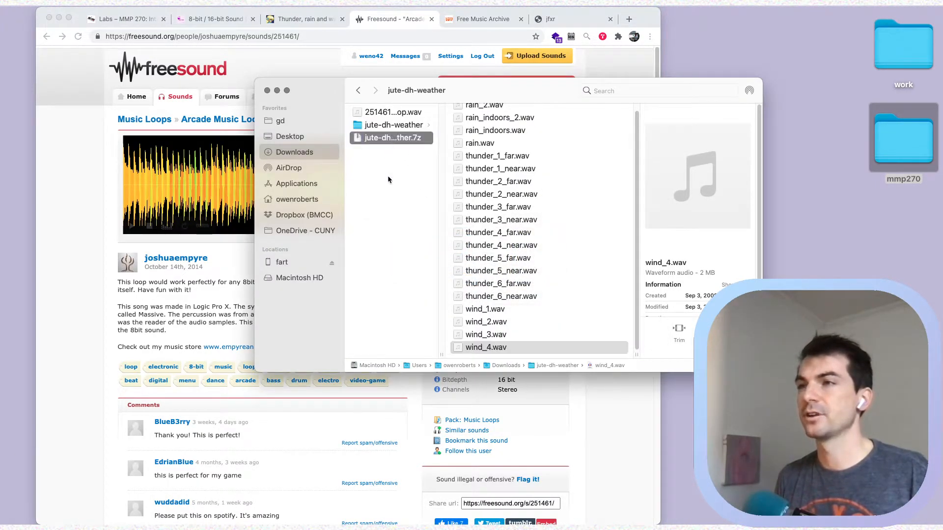
pyautogui.click(388, 113)
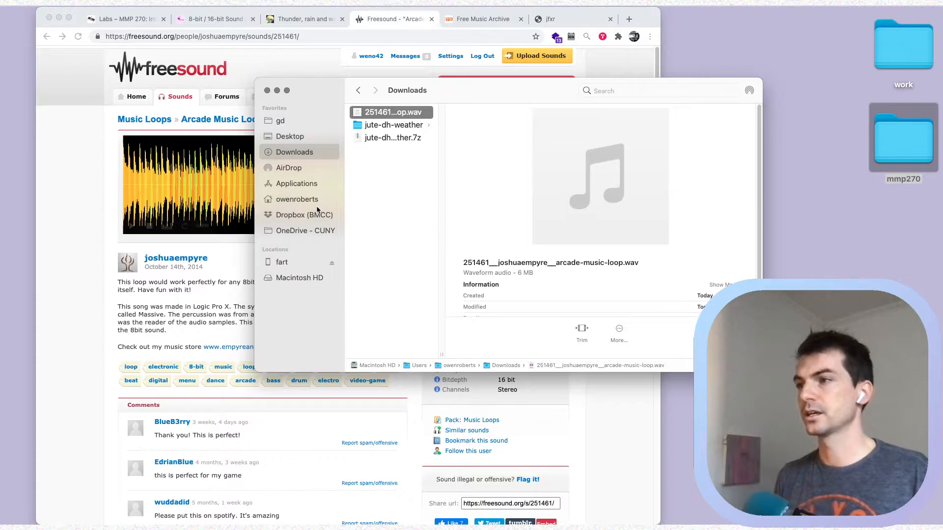
pyautogui.press('Return')
pyautogui.write('arc')
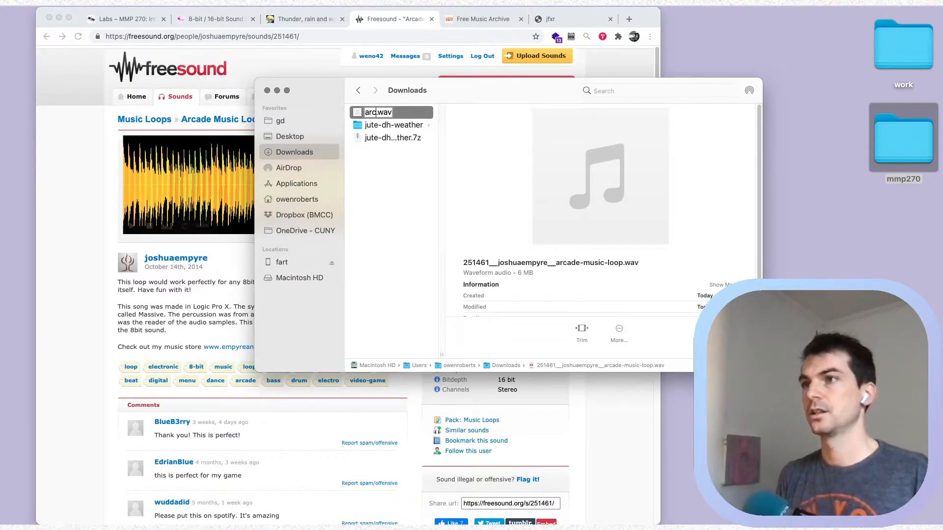
pyautogui.write('ade-mu')
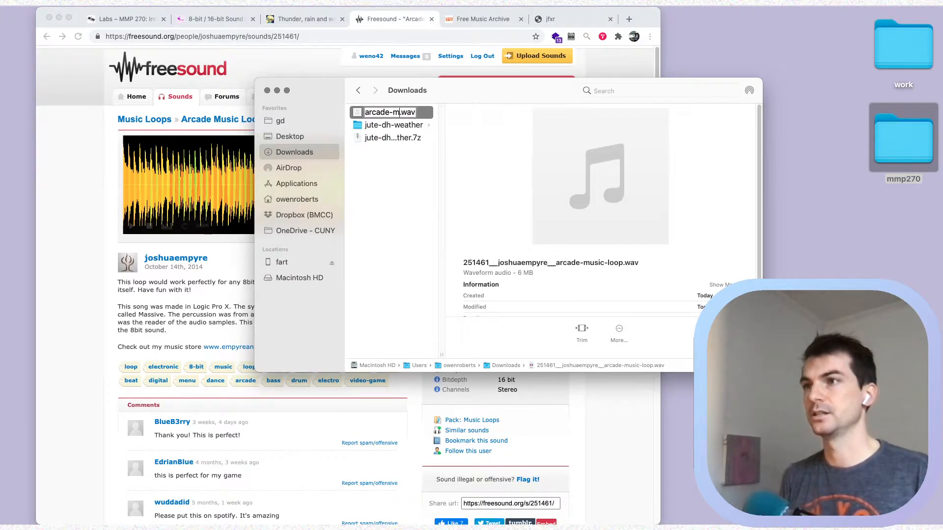
pyautogui.write('sic-loop')
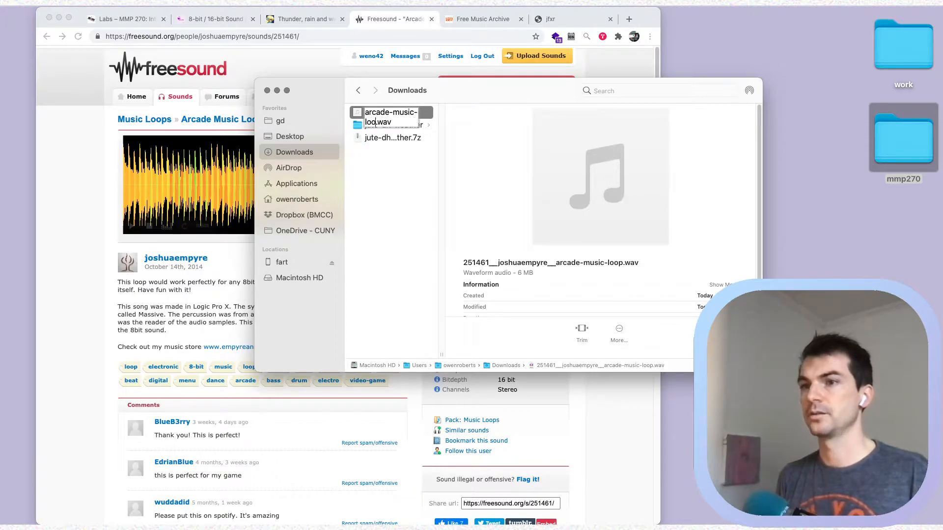
pyautogui.press('Return')
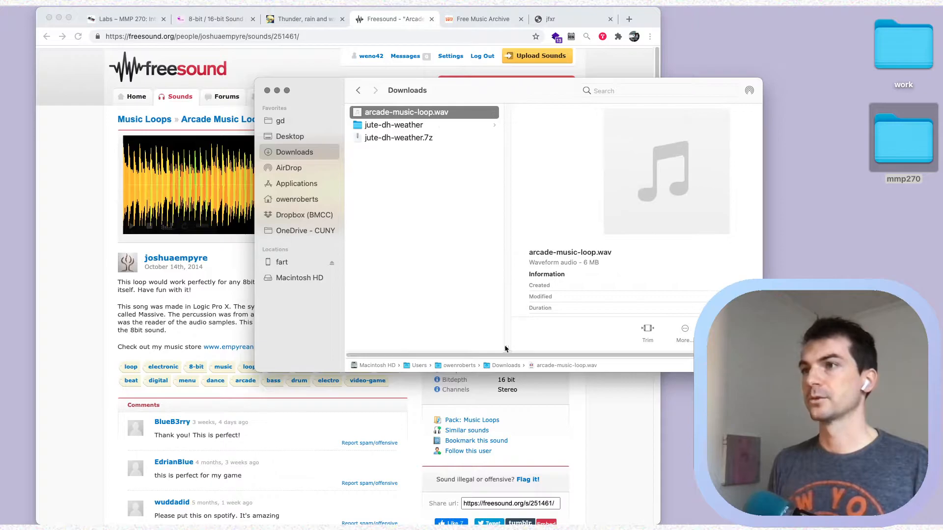
# - Switch to Free Music Archive in Chrome and open the Minimal Electronic subgenre of the Electronic genre
pyautogui.press('super+Tab')
pyautogui.click(464, 20)
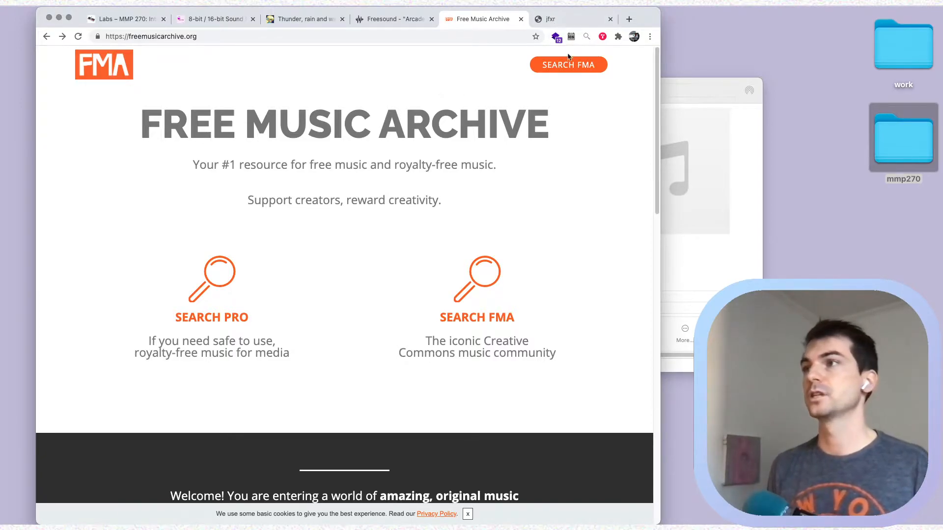
pyautogui.click(538, 69)
pyautogui.moveTo(460, 107)
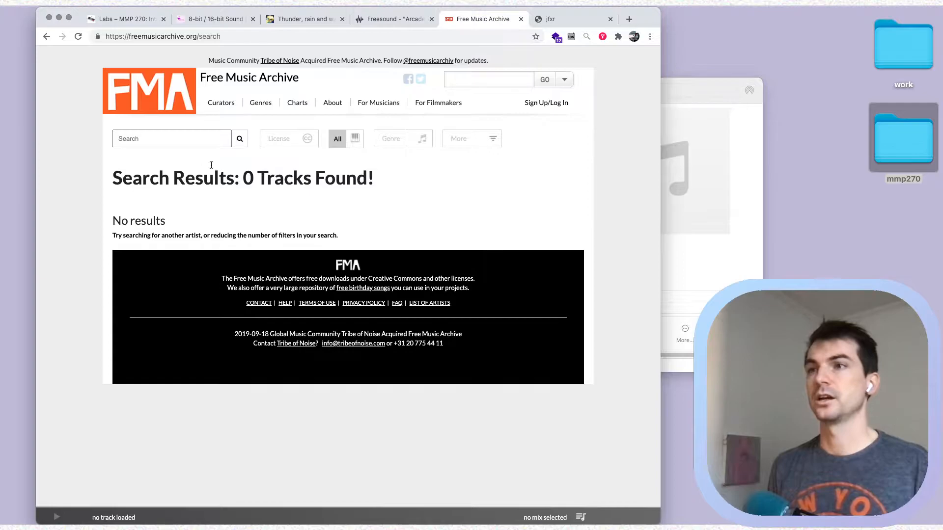
pyautogui.moveTo(264, 105)
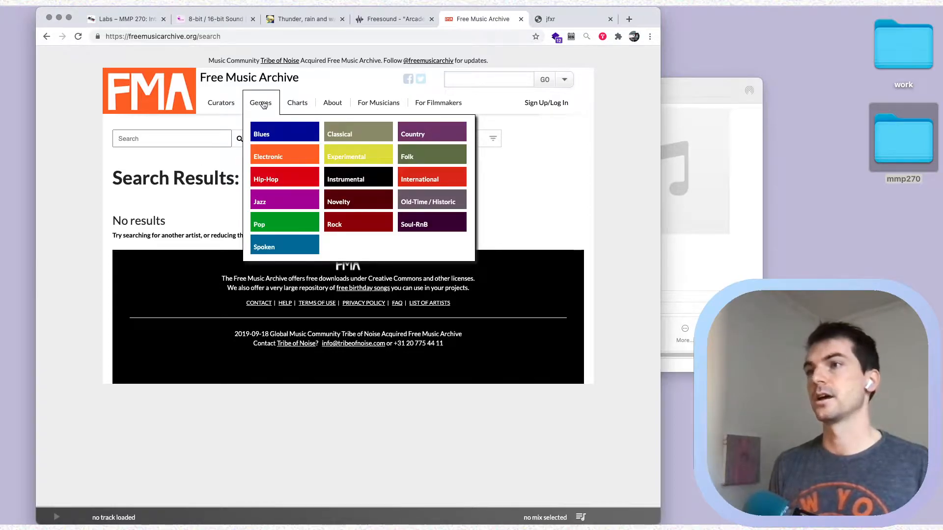
pyautogui.click(263, 157)
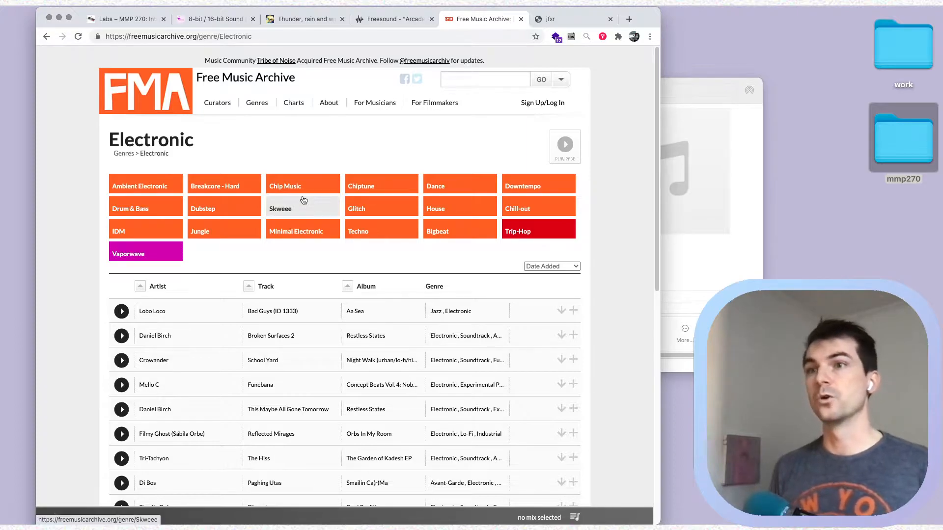
pyautogui.click(292, 237)
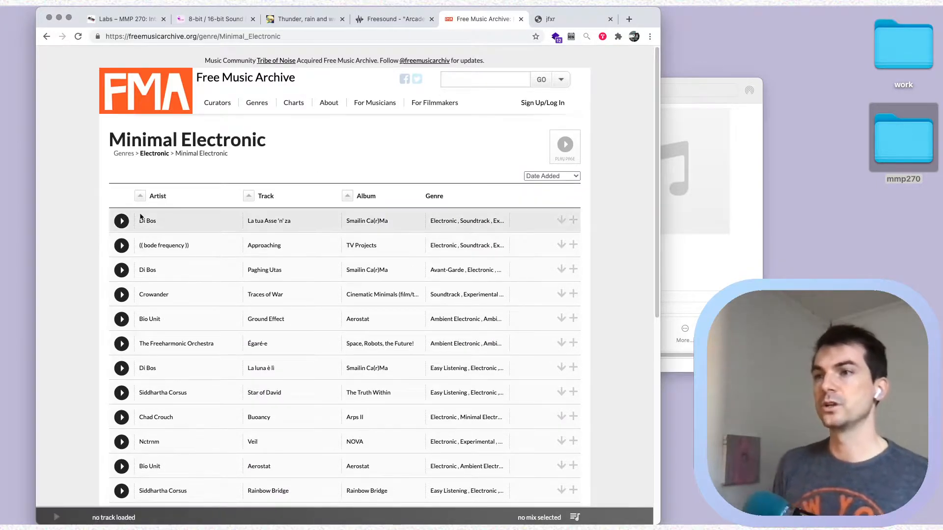
# - Preview the tracks La tua Asse 'n' za and Approaching, pausing each after a few seconds
pyautogui.click(122, 221)
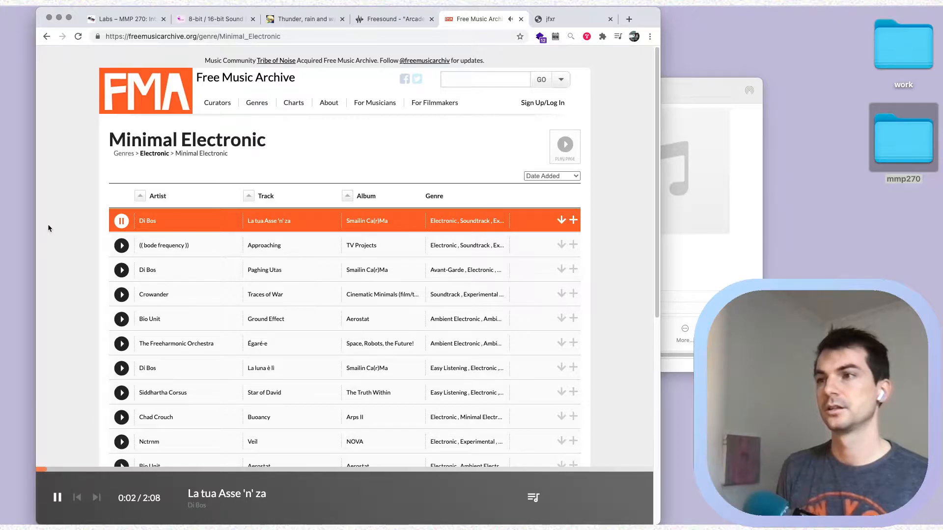
pyautogui.click(121, 221)
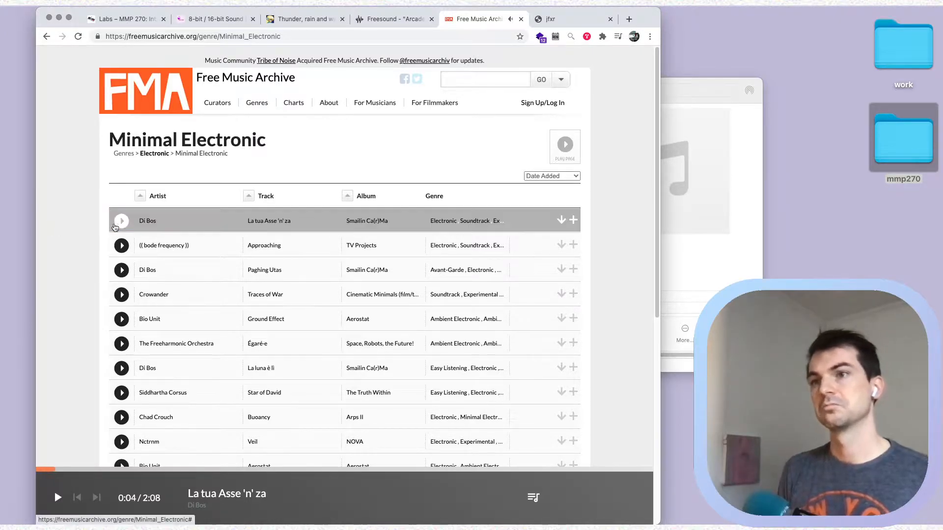
pyautogui.scroll(-1, 121, 231)
pyautogui.click(122, 234)
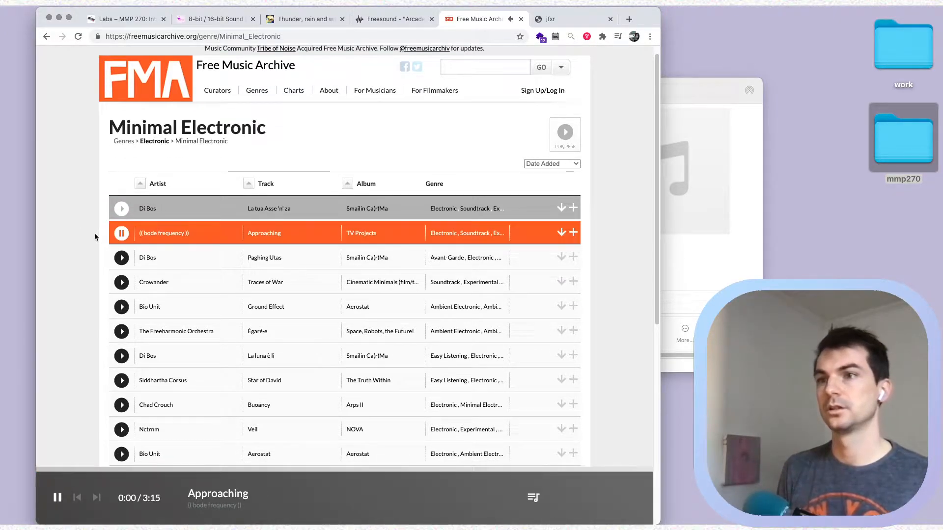
pyautogui.click(122, 234)
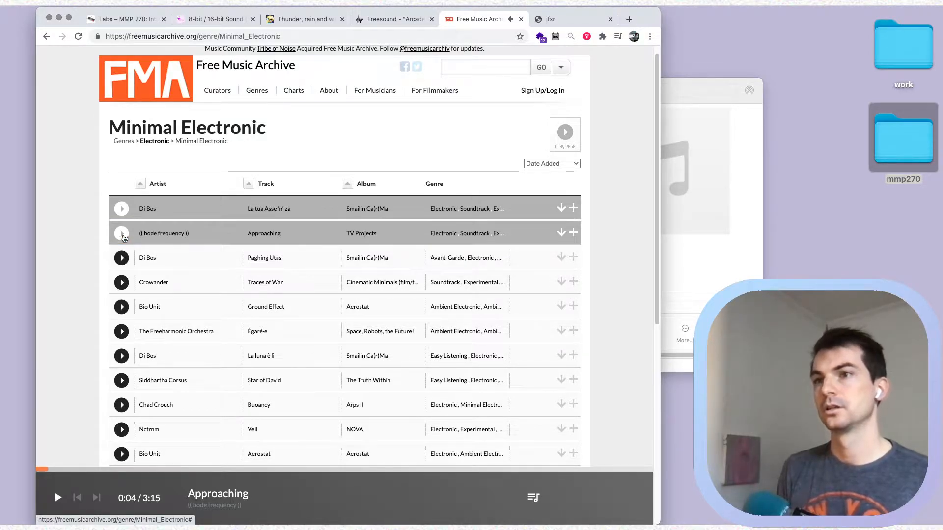
# - Preview the track Ground Effect, skipping ahead several times to hear different parts of it
pyautogui.scroll(-1, 113, 241)
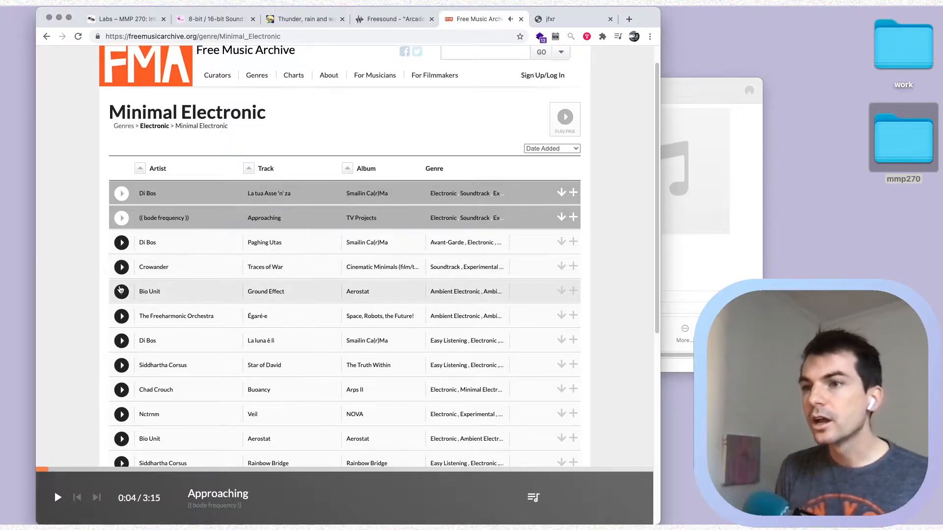
pyautogui.click(121, 292)
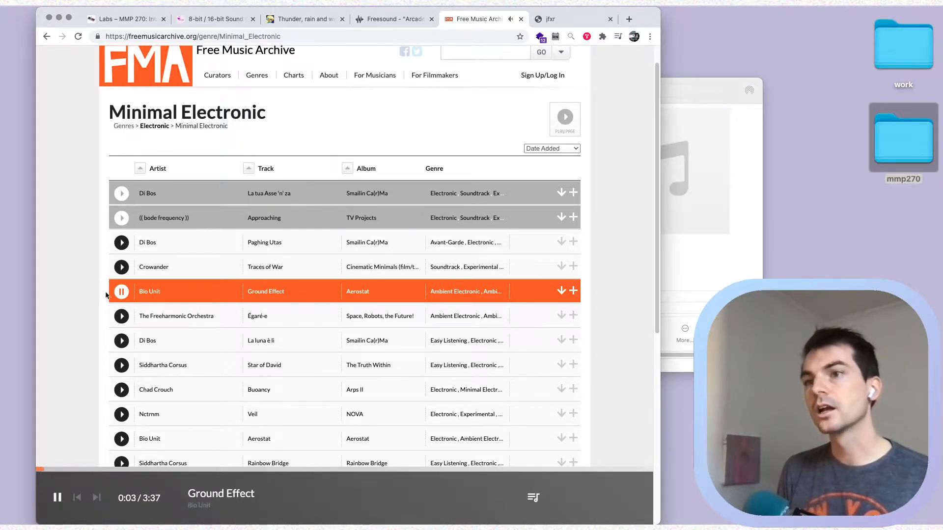
pyautogui.click(103, 472)
pyautogui.click(150, 473)
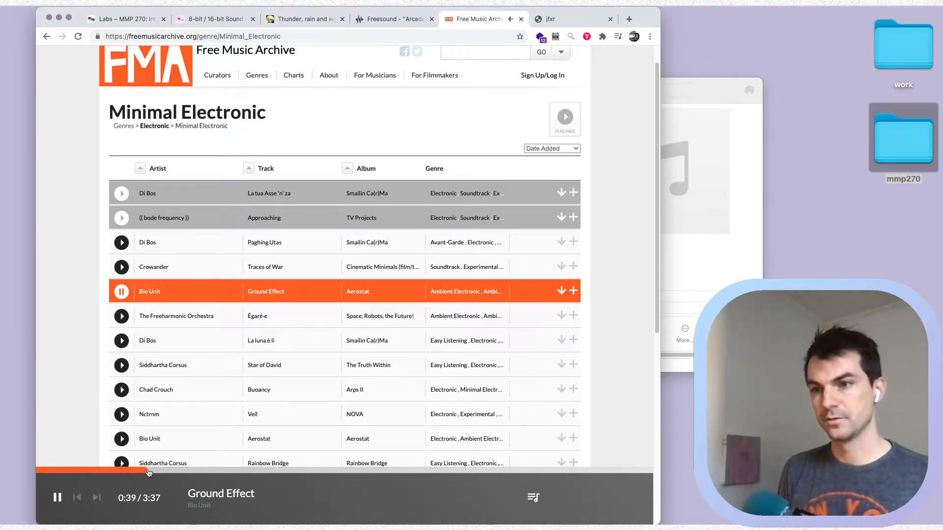
pyautogui.click(202, 473)
pyautogui.click(264, 472)
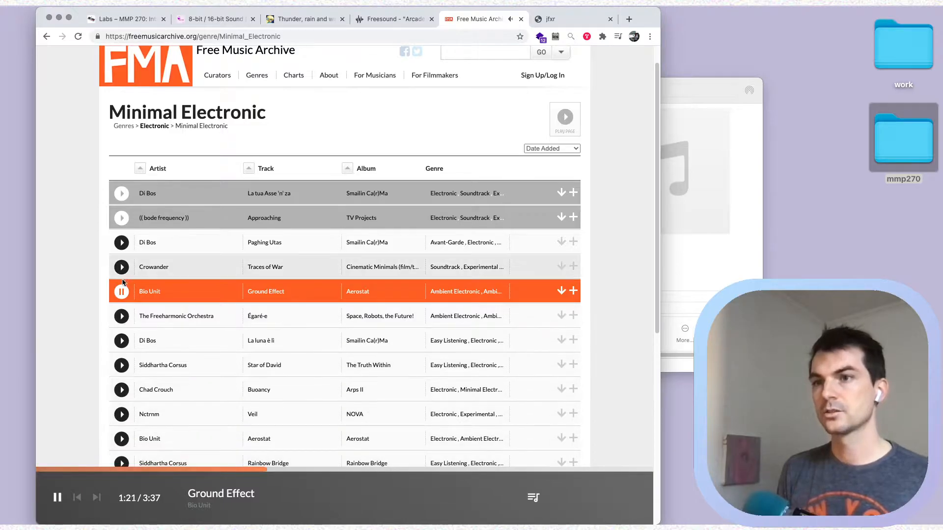
# - Pause Ground Effect and download it, viewing its Creative Commons licence before agreeing to the terms and closing the dialog
pyautogui.click(121, 292)
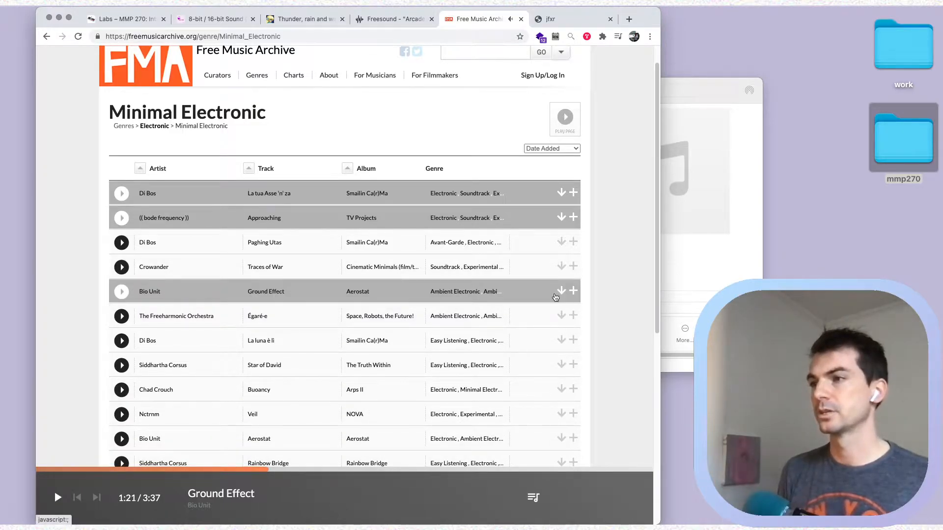
pyautogui.click(560, 291)
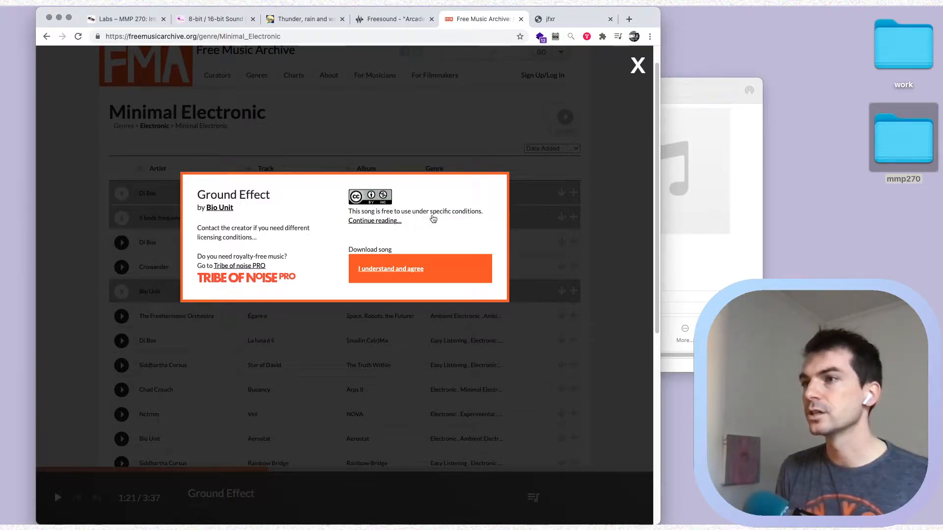
pyautogui.click(380, 221)
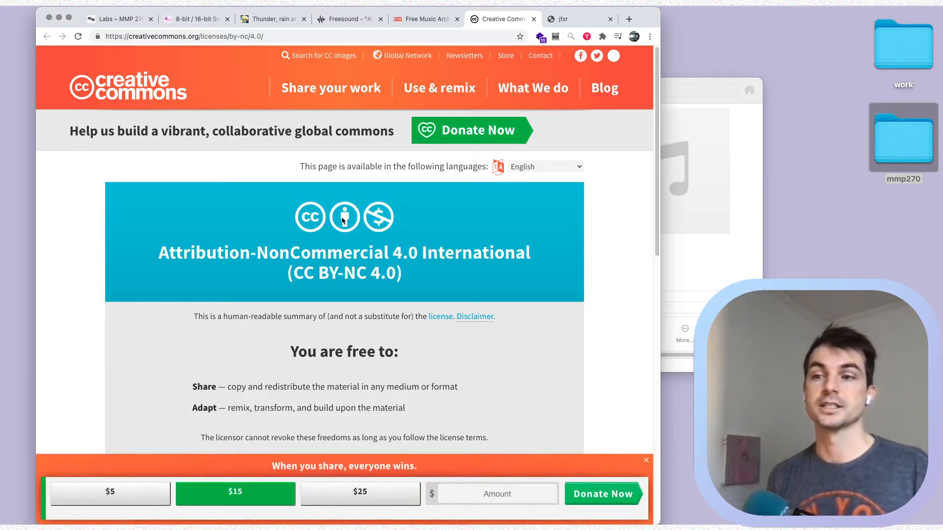
pyautogui.click(534, 19)
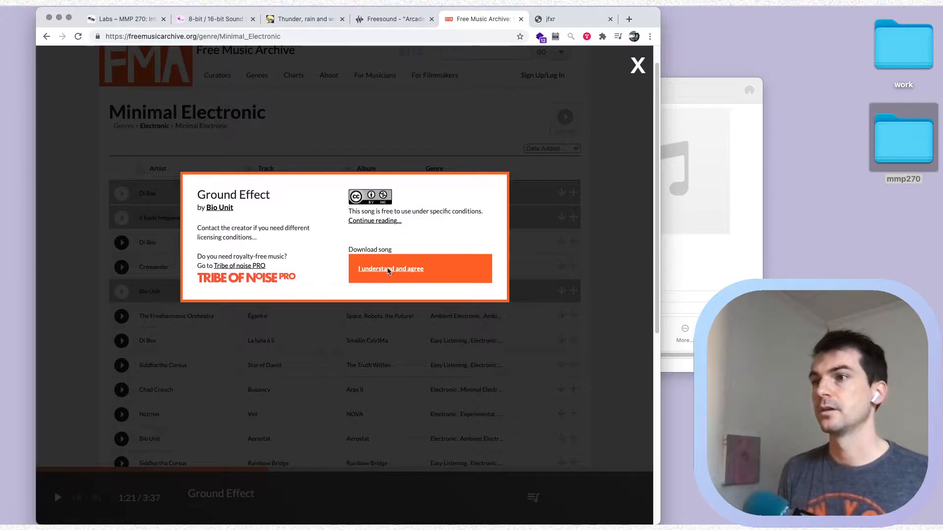
pyautogui.click(387, 268)
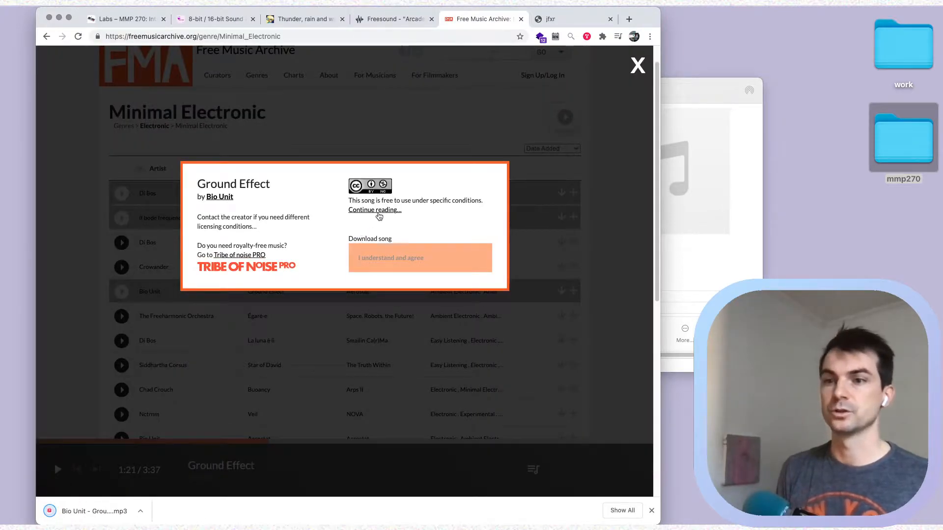
pyautogui.click(638, 73)
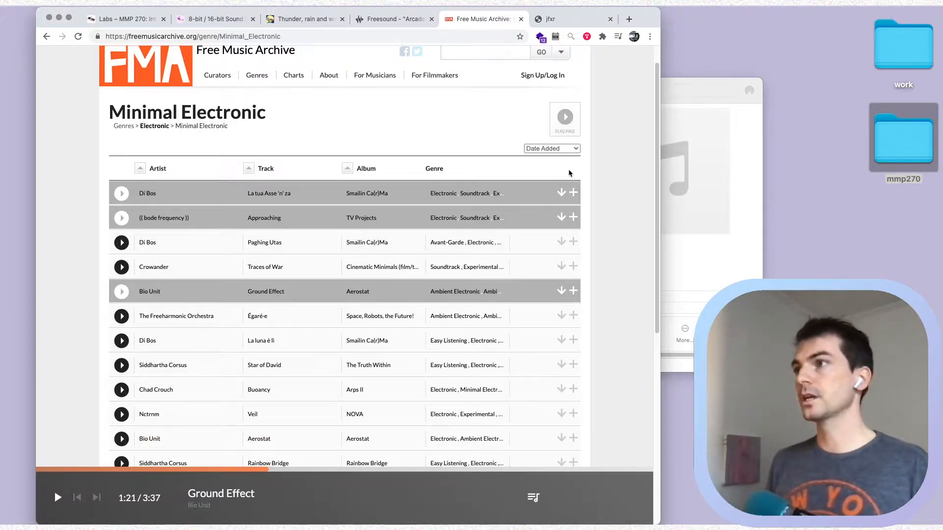
# - Switch to Finder to check Bio Unit - Ground Effect.mp3 in Downloads, and return to Chrome on the jfxr page
pyautogui.press('super+Tab')
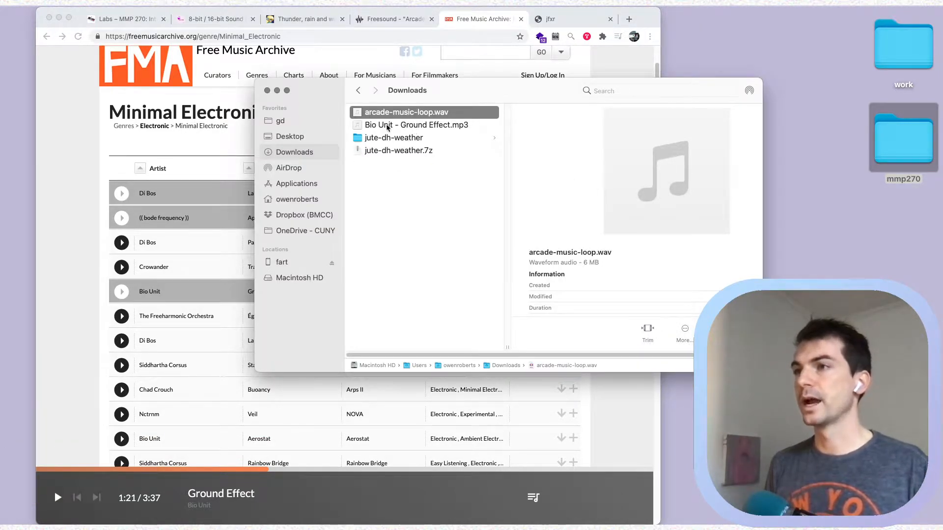
pyautogui.press('Down')
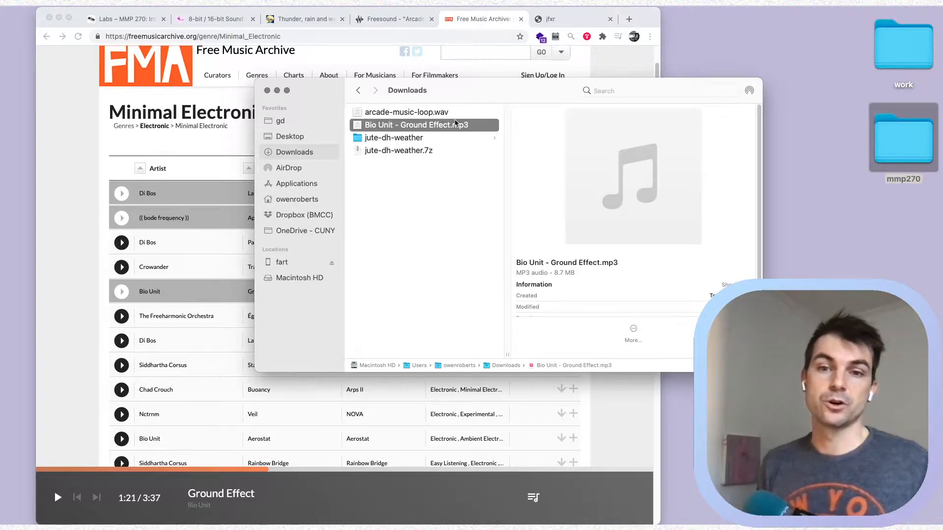
pyautogui.press('super+Tab')
pyautogui.click(565, 19)
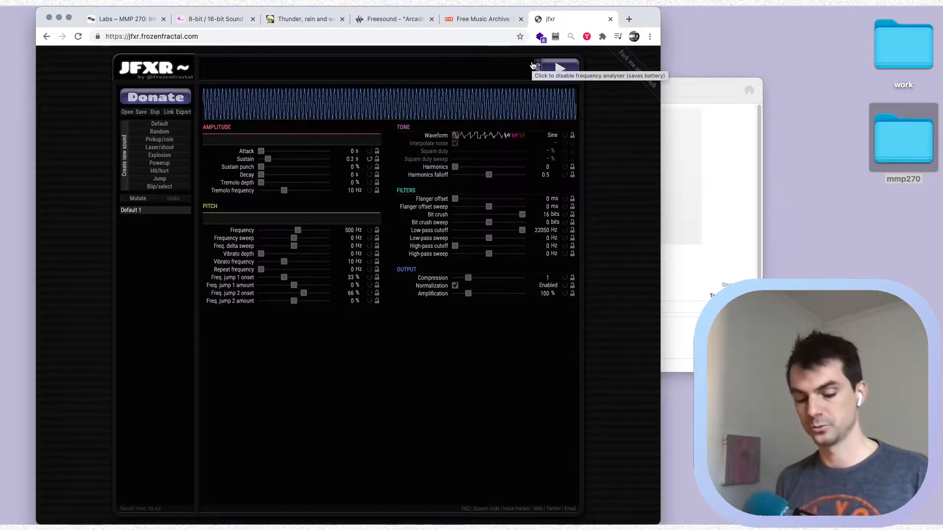
# - Search Google for cfxr in a new browser tab
pyautogui.press('super+t')
pyautogui.write('c')
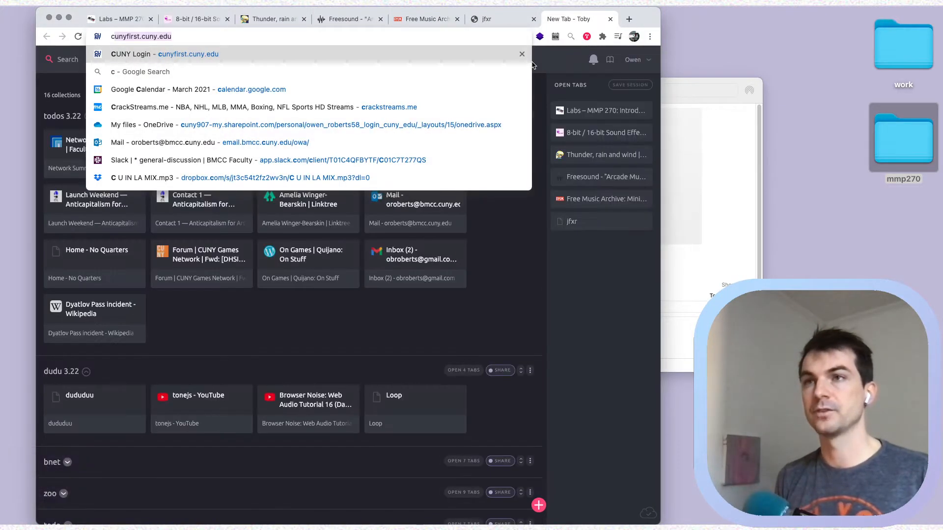
pyautogui.write('fxr')
pyautogui.press('Return')
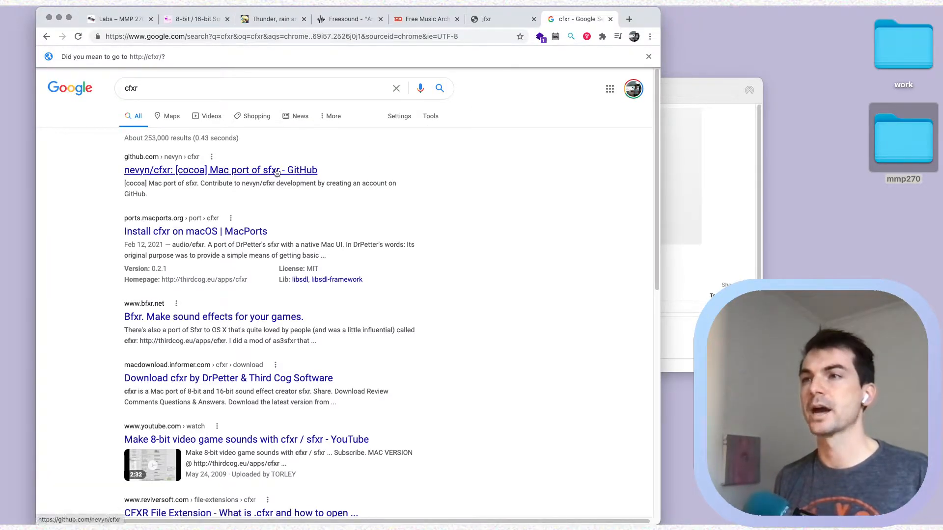
# - Search for sfxr instead, look over DrPetter's sfxr project page, and close it to return to jfxr
pyautogui.click(208, 94)
pyautogui.press('BackSpace')
pyautogui.press('BackSpace')
pyautogui.press('BackSpace')
pyautogui.press('BackSpace')
pyautogui.write('sfxr')
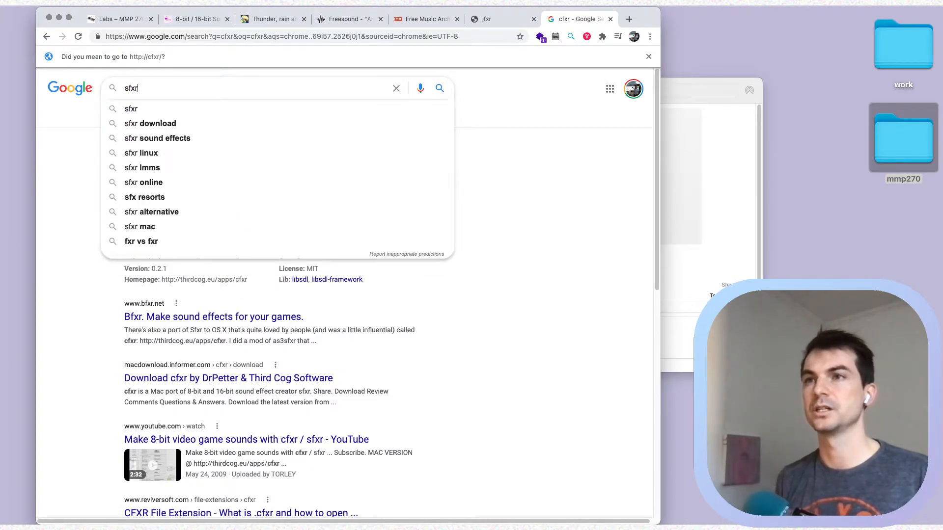
pyautogui.press('Return')
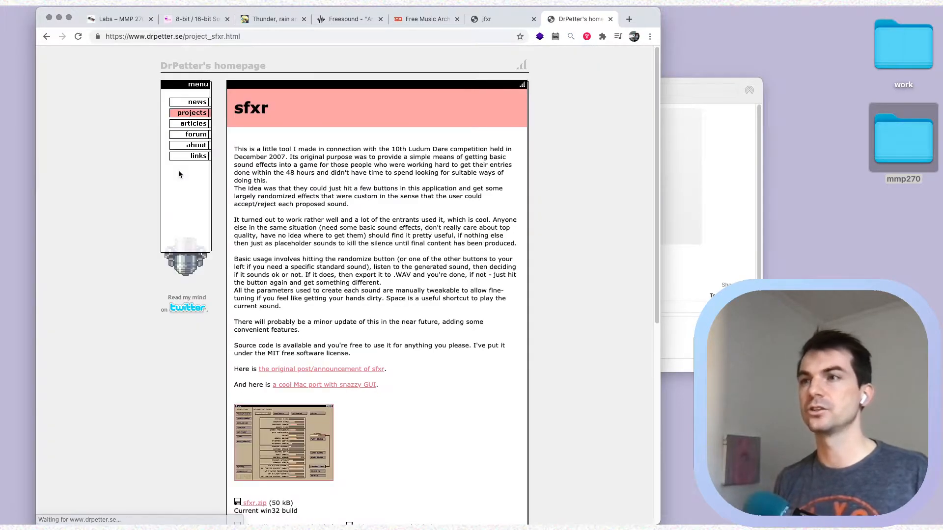
pyautogui.scroll(-5, 427, 256)
pyautogui.scroll(5, 427, 258)
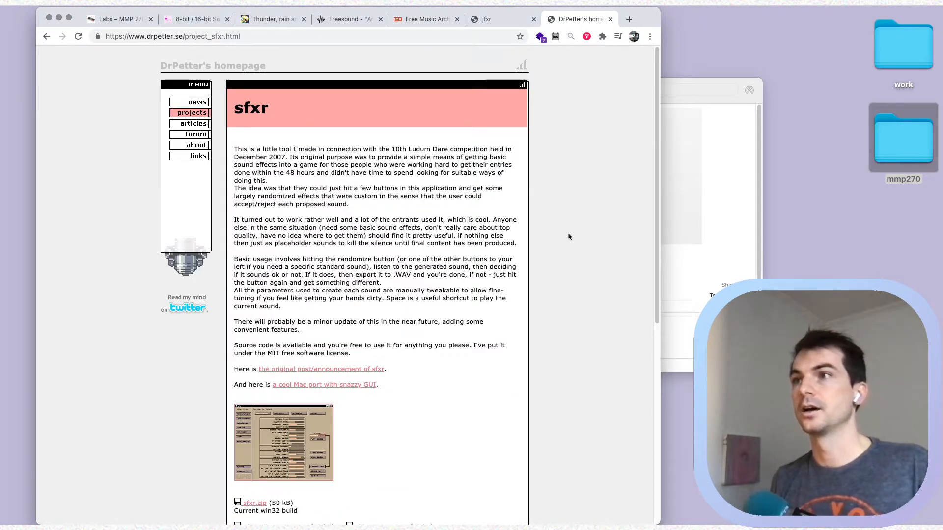
pyautogui.press('super+w')
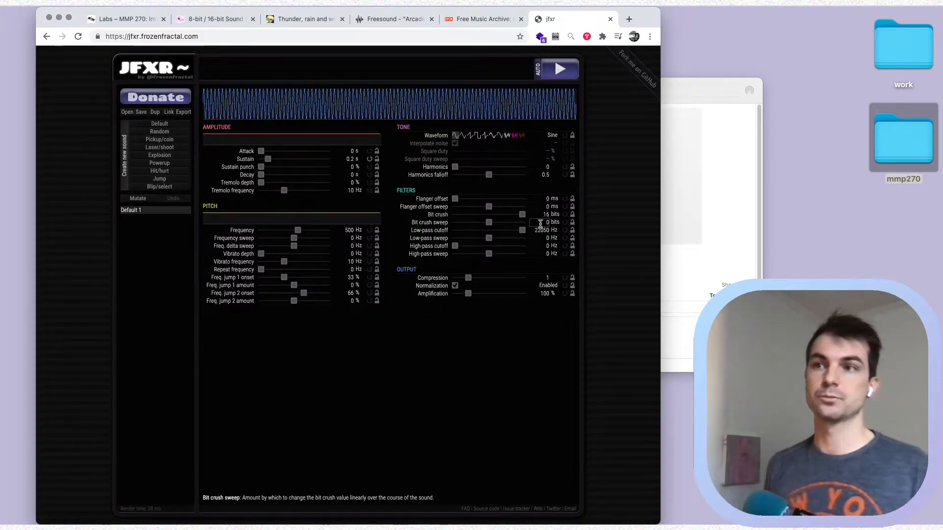
# - Generate one sound from each preset from Pickup/coin through Blip/select, and create and mutate a second Pickup/coin sound
pyautogui.click(178, 142)
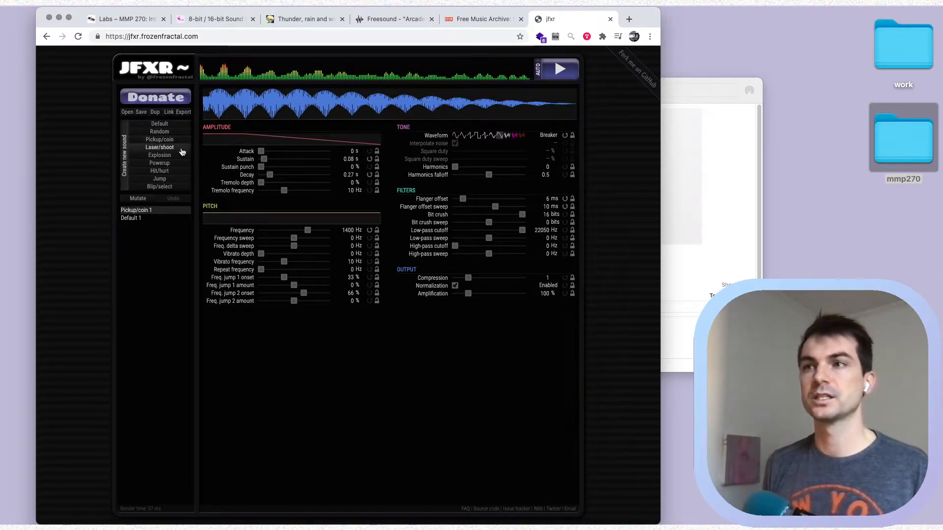
pyautogui.click(168, 148)
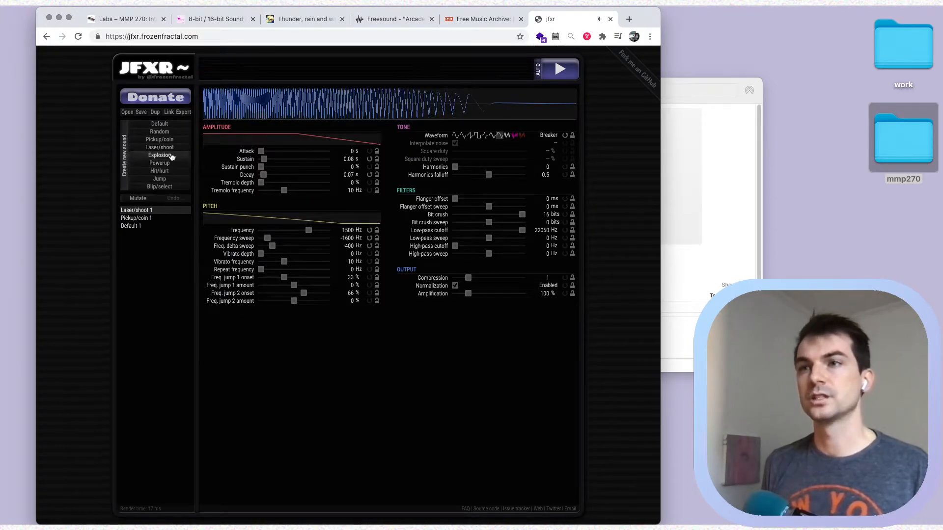
pyautogui.click(166, 156)
pyautogui.click(168, 165)
pyautogui.click(169, 172)
pyautogui.click(172, 180)
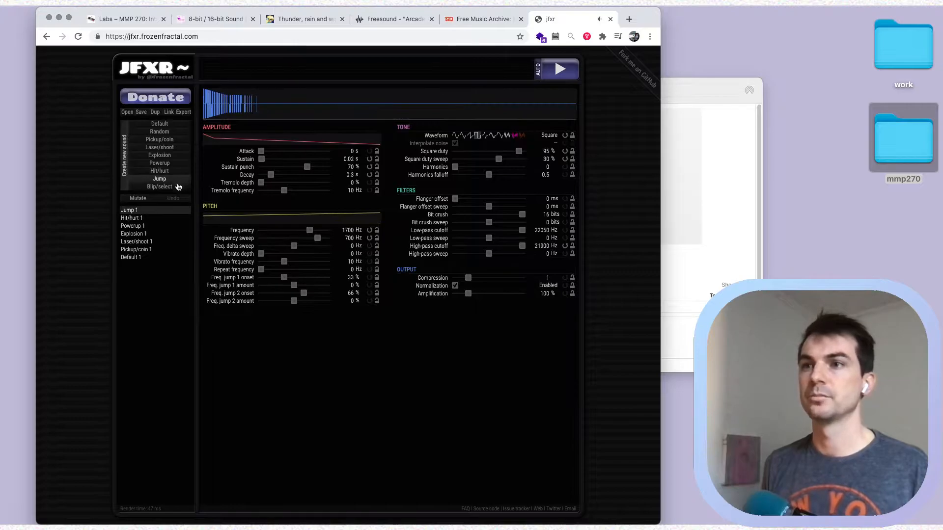
pyautogui.click(173, 187)
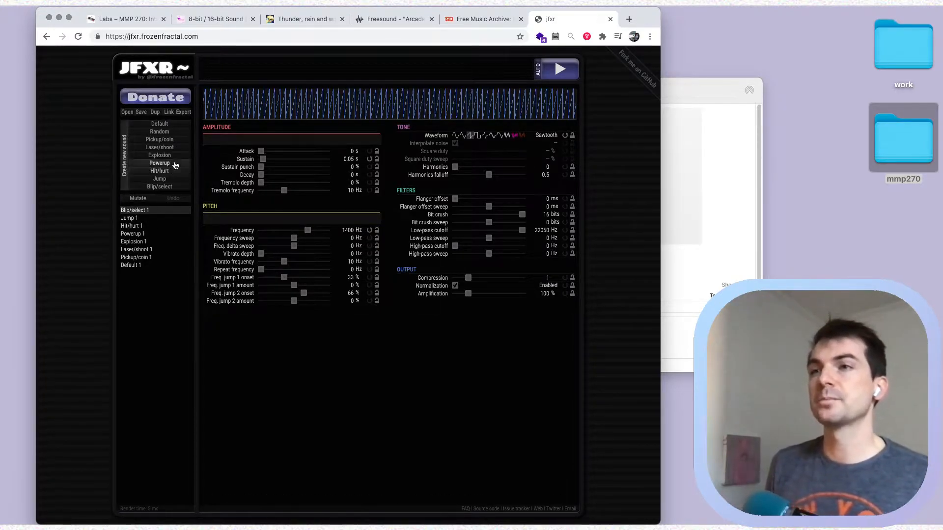
pyautogui.click(160, 141)
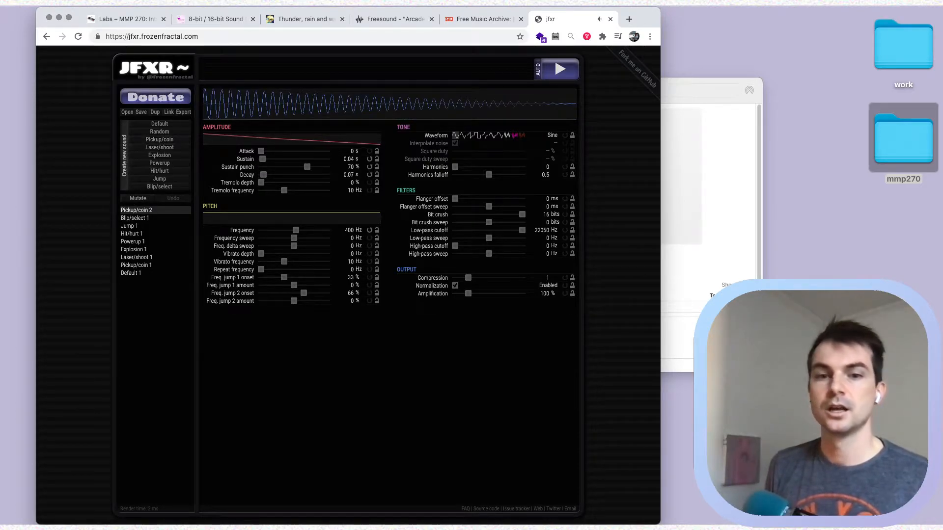
pyautogui.click(138, 198)
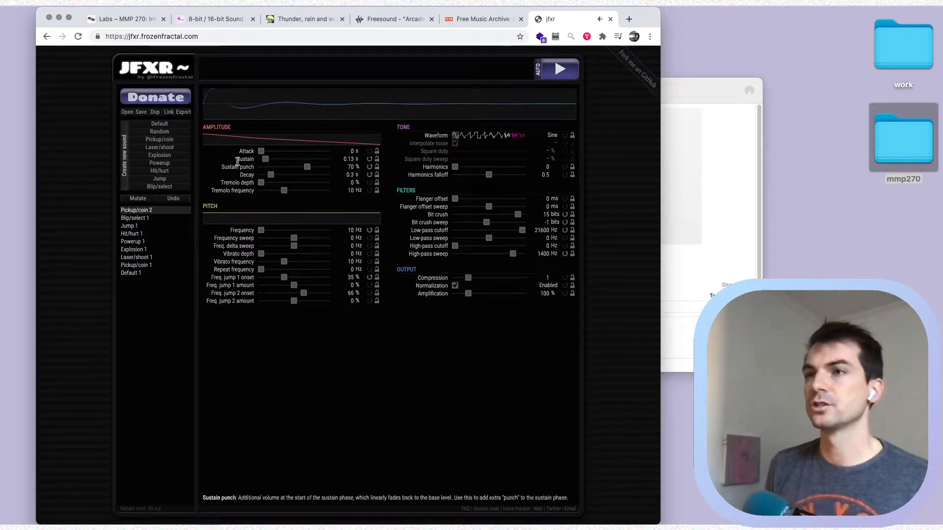
# - Generate another Explosion sound with attack about 1.63 s, sustain 1.39 s, punch 50%, decay 1.05 s, tremolo depth 58% and tremolo frequency 18.6 Hz
pyautogui.click(172, 156)
pyautogui.click(296, 151)
pyautogui.click(294, 160)
pyautogui.click(294, 167)
pyautogui.click(288, 175)
pyautogui.click(299, 182)
pyautogui.click(289, 190)
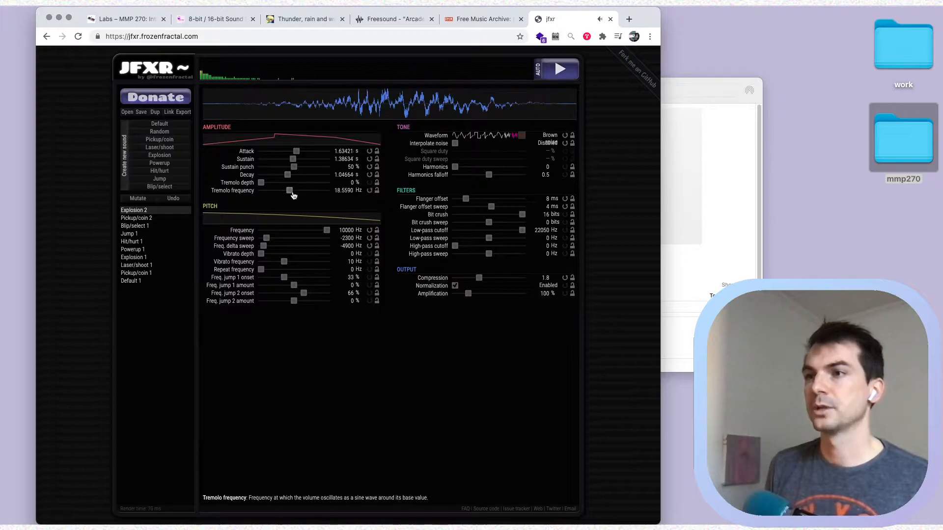
# - Set the explosion's frequency sweep to about -6.4 Hz, delta sweep -0.54 Hz, vibrato depth 44.6 Hz, vibrato frequency 51.6 Hz and jump 1 amount 20%
pyautogui.click(287, 238)
pyautogui.click(292, 246)
pyautogui.click(298, 254)
pyautogui.click(299, 262)
pyautogui.click(300, 286)
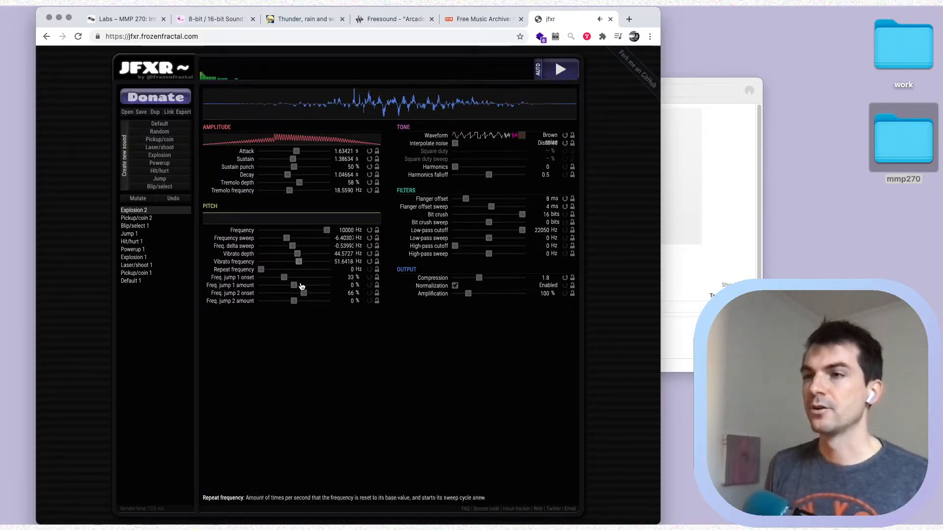
# - Give the explosion a Square waveform, 3 harmonics, 40 ms flanger offset, 30 ms flanger sweep, 8-bit crush sweep, and adjusted low-pass and high-pass filters
pyautogui.click(495, 167)
pyautogui.click(493, 207)
pyautogui.click(499, 230)
pyautogui.click(500, 238)
pyautogui.click(502, 254)
pyautogui.click(506, 222)
pyautogui.click(508, 207)
pyautogui.click(509, 199)
pyautogui.click(478, 135)
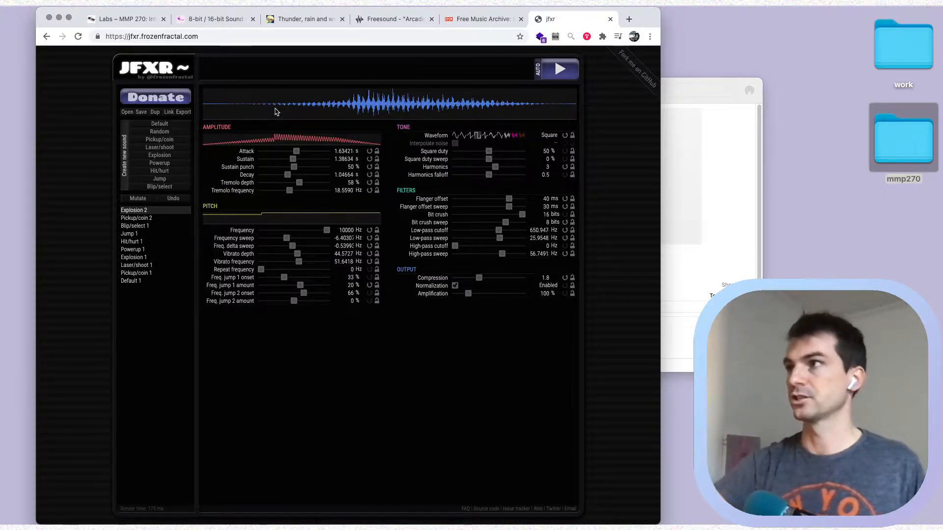
# - Turn on the screen annotation brush and handwrite "Background music" with the items "1 Start scene" and "2 Main" beneath it
pyautogui.hotkey('ctrl', 'Tab')
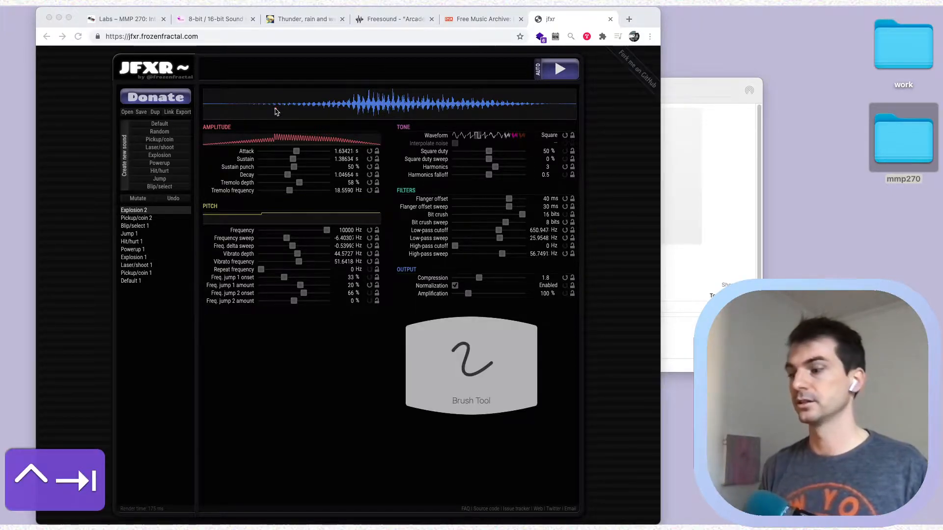
pyautogui.moveTo(679, 31)
pyautogui.mouseDown()
pyautogui.moveTo(681, 68)
pyautogui.moveTo(726, 63)
pyautogui.mouseUp()
pyautogui.click(737, 60)
pyautogui.moveTo(737, 40); pyautogui.dragTo(748, 62)
pyautogui.moveTo(767, 52)
pyautogui.mouseDown()
pyautogui.moveTo(762, 68)
pyautogui.moveTo(791, 57)
pyautogui.mouseUp()
pyautogui.moveTo(854, 32); pyautogui.dragTo(853, 58)
pyautogui.moveTo(742, 96); pyautogui.dragTo(760, 88)
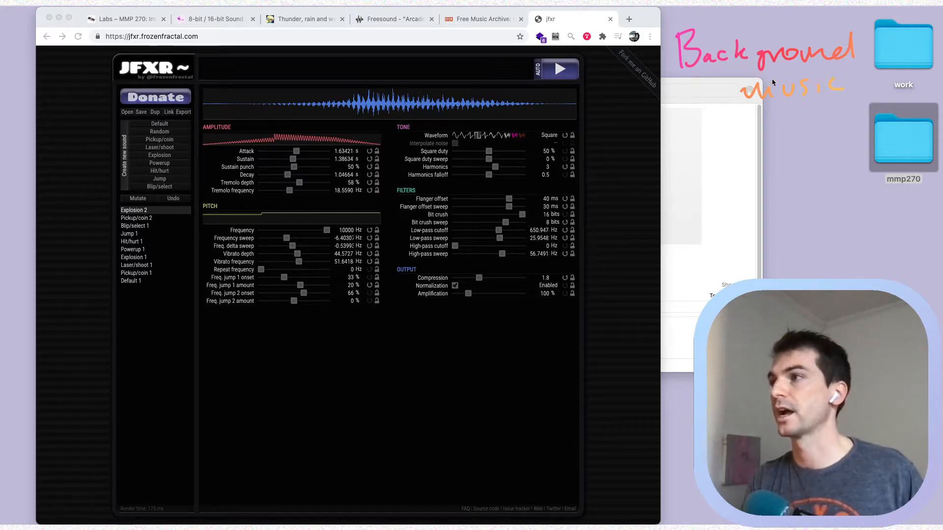
pyautogui.moveTo(805, 106)
pyautogui.mouseDown()
pyautogui.moveTo(842, 115)
pyautogui.moveTo(941, 102)
pyautogui.mouseUp()
pyautogui.moveTo(757, 130); pyautogui.dragTo(784, 129)
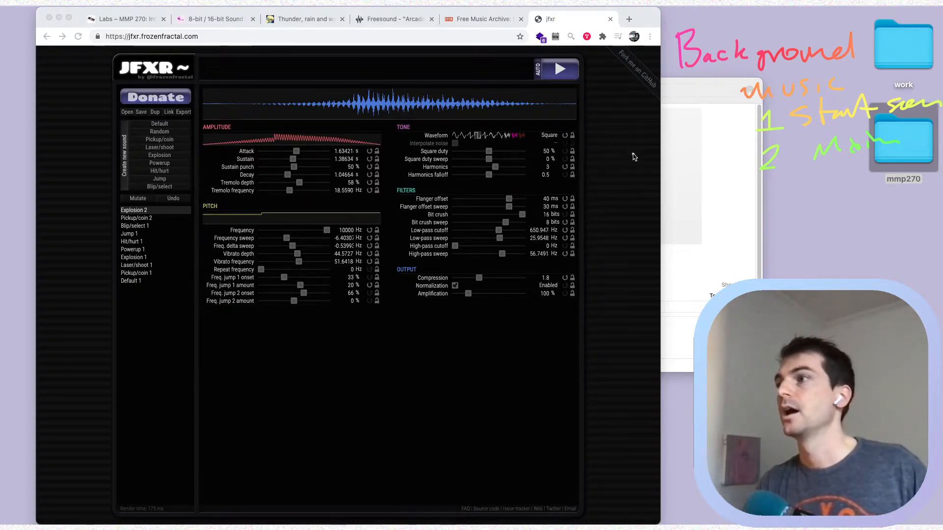
# - Handwrite "Sound fx" with "Change Scene" and the start of another item beneath it, and clear the screen annotations
pyautogui.moveTo(710, 189)
pyautogui.mouseDown()
pyautogui.moveTo(688, 219)
pyautogui.moveTo(779, 214)
pyautogui.moveTo(843, 189)
pyautogui.mouseUp()
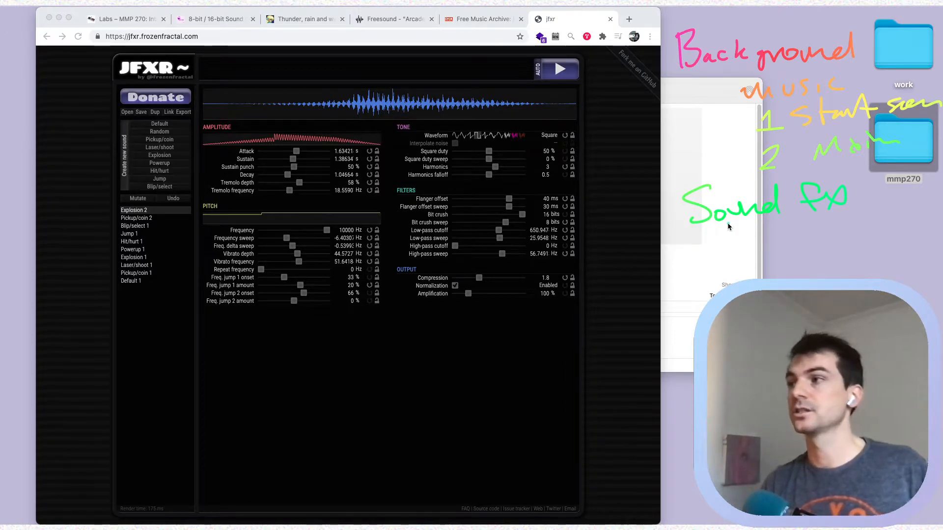
pyautogui.moveTo(746, 241); pyautogui.dragTo(739, 261)
pyautogui.moveTo(751, 230)
pyautogui.mouseDown()
pyautogui.moveTo(765, 256)
pyautogui.moveTo(851, 239)
pyautogui.mouseUp()
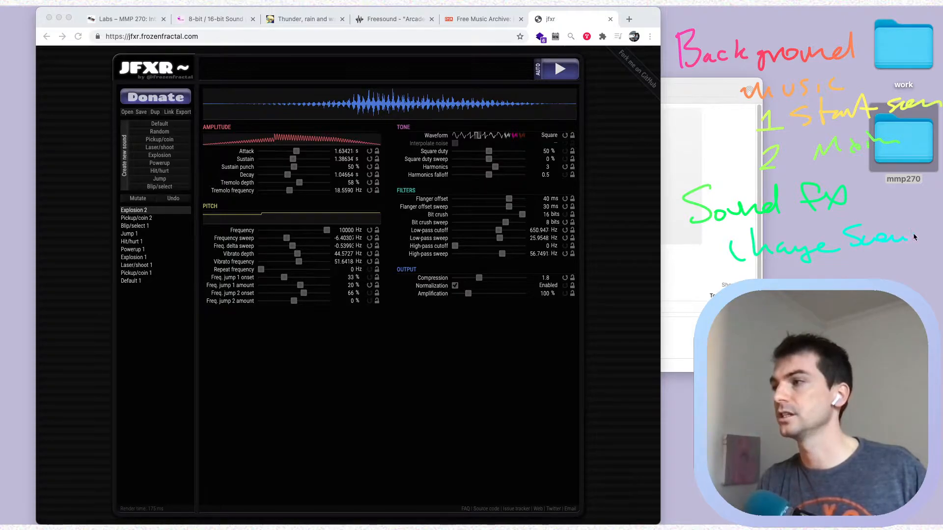
pyautogui.moveTo(908, 240); pyautogui.dragTo(916, 232)
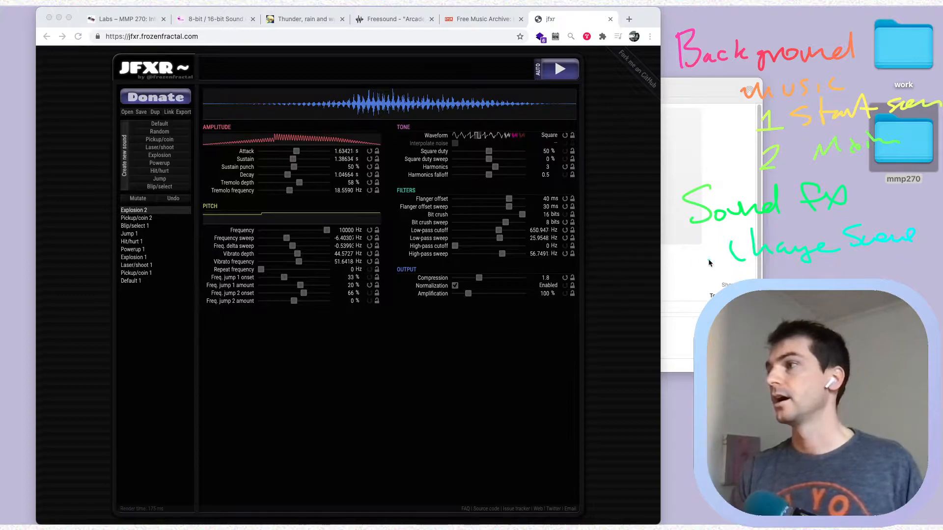
pyautogui.moveTo(746, 276)
pyautogui.mouseDown()
pyautogui.moveTo(746, 299)
pyautogui.moveTo(768, 280)
pyautogui.mouseUp()
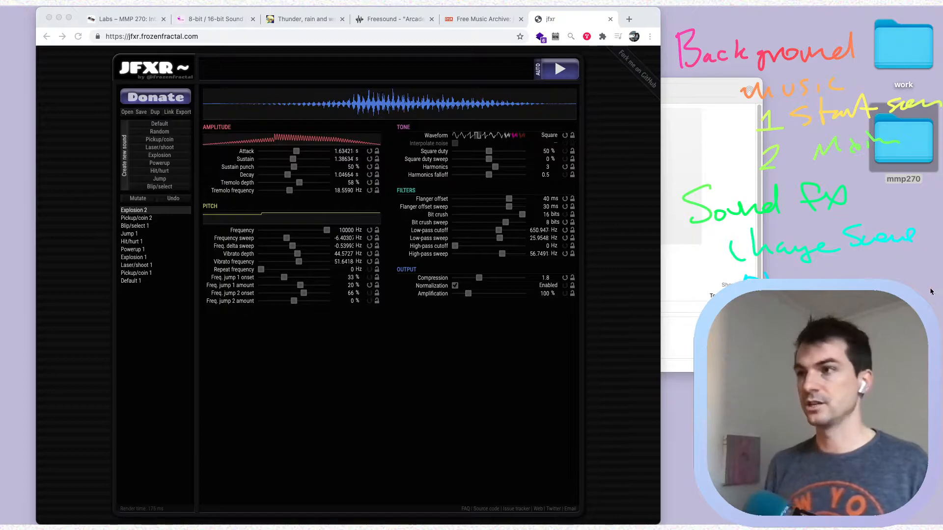
pyautogui.hotkey('ctrl', 'Tab')
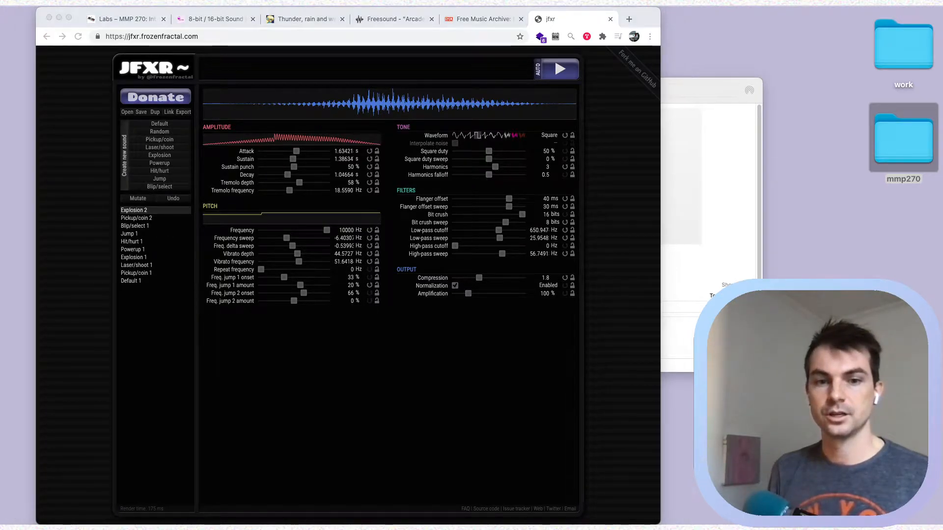
# - Generate a Random sound in jfxr and raise the system volume to hear it
pyautogui.click(155, 133)
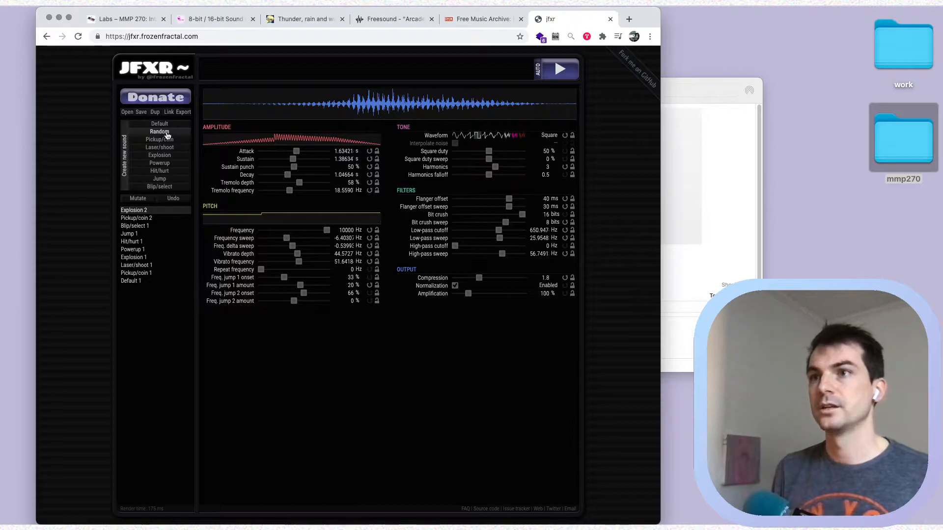
pyautogui.click(162, 132)
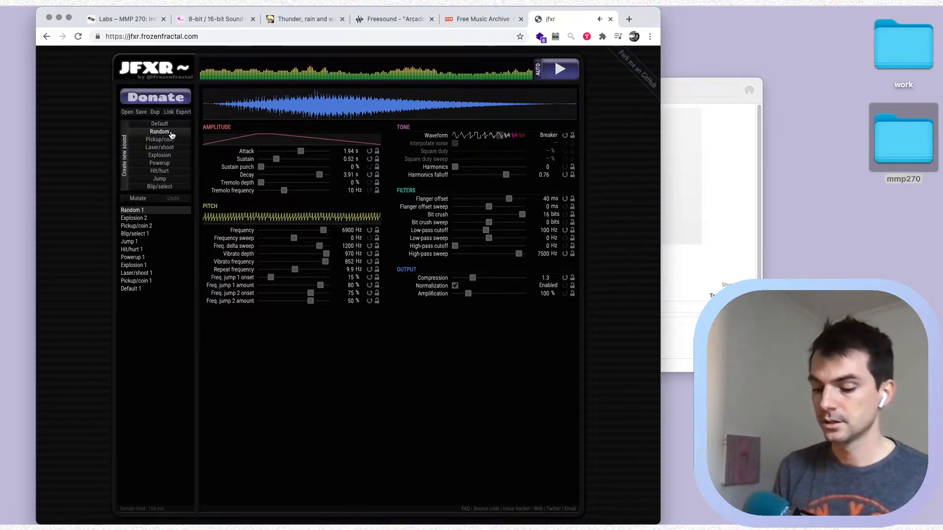
pyautogui.press('XF86AudioRaiseVolume')
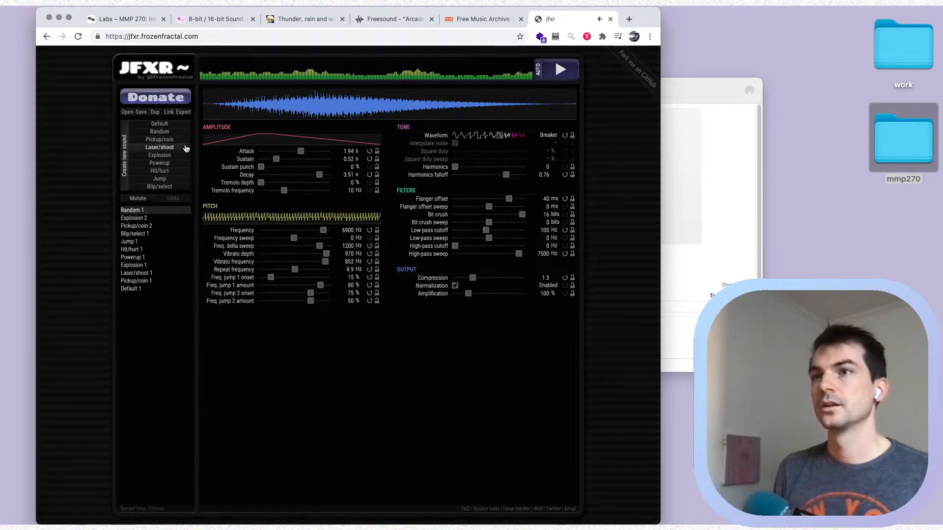
# - Set the Random sound's attack to about 0.42 s, frequency to about 766 Hz and decay to about 0.83 s, and export it
pyautogui.click(277, 154)
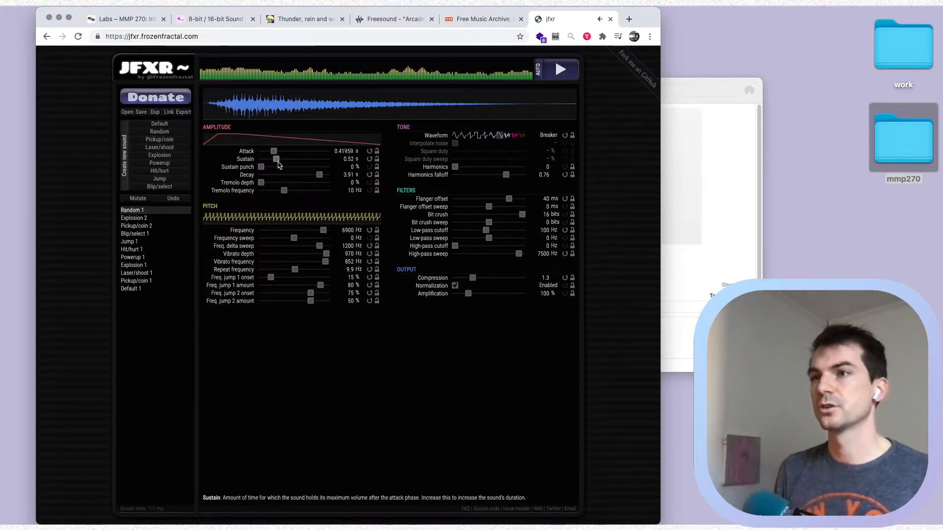
pyautogui.click(302, 231)
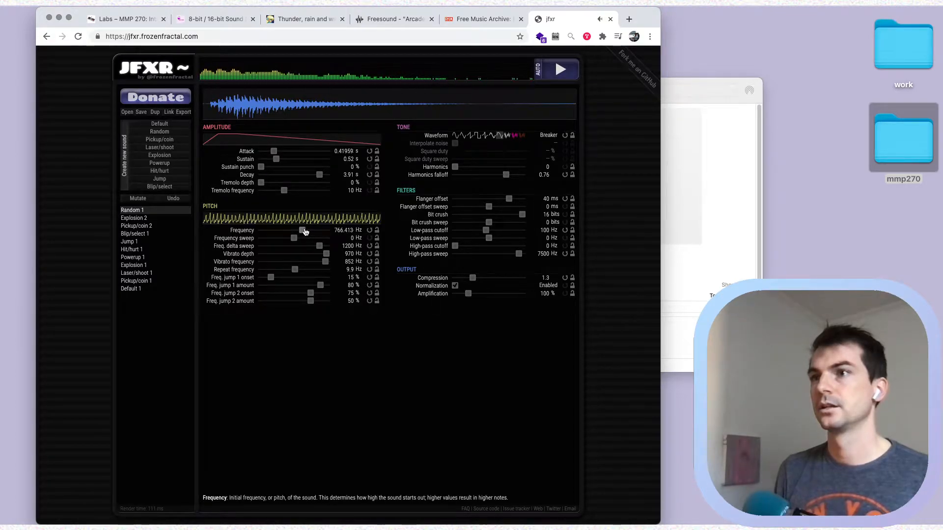
pyautogui.click(283, 175)
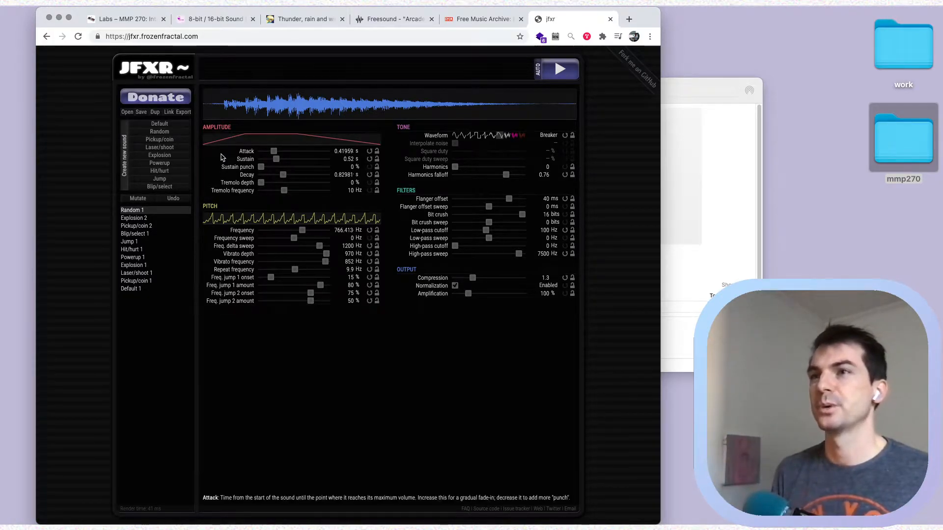
pyautogui.click(184, 112)
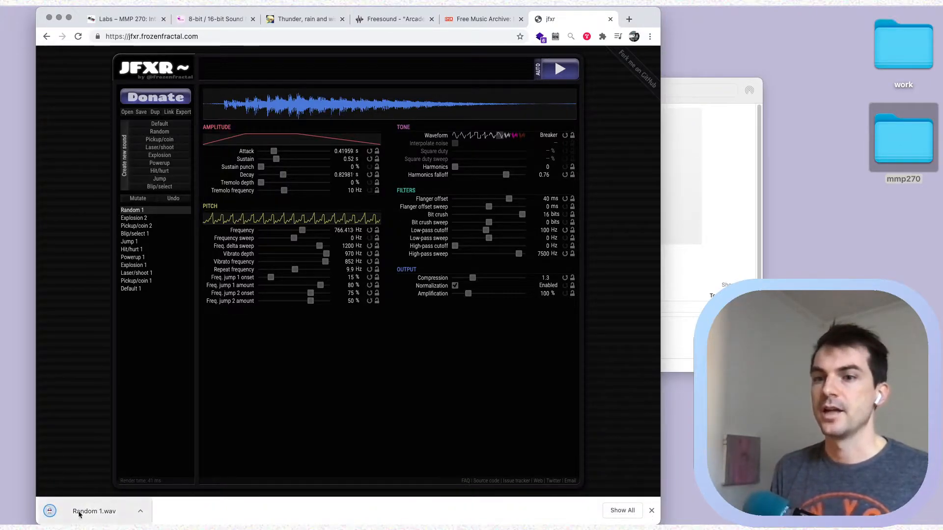
# - Switch to Finder and rename Random 1.wav in Downloads as SceneChange.wav
pyautogui.click(726, 113)
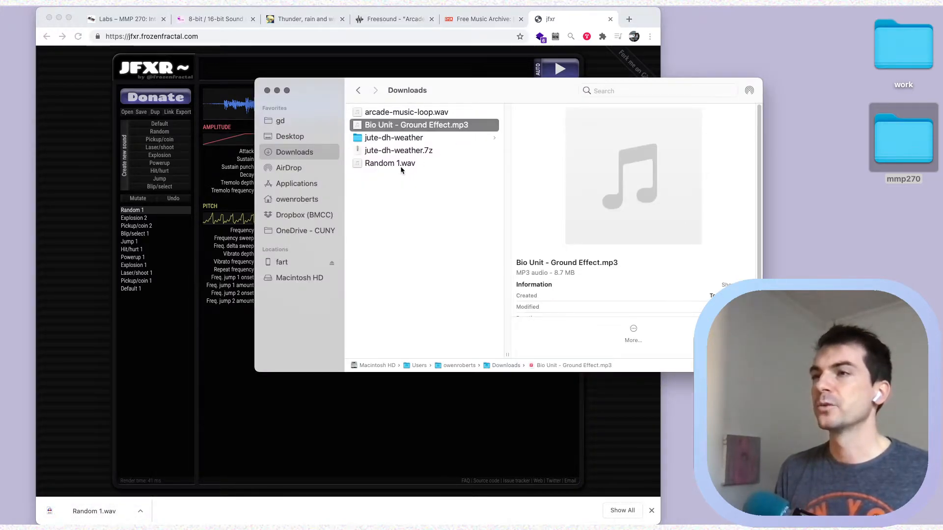
pyautogui.press('Down')
pyautogui.press('Down')
pyautogui.press('Down')
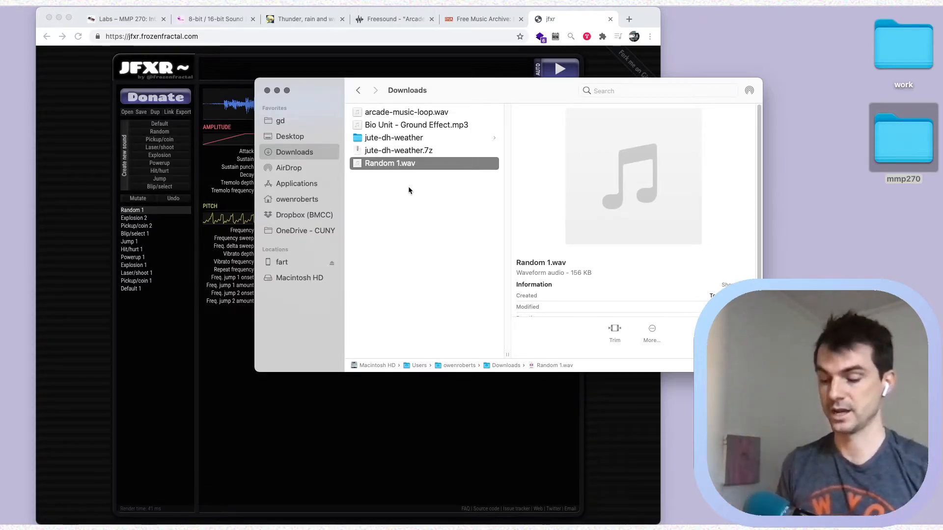
pyautogui.press('Return')
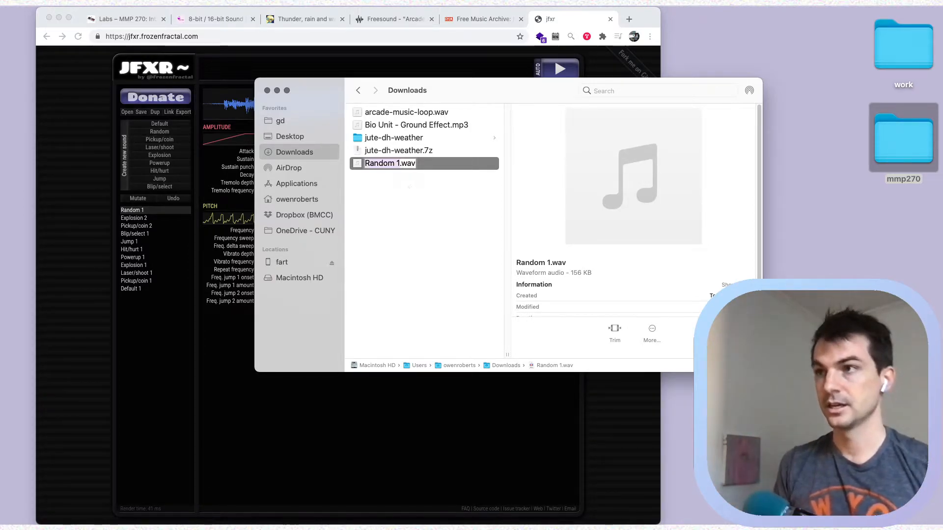
pyautogui.write('SceneChange')
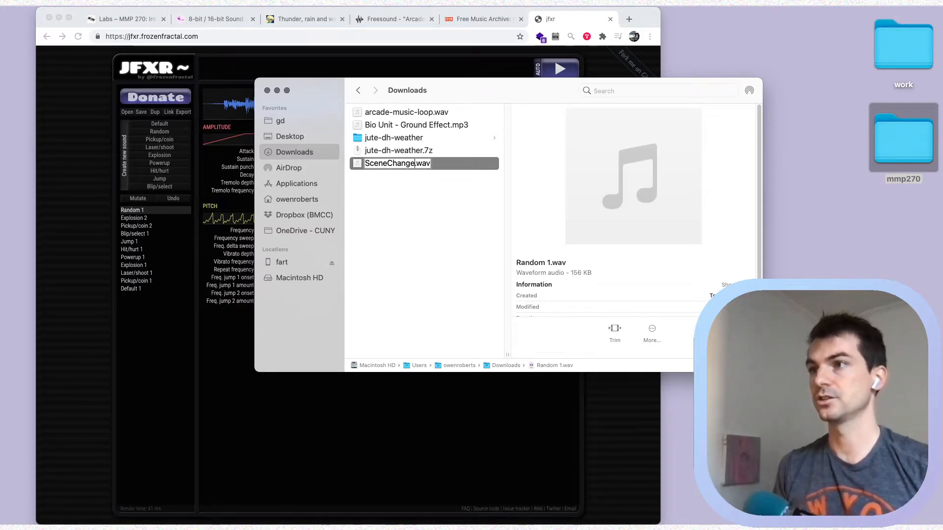
pyautogui.press('Return')
# - Return to jfxr in the browser, generate four Jump sounds and replay the last one
pyautogui.press('super+Tab')
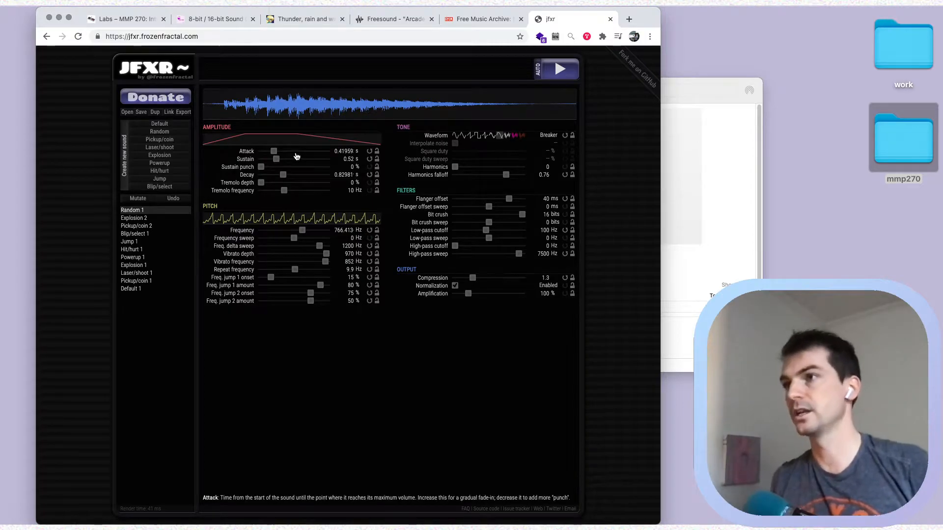
pyautogui.hotkey('ctrl', 'Tab')
pyautogui.hotkey('ctrl', 'Tab')
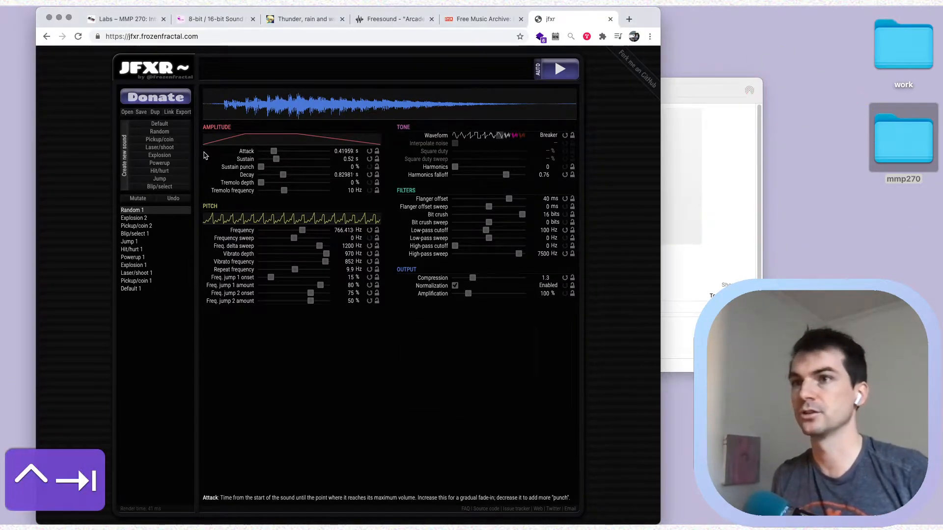
pyautogui.click(160, 180)
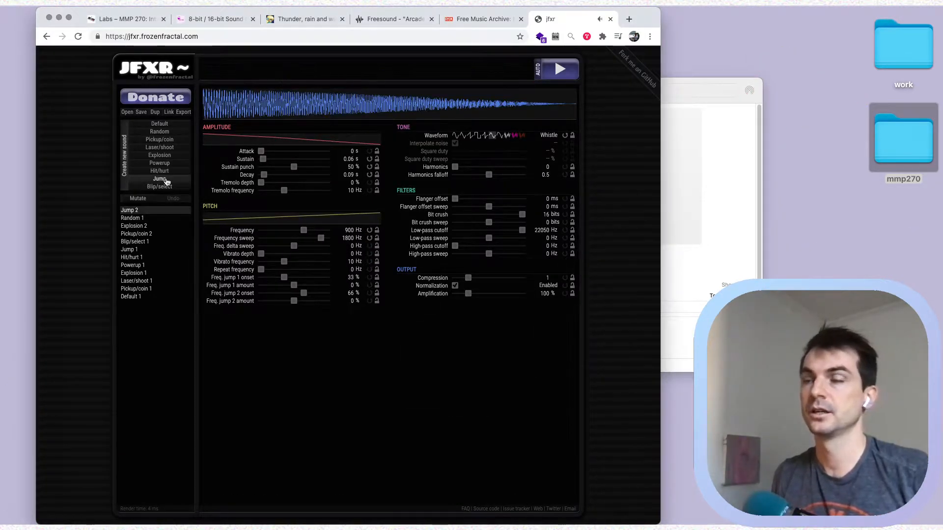
pyautogui.click(167, 182)
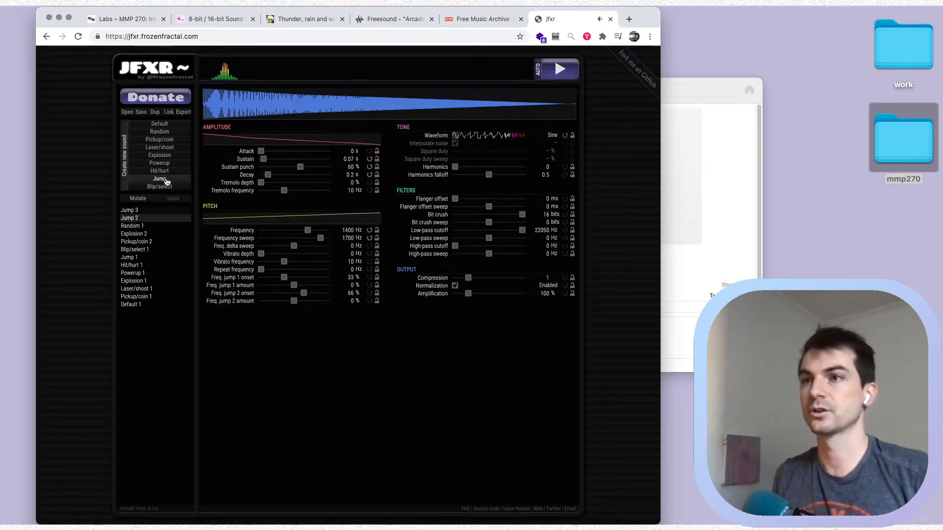
pyautogui.click(167, 182)
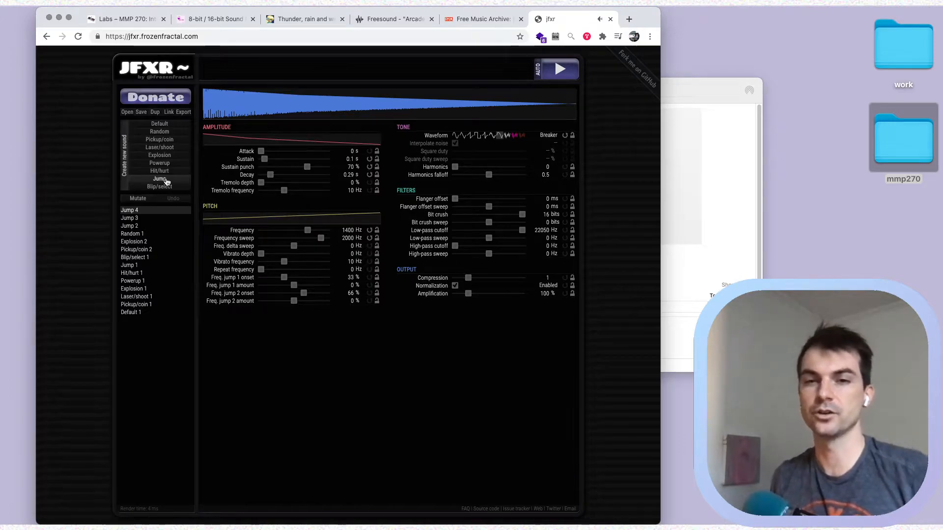
pyautogui.click(166, 182)
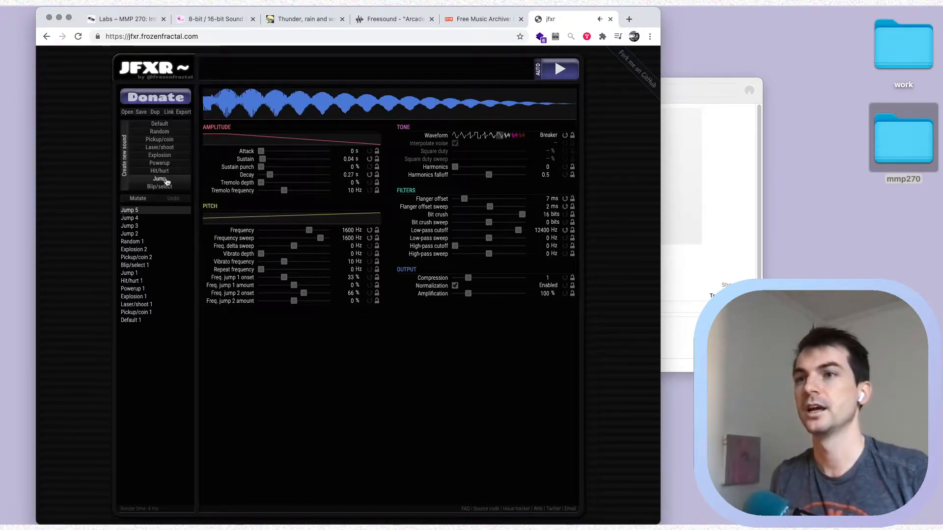
pyautogui.click(570, 73)
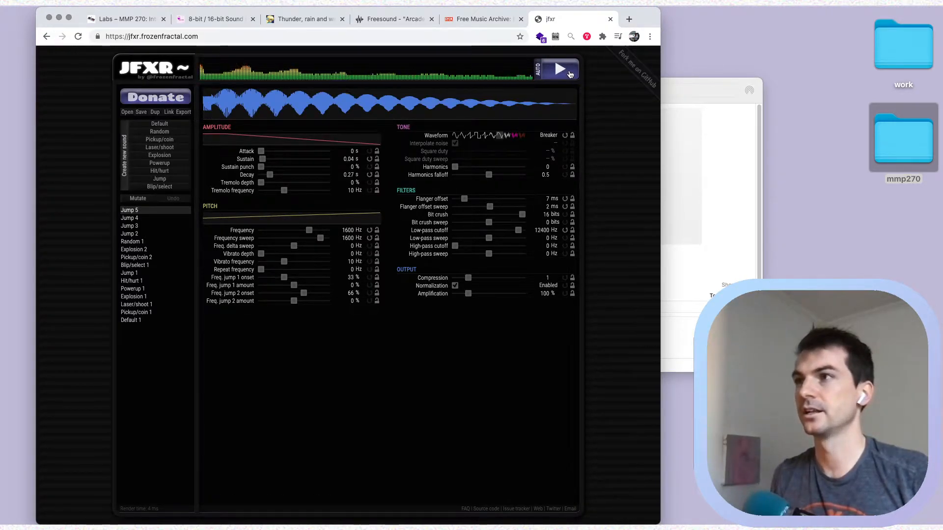
# - Lower the newest Jump sound's frequency to about 708 Hz and export it as a WAV file
pyautogui.click(293, 231)
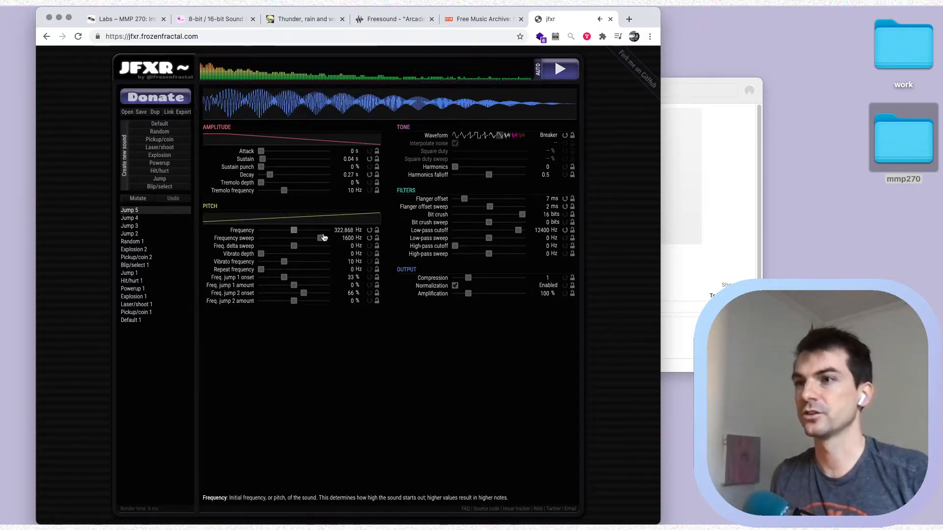
pyautogui.click(302, 230)
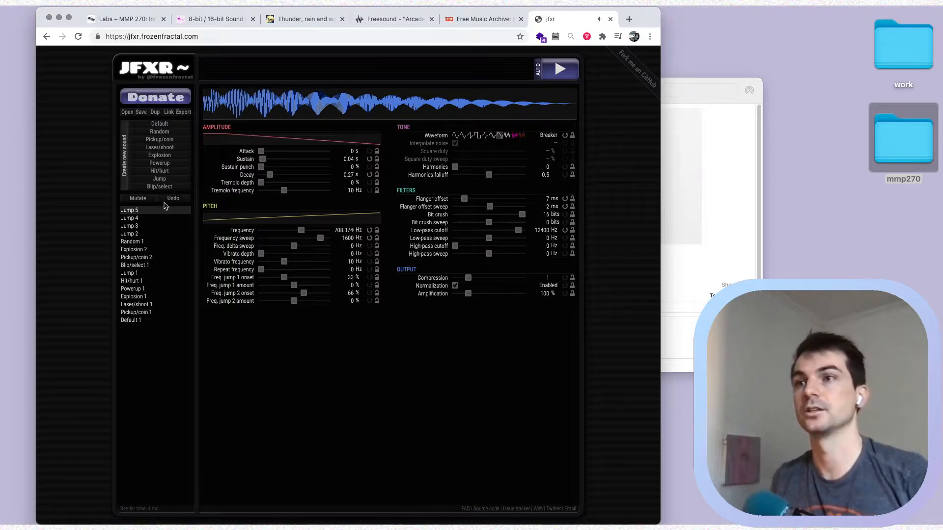
pyautogui.click(183, 112)
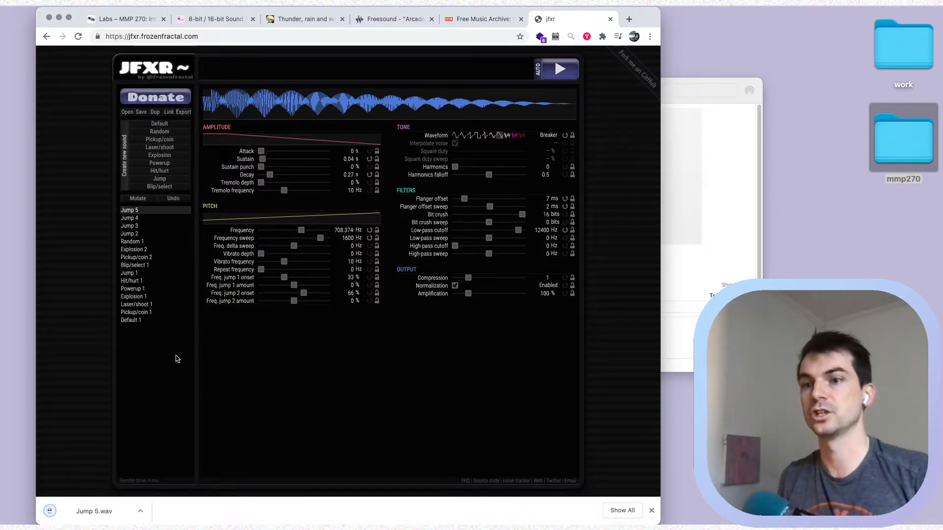
# - Check the handwritten list of needed sounds, and generate several Explosion sounds, mutating one of them
pyautogui.hotkey('ctrl', 'Tab')
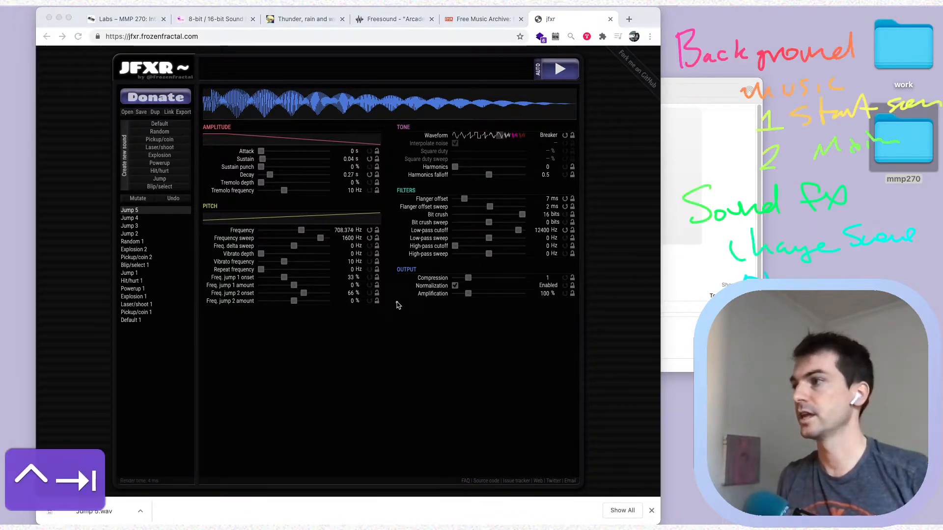
pyautogui.hotkey('ctrl', 'Tab')
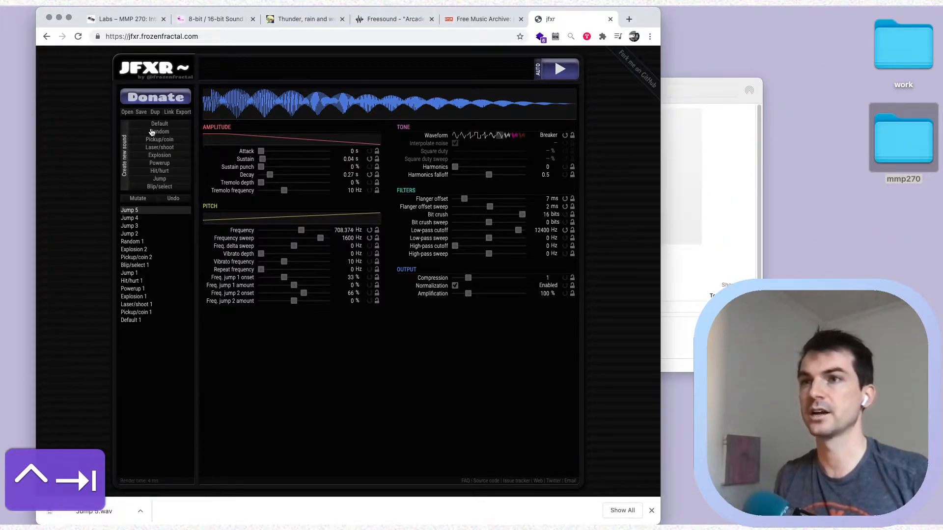
pyautogui.click(174, 157)
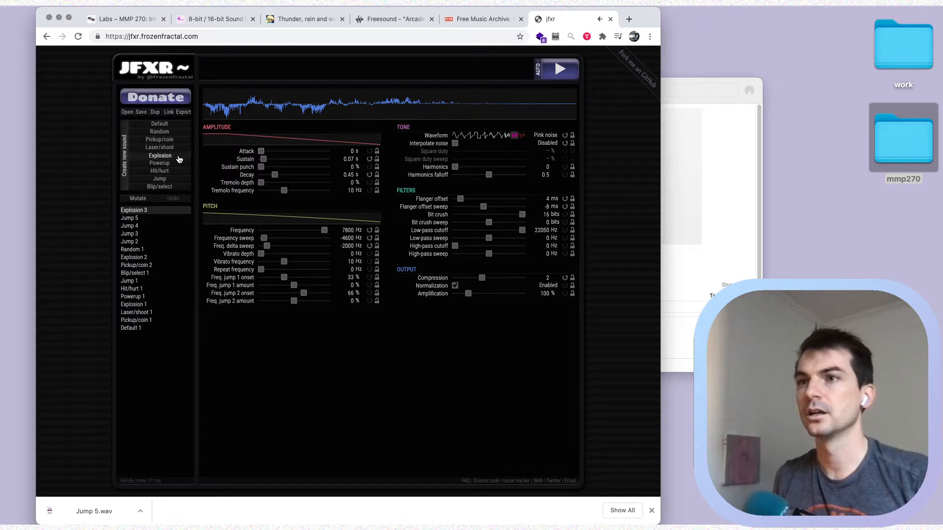
pyautogui.click(177, 159)
pyautogui.click(179, 158)
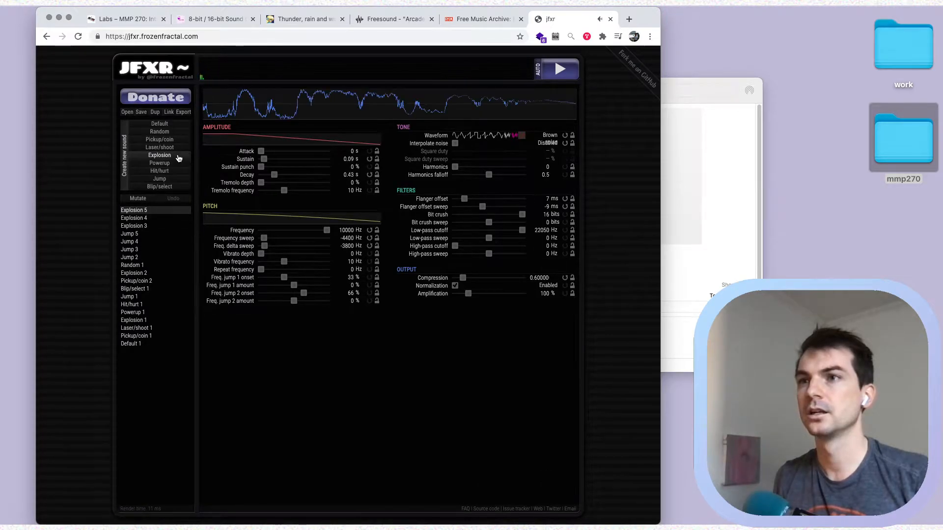
pyautogui.click(140, 199)
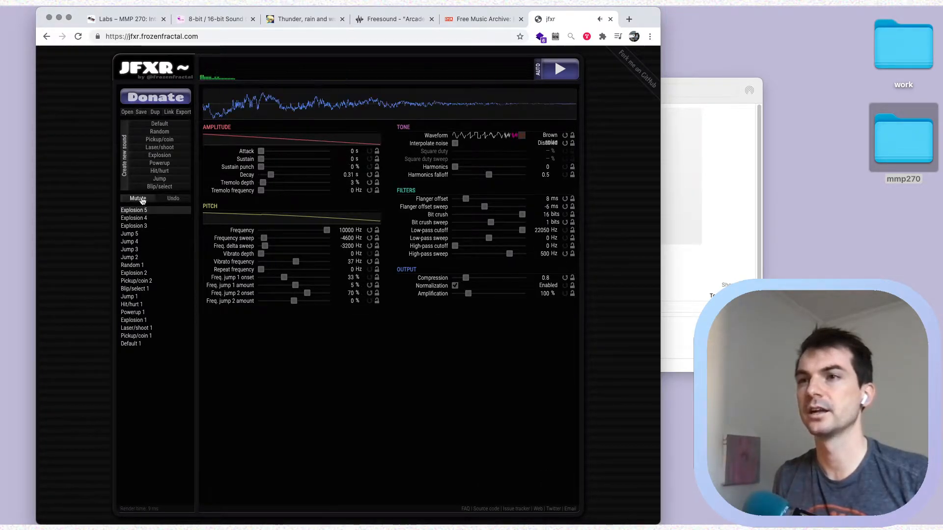
pyautogui.click(167, 158)
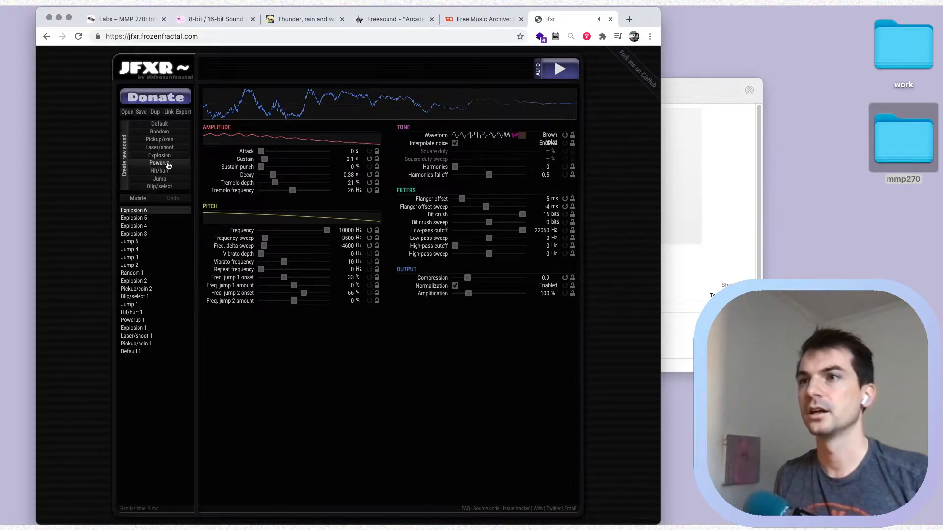
pyautogui.click(169, 156)
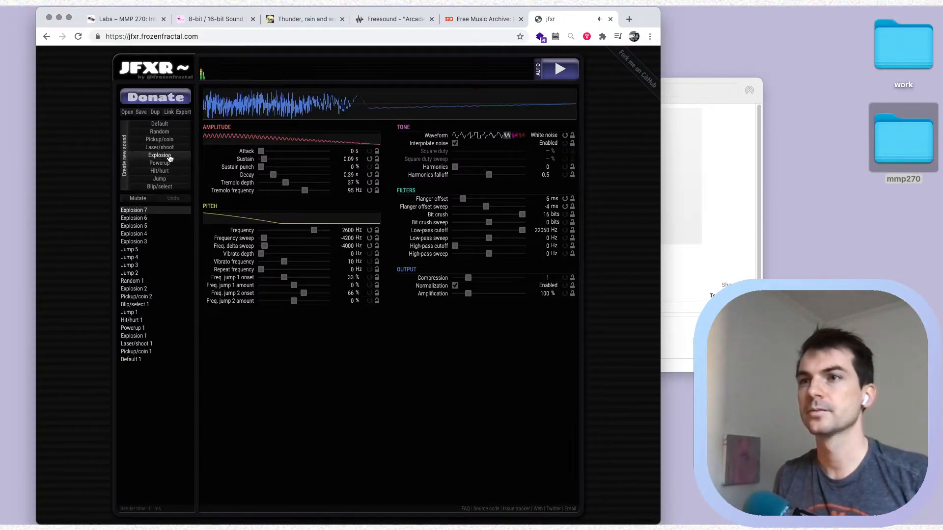
# - Give the newest explosion an attack of about 0.77 s, a sustain of about 1.09 s and a 20% sustain punch
pyautogui.click(282, 151)
pyautogui.click(288, 160)
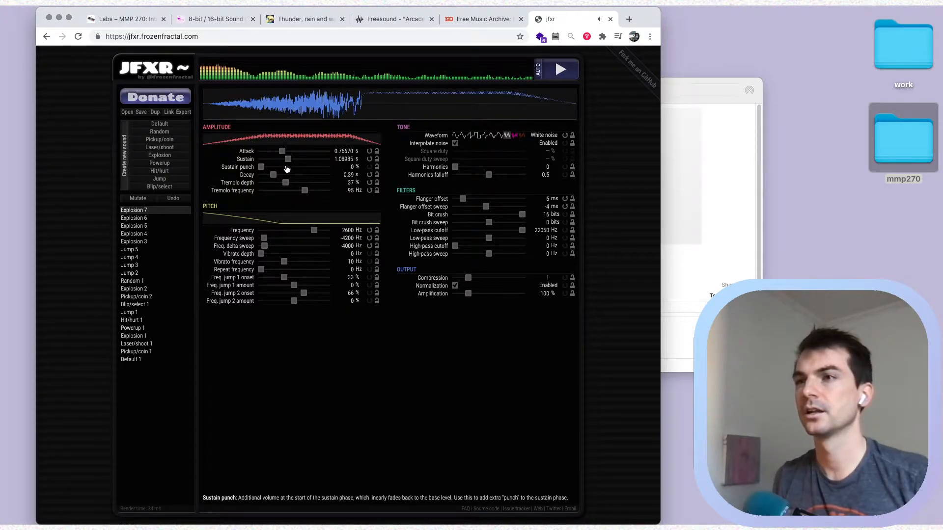
pyautogui.click(274, 167)
pyautogui.click(284, 230)
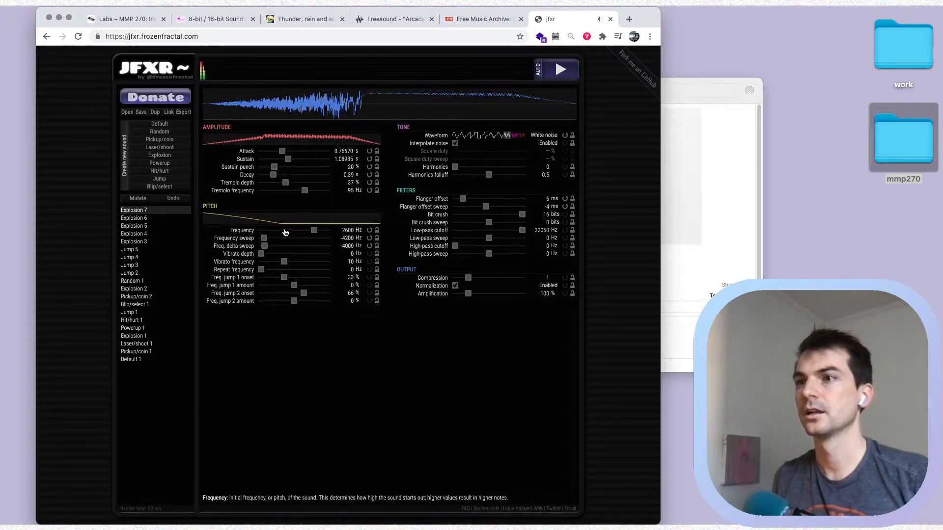
# - Generate seven more Explosion variations and one Powerup sound to compare them
pyautogui.click(170, 157)
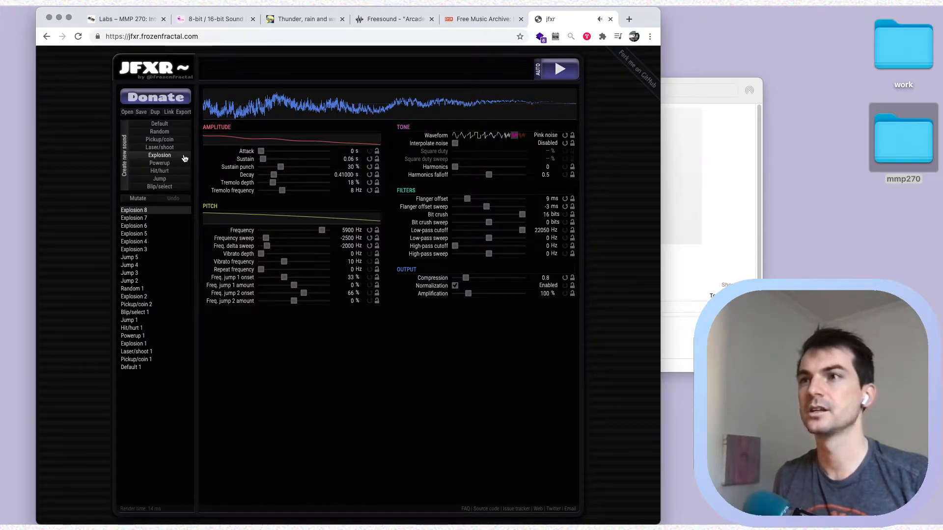
pyautogui.click(172, 156)
pyautogui.click(167, 159)
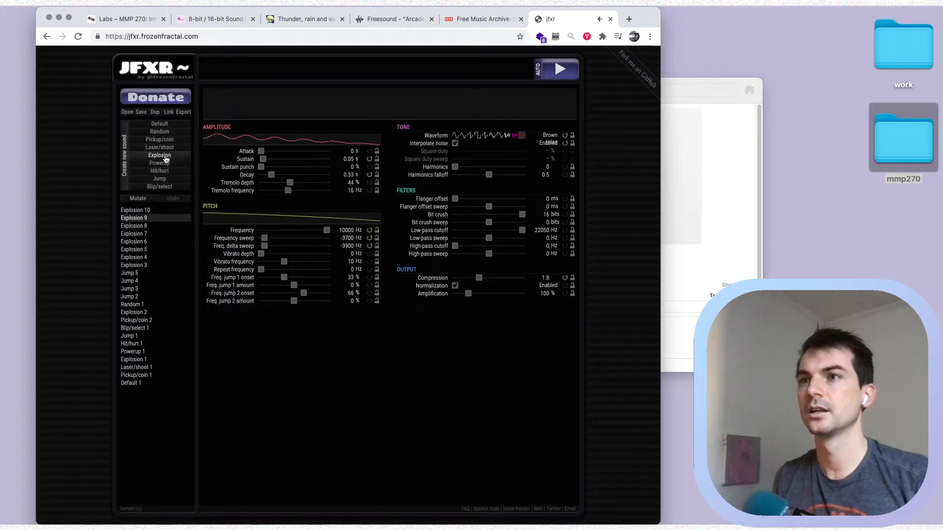
pyautogui.click(167, 159)
pyautogui.click(166, 158)
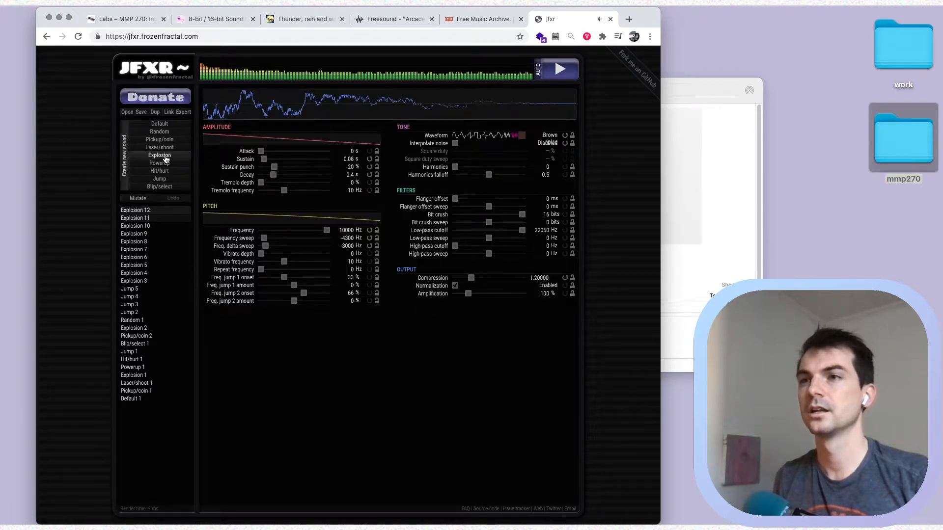
pyautogui.click(167, 158)
pyautogui.click(166, 159)
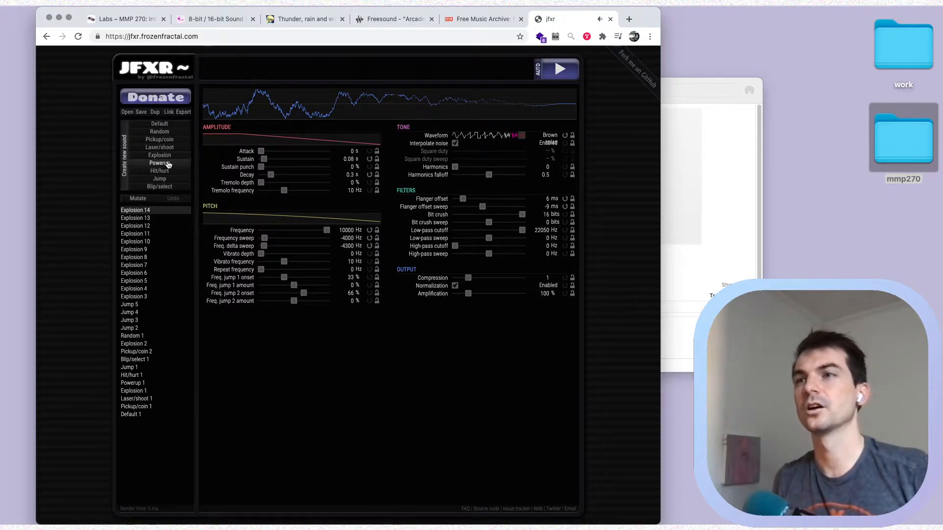
pyautogui.click(158, 166)
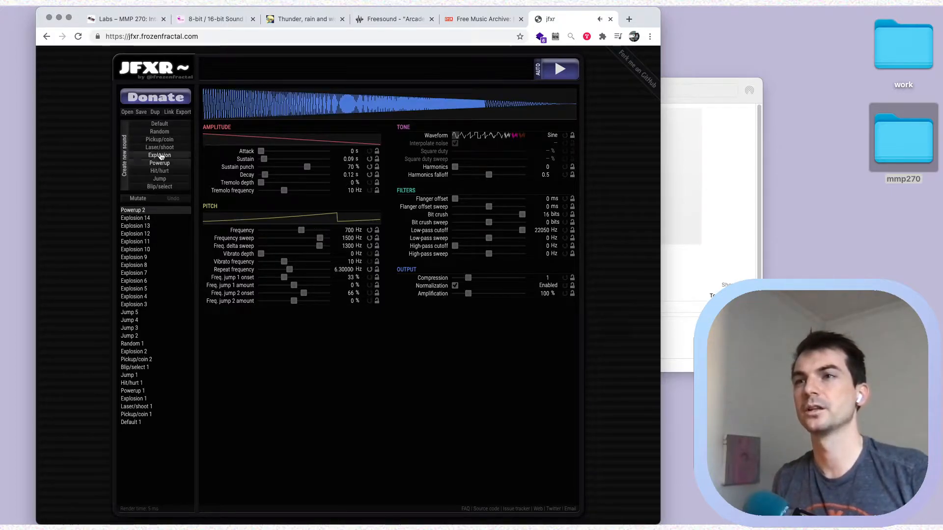
# - Generate another Explosion sound with an attack of about 0.49 s, and try a new Random sound
pyautogui.click(160, 156)
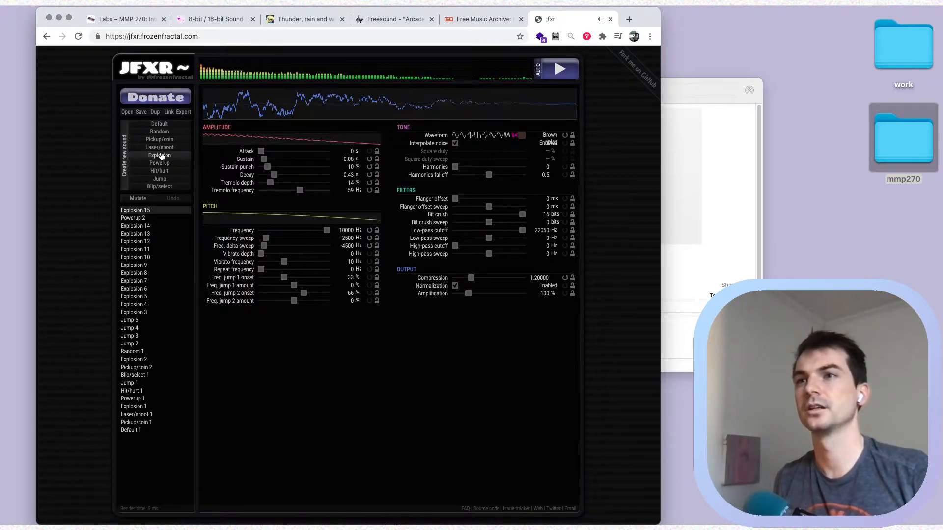
pyautogui.click(276, 152)
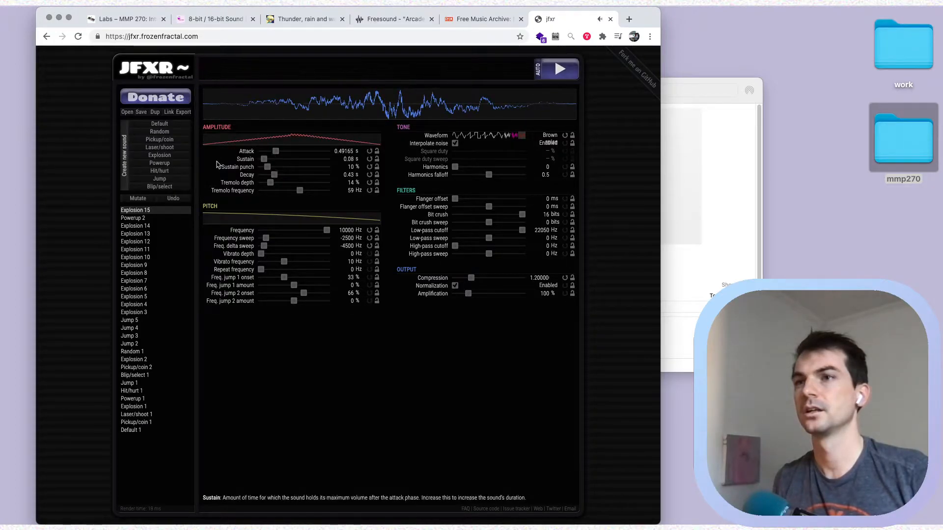
pyautogui.click(165, 134)
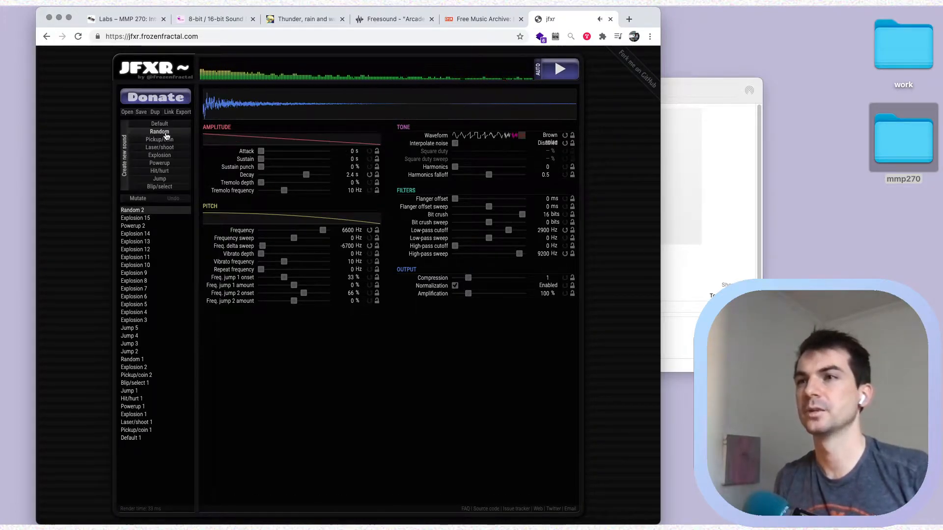
# - Generate three more Random sounds
pyautogui.click(166, 135)
pyautogui.click(167, 134)
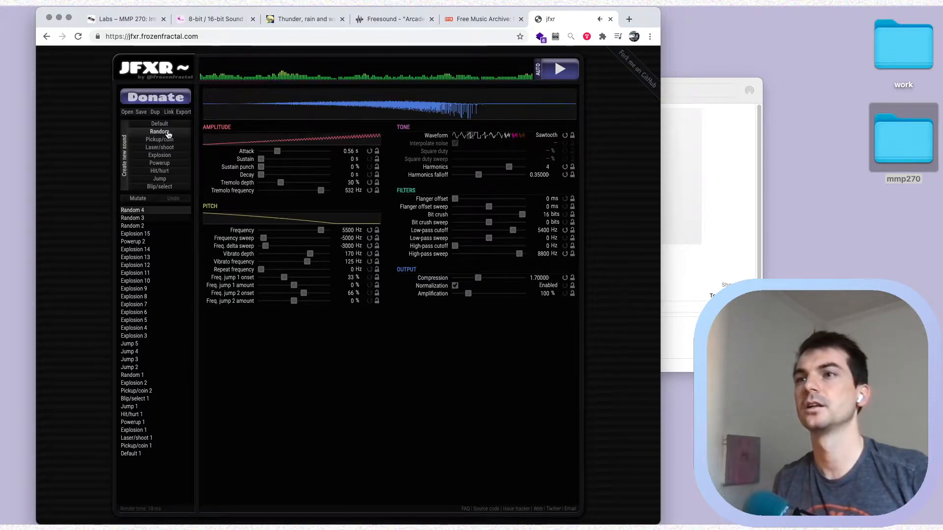
pyautogui.click(168, 134)
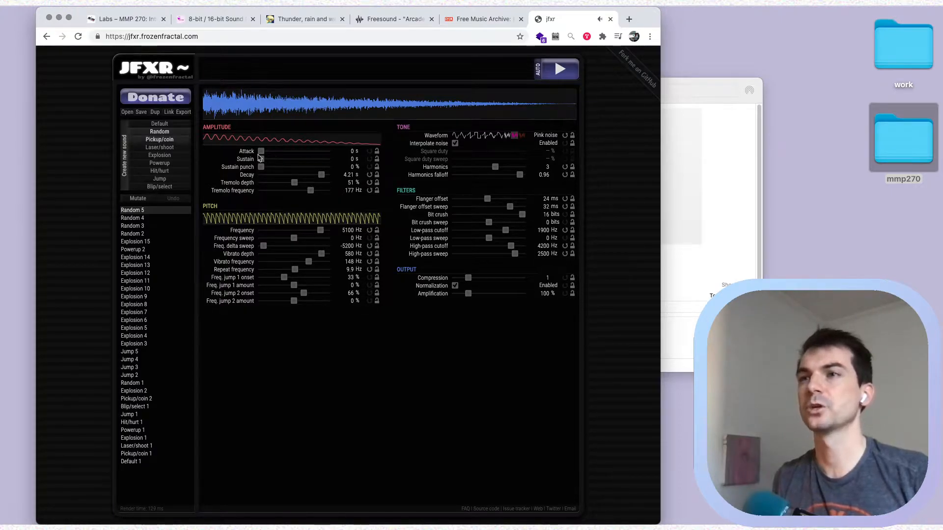
# - Give the newest Random sound a decay of about 1.81 s and a frequency of about 2110 Hz, and export it
pyautogui.moveTo(293, 176)
pyautogui.mouseDown()
pyautogui.moveTo(283, 175)
pyautogui.moveTo(298, 175)
pyautogui.mouseUp()
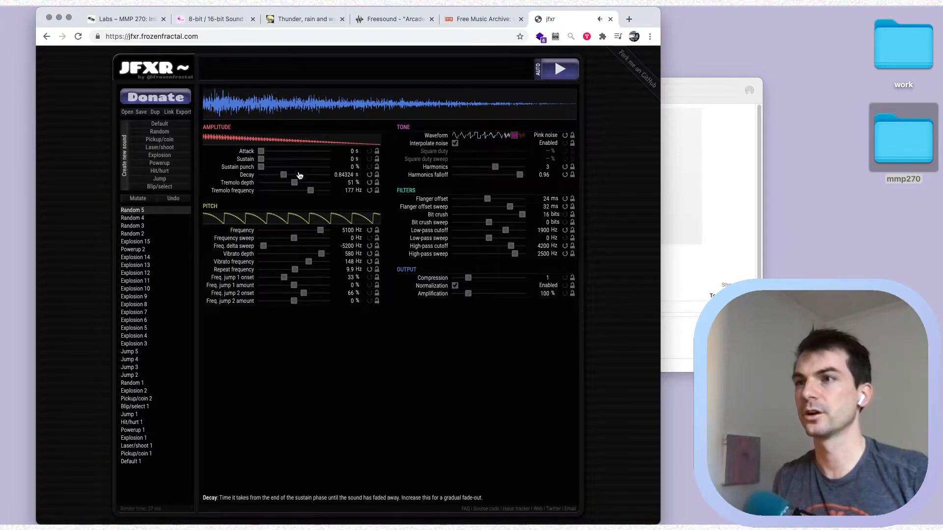
pyautogui.click(304, 230)
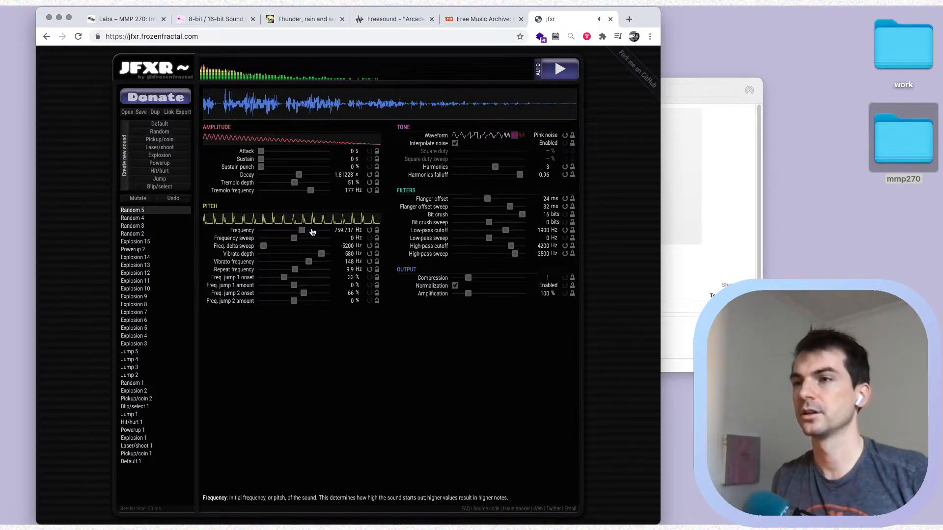
pyautogui.click(313, 230)
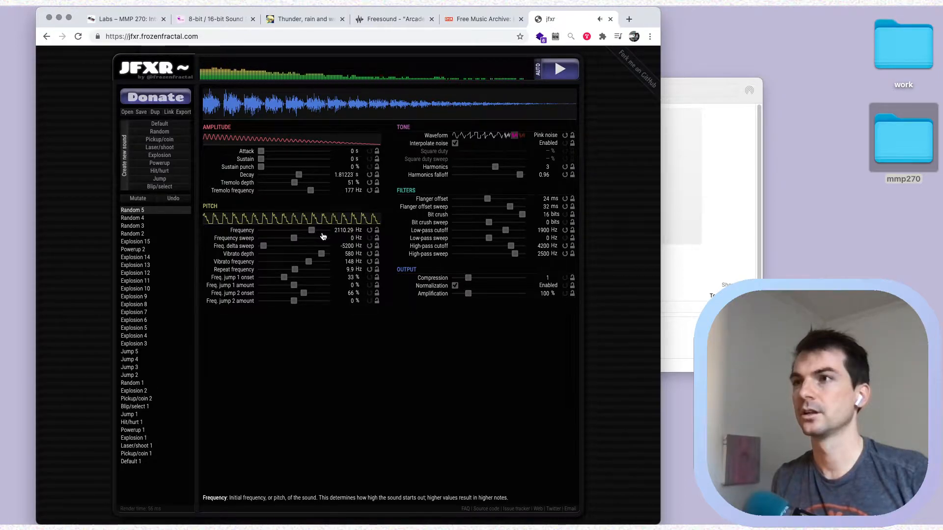
pyautogui.click(183, 112)
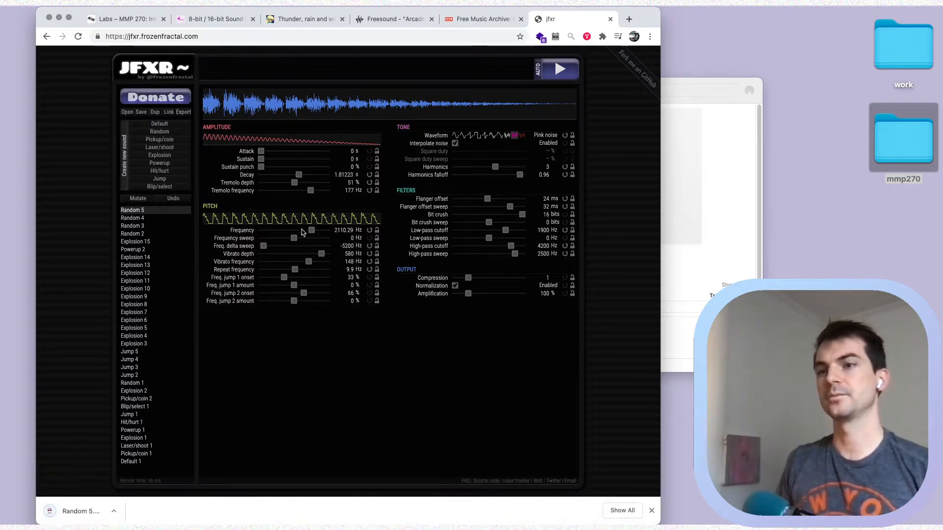
# - Rename the exported Random 5.wav in the Downloads folder as Gameover.wav
pyautogui.press('super+Tab')
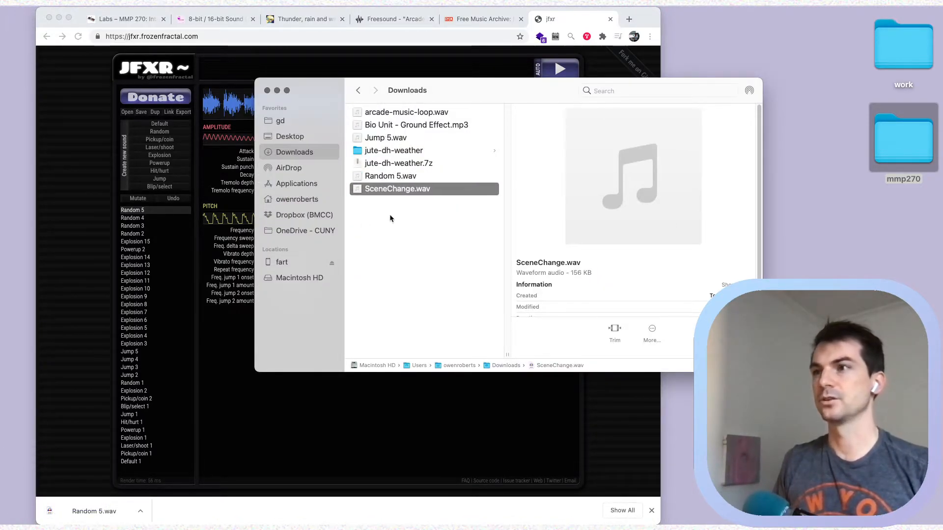
pyautogui.press('Up')
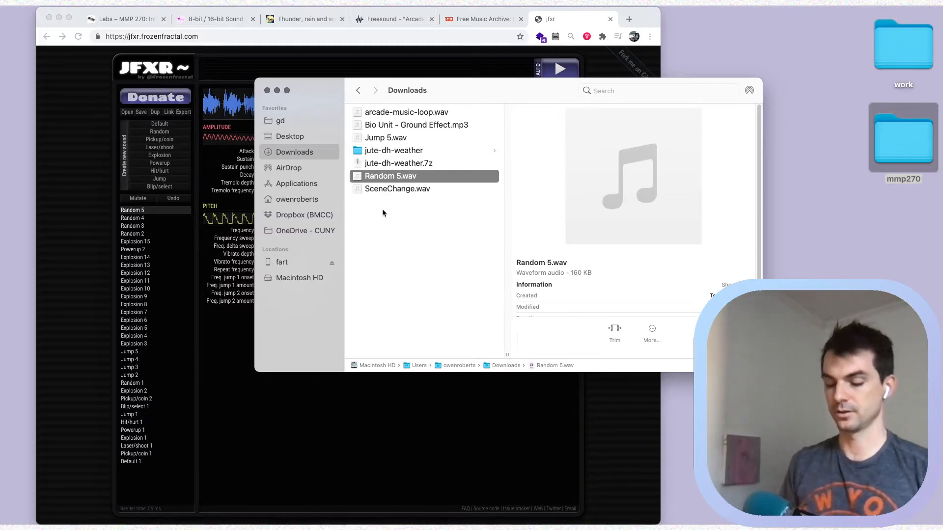
pyautogui.press('Return')
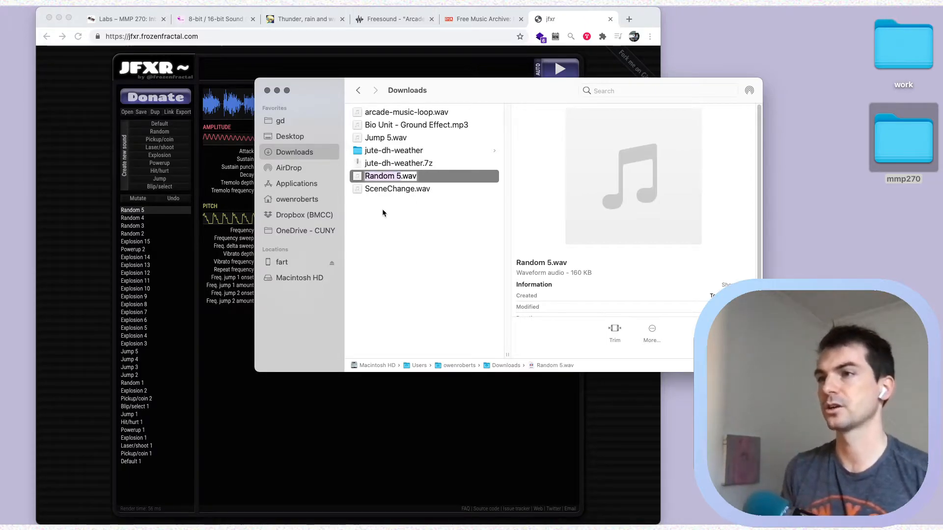
pyautogui.write('Gameover')
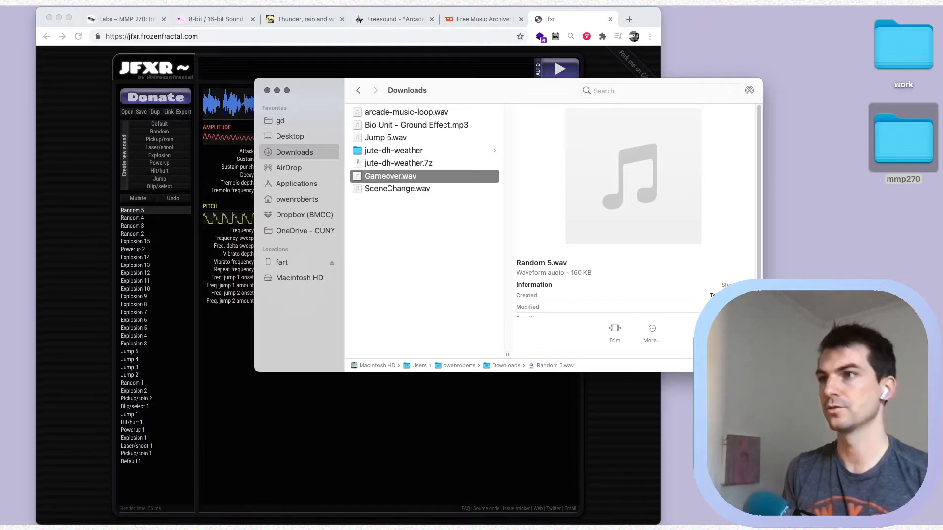
pyautogui.press('Return')
# - Return to jfxr, check the handwritten list of needed sounds, and generate five Laser/shoot sounds
pyautogui.press('super+Tab')
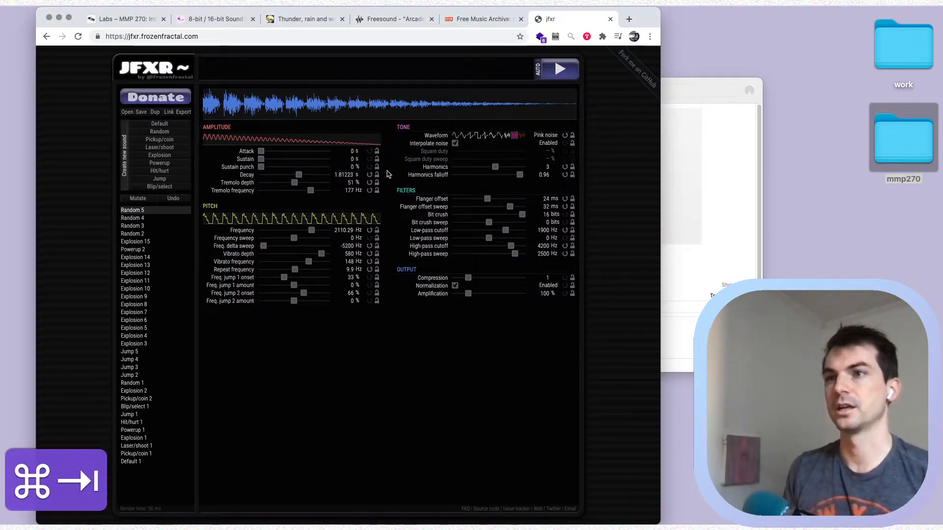
pyautogui.hotkey('ctrl', 'Tab')
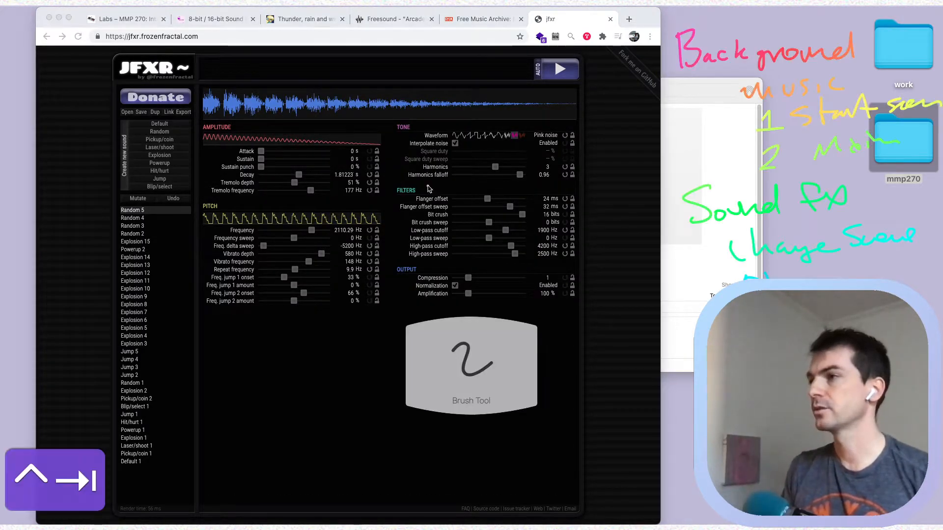
pyautogui.hotkey('ctrl', 'Tab')
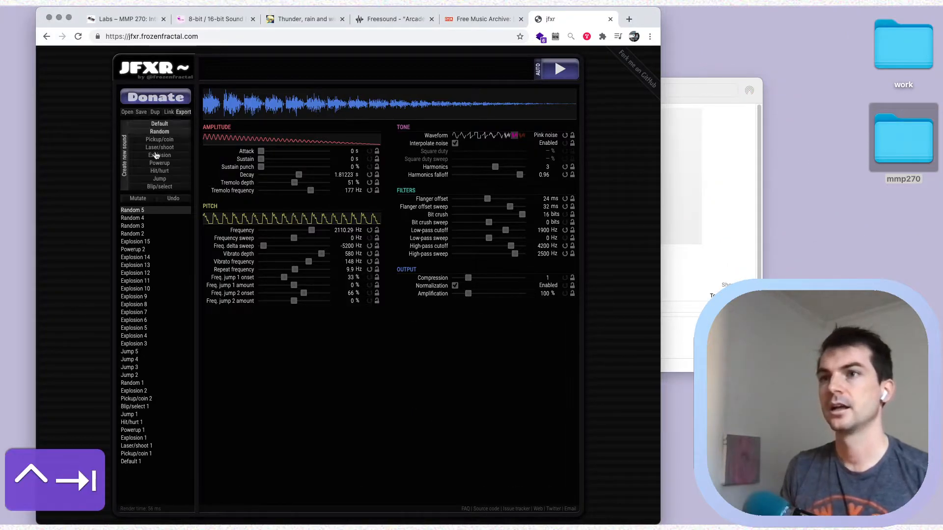
pyautogui.hotkey('ctrl', 'Tab')
pyautogui.hotkey('ctrl', 'Tab')
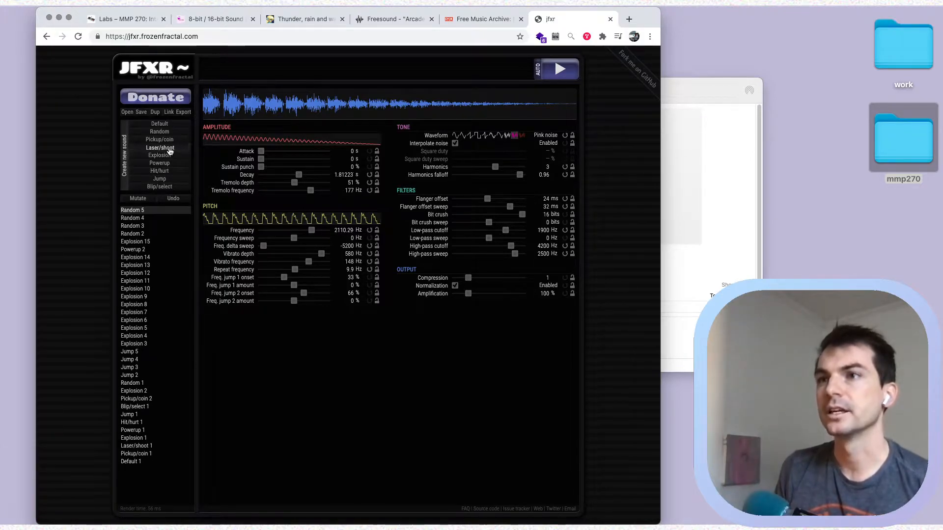
pyautogui.click(169, 150)
pyautogui.click(169, 150)
pyautogui.click(169, 149)
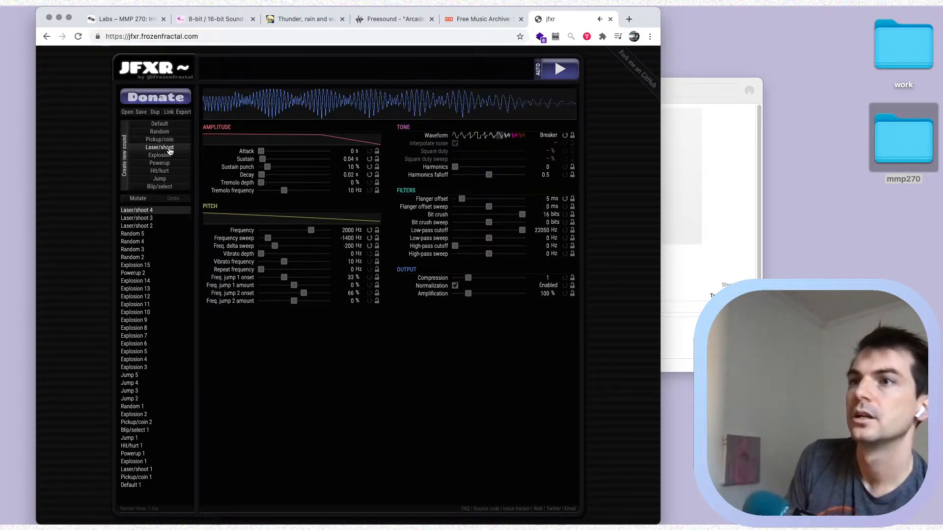
pyautogui.click(169, 149)
pyautogui.rightClick(169, 149)
pyautogui.click(157, 148)
pyautogui.click(156, 148)
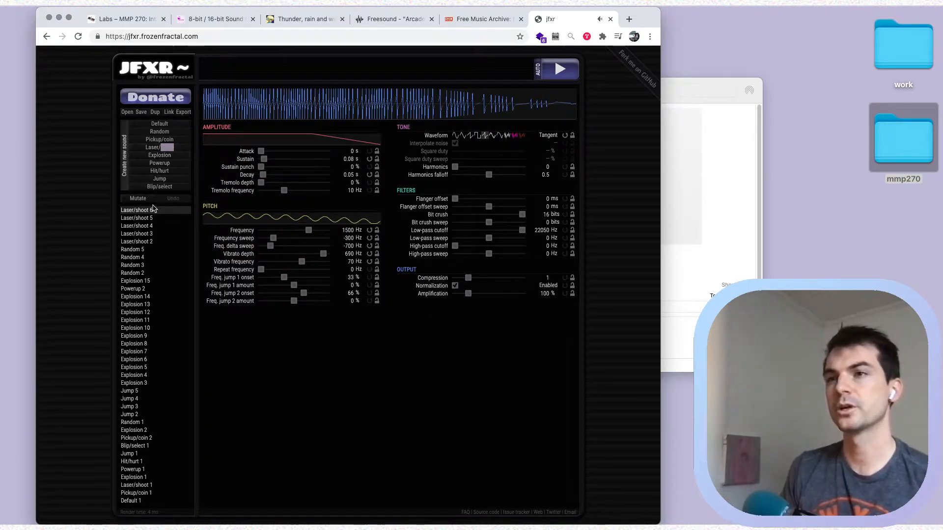
# - Replay the newest Laser/shoot sound, give it a frequency of about 1057 Hz and the Whistle waveform, and export it
pyautogui.click(566, 70)
pyautogui.click(565, 69)
pyautogui.click(566, 69)
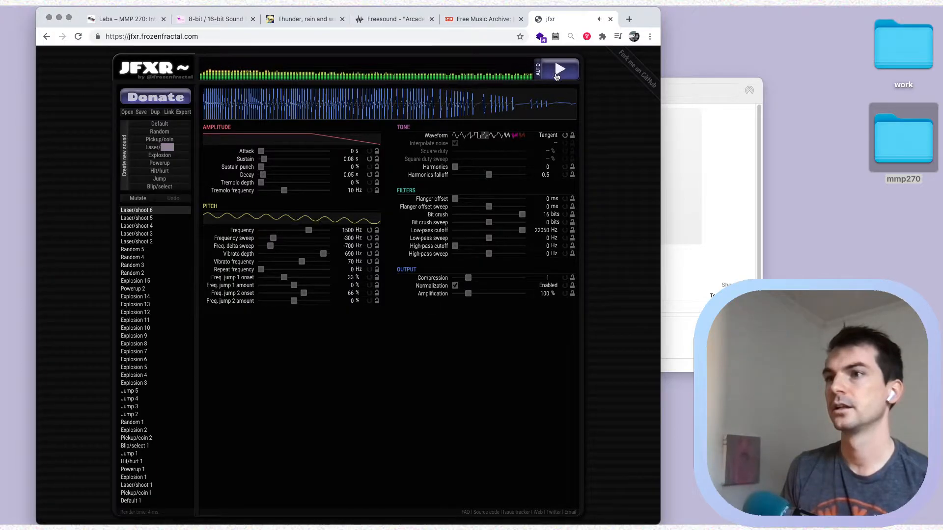
pyautogui.click(299, 232)
pyautogui.click(310, 232)
pyautogui.moveTo(310, 232); pyautogui.dragTo(305, 232)
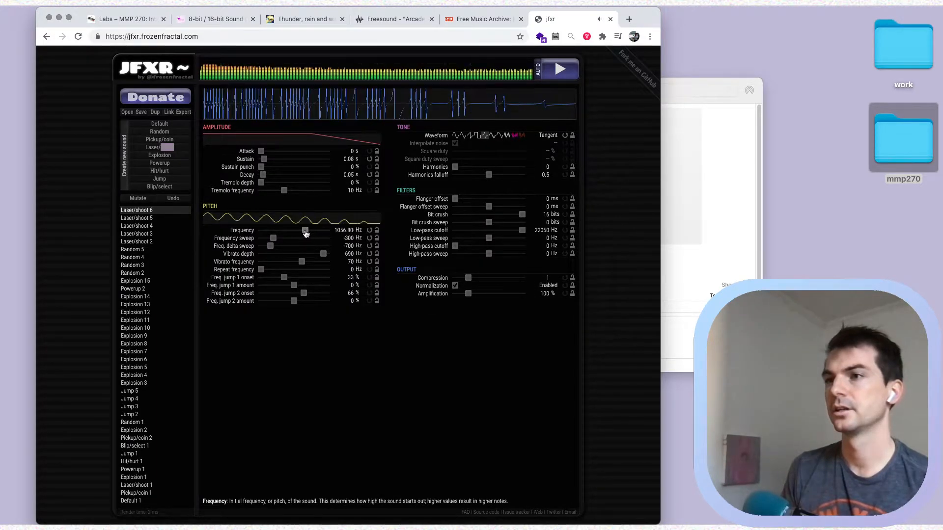
pyautogui.click(493, 136)
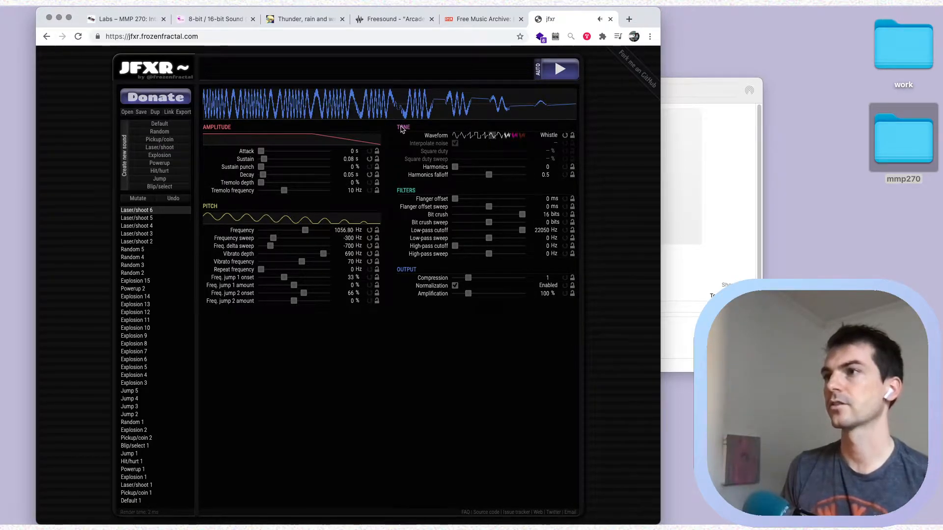
pyautogui.click(183, 113)
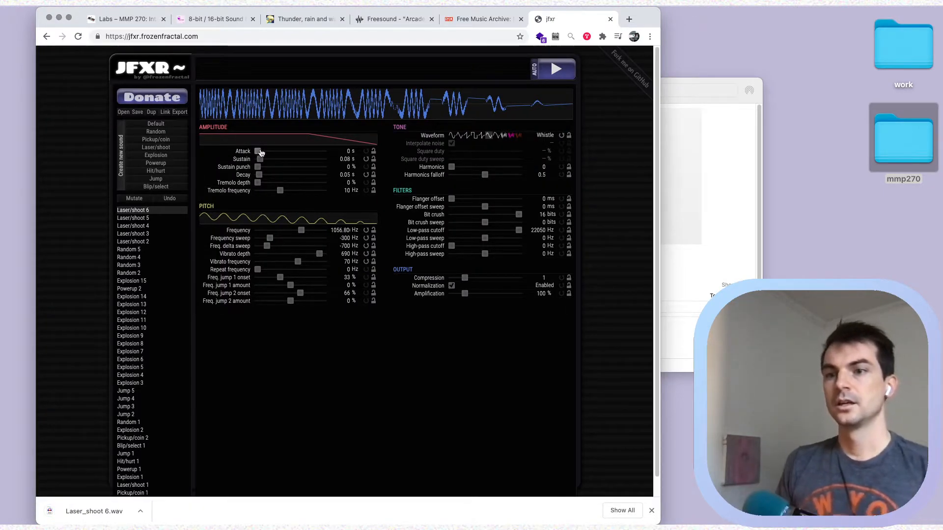
# - Rename the exported Laser_shoot 6.wav in the Downloads folder as ObstacleAttack.wav
pyautogui.press('super+Tab')
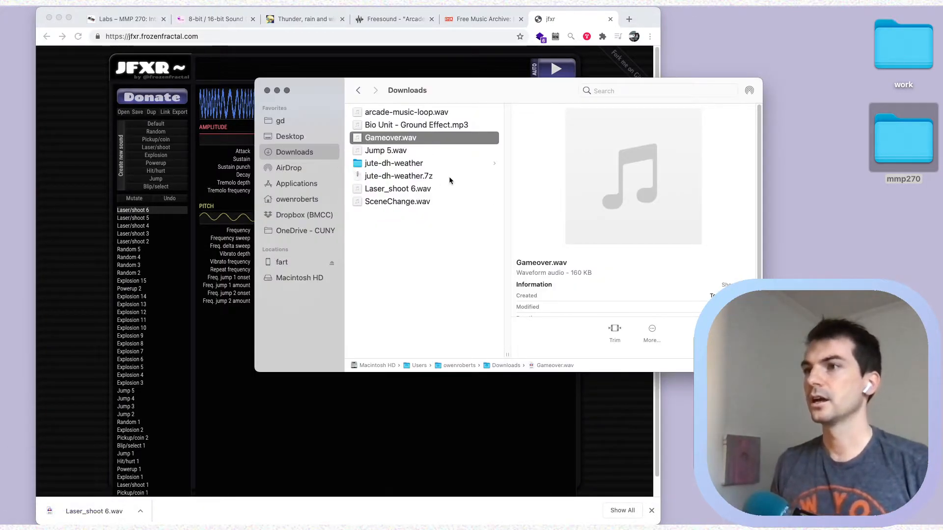
pyautogui.click(414, 191)
pyautogui.press('Return')
pyautogui.write('Attack')
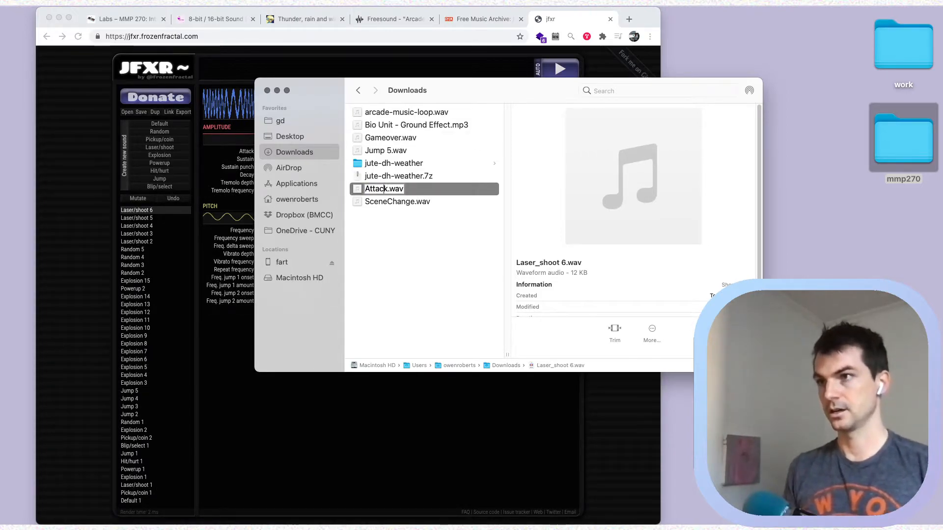
pyautogui.write('Obstacle')
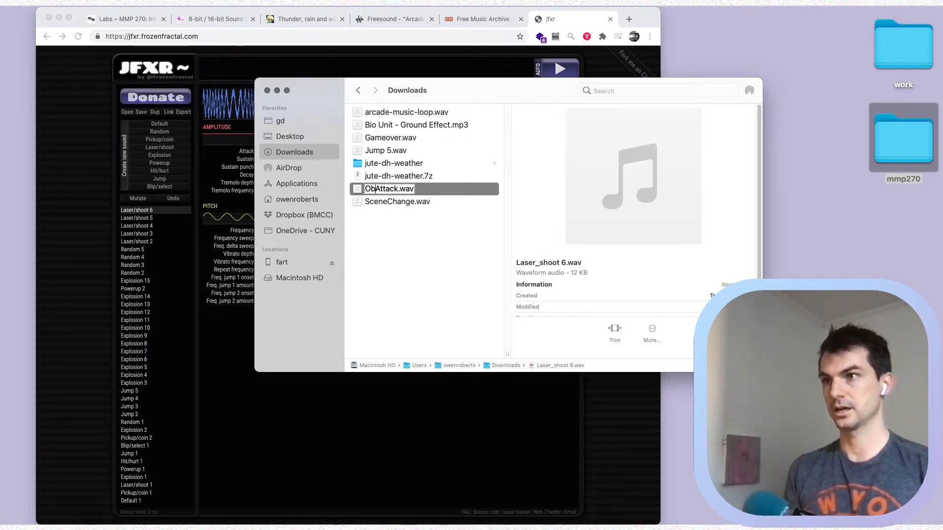
pyautogui.press('Return')
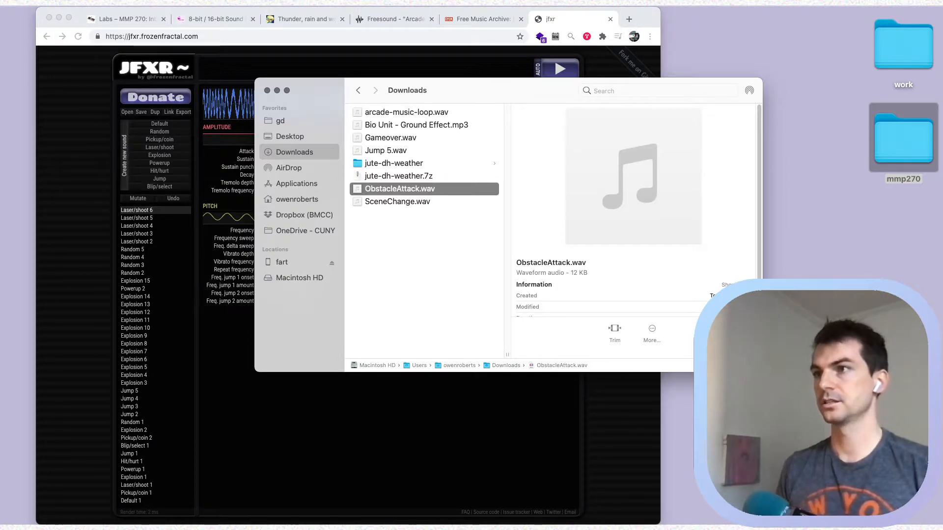
# - Return to jfxr, consult the handwritten sound list again, and generate four Hit/hurt sounds
pyautogui.press('super+Tab')
pyautogui.hotkey('ctrl', 'Tab')
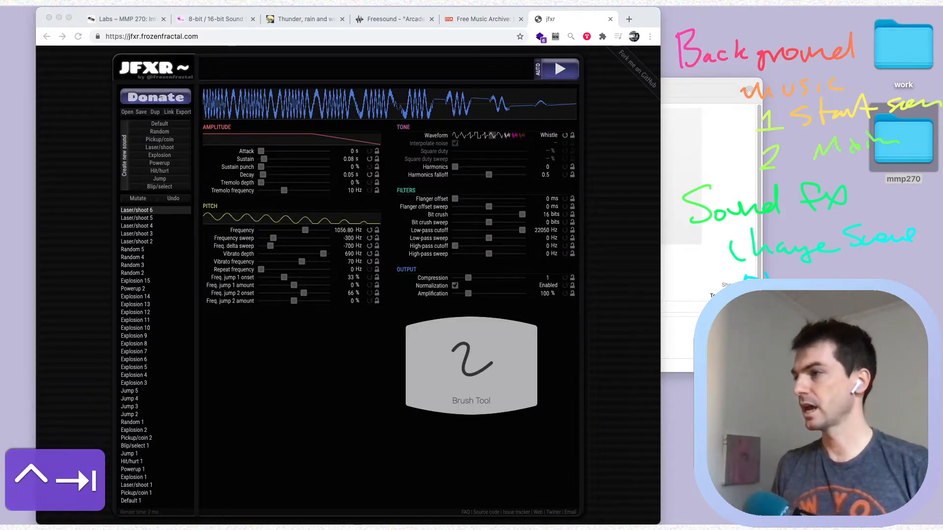
pyautogui.hotkey('ctrl', 'Tab')
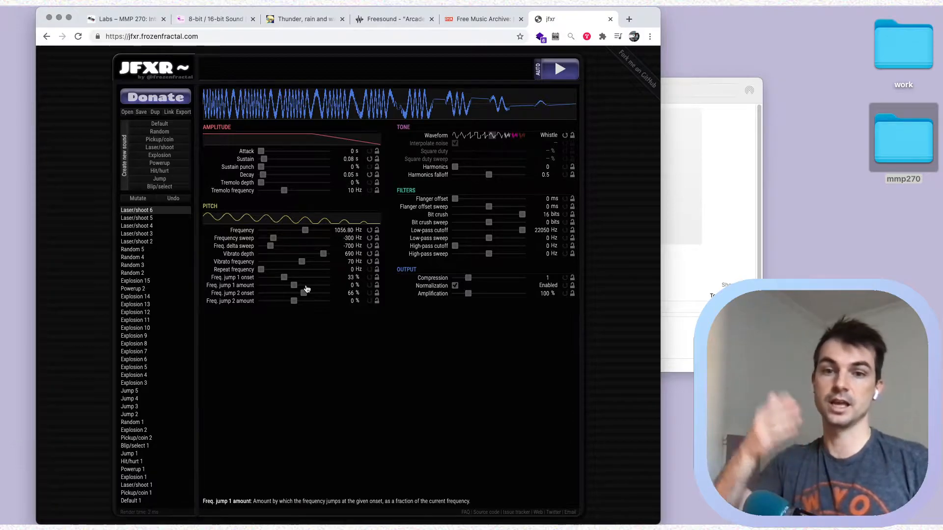
pyautogui.click(151, 172)
pyautogui.click(151, 173)
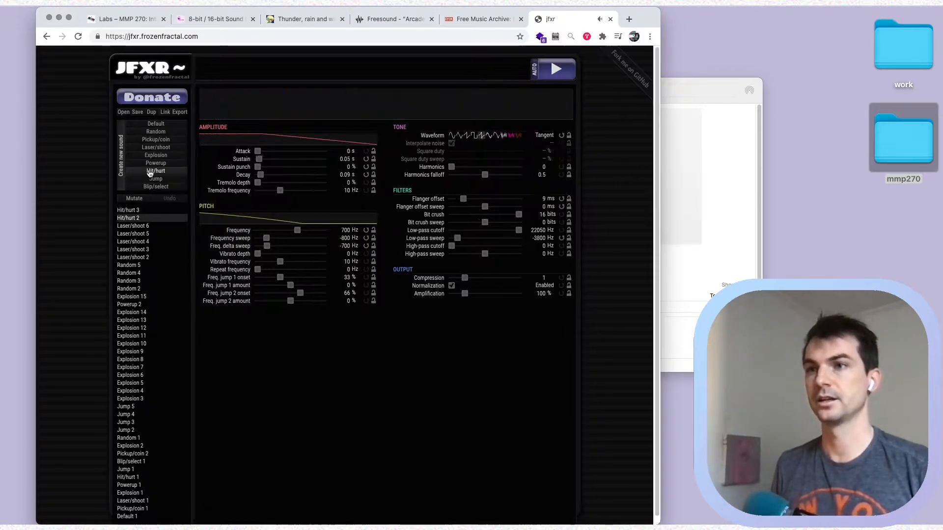
pyautogui.click(150, 173)
pyautogui.click(151, 172)
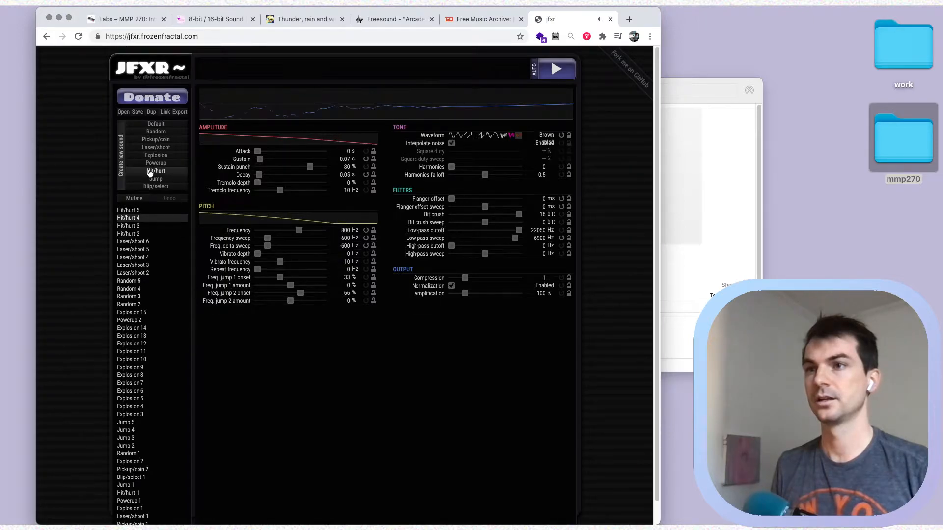
# - Give the Hit/hurt 4 sound a frequency of about 819 Hz and the Square waveform, and export it
pyautogui.click(128, 218)
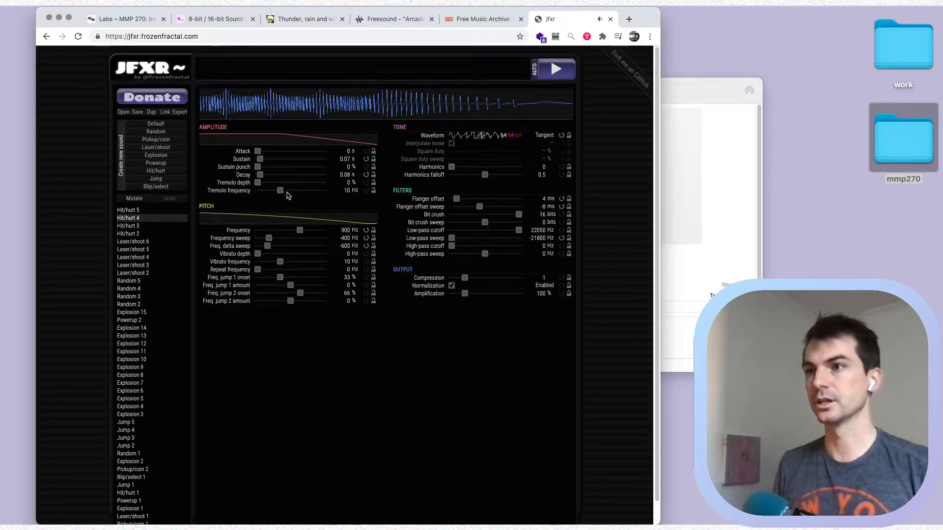
pyautogui.moveTo(293, 236); pyautogui.dragTo(300, 236)
pyautogui.click(473, 136)
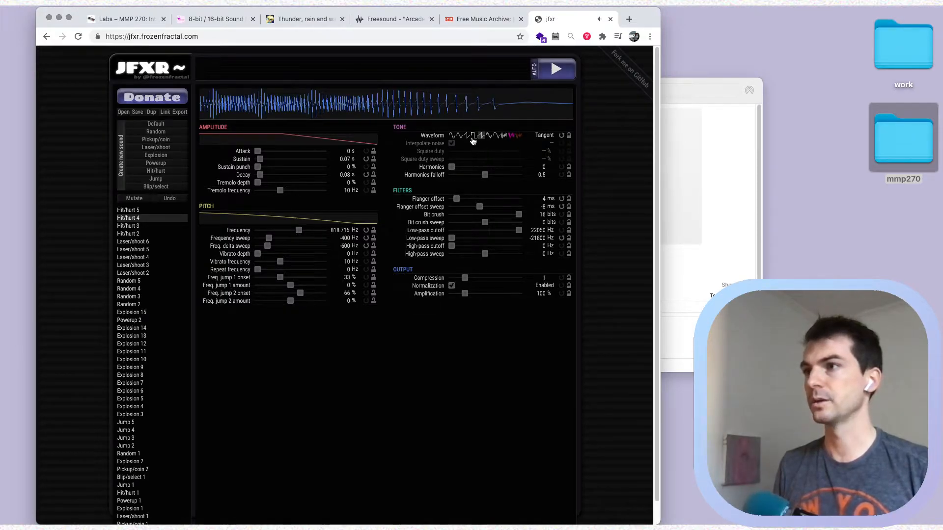
pyautogui.click(179, 112)
# - Locate the exported Hit_hurt 4.wav in the Downloads folder, and recheck the handwritten list of needed sounds in jfxr
pyautogui.press('super+Tab')
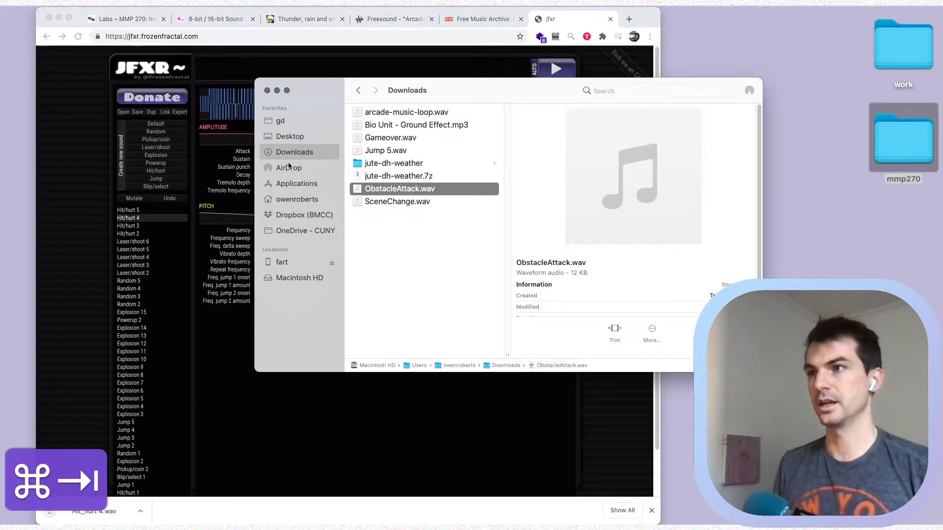
pyautogui.click(374, 151)
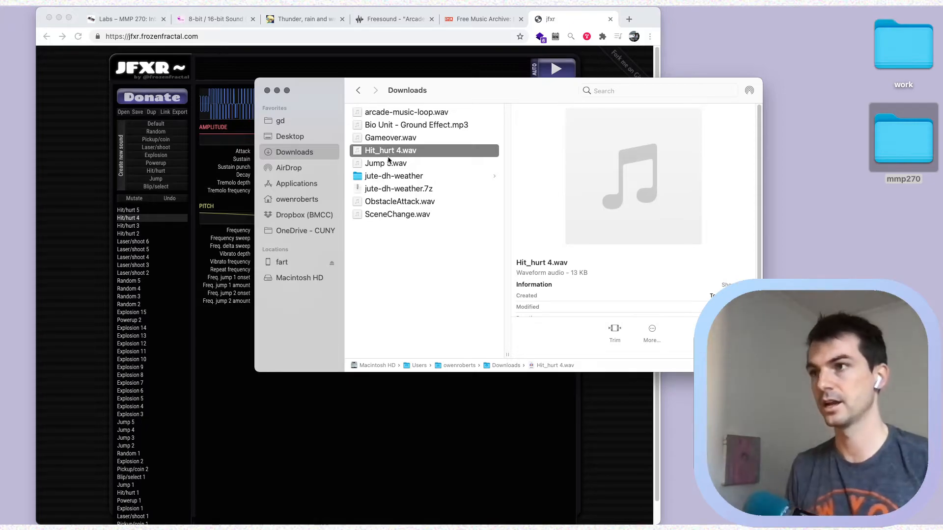
pyautogui.press('super+Tab')
pyautogui.hotkey('ctrl', 'Tab')
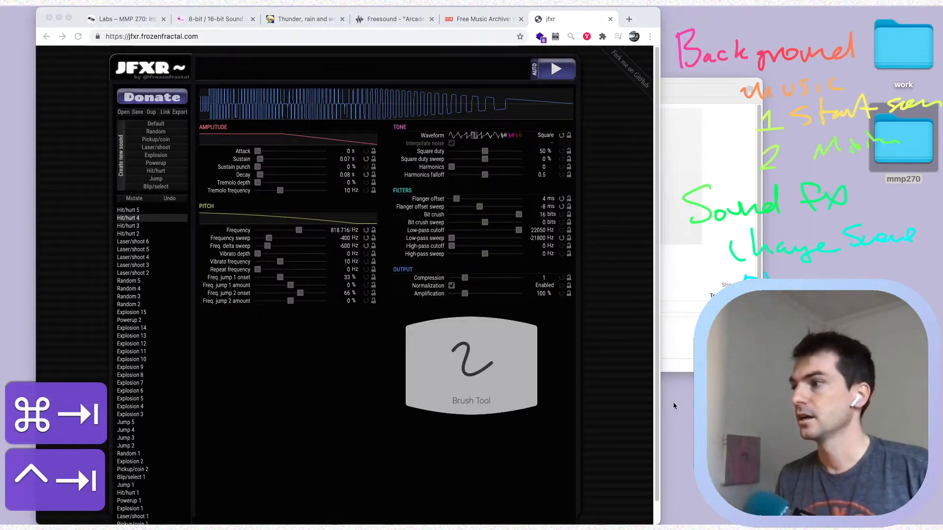
pyautogui.hotkey('ctrl', 'Tab')
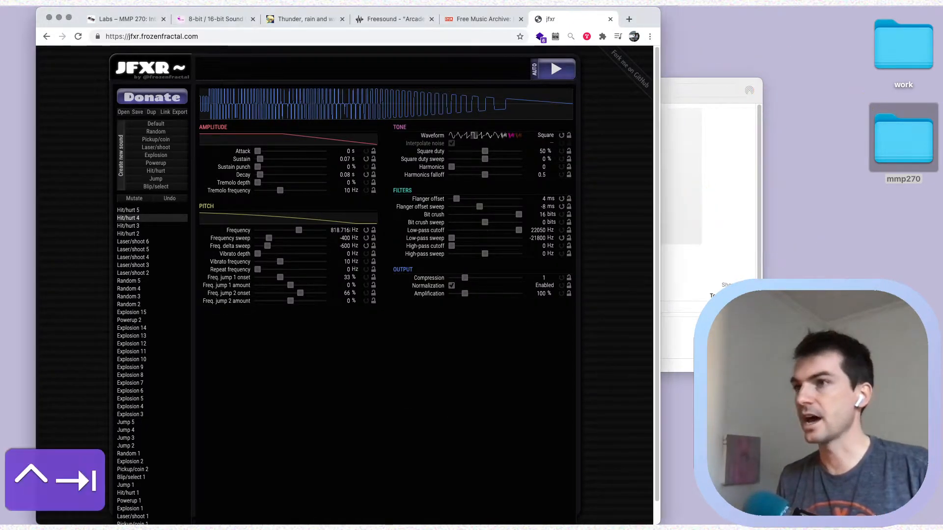
pyautogui.press('super+Tab')
pyautogui.press('super+Tab')
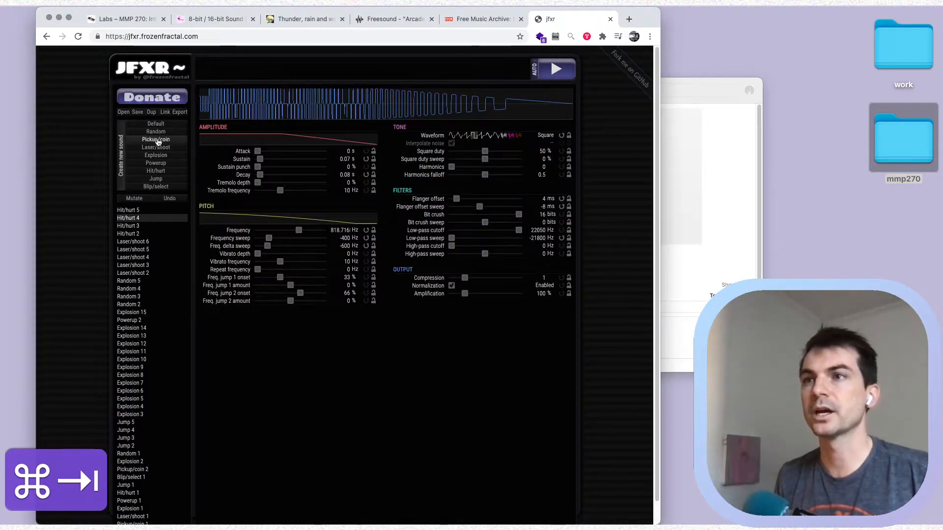
# - Generate three Pickup/coin sounds in jfxr, replay Pickup/coin 5 and export it
pyautogui.click(156, 141)
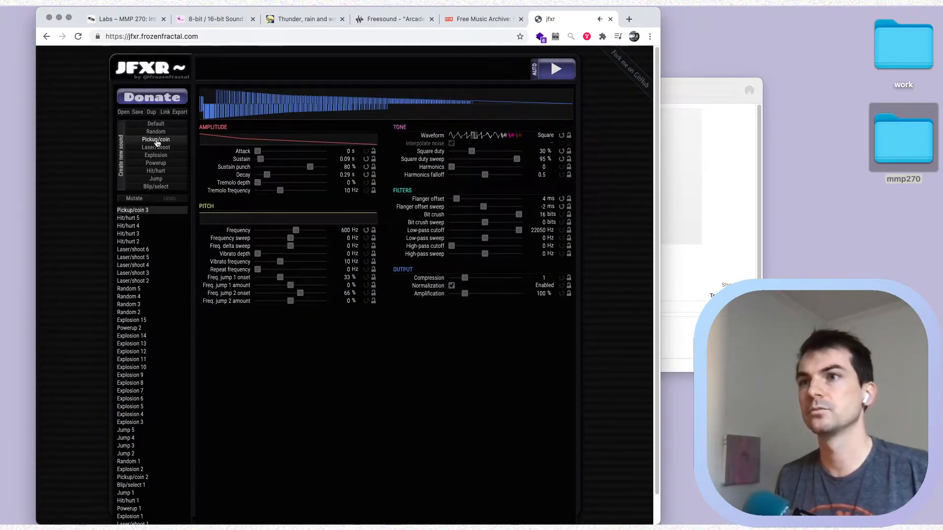
pyautogui.click(157, 141)
pyautogui.click(156, 141)
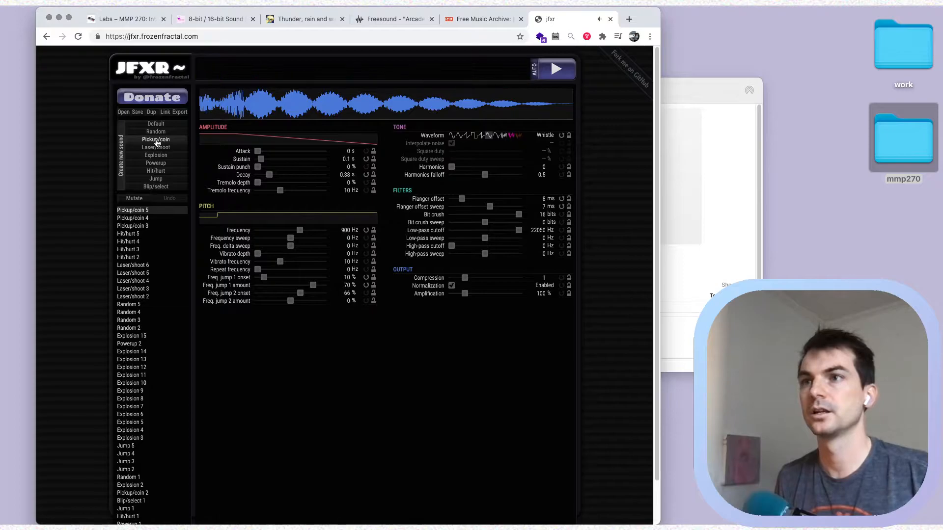
pyautogui.click(558, 72)
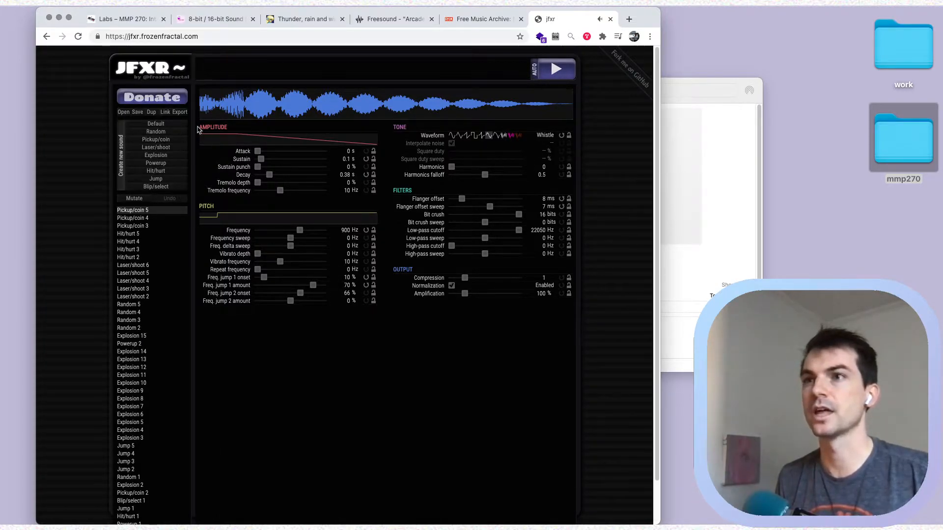
pyautogui.click(179, 112)
# - Switch to the Downloads folder, select Gameover.wav, and check the handwritten list of needed sounds again
pyautogui.press('super+Tab')
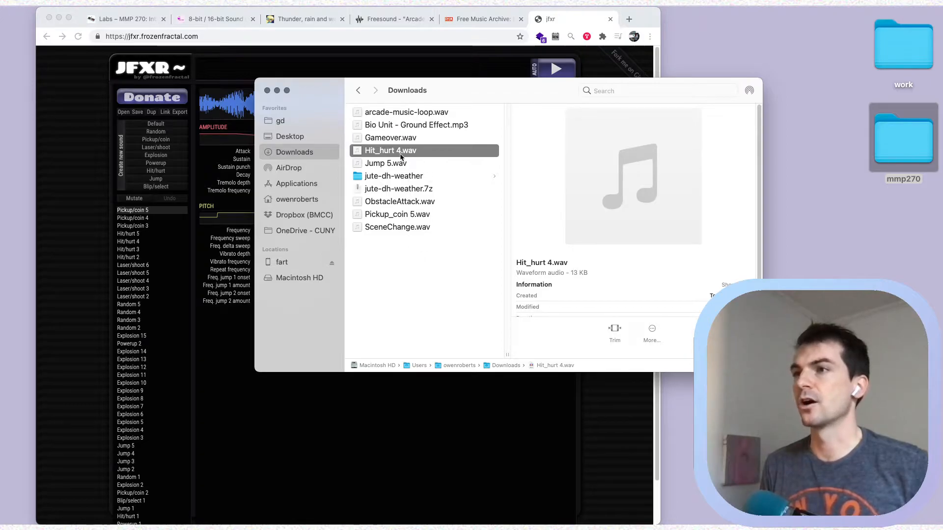
pyautogui.click(405, 139)
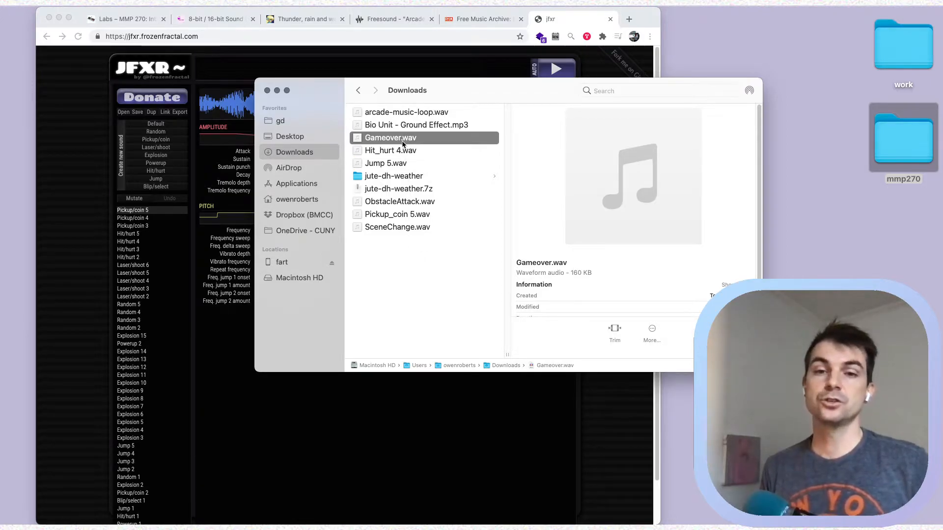
pyautogui.hotkey('ctrl', 'Tab')
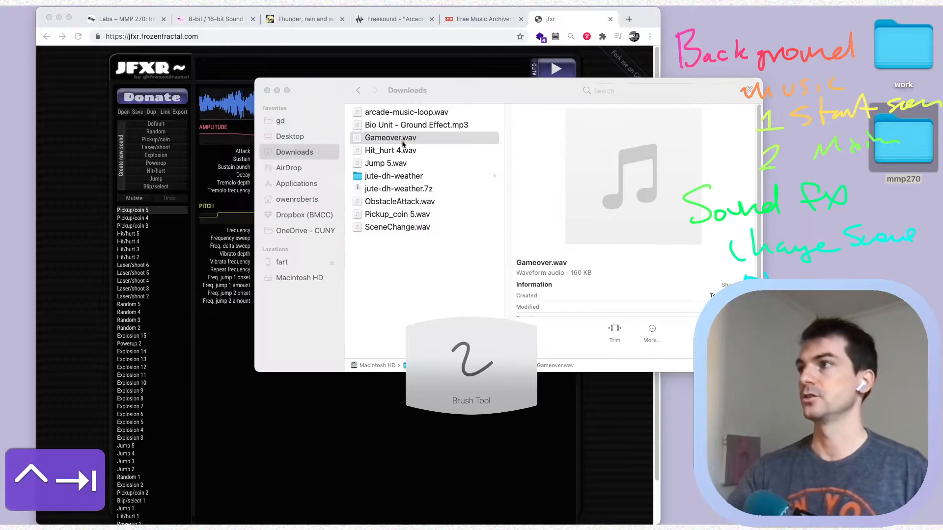
pyautogui.hotkey('ctrl', 'Tab')
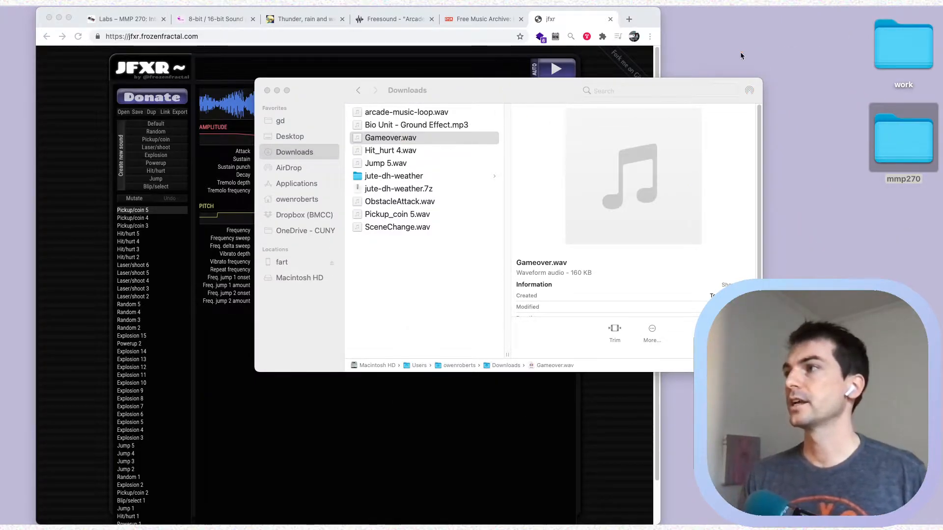
# - Handwrite "wav" as a screen annotation beside the Downloads window, and leave the annotation mode
pyautogui.hotkey('ctrl', 'Tab')
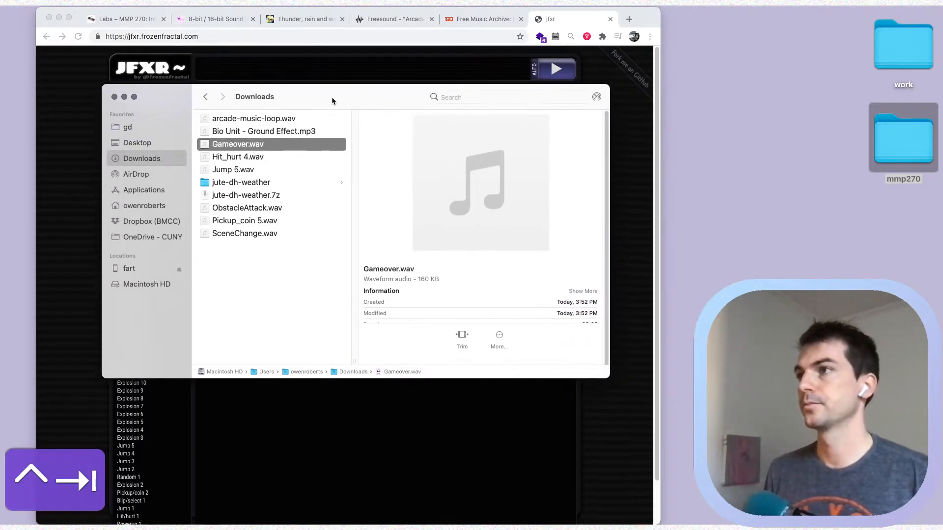
pyautogui.moveTo(686, 67); pyautogui.dragTo(718, 96)
pyautogui.moveTo(774, 62); pyautogui.dragTo(790, 60)
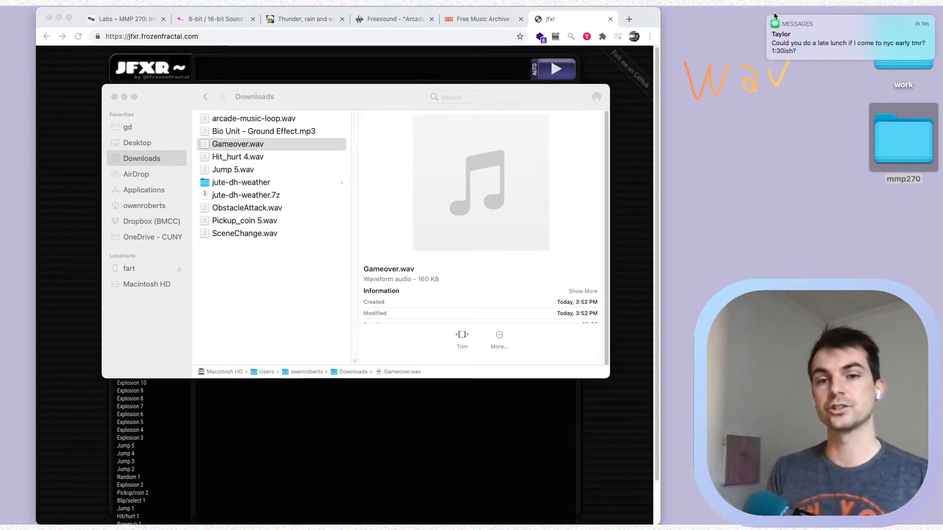
pyautogui.moveTo(774, 22); pyautogui.dragTo(849, 29)
pyautogui.hotkey('ctrl', 'Tab')
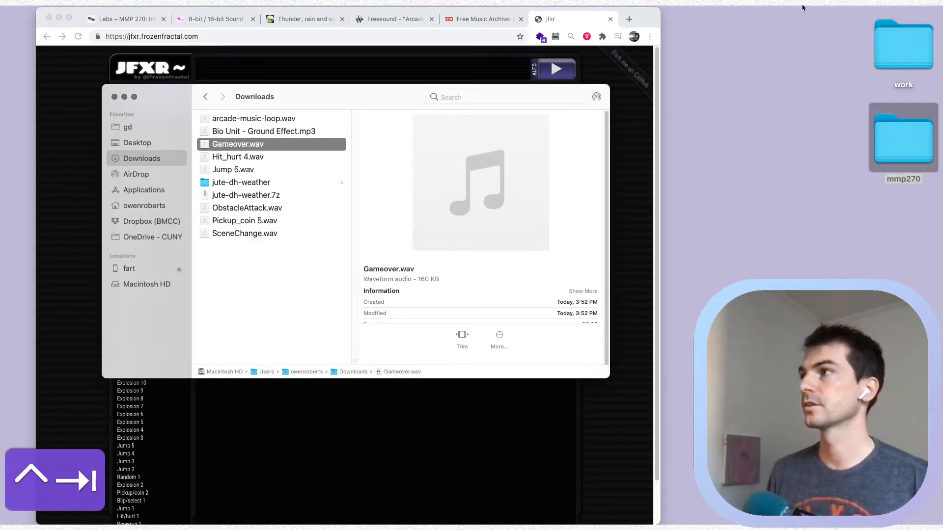
pyautogui.click(829, 2)
pyautogui.click(757, 90)
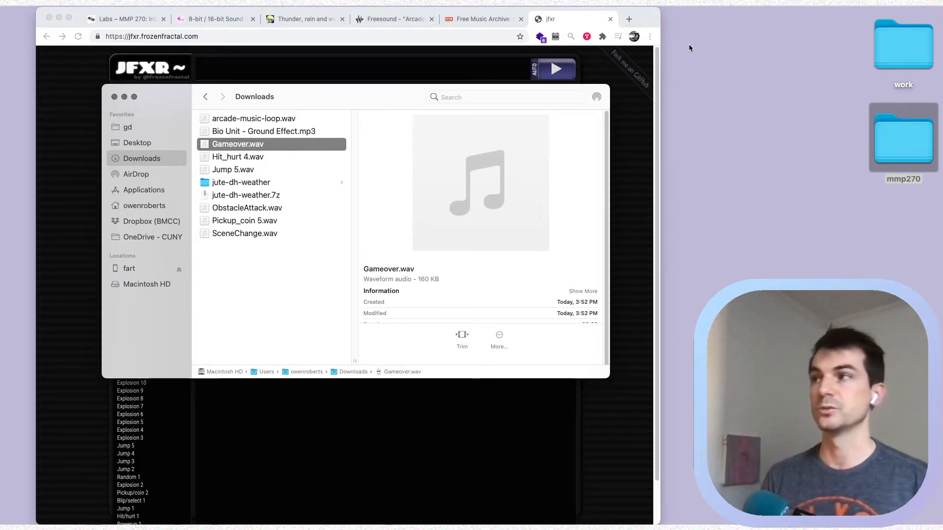
# - Handwrite "ogg" and "mp3" below the "wav" annotation, cross out "mp3", and leave the annotation mode
pyautogui.hotkey('ctrl', 'Tab')
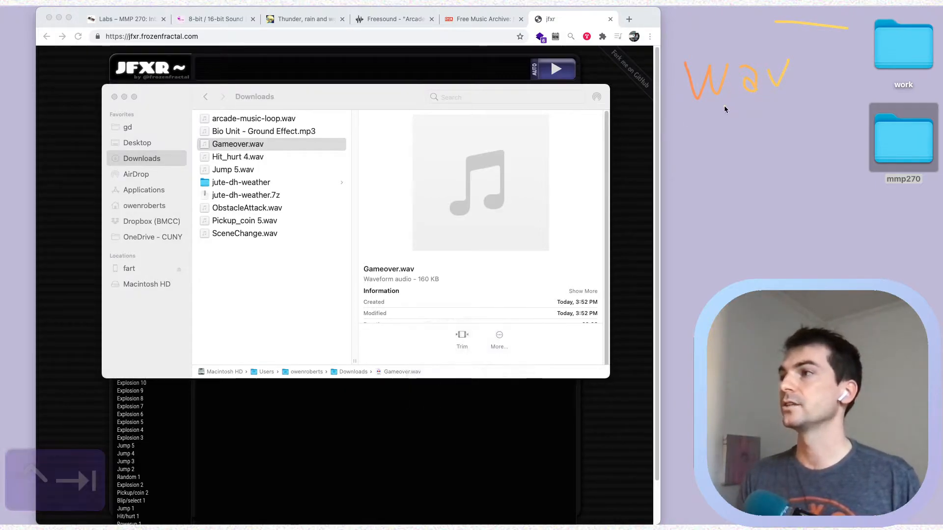
pyautogui.moveTo(720, 131)
pyautogui.mouseDown()
pyautogui.moveTo(702, 140)
pyautogui.moveTo(709, 131)
pyautogui.mouseUp()
pyautogui.moveTo(764, 170); pyautogui.dragTo(739, 183)
pyautogui.moveTo(797, 132)
pyautogui.mouseDown()
pyautogui.moveTo(783, 135)
pyautogui.moveTo(768, 185)
pyautogui.mouseUp()
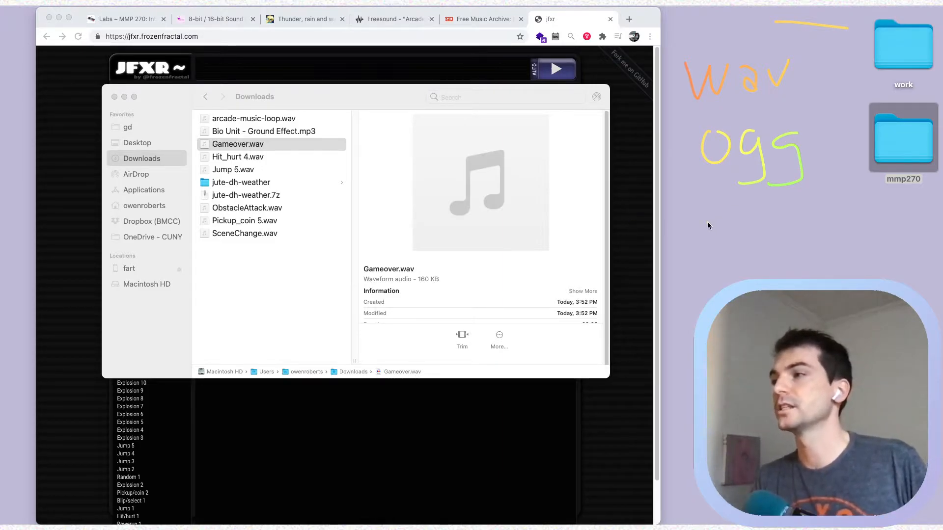
pyautogui.moveTo(794, 205); pyautogui.dragTo(789, 233)
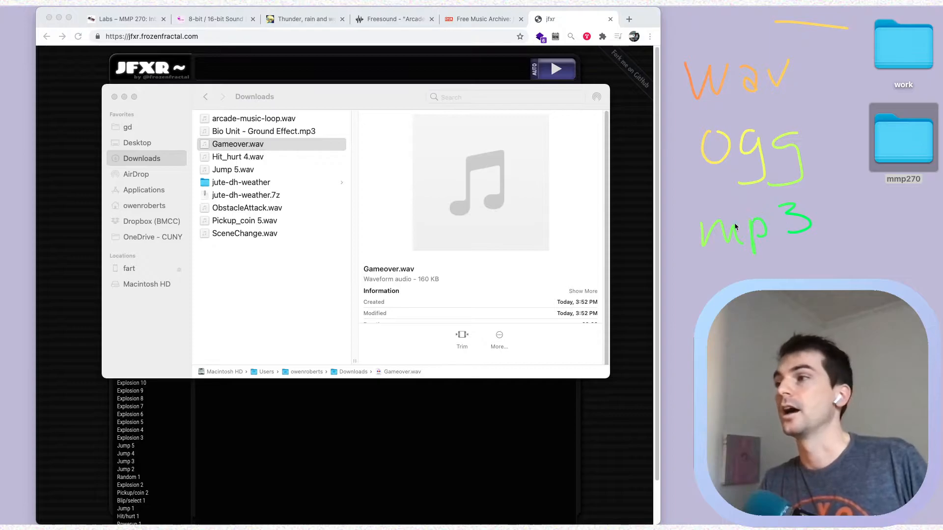
pyautogui.moveTo(678, 243); pyautogui.dragTo(841, 216)
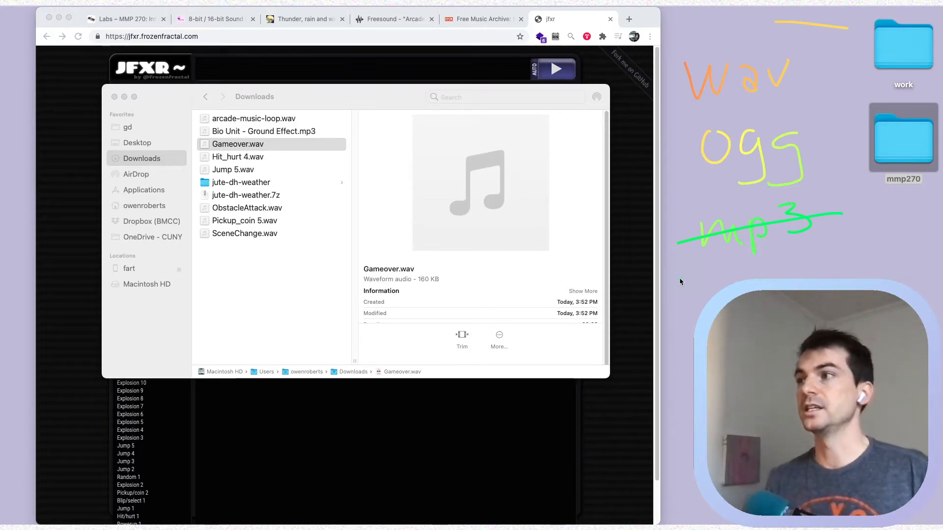
pyautogui.hotkey('ctrl', 'Tab')
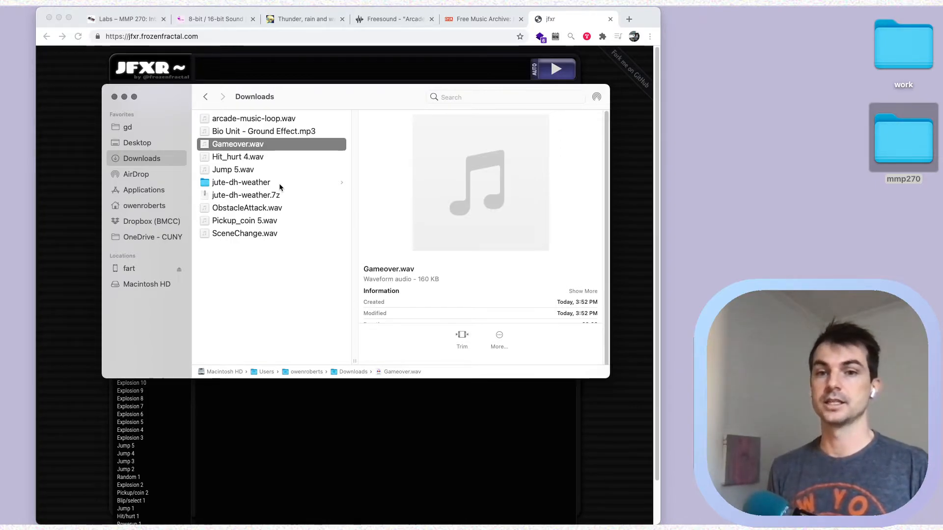
# - Open Bio Unit - Ground Effect.mp3 from the Downloads folder in Audacity
pyautogui.click(311, 131)
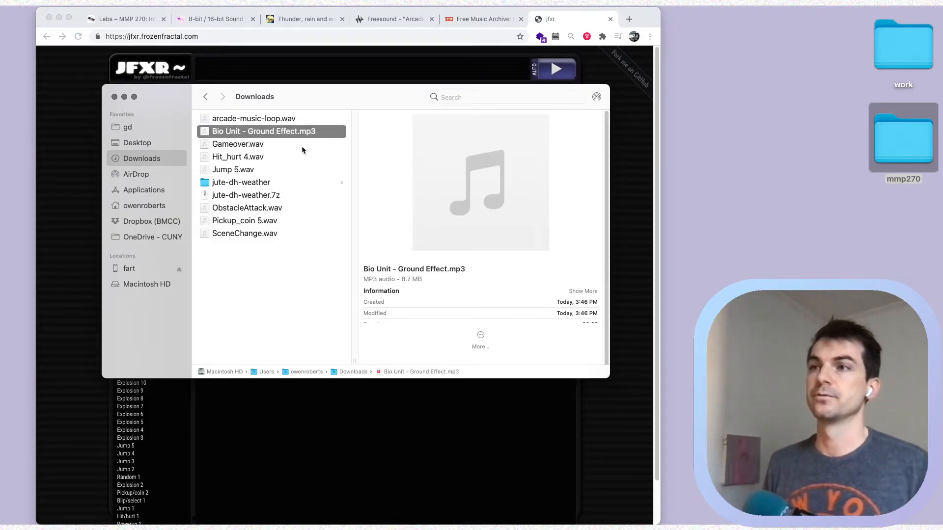
pyautogui.rightClick(263, 132)
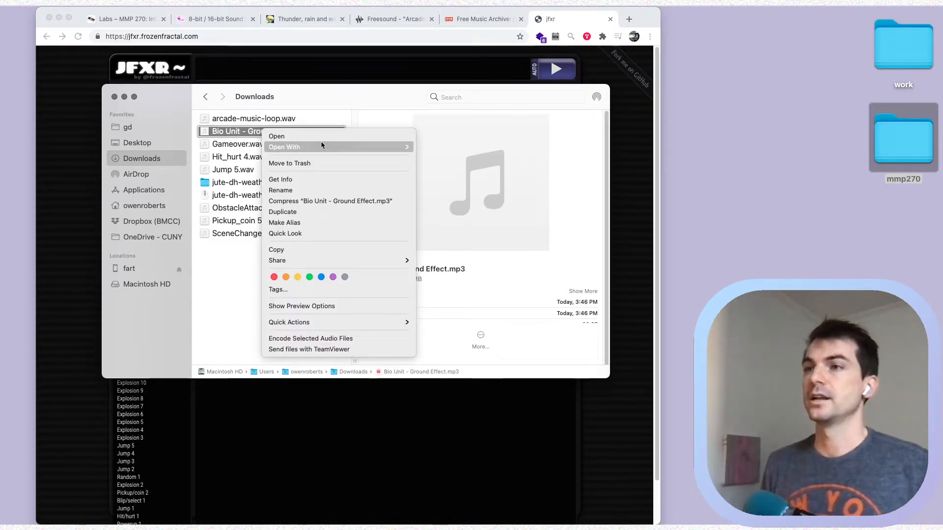
pyautogui.moveTo(322, 146)
pyautogui.click(438, 161)
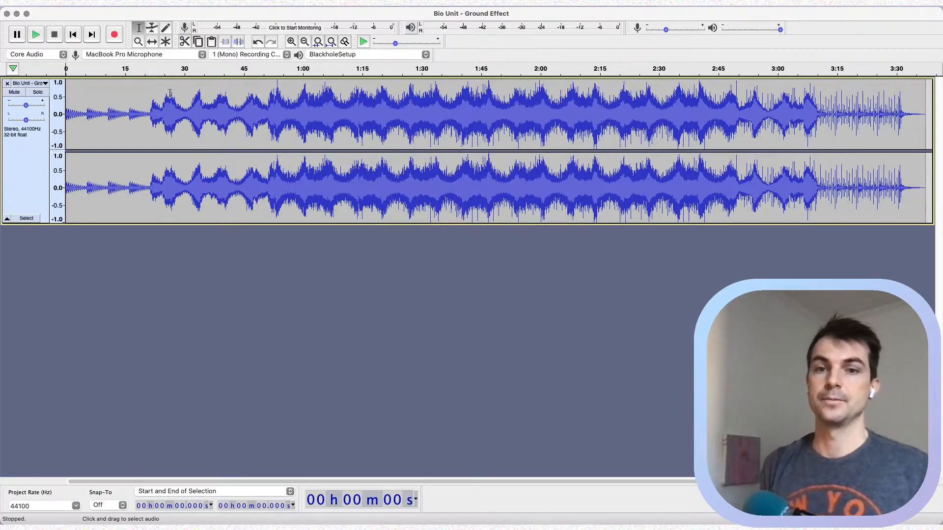
# - Export the track to Downloads as Bio Unit - Ground Effect.ogg at quality 5, accepting the two-channel mixing and existing metadata tags
pyautogui.click(75, 6)
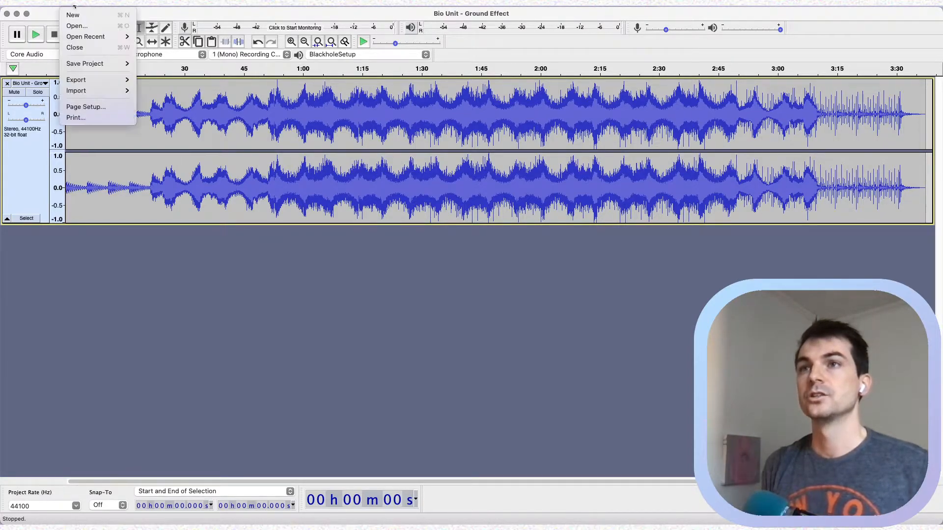
pyautogui.moveTo(113, 79)
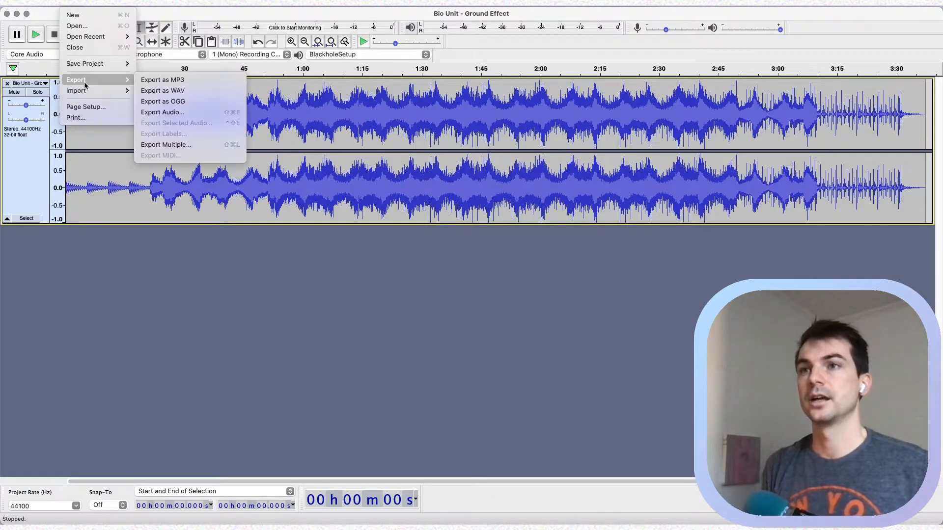
pyautogui.click(191, 102)
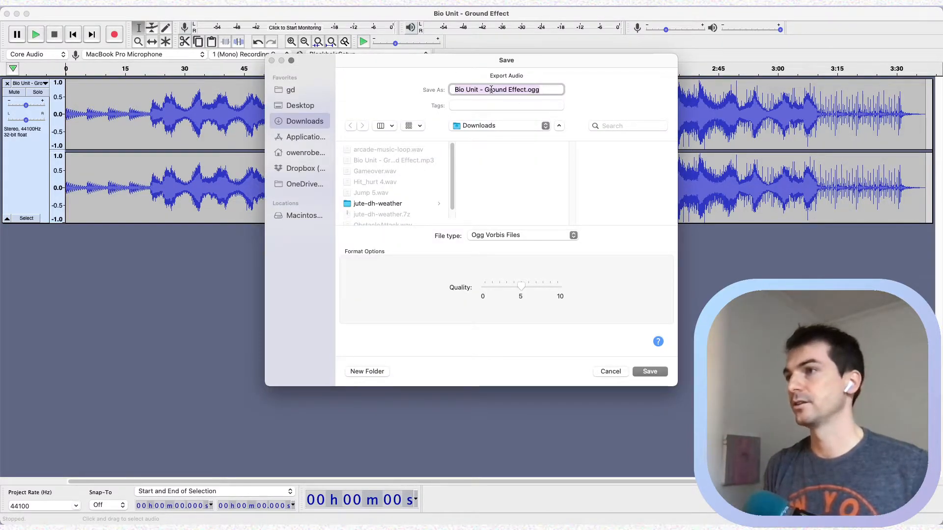
pyautogui.scroll(-3, 417, 169)
pyautogui.scroll(3, 417, 169)
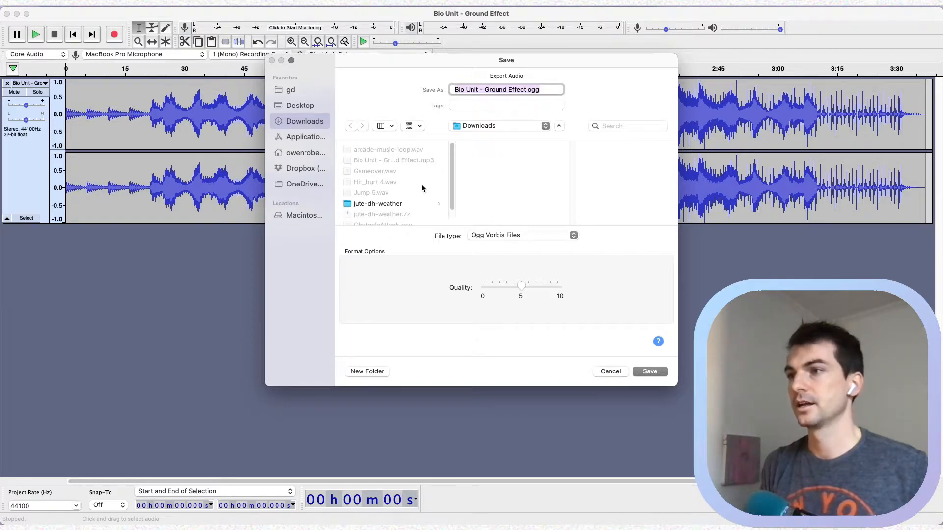
pyautogui.click(653, 373)
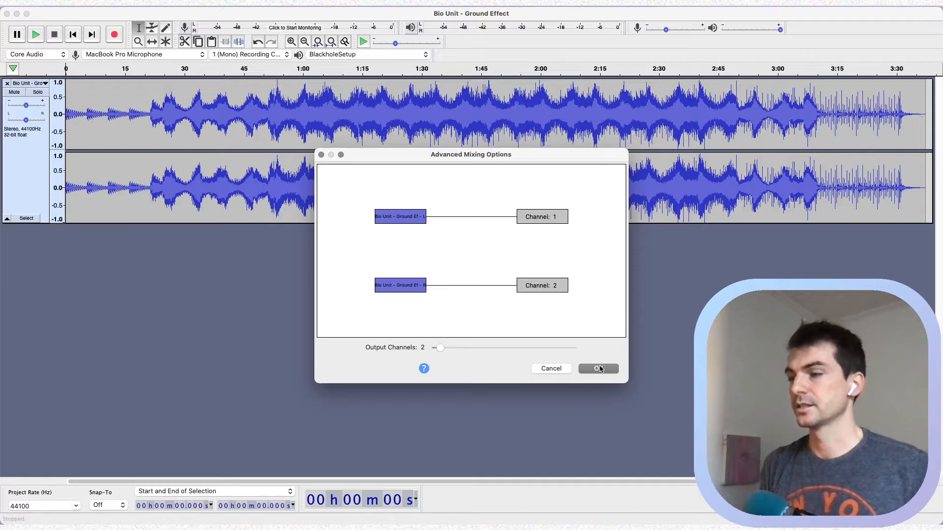
pyautogui.click(598, 369)
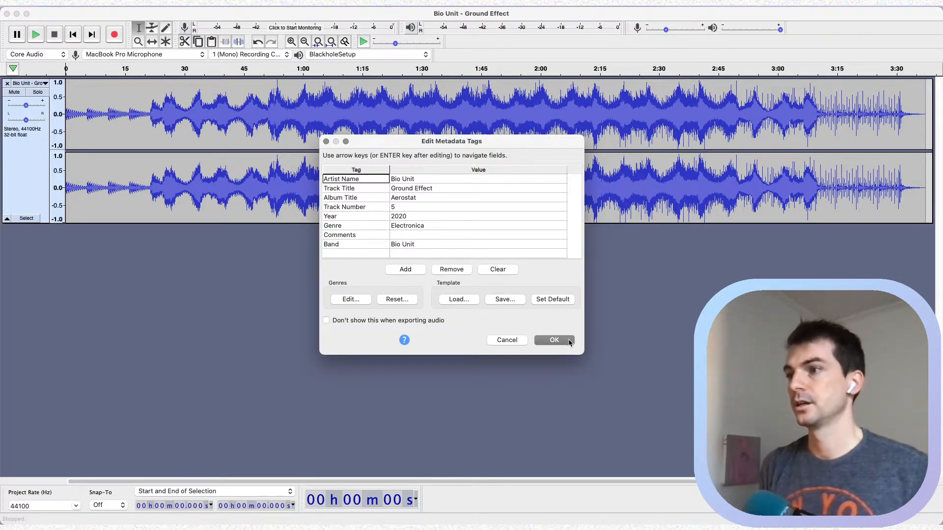
pyautogui.click(570, 341)
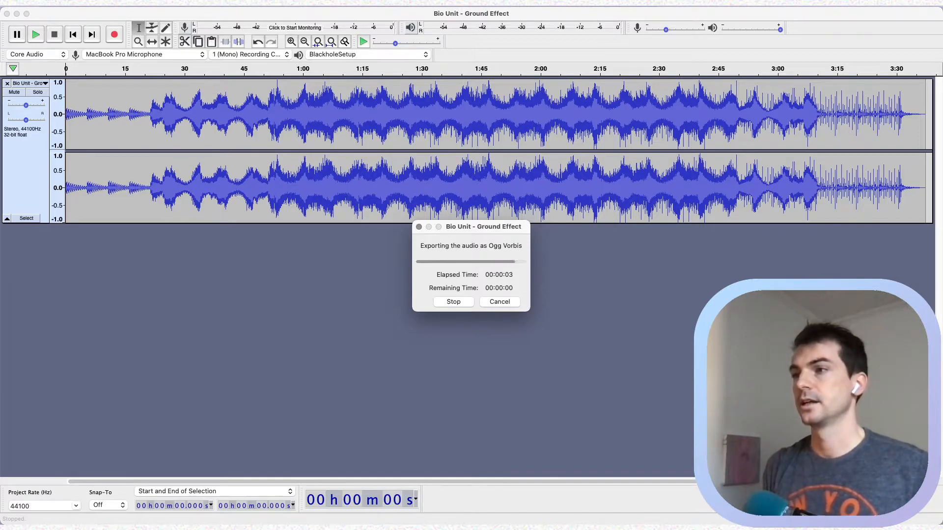
# - Quit Audacity without saving the project, and select the exported Bio Unit - Ground Effect.ogg in the Downloads folder
pyautogui.click(40, 4)
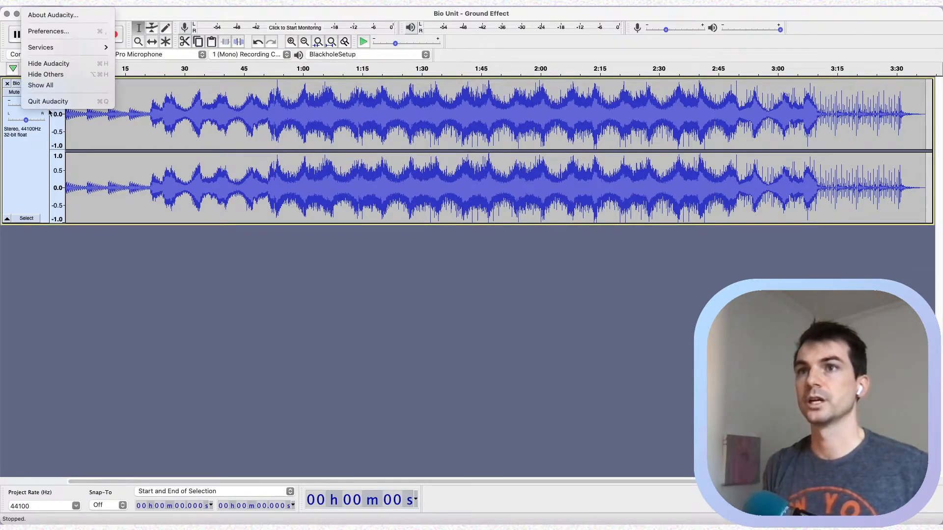
pyautogui.click(48, 102)
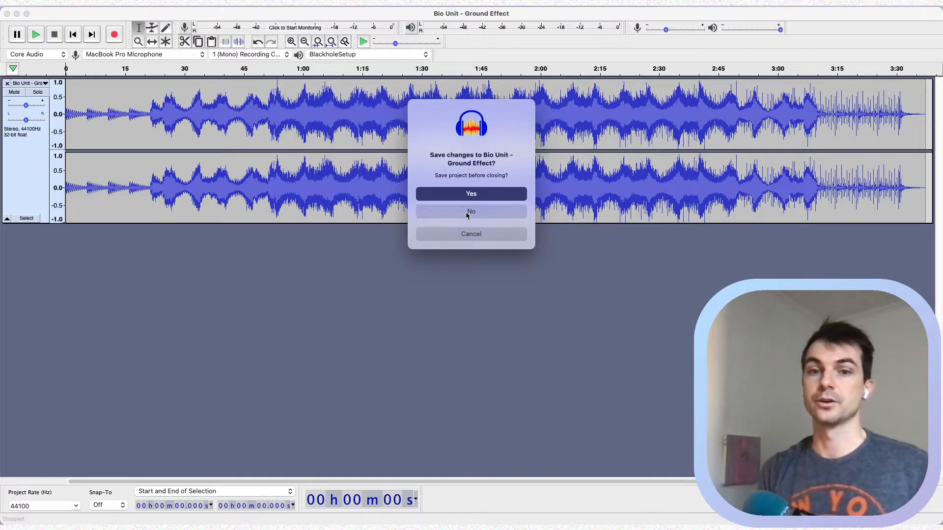
pyautogui.click(469, 211)
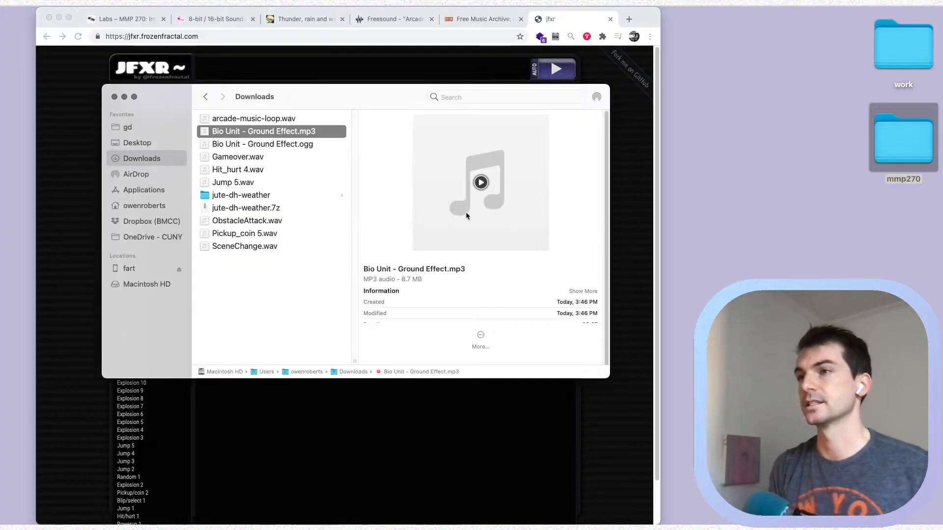
pyautogui.click(304, 145)
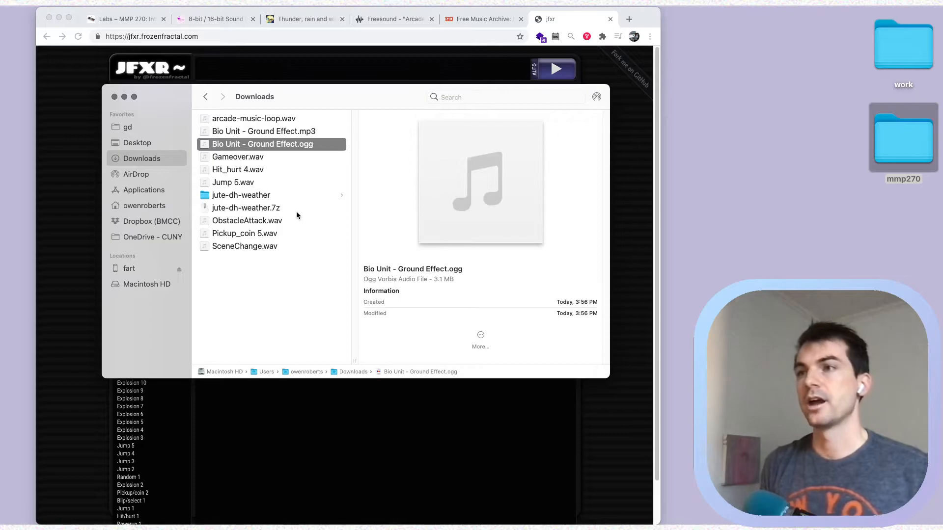
# - Check the file details of arcade-music-loop.wav in the Downloads folder, and open it in Audacity
pyautogui.click(284, 123)
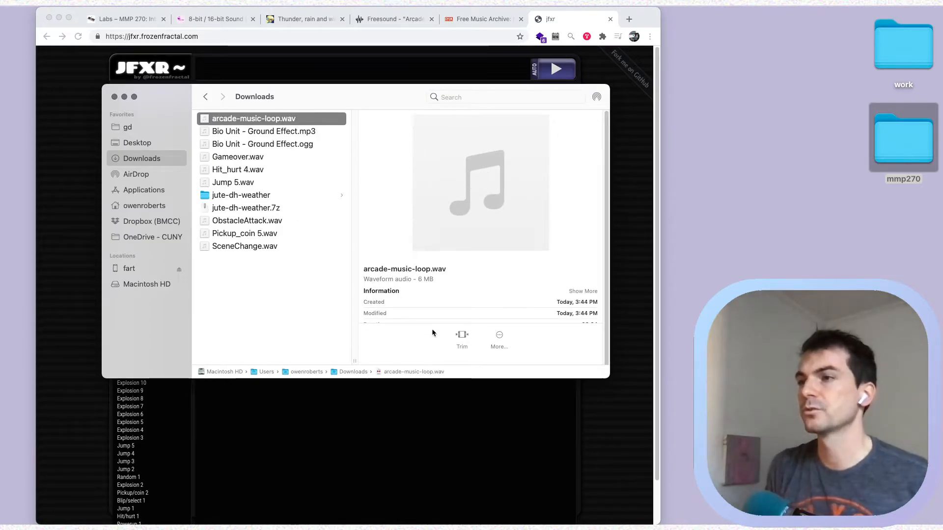
pyautogui.scroll(-1, 456, 290)
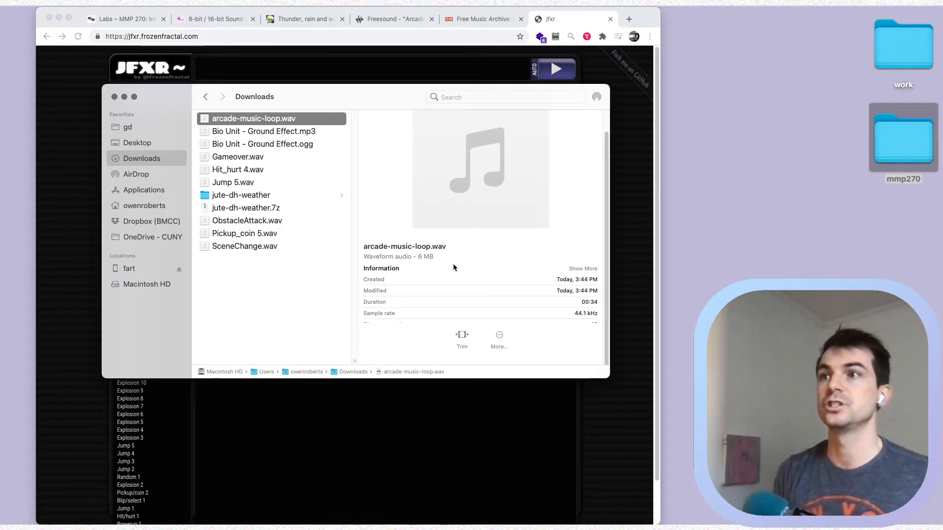
pyautogui.rightClick(276, 119)
pyautogui.moveTo(392, 132)
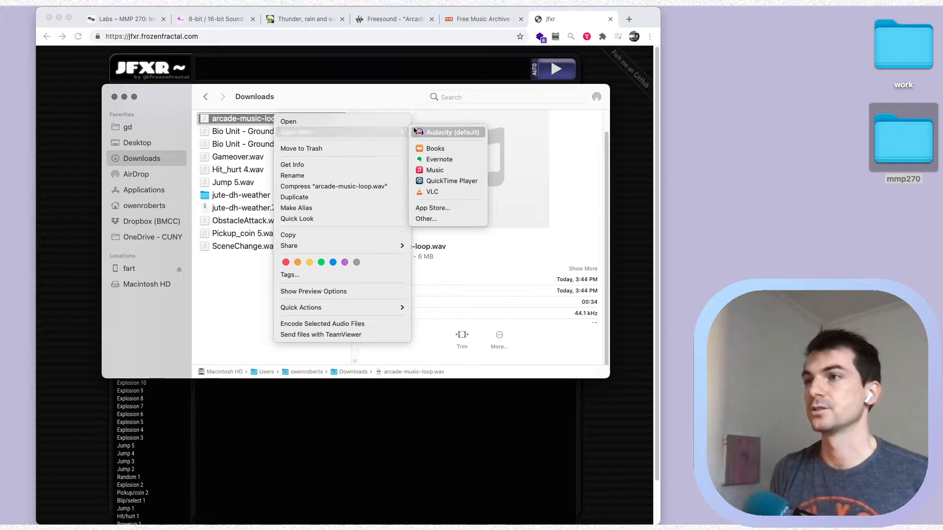
pyautogui.click(447, 134)
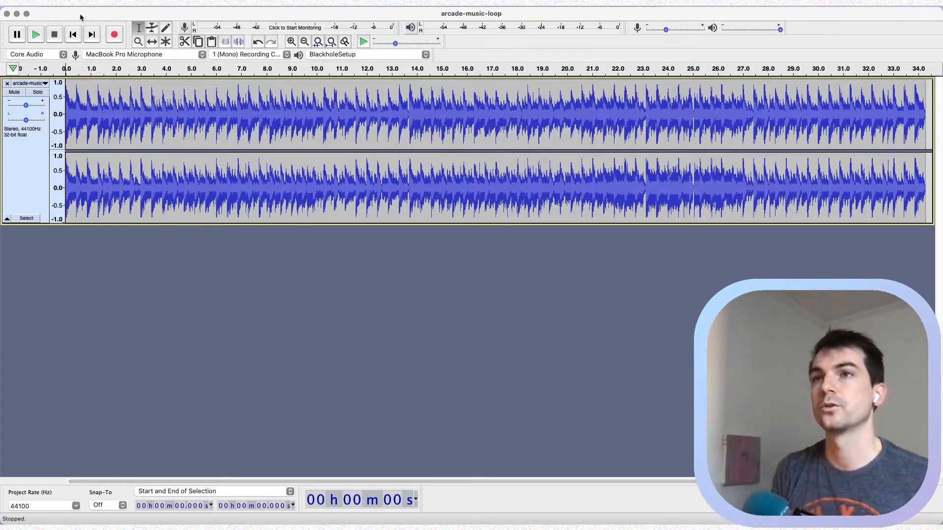
# - Export the arcade-music-loop track to Downloads as arcade-music-loop.ogg in Ogg Vorbis format at quality 5, accepting the metadata tags
pyautogui.click(78, 6)
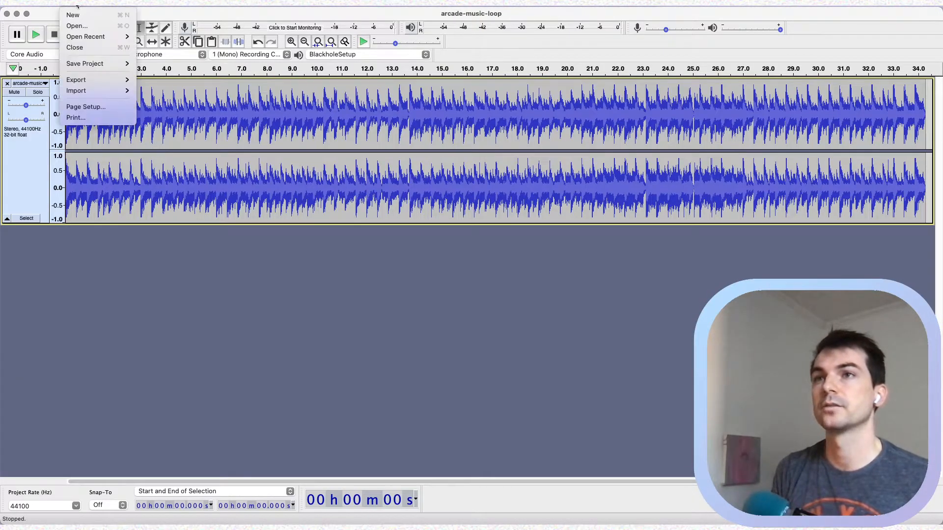
pyautogui.click(350, 152)
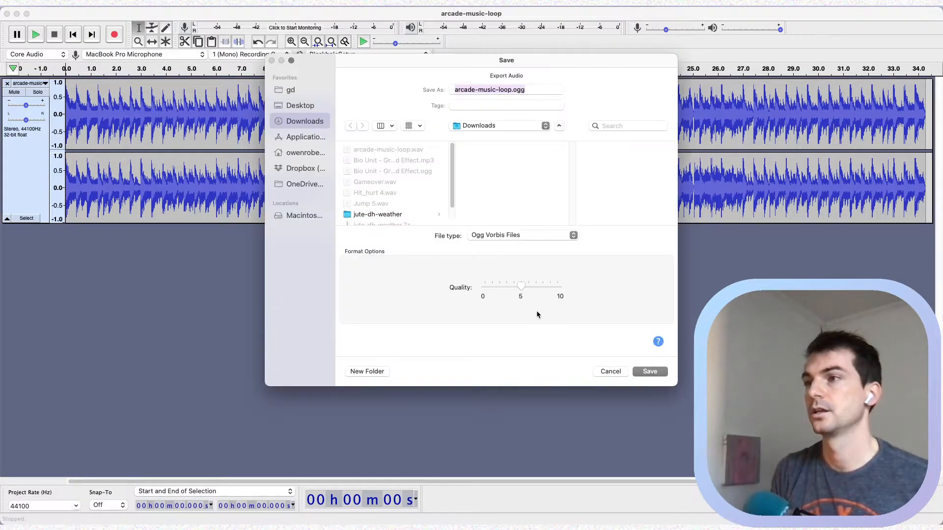
pyautogui.click(646, 372)
pyautogui.click(601, 368)
pyautogui.click(546, 332)
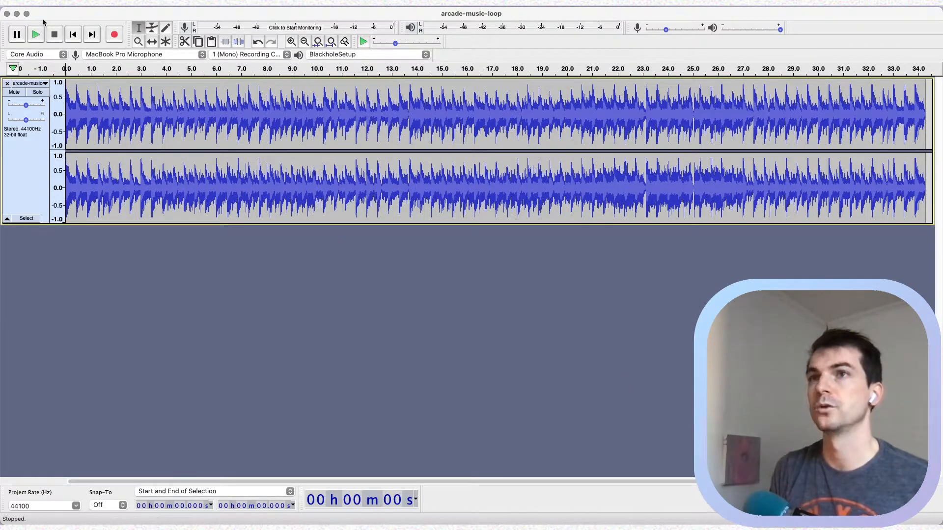
# - Quit Audacity without saving the arcade-music-loop project
pyautogui.click(46, 5)
pyautogui.click(68, 102)
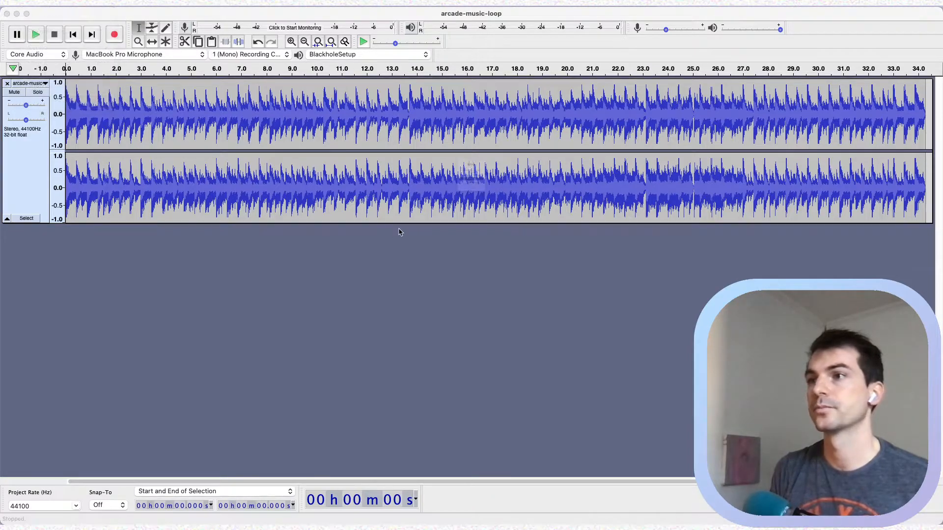
pyautogui.click(440, 211)
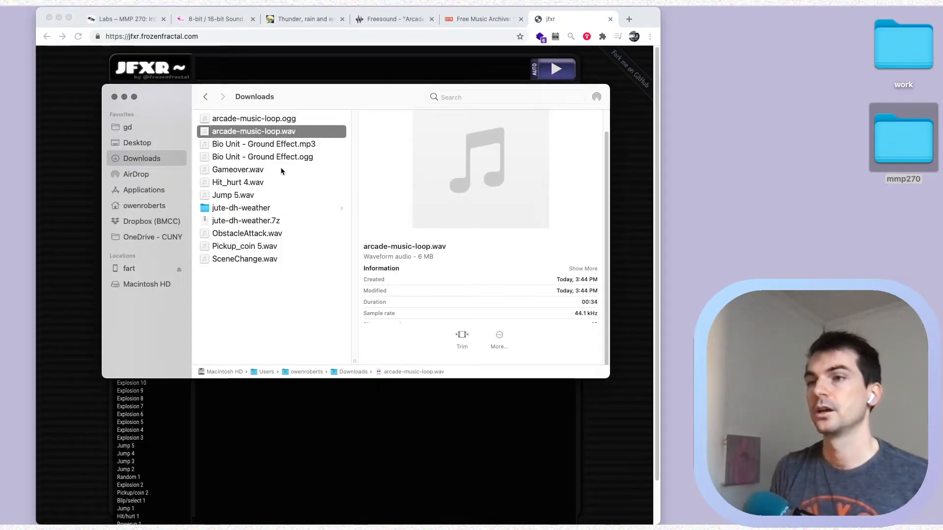
# - Check the file sizes of arcade-music-loop.ogg, both Bio Unit - Ground Effect versions and Gameover.wav in the Downloads folder
pyautogui.click(315, 121)
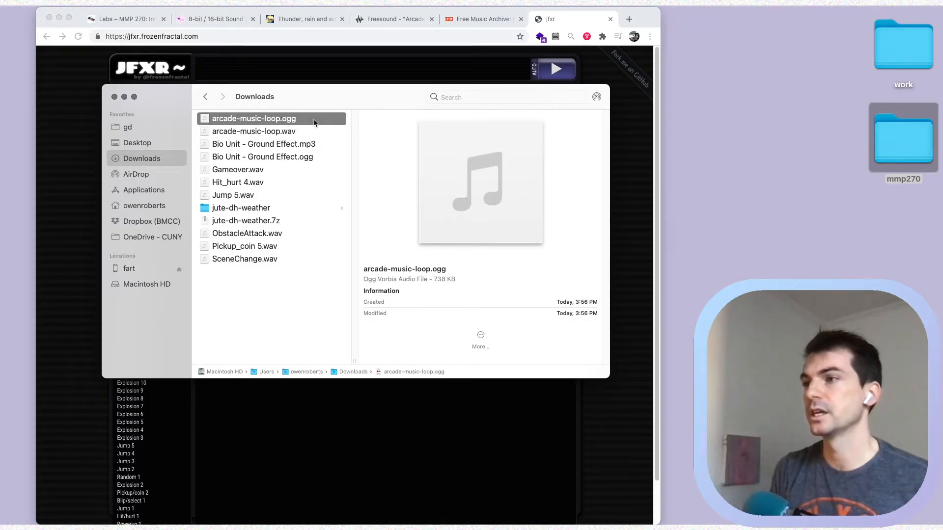
pyautogui.moveTo(433, 279); pyautogui.dragTo(457, 278)
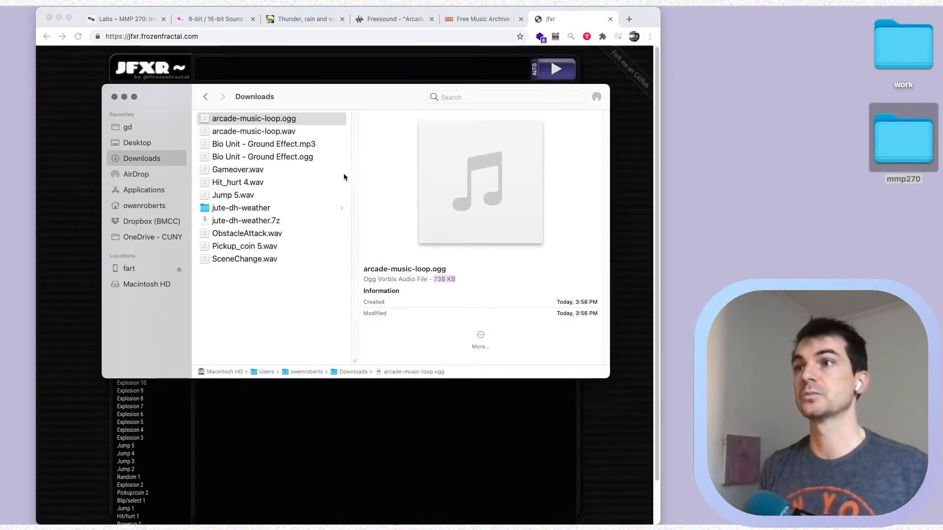
pyautogui.click(307, 150)
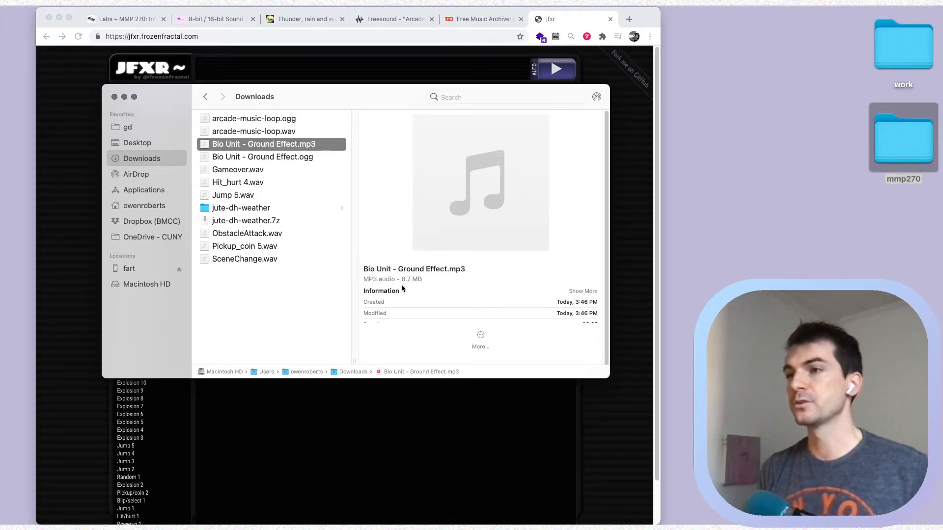
pyautogui.click(301, 158)
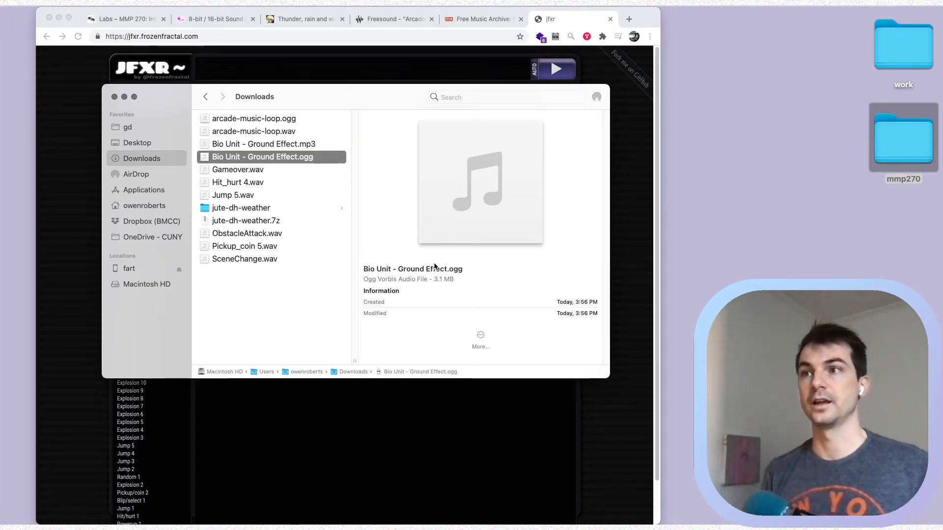
pyautogui.click(271, 170)
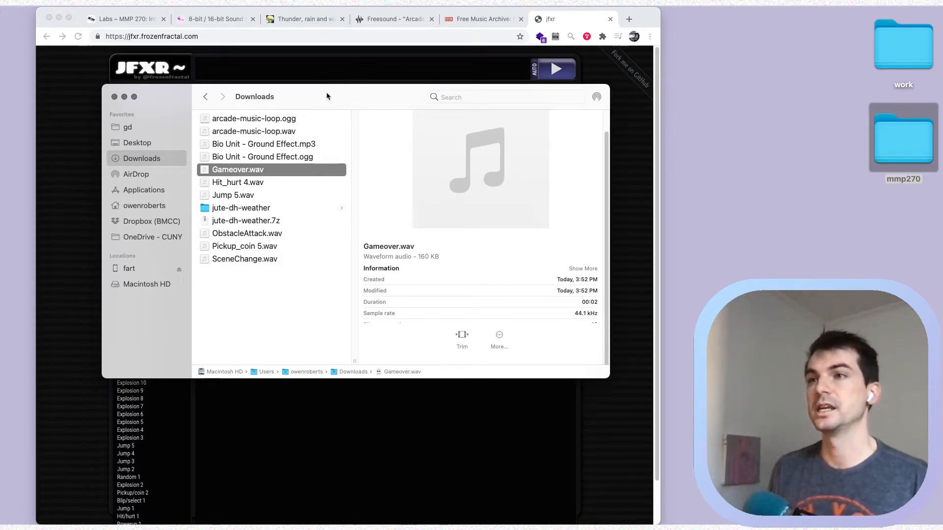
# - Open the mmp270 folder from the desktop and arrange its window beside the Downloads window
pyautogui.moveTo(341, 96); pyautogui.dragTo(257, 20)
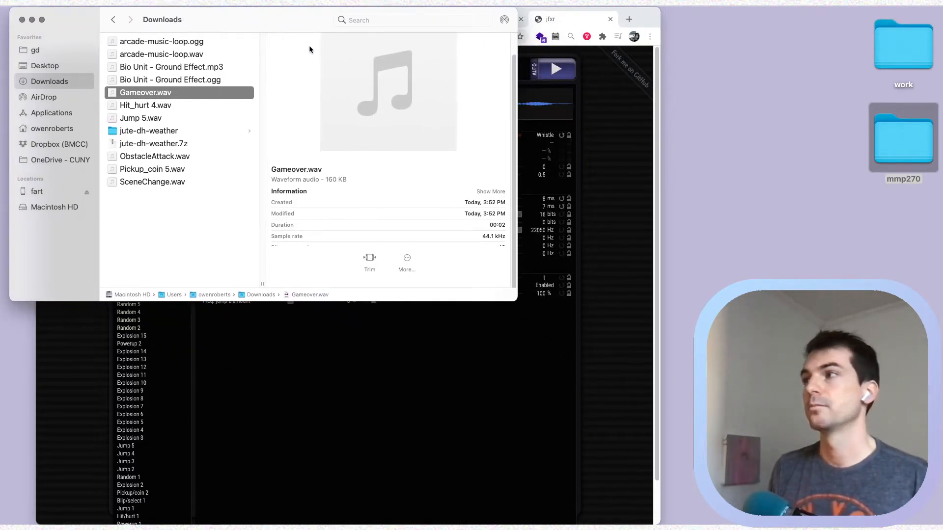
pyautogui.doubleClick(901, 149)
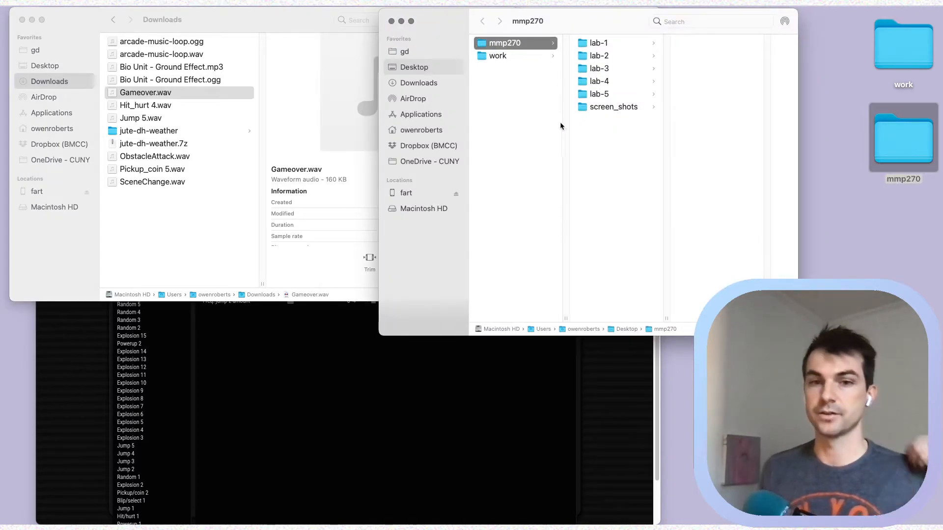
pyautogui.moveTo(603, 20); pyautogui.dragTo(562, 102)
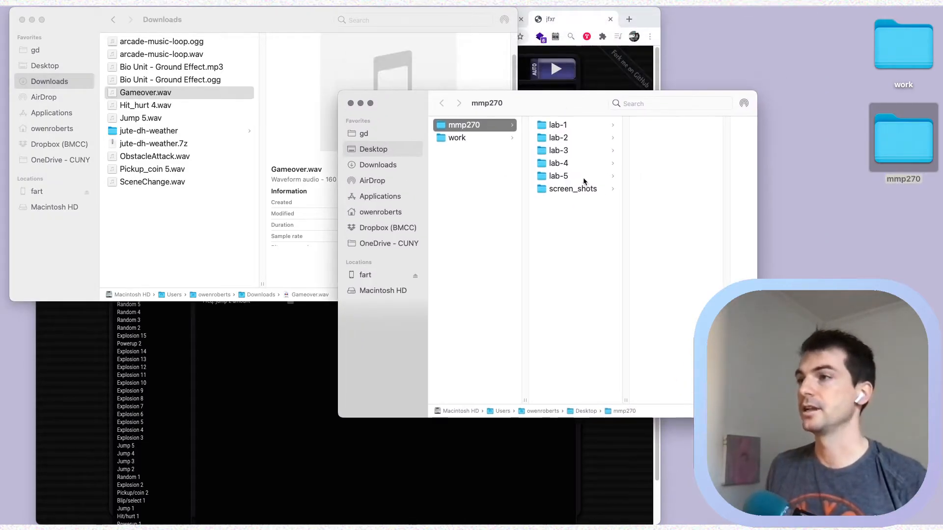
# - Duplicate the lab-5 folder inside mmp270 and rename the copy lab-6
pyautogui.click(560, 176)
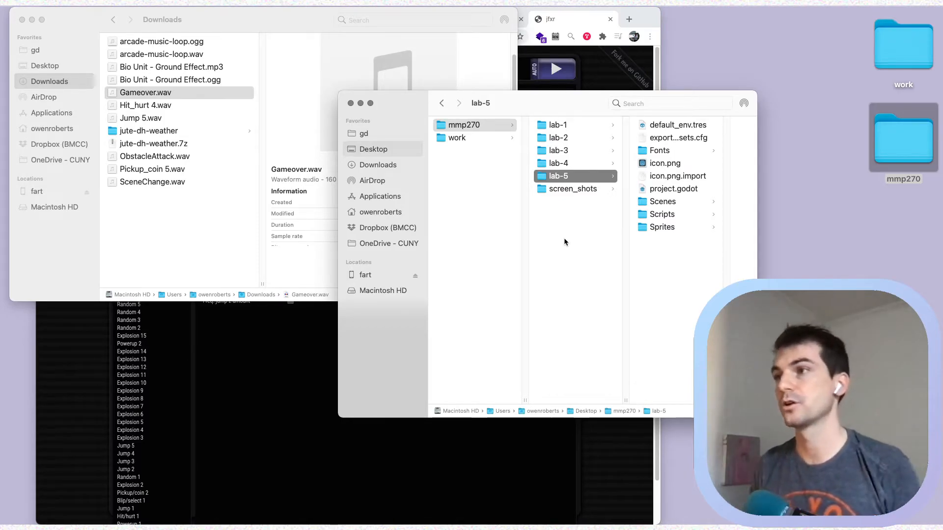
pyautogui.press('super+d')
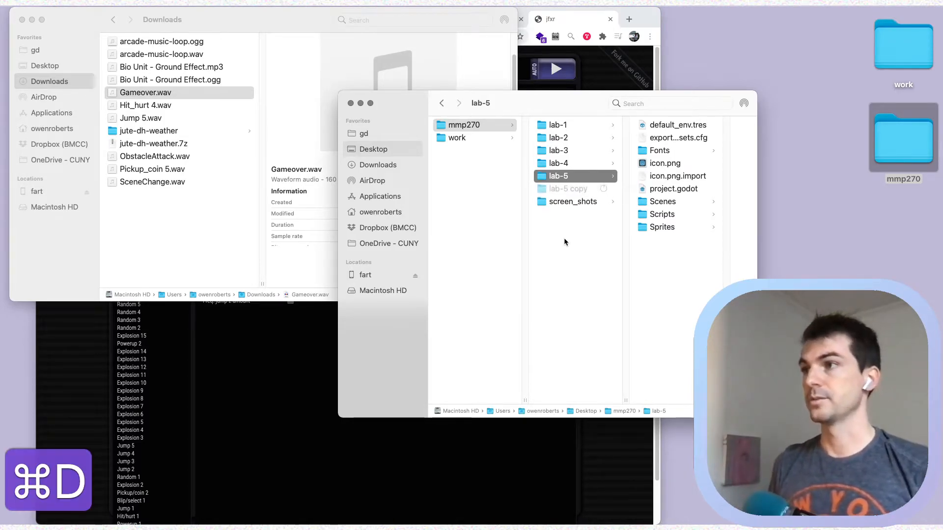
pyautogui.press('Return')
pyautogui.press('Right')
pyautogui.press('BackSpace')
pyautogui.press('BackSpace')
pyautogui.write('6')
pyautogui.press('Return')
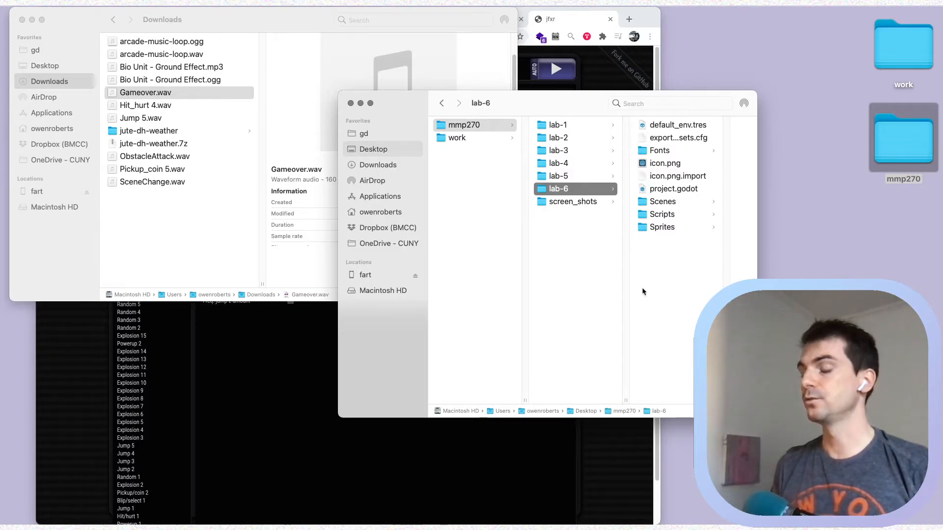
# - Create a new folder named Audio inside the lab-6 project folder
pyautogui.press('shift+super+n')
pyautogui.write('Audio')
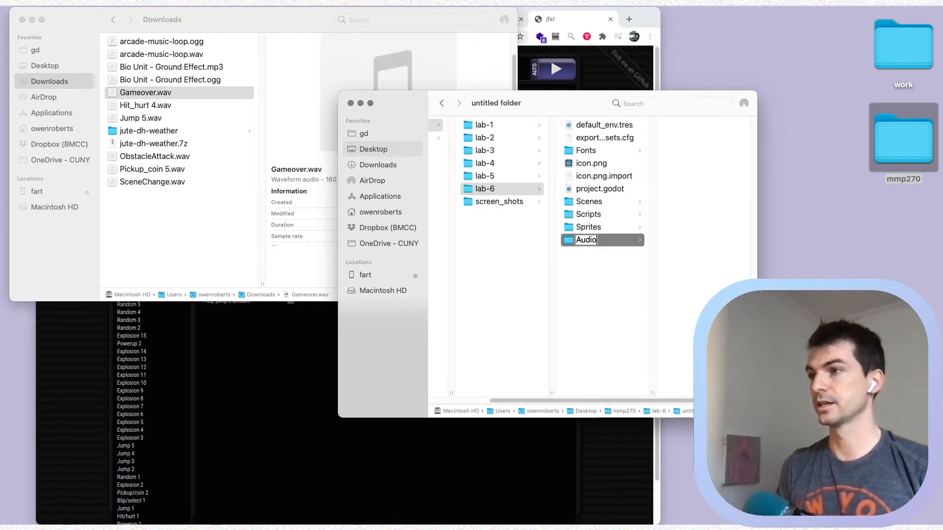
pyautogui.press('Return')
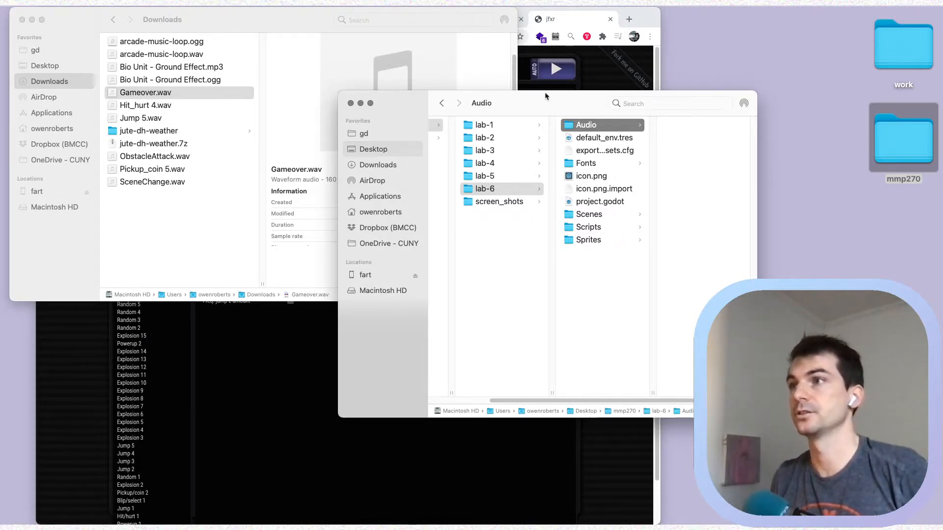
# - Move the six sound-effect wav files and the two music ogg files from Downloads into lab-6's Audio folder
pyautogui.moveTo(538, 102); pyautogui.dragTo(478, 124)
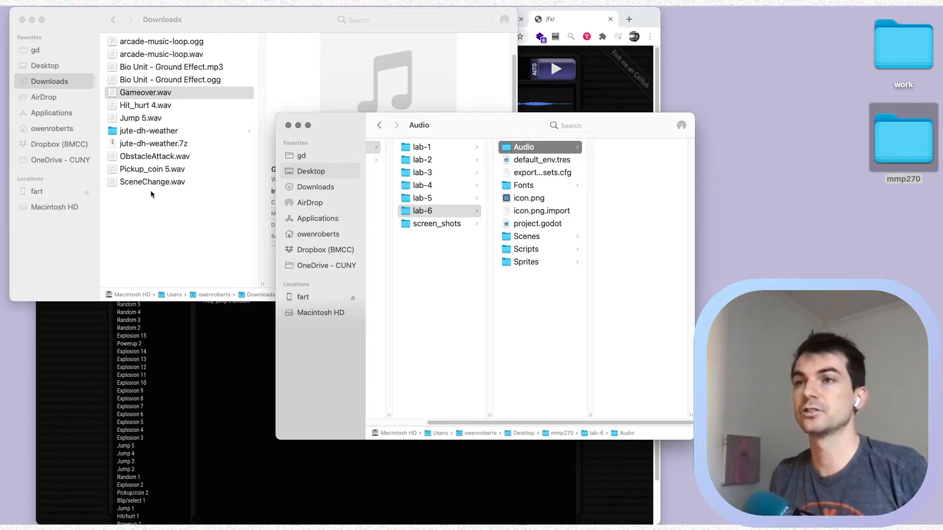
pyautogui.moveTo(166, 210); pyautogui.dragTo(638, 197)
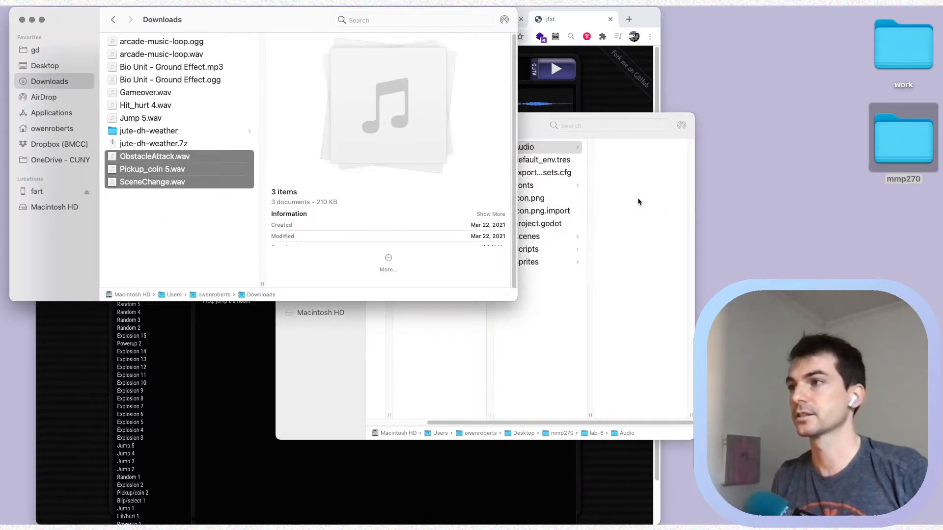
pyautogui.click(147, 119)
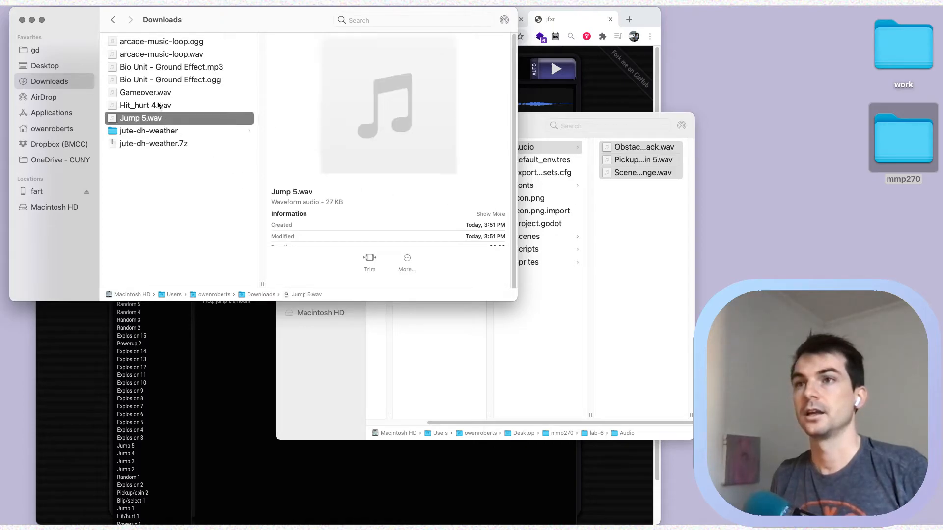
pyautogui.keyDown('shift'); pyautogui.click(158, 98); pyautogui.keyUp('shift')
pyautogui.moveTo(158, 99); pyautogui.dragTo(618, 217)
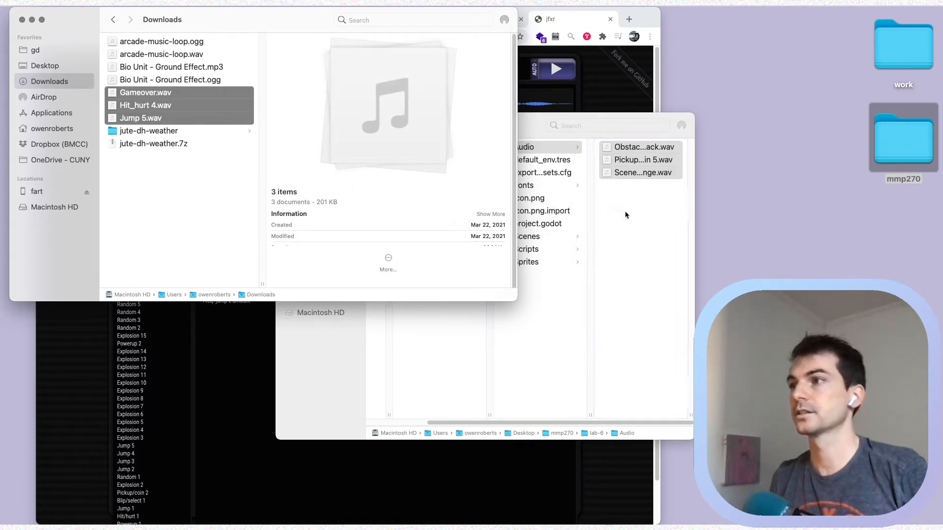
pyautogui.moveTo(173, 80); pyautogui.dragTo(614, 260)
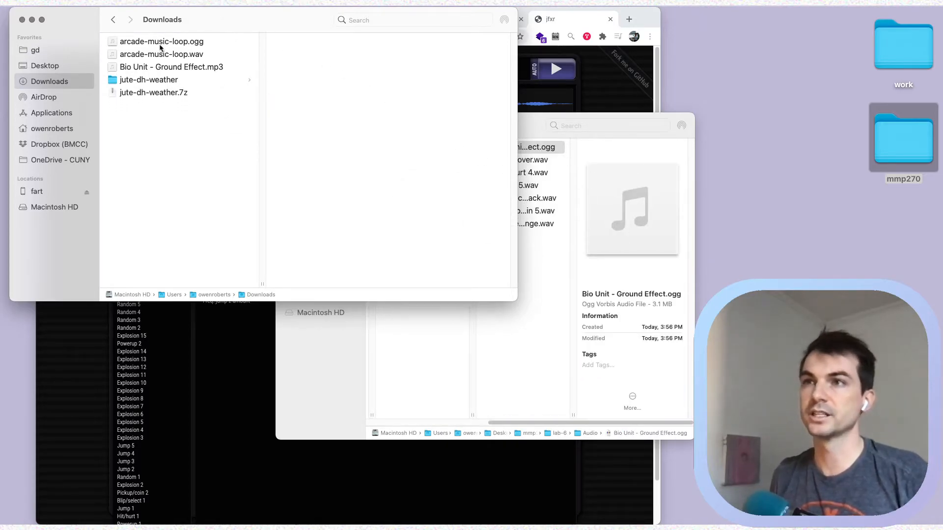
pyautogui.moveTo(155, 44); pyautogui.dragTo(543, 275)
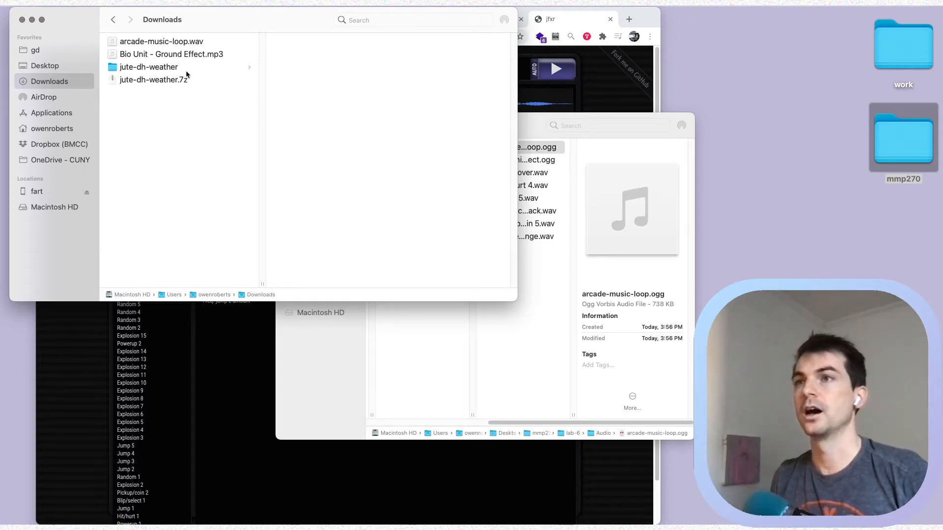
# - Move all remaining items in the Downloads folder to the trash and close its window
pyautogui.press('cmd+a')
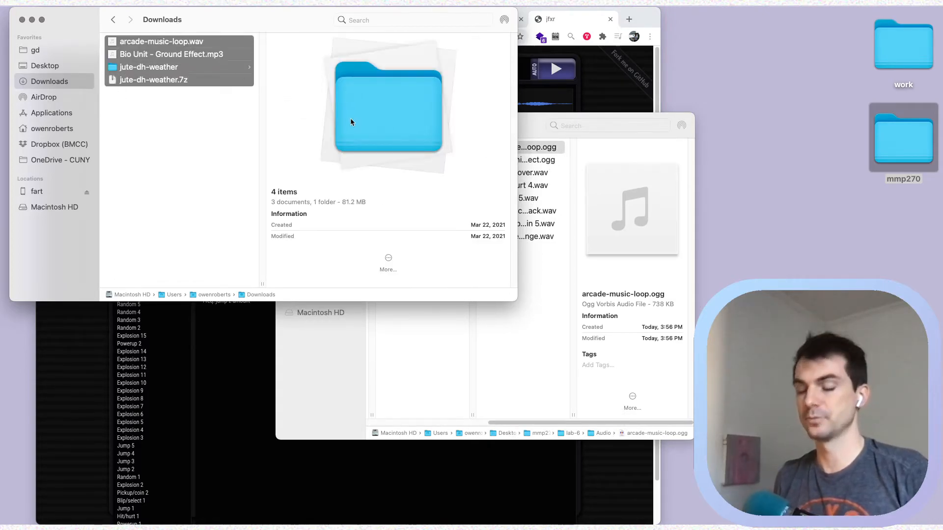
pyautogui.press('super+BackSpace')
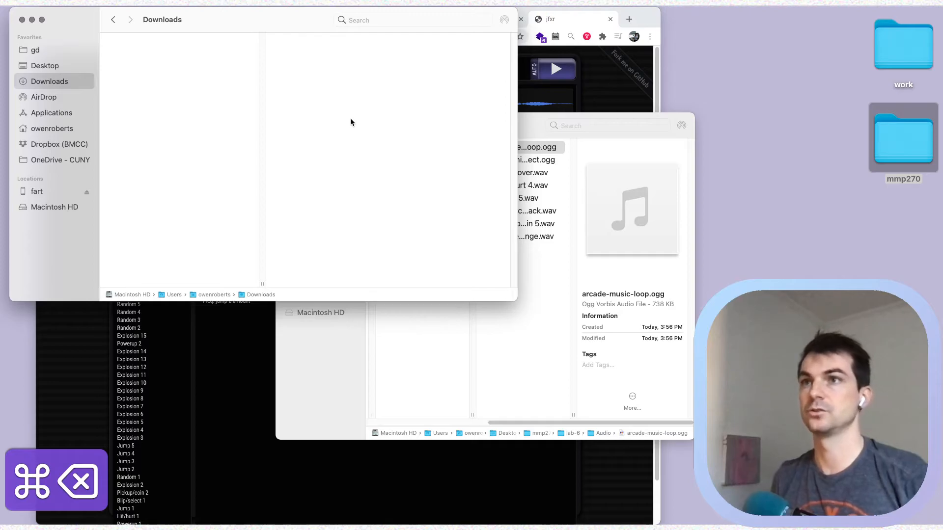
pyautogui.click(22, 20)
# - Reposition and widen the window showing the contents of lab-6's Audio folder
pyautogui.moveTo(491, 126); pyautogui.dragTo(568, 100)
pyautogui.moveTo(771, 414); pyautogui.dragTo(895, 422)
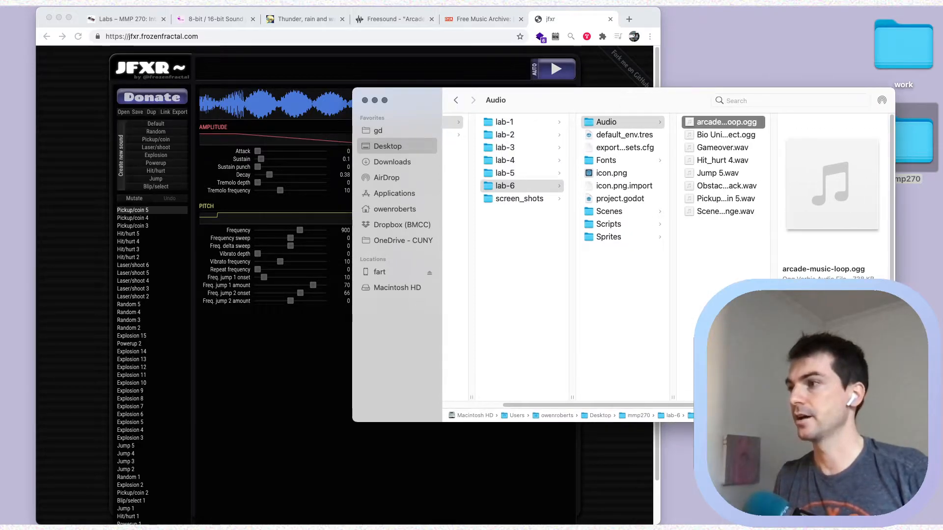
# - Look over the sound files in lab-6's Audio folder and open the lab-6 project.godot file in Godot
pyautogui.click(612, 120)
pyautogui.click(717, 127)
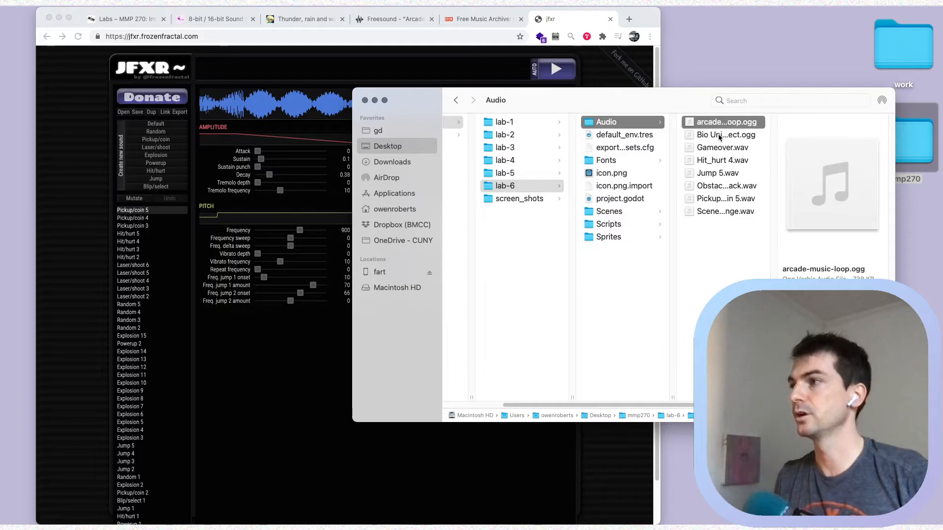
pyautogui.click(719, 135)
pyautogui.click(721, 149)
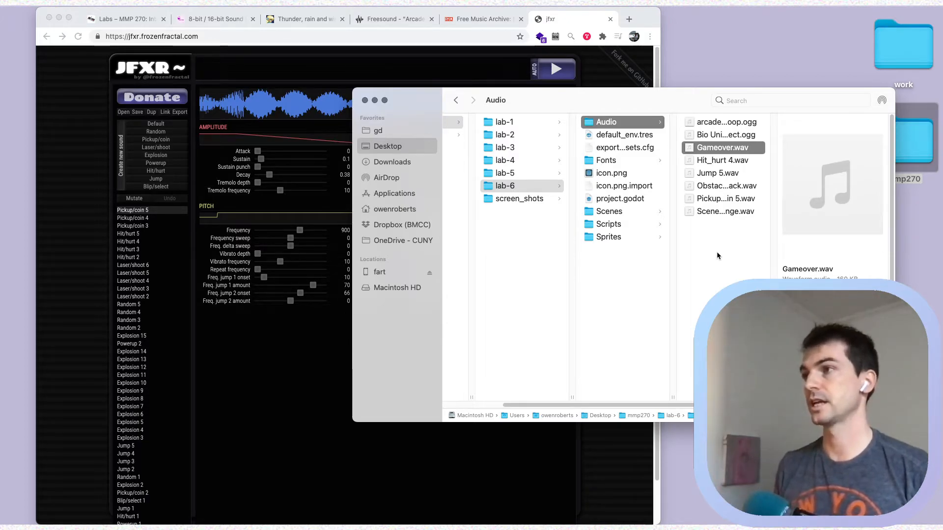
pyautogui.click(609, 199)
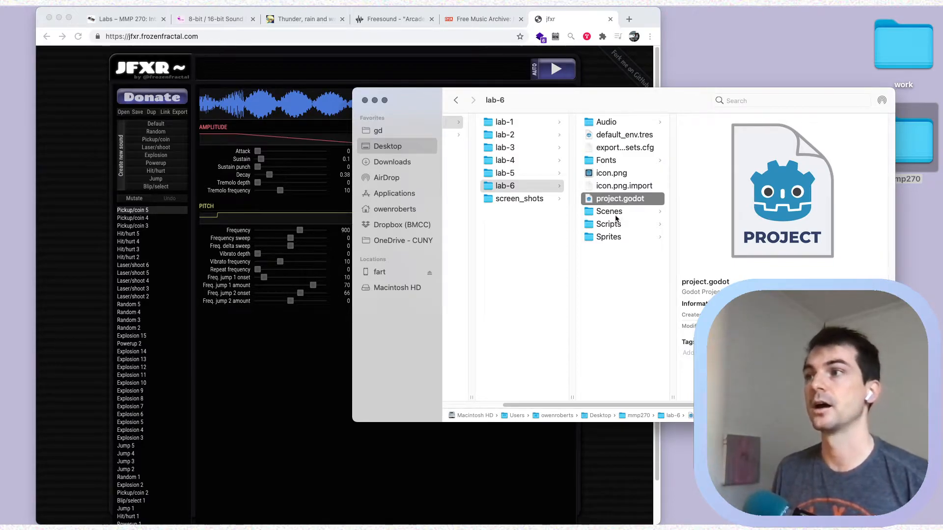
pyautogui.doubleClick(616, 199)
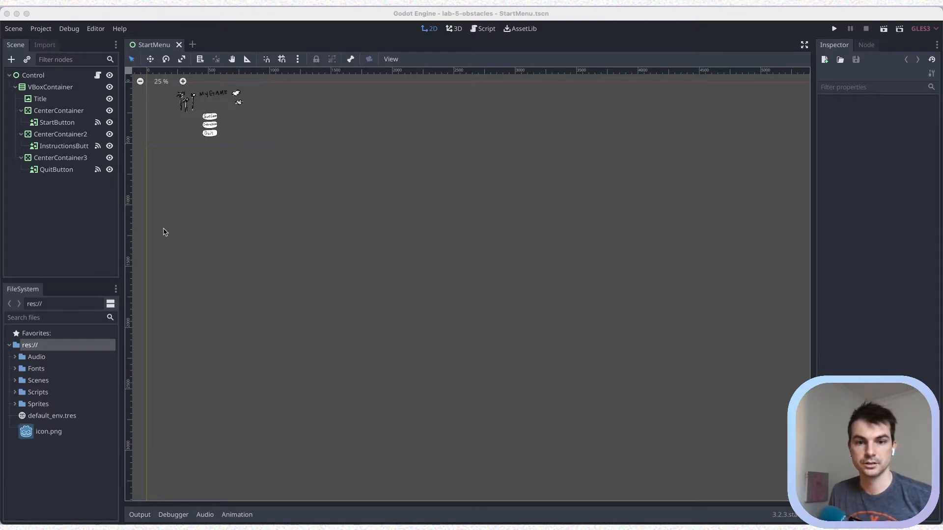
# - Examine the properties and import settings of arcade-music-loop.ogg in the project's Audio folder, especially Loop
pyautogui.click(161, 81)
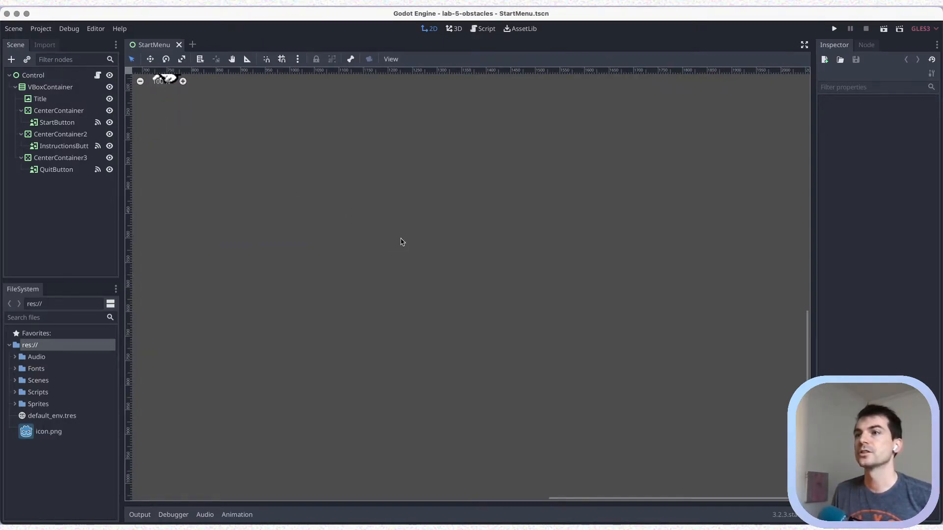
pyautogui.moveTo(381, 233); pyautogui.dragTo(506, 280, button='middle')
pyautogui.moveTo(185, 279); pyautogui.dragTo(323, 283, button='middle')
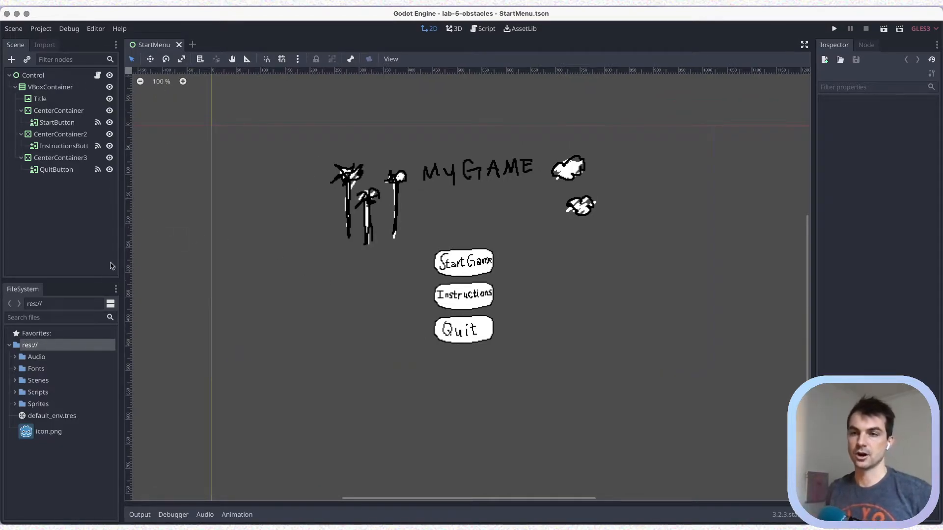
pyautogui.click(14, 357)
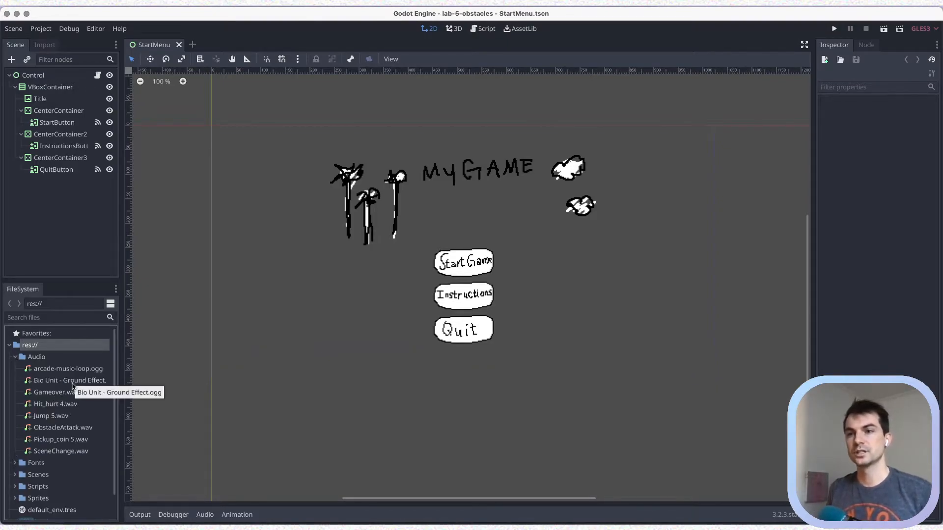
pyautogui.click(64, 370)
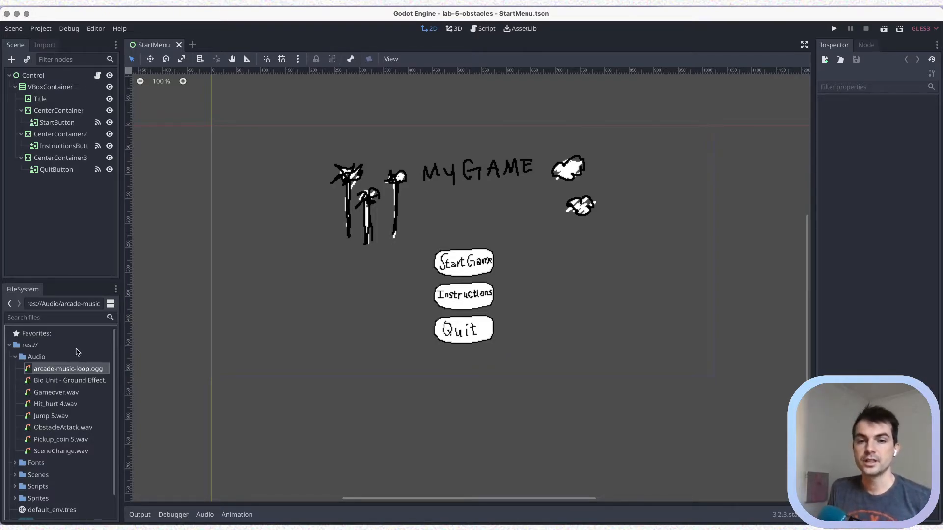
pyautogui.doubleClick(44, 372)
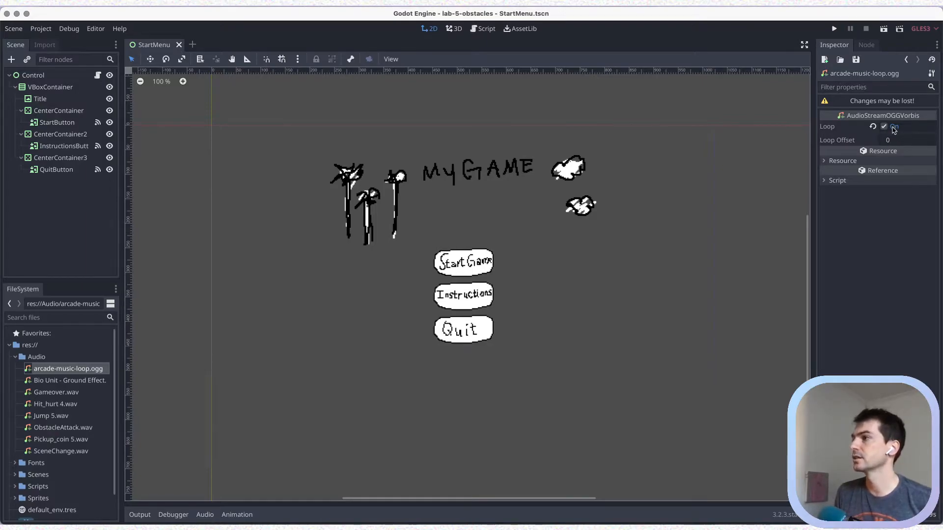
pyautogui.click(43, 45)
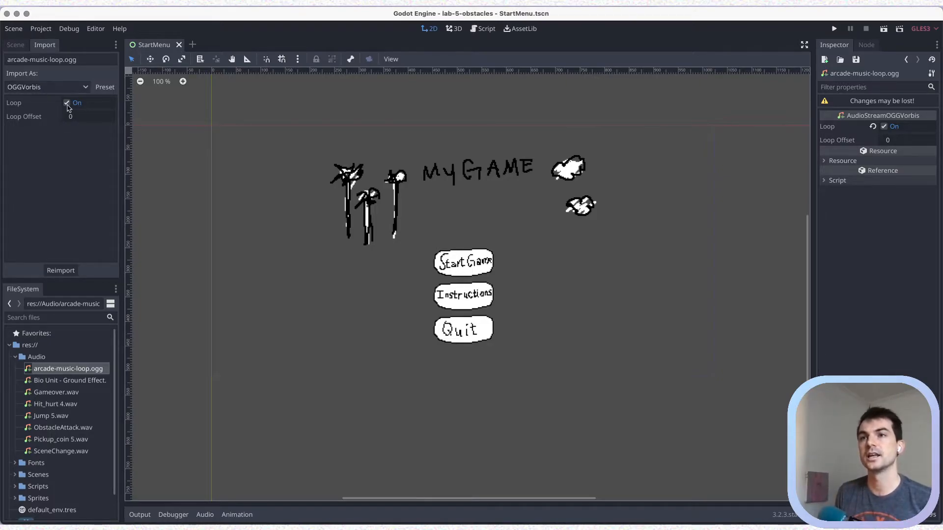
# - Inspect the properties of Gameover.wav, try its Trim import option with a reimport, and switch Trim back off
pyautogui.click(56, 391)
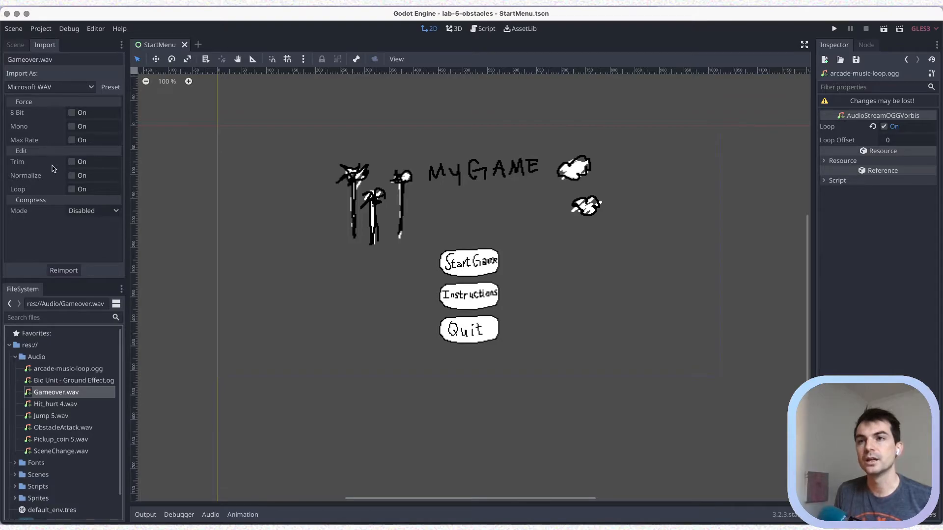
pyautogui.doubleClick(31, 393)
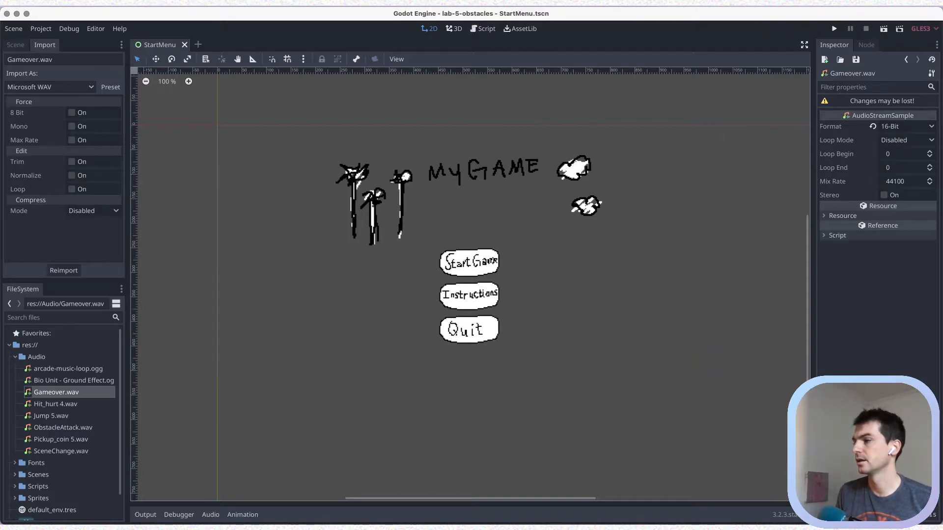
pyautogui.click(72, 162)
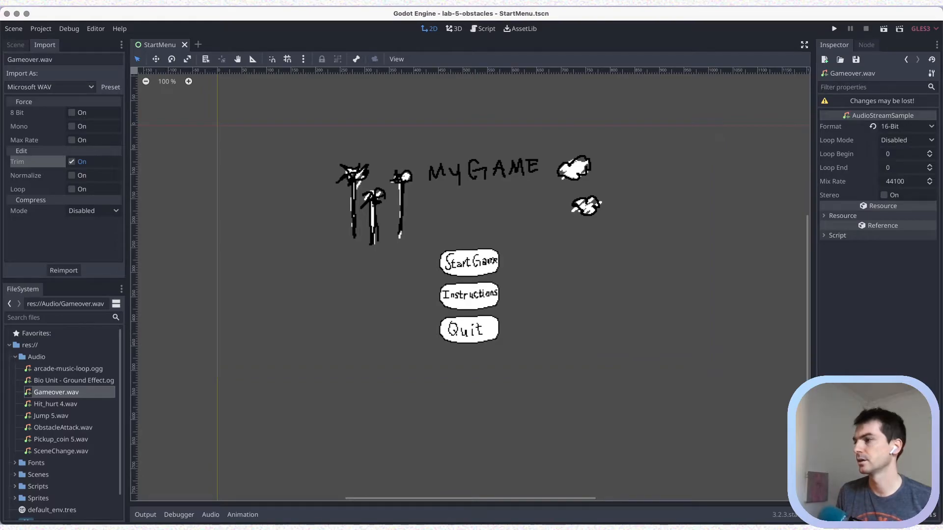
pyautogui.click(60, 271)
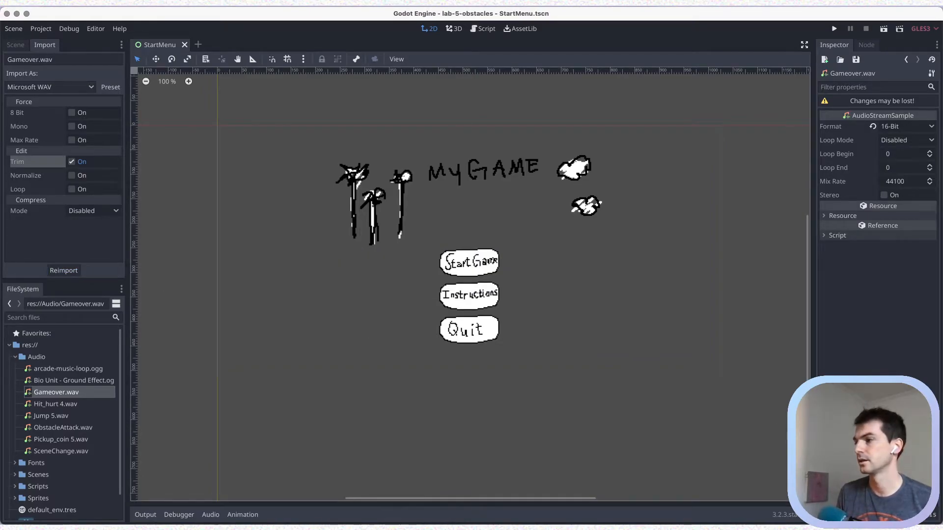
pyautogui.click(72, 162)
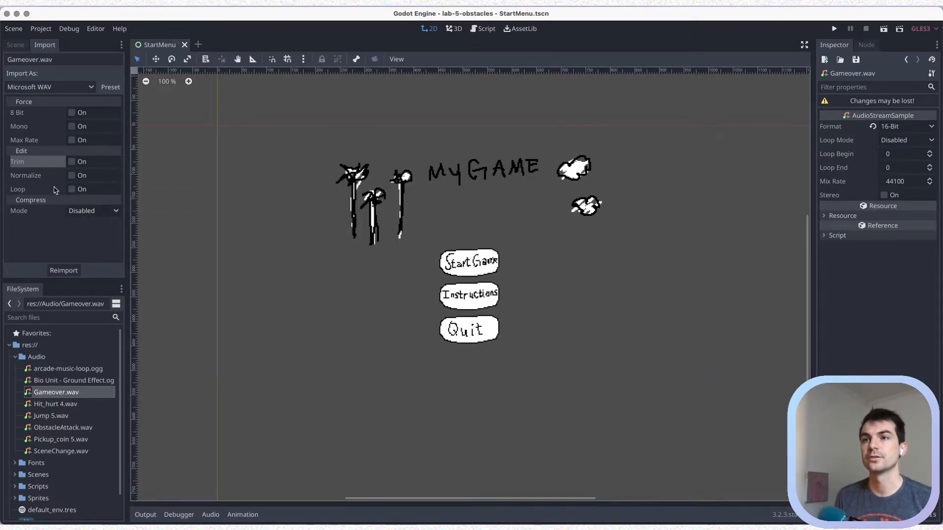
# - Check the compression modes and import types offered for Gameover.wav, and save the StartMenu scene
pyautogui.click(90, 211)
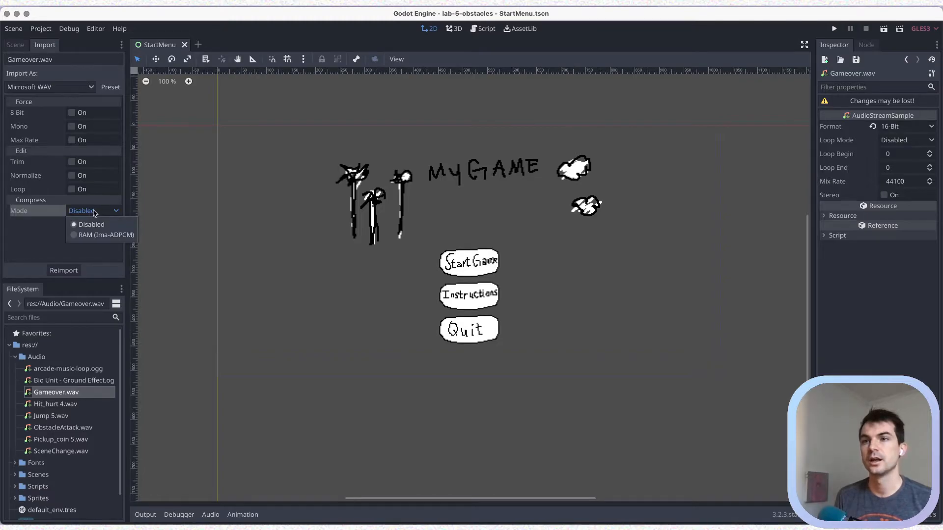
pyautogui.click(95, 212)
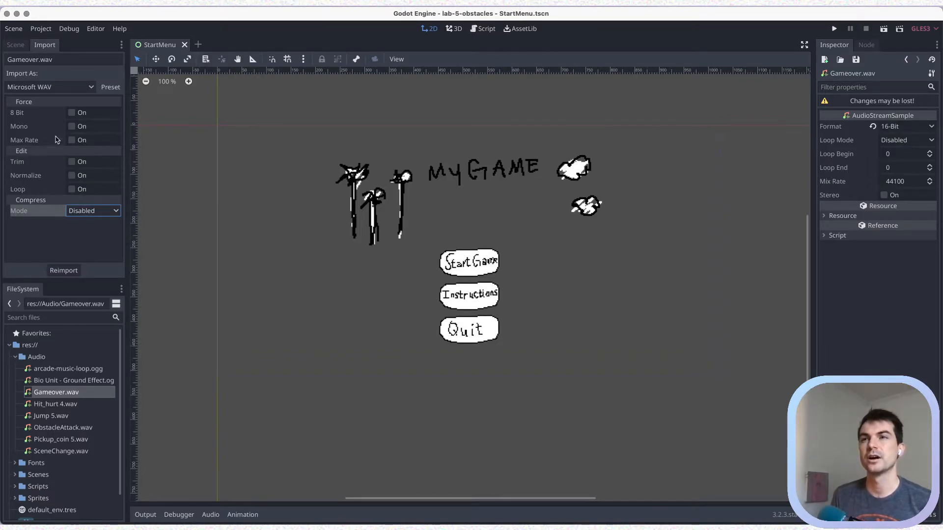
pyautogui.click(89, 85)
pyautogui.click(91, 83)
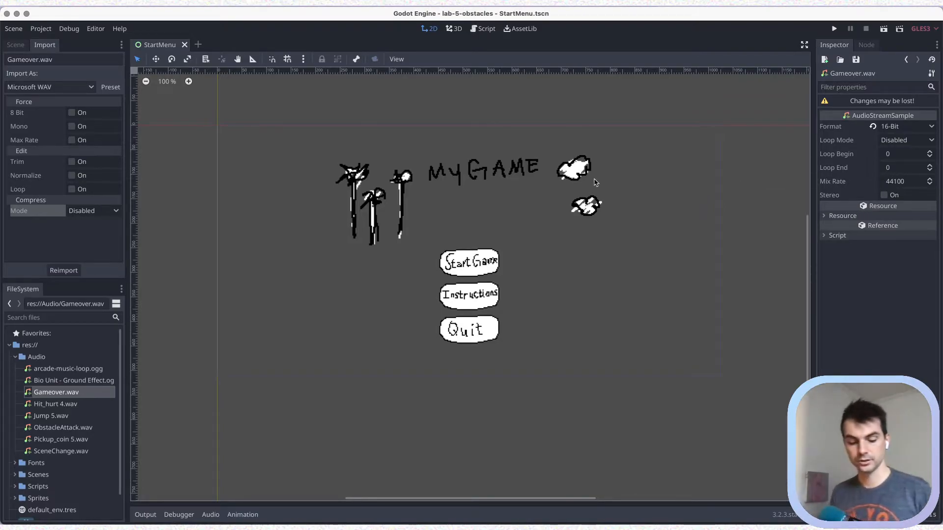
pyautogui.press('super+s')
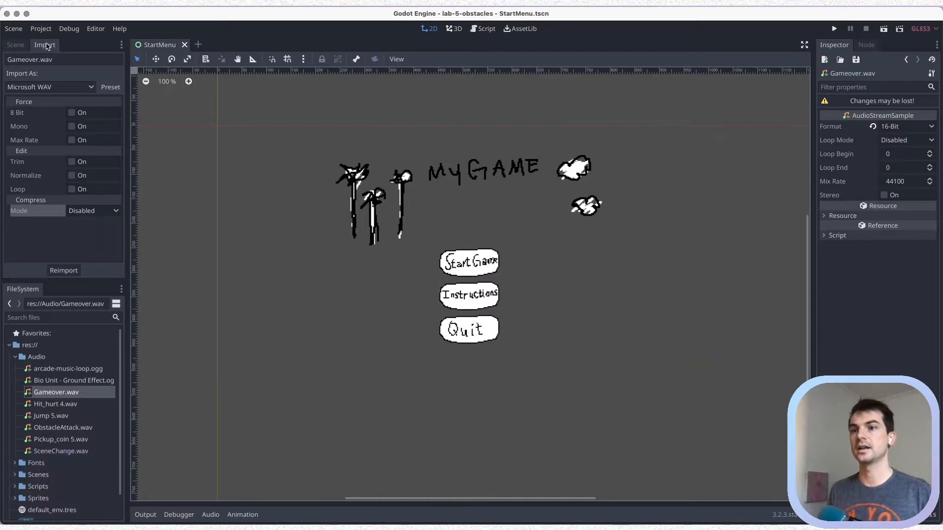
# - Add an AudioStreamPlayer node as a child of the root Control node and name it BgMusic
pyautogui.click(16, 46)
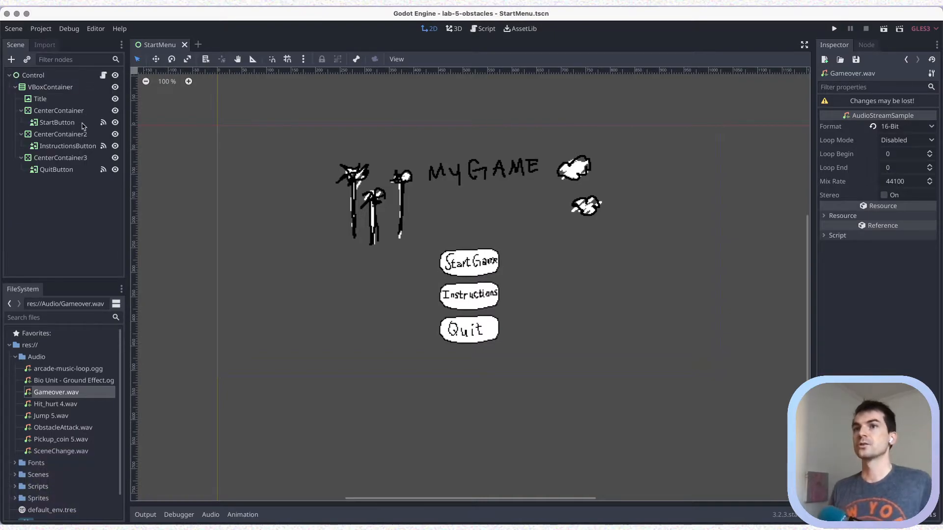
pyautogui.click(31, 76)
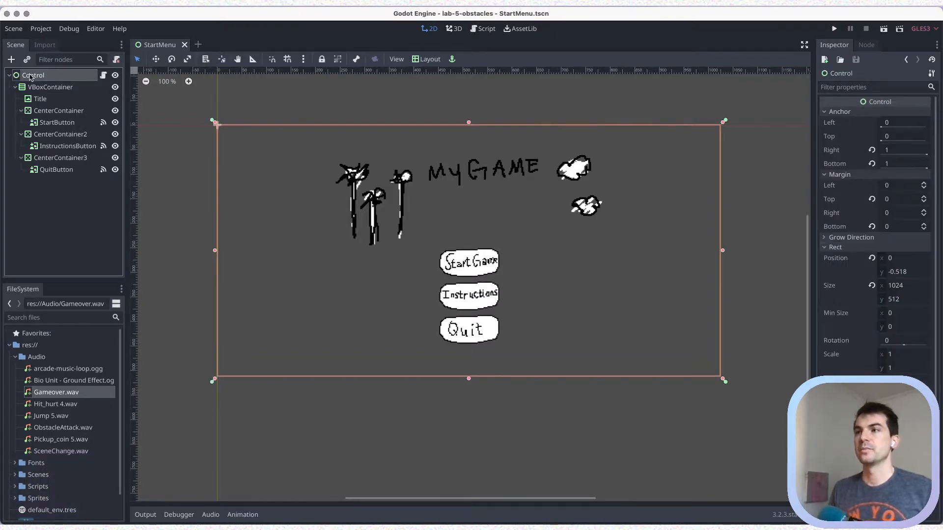
pyautogui.rightClick(31, 78)
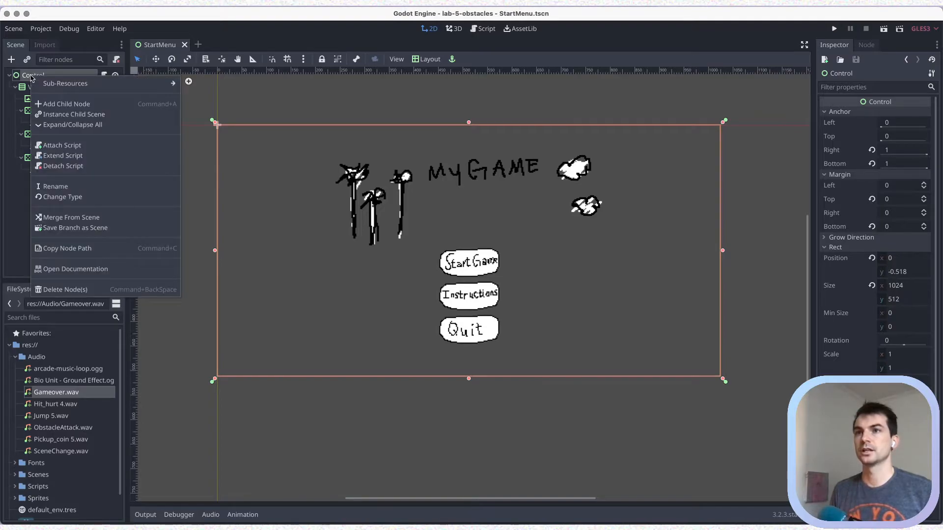
pyautogui.click(64, 104)
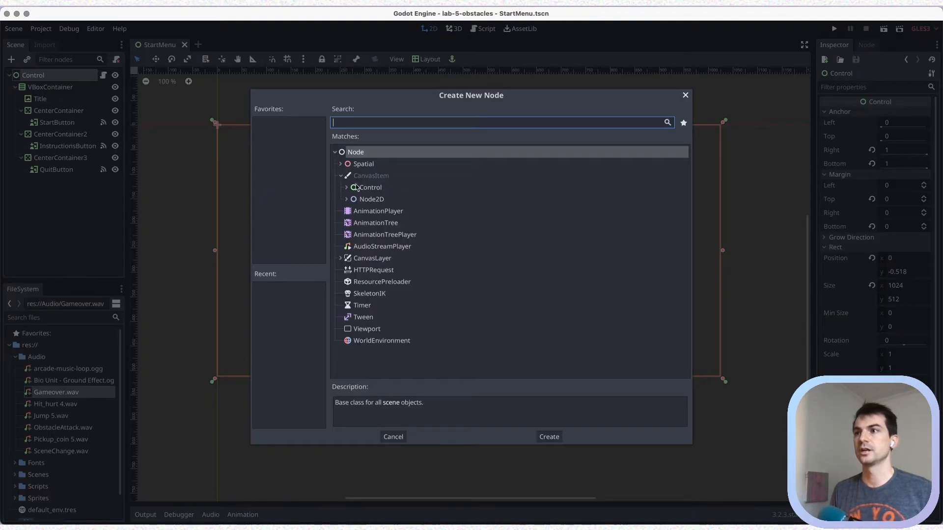
pyautogui.write('audio')
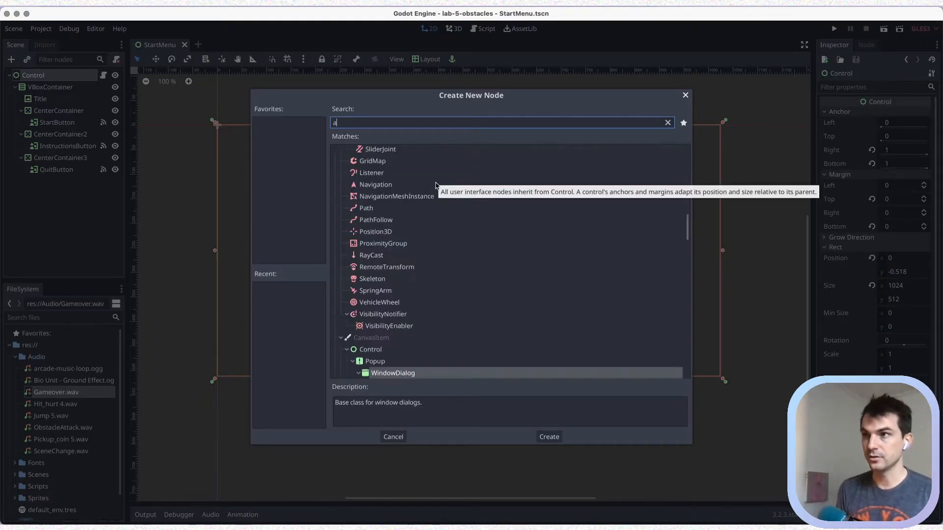
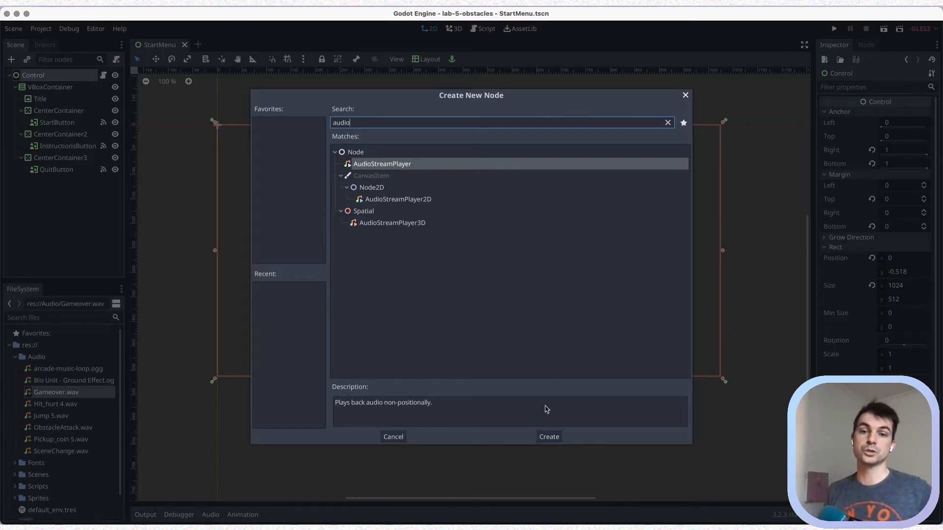
pyautogui.click(546, 437)
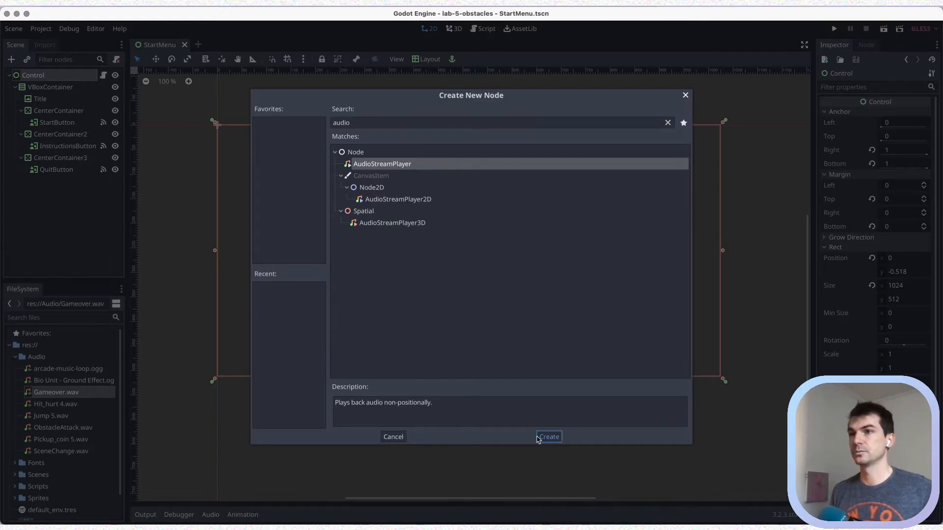
pyautogui.doubleClick(57, 182)
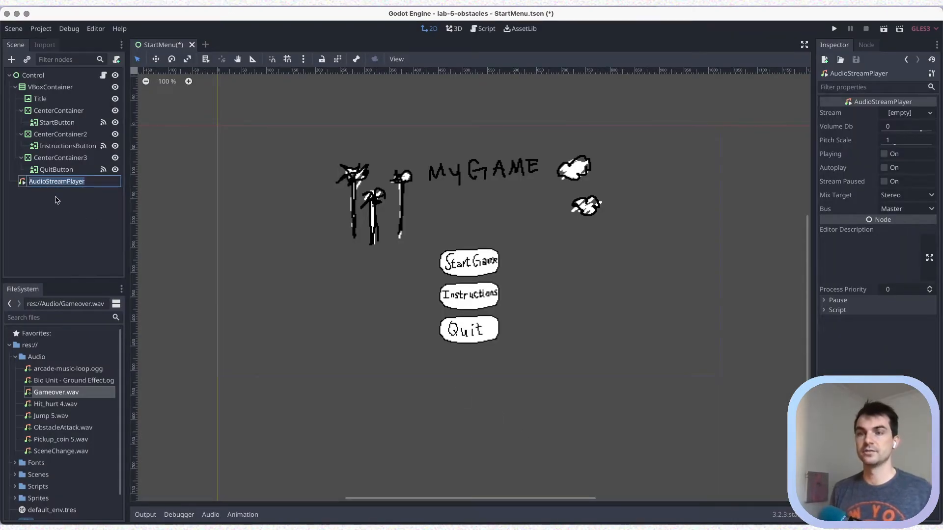
pyautogui.write('BgMusic')
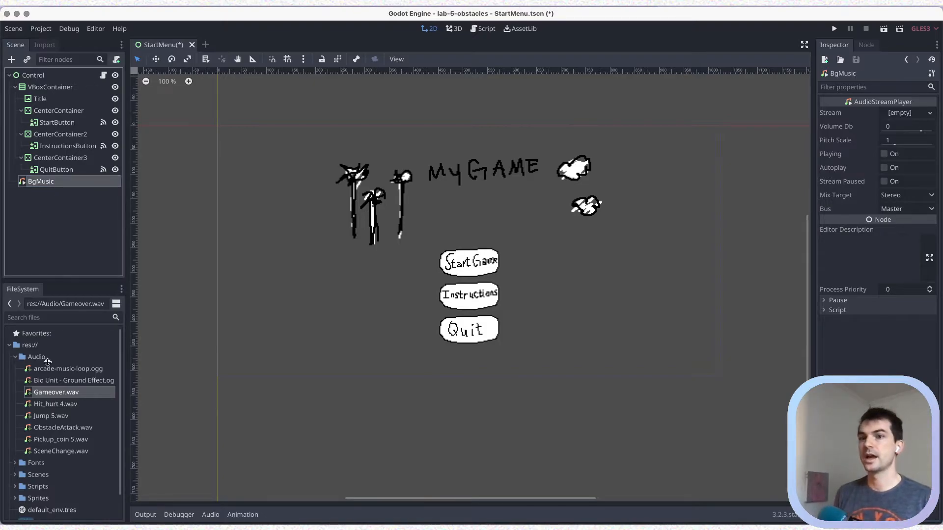
# - Assign arcade-music-loop.ogg as the Stream of the BgMusic node
pyautogui.moveTo(54, 370); pyautogui.dragTo(899, 116)
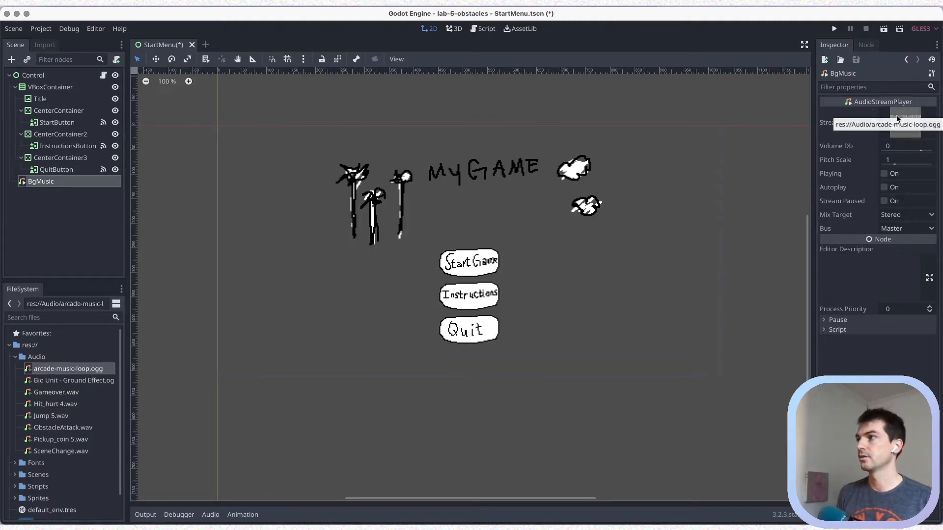
pyautogui.click(931, 124)
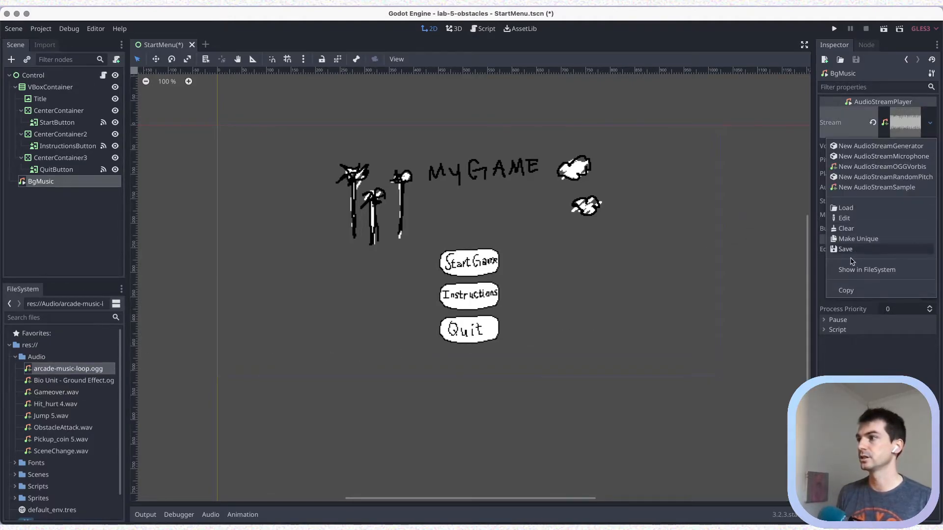
pyautogui.click(842, 381)
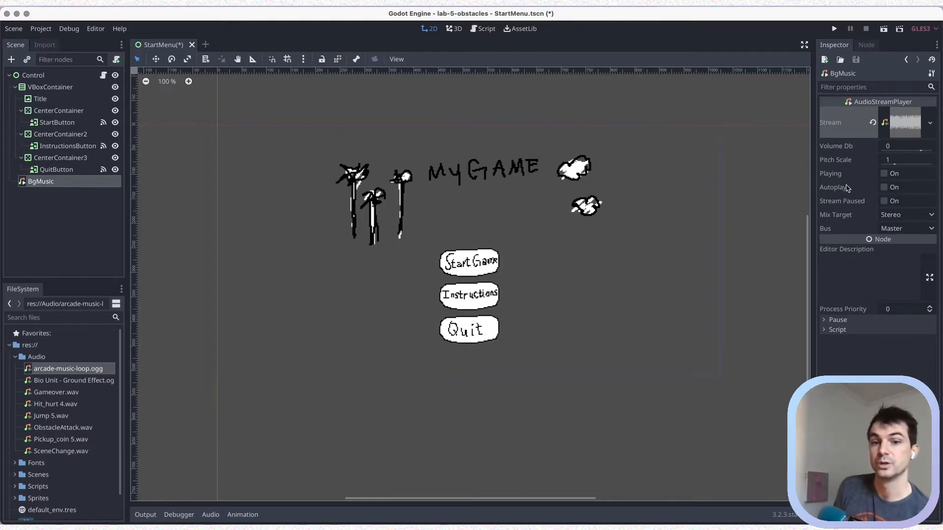
# - Enable Autoplay on the BgMusic node, save the StartMenu scene and run the game to test the music
pyautogui.moveTo(853, 188)
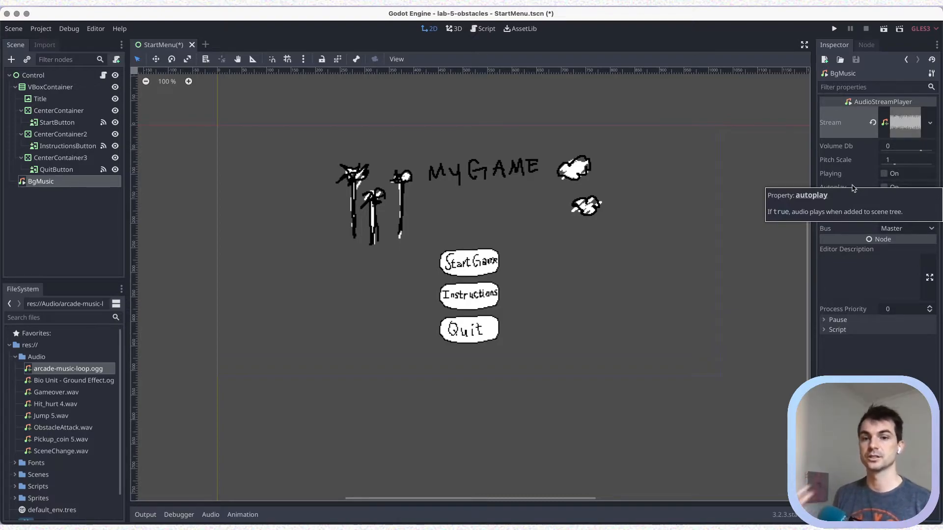
pyautogui.click(885, 187)
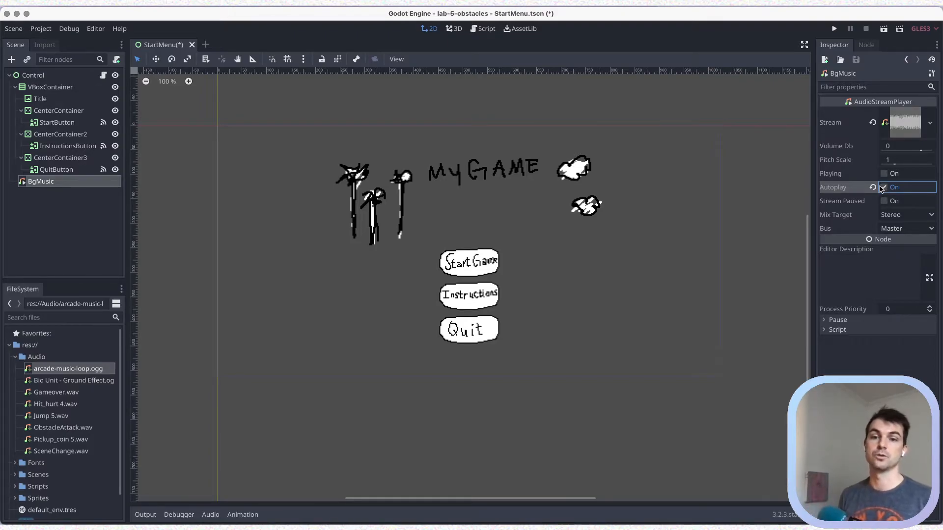
pyautogui.press('super+s')
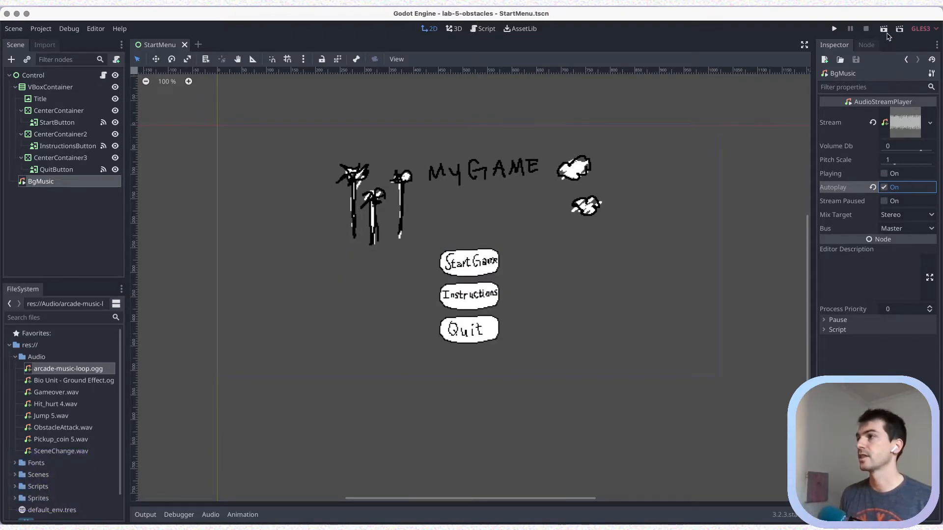
pyautogui.click(884, 29)
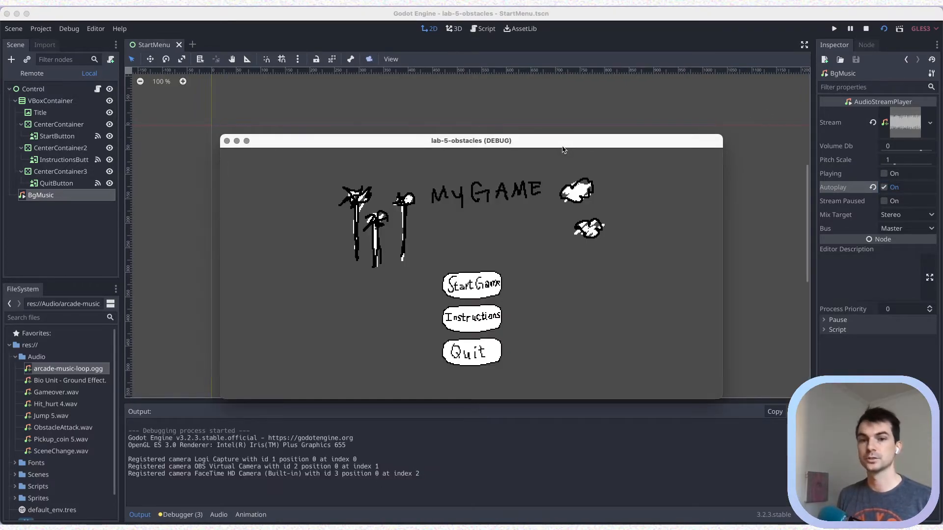
# - Set the Volume Db of the BgMusic node to -24, save the scene and run it to test the music level
pyautogui.click(227, 141)
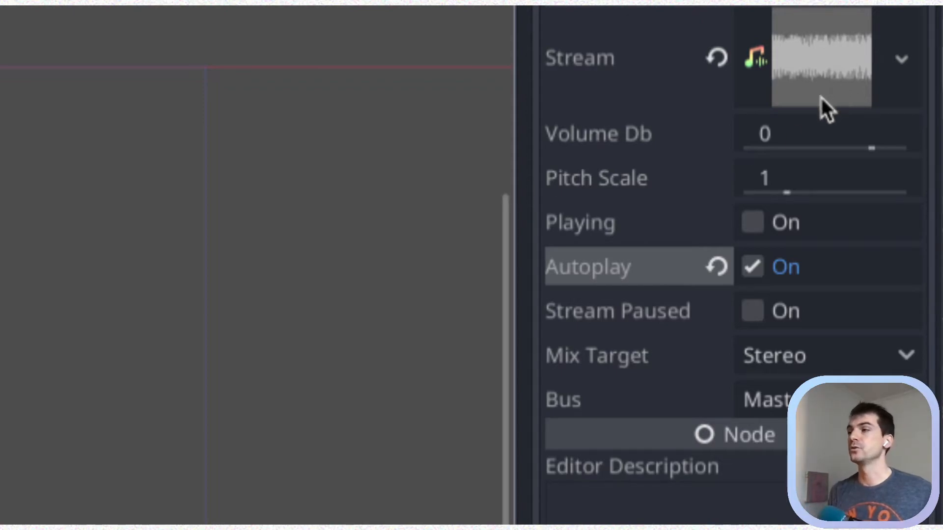
pyautogui.click(800, 129)
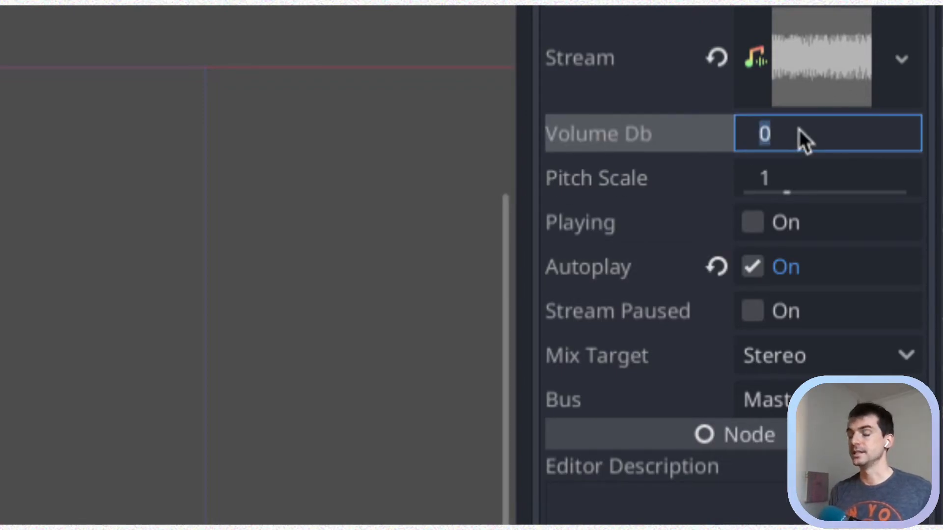
pyautogui.write('-24')
pyautogui.press('Return')
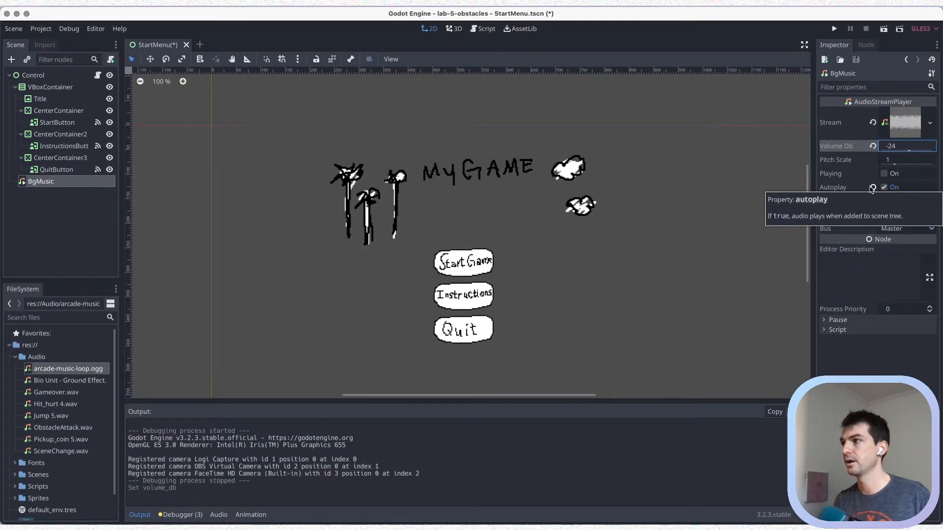
pyautogui.press('super+s')
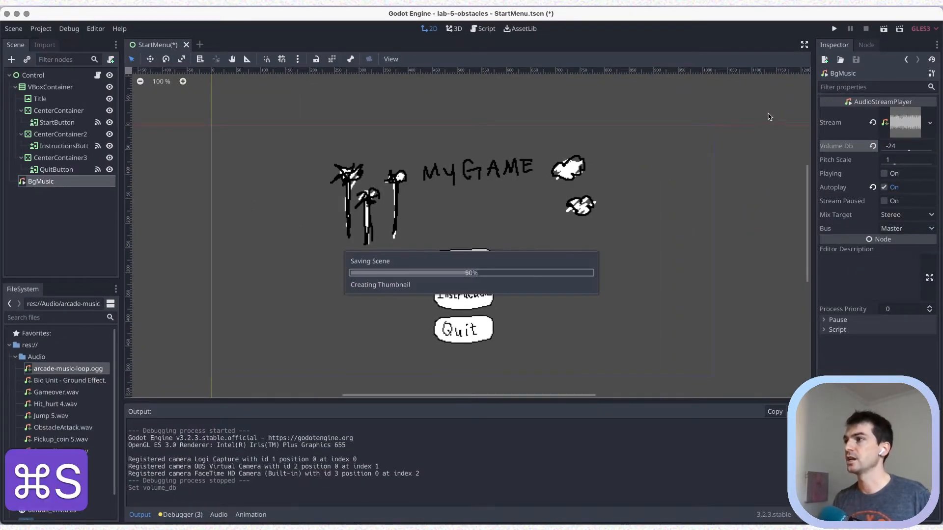
pyautogui.click(884, 29)
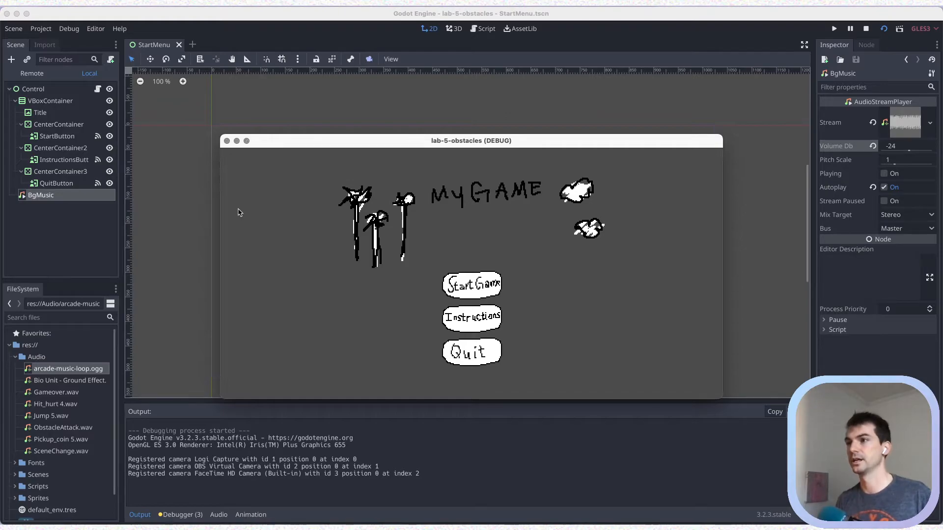
pyautogui.click(227, 143)
# - Run the StartMenu scene and go to the game's Instructions screen to check how the music behaves on a scene change
pyautogui.press('super+s')
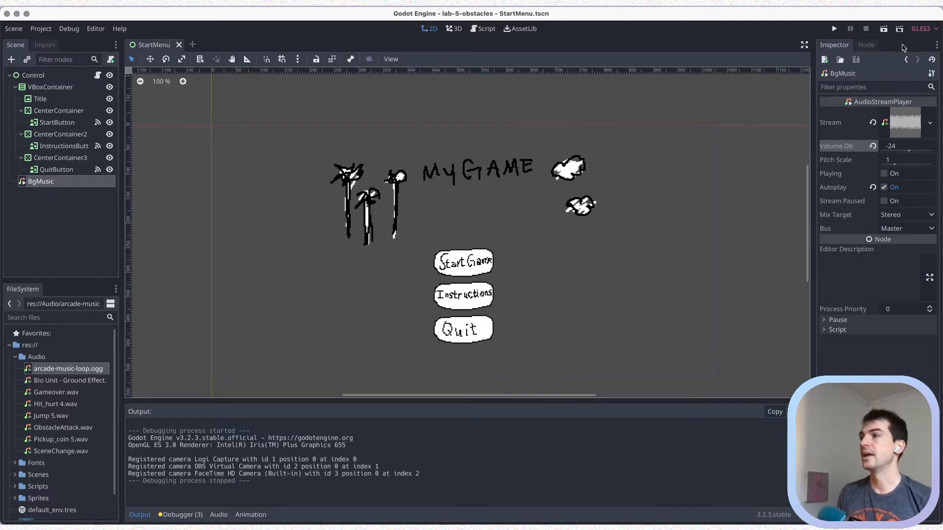
pyautogui.click(883, 30)
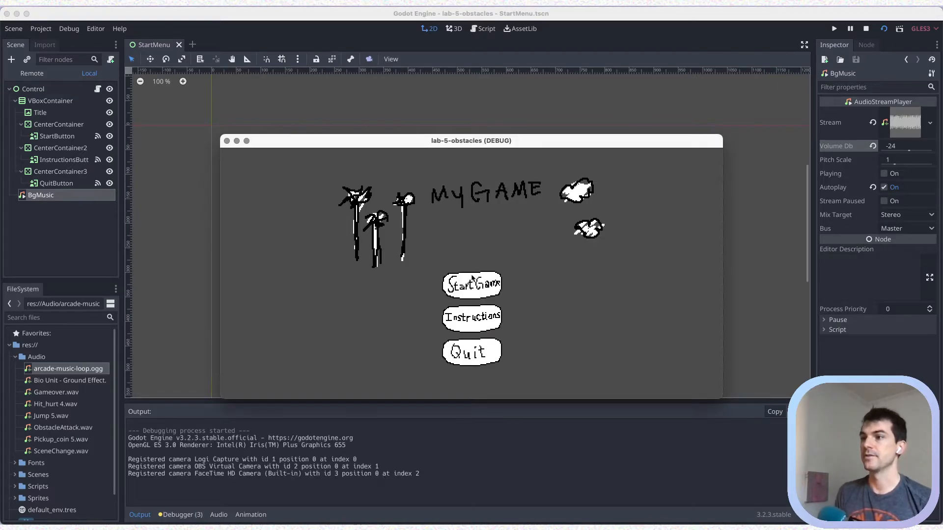
pyautogui.click(464, 317)
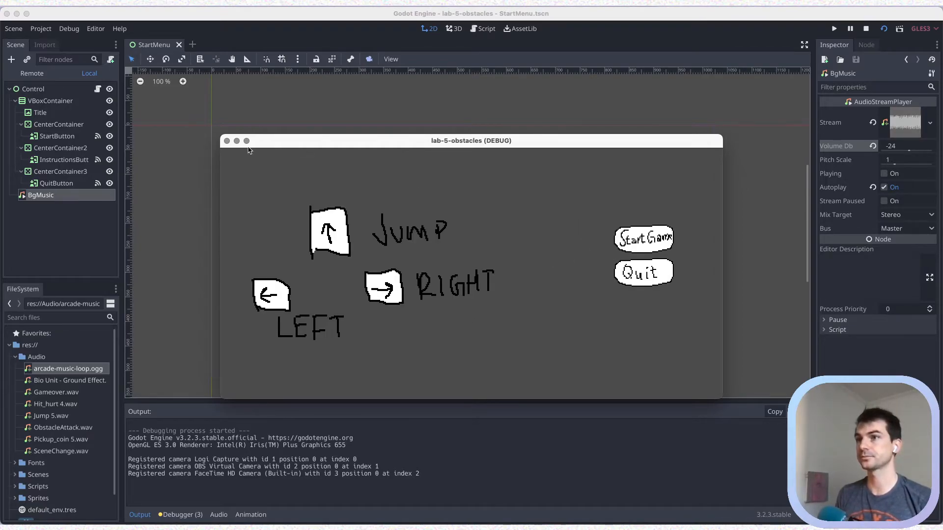
pyautogui.click(226, 141)
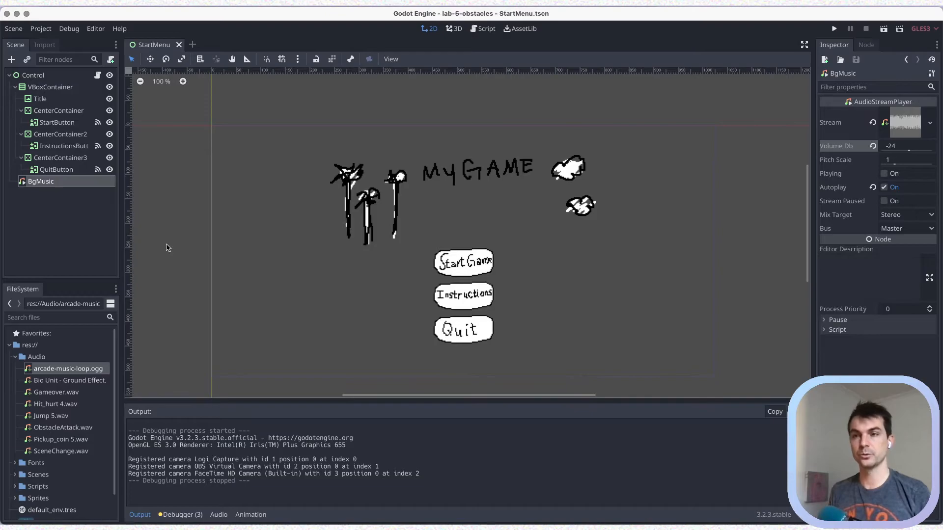
pyautogui.press('super+s')
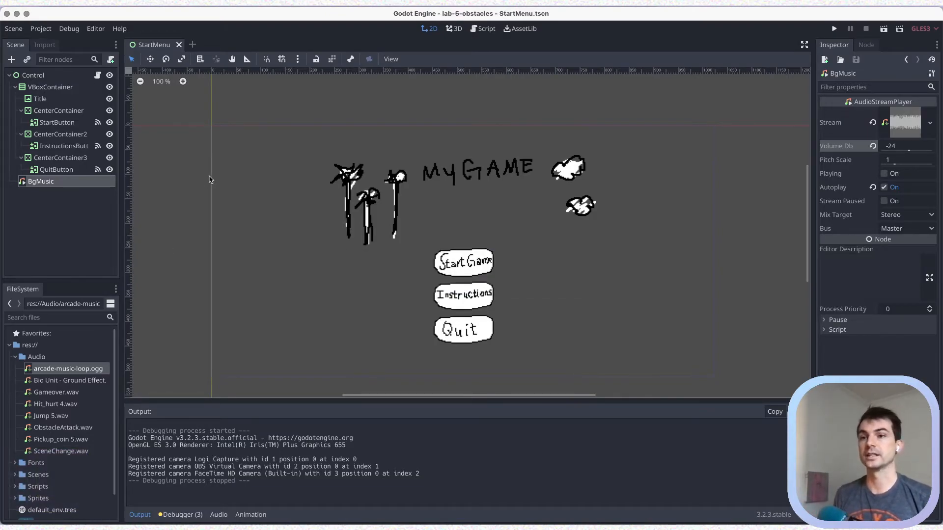
# - Open Instructions.tscn from the project's Scenes folder
pyautogui.click(16, 358)
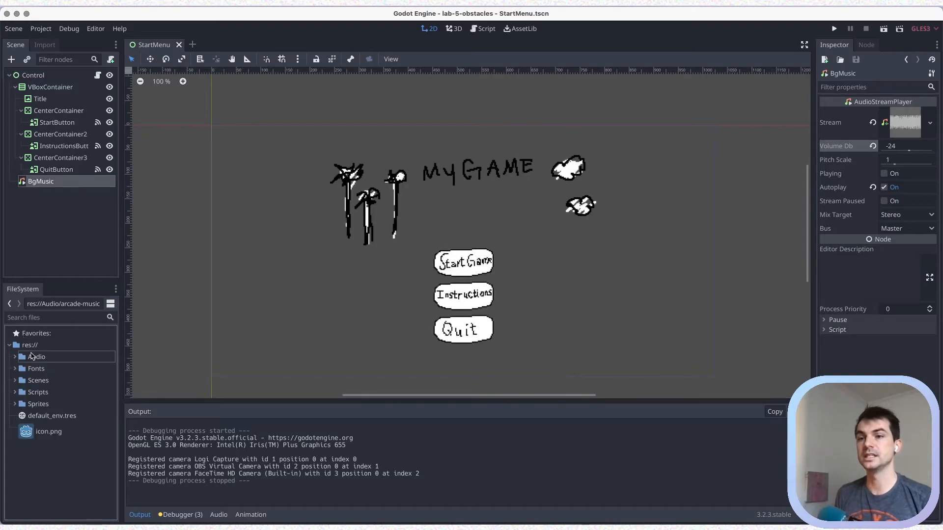
pyautogui.click(15, 380)
pyautogui.doubleClick(48, 404)
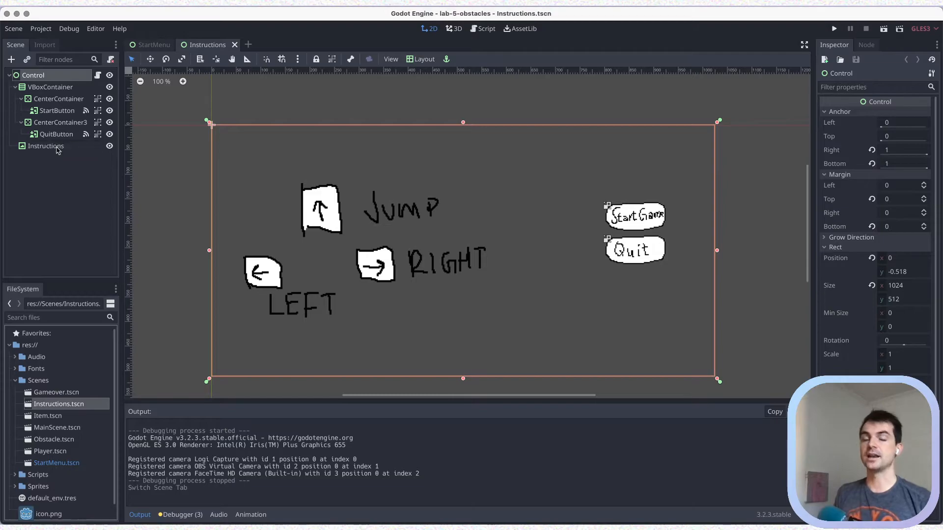
# - Add an AudioStreamPlayer as a child of the Instructions scene's root Control node, name it ChangeScene and save the scene
pyautogui.rightClick(33, 77)
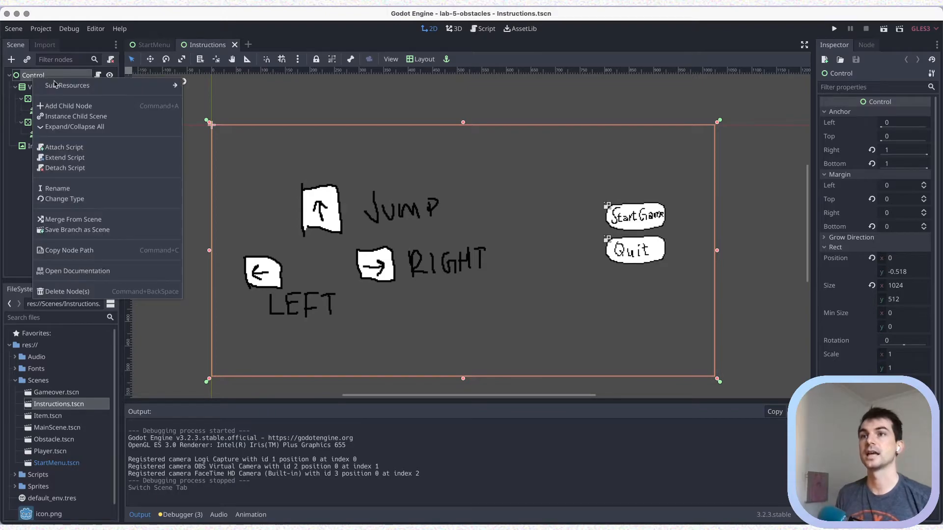
pyautogui.click(74, 106)
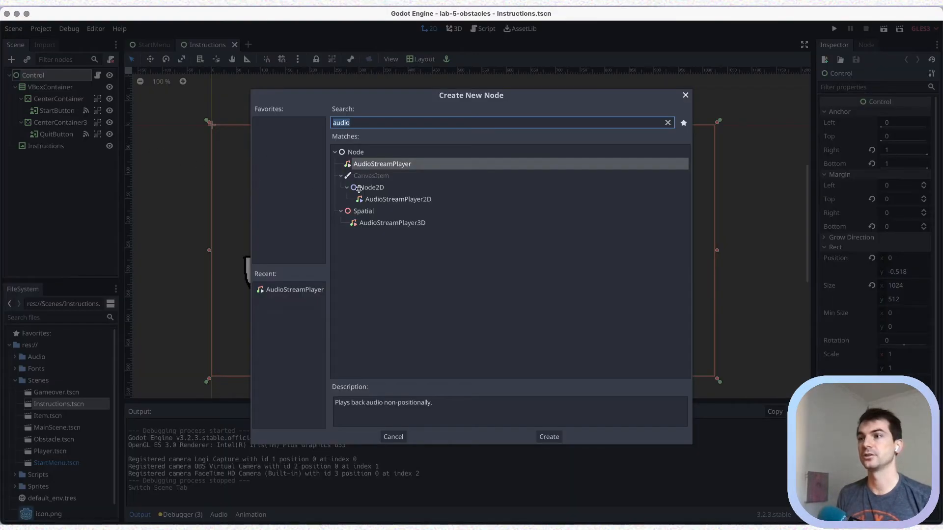
pyautogui.click(550, 437)
pyautogui.doubleClick(65, 158)
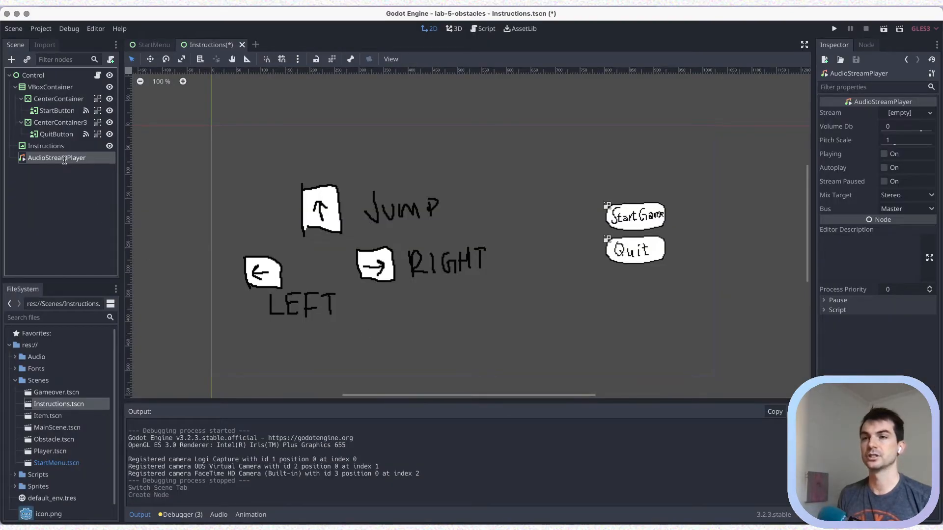
pyautogui.write('ChangeSc')
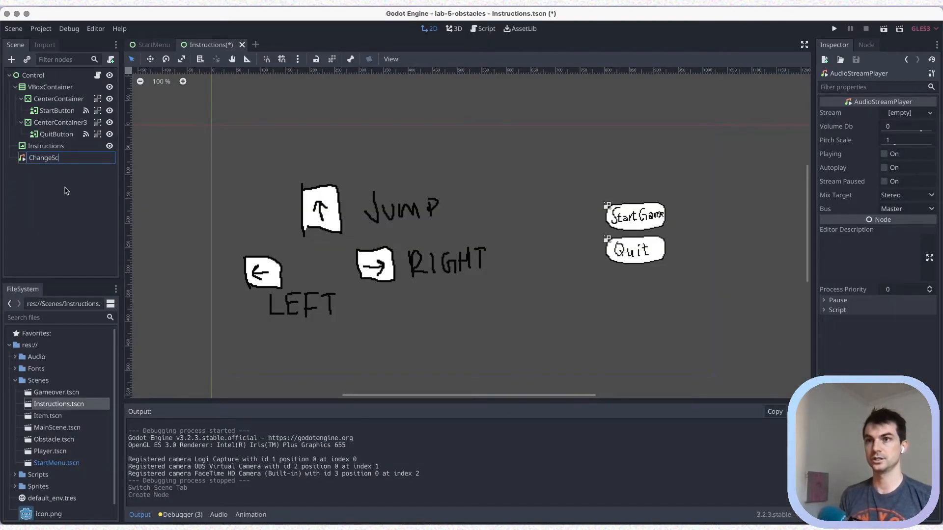
pyautogui.write('ene')
pyautogui.press('Return')
pyautogui.hotkey('ctrl', 's')
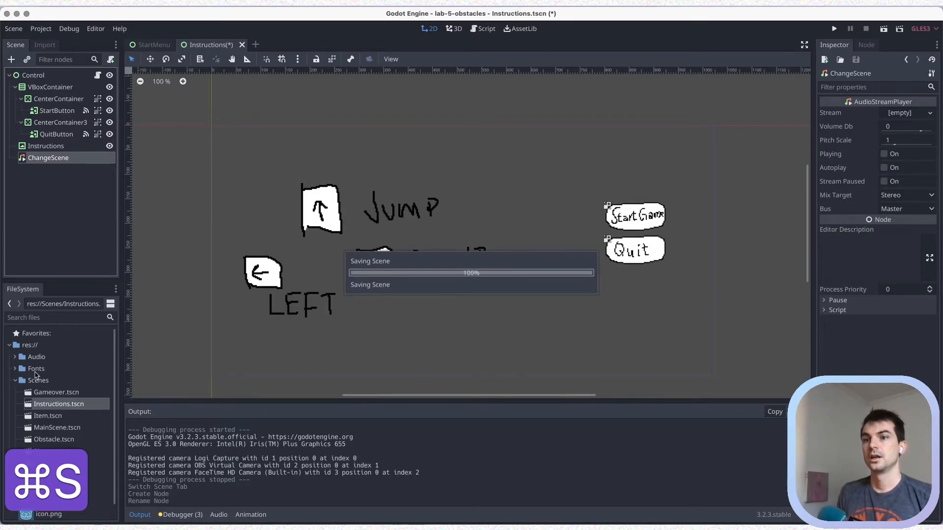
# - Assign SceneChange.wav from the Audio folder as the ChangeScene node's Stream, enable Autoplay and save the scene
pyautogui.click(930, 113)
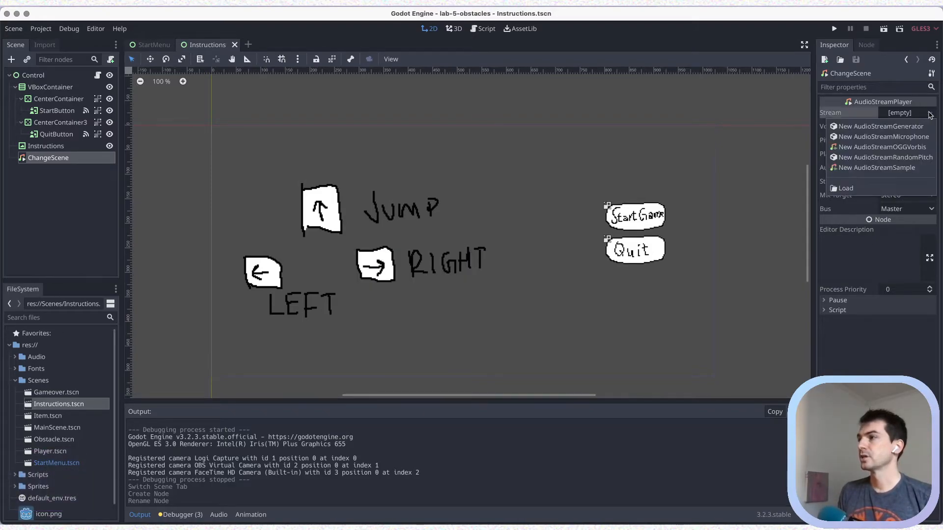
pyautogui.click(845, 189)
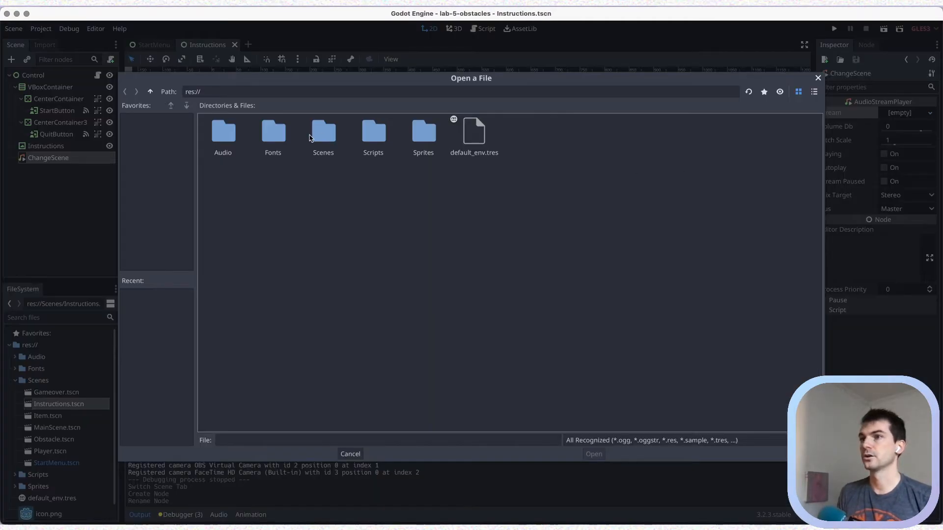
pyautogui.doubleClick(224, 141)
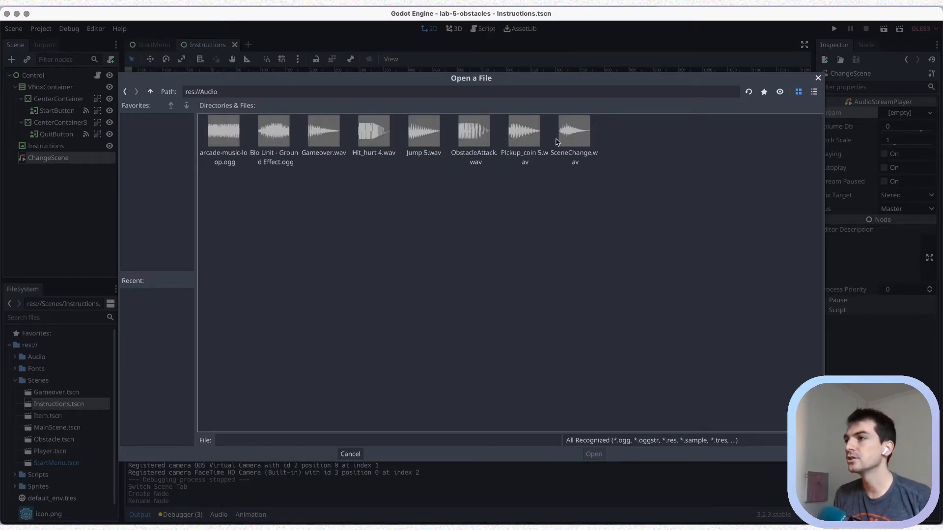
pyautogui.click(575, 148)
pyautogui.click(594, 453)
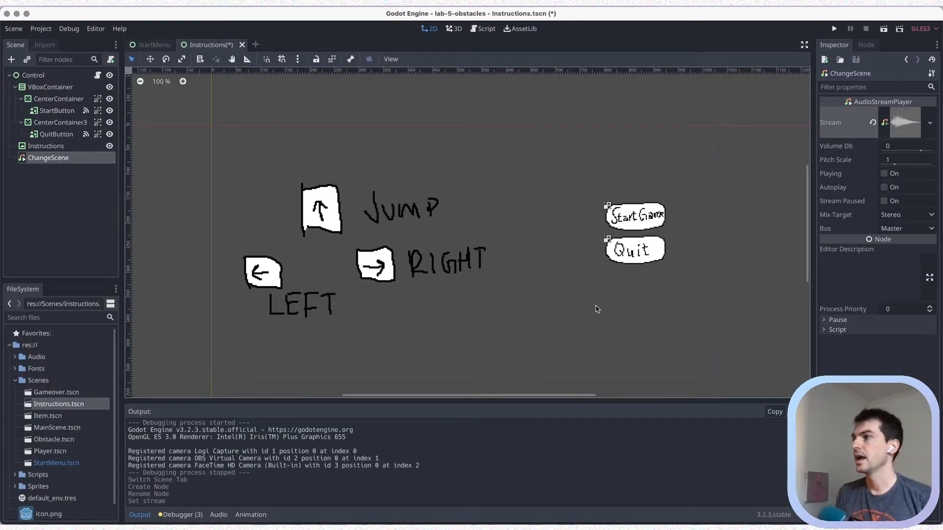
pyautogui.click(885, 189)
pyautogui.press('super+s')
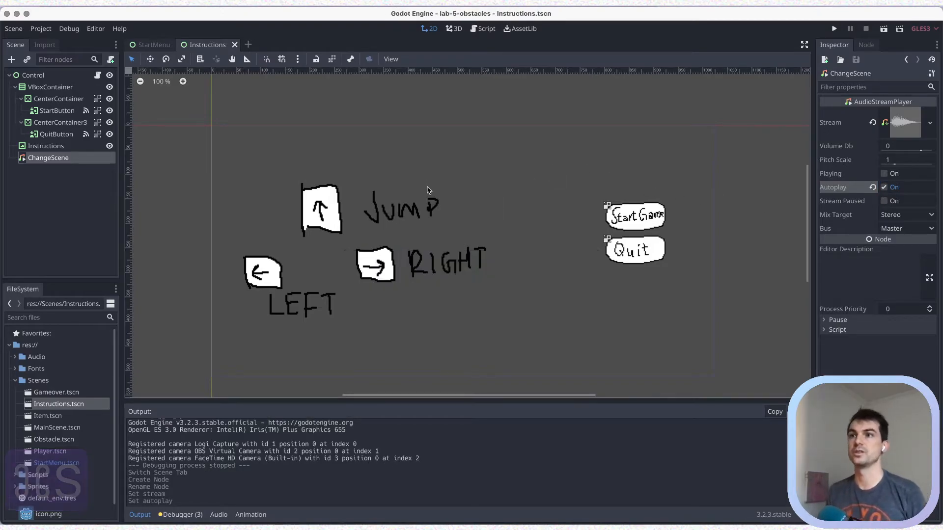
# - Run the StartMenu scene and go through Instructions into the game to test the scene-change sound
pyautogui.click(158, 44)
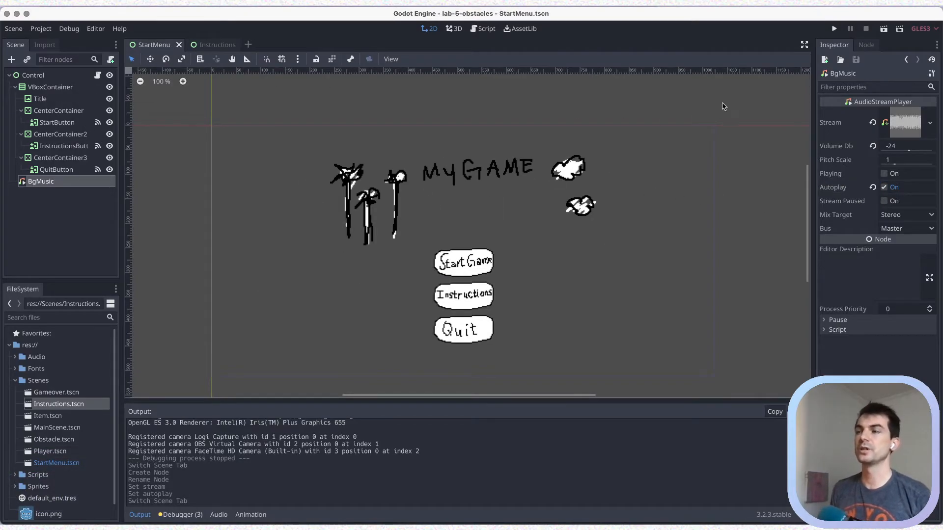
pyautogui.click(883, 29)
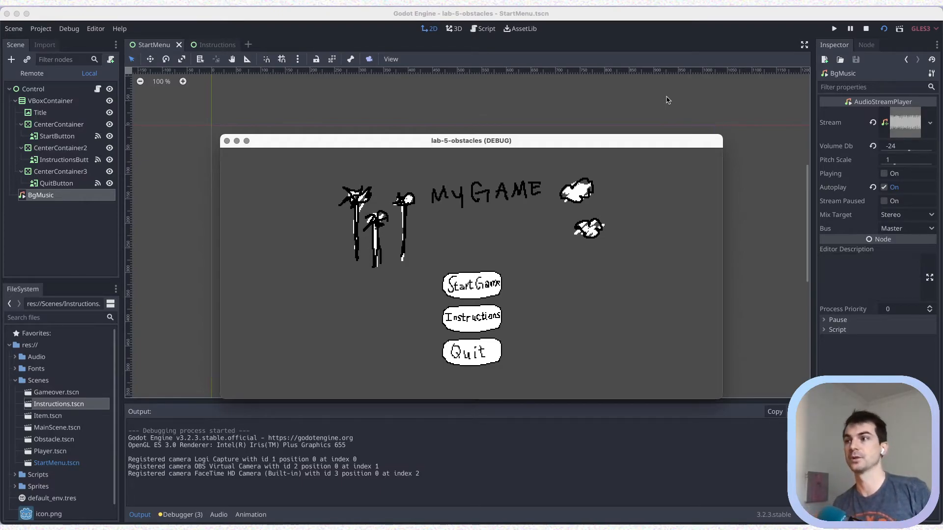
pyautogui.click(477, 324)
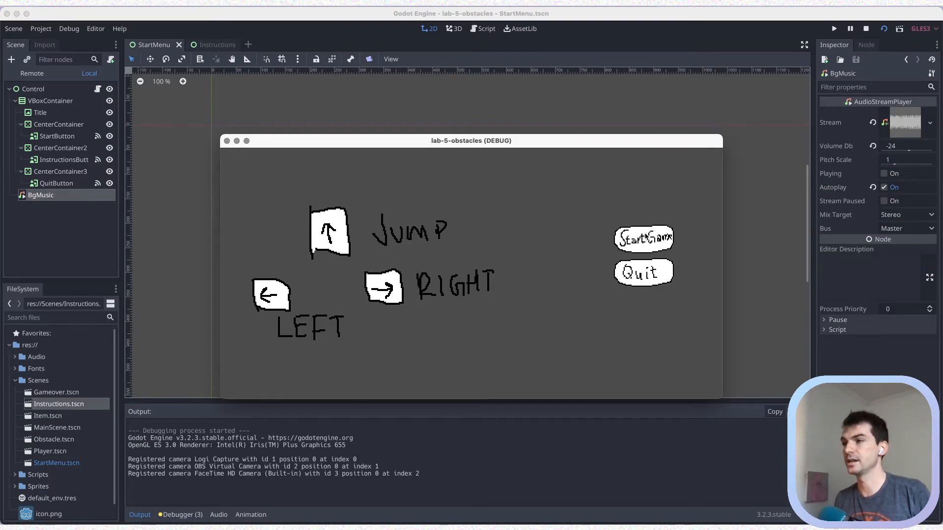
pyautogui.click(647, 238)
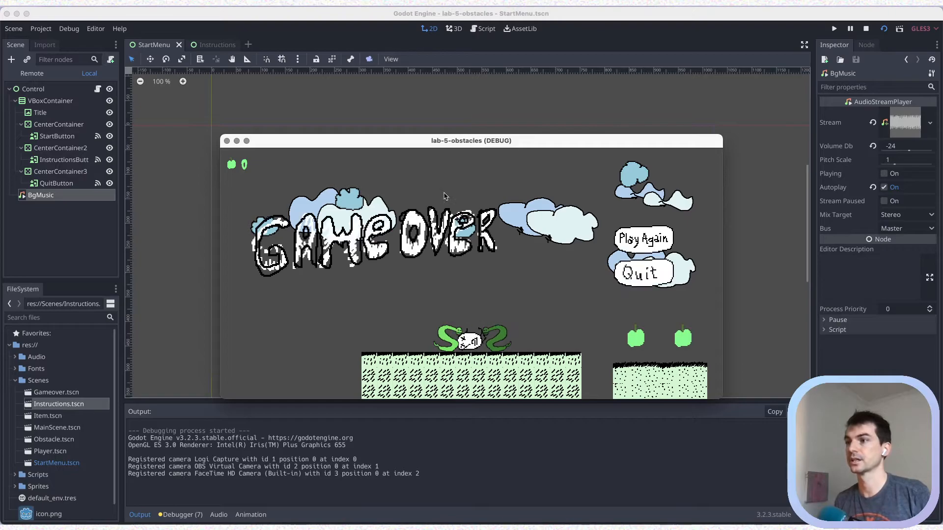
pyautogui.click(227, 141)
pyautogui.press('super+s')
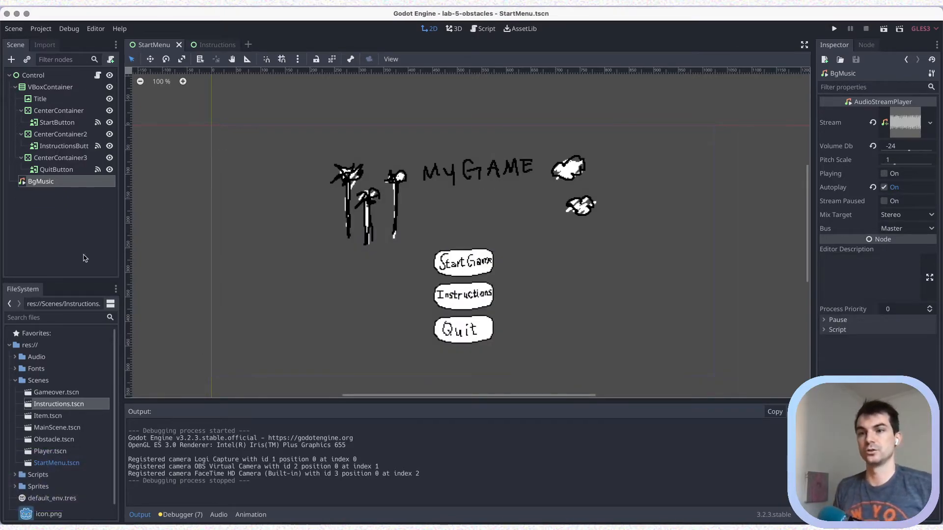
# - Open MainScene.tscn and collapse the ParallaxBackground, UI, Items and Obstacles branches in the scene tree
pyautogui.click(50, 429)
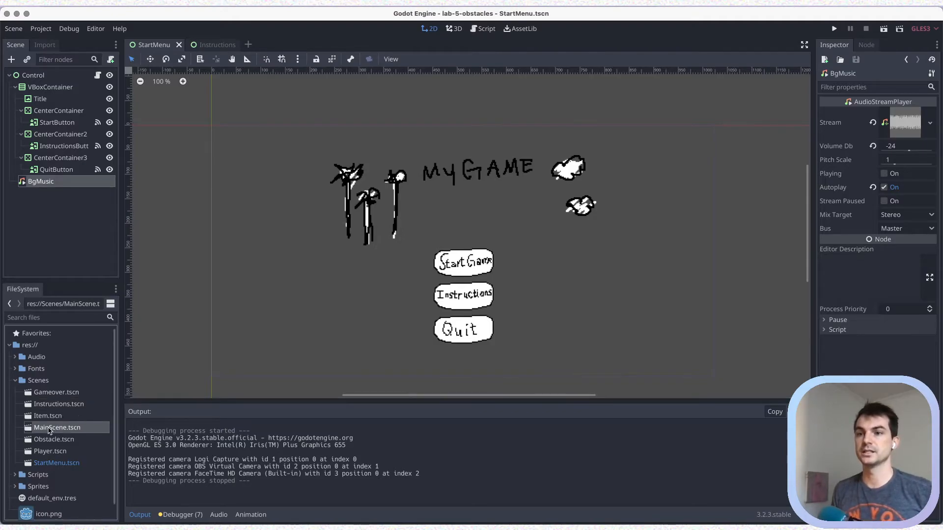
pyautogui.doubleClick(49, 428)
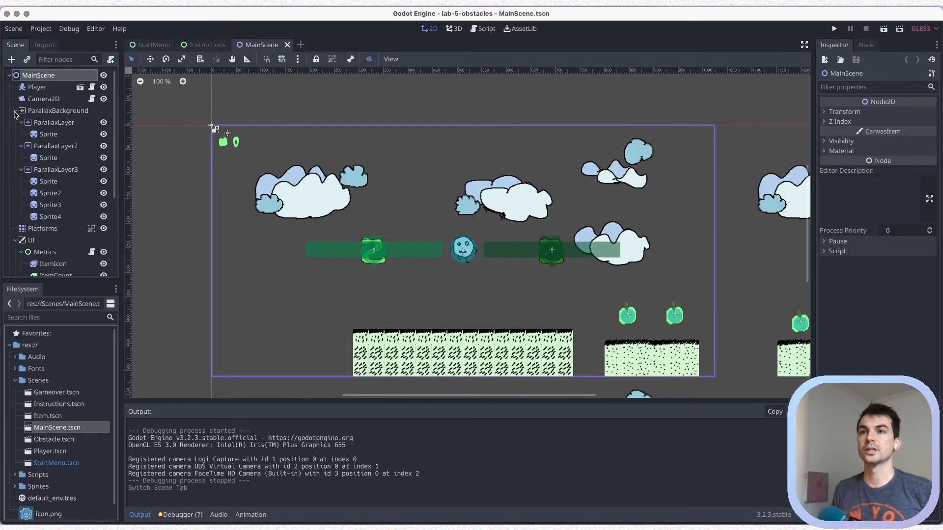
pyautogui.click(15, 111)
pyautogui.click(15, 135)
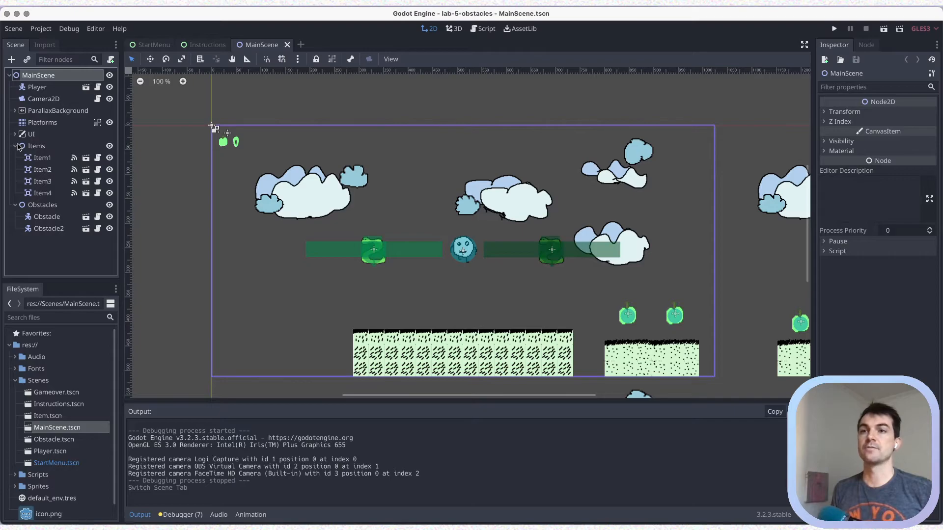
pyautogui.click(15, 146)
pyautogui.click(15, 158)
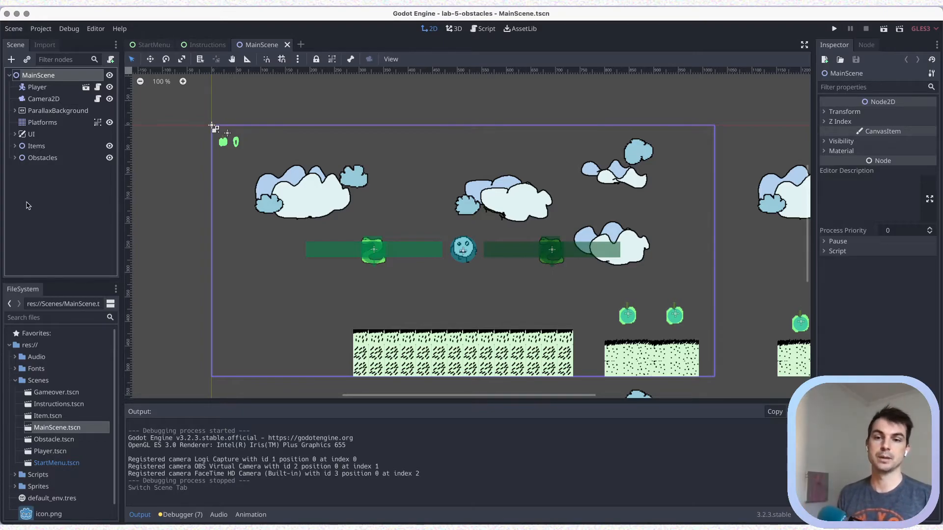
pyautogui.click(49, 161)
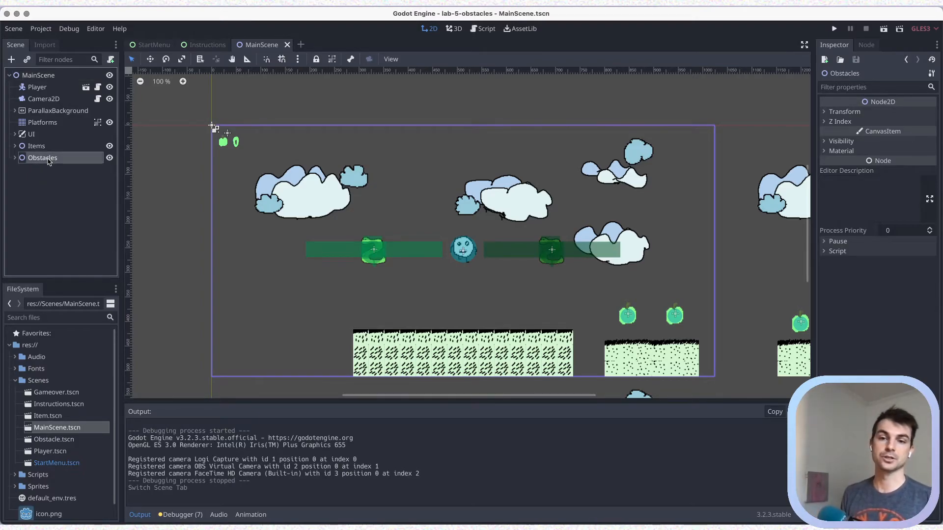
pyautogui.click(35, 196)
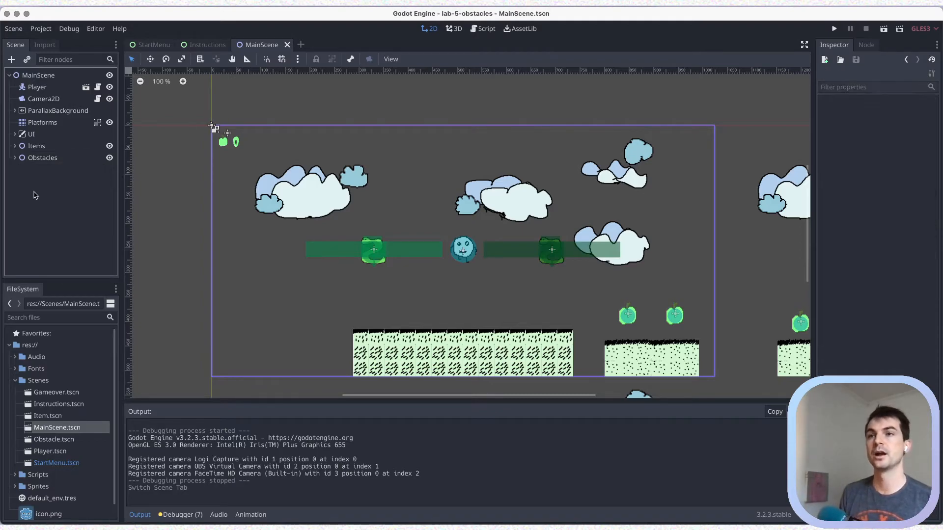
# - Add an AudioStreamPlayer as a child of the MainScene root node and name it ChangeScene
pyautogui.click(38, 76)
pyautogui.rightClick(37, 77)
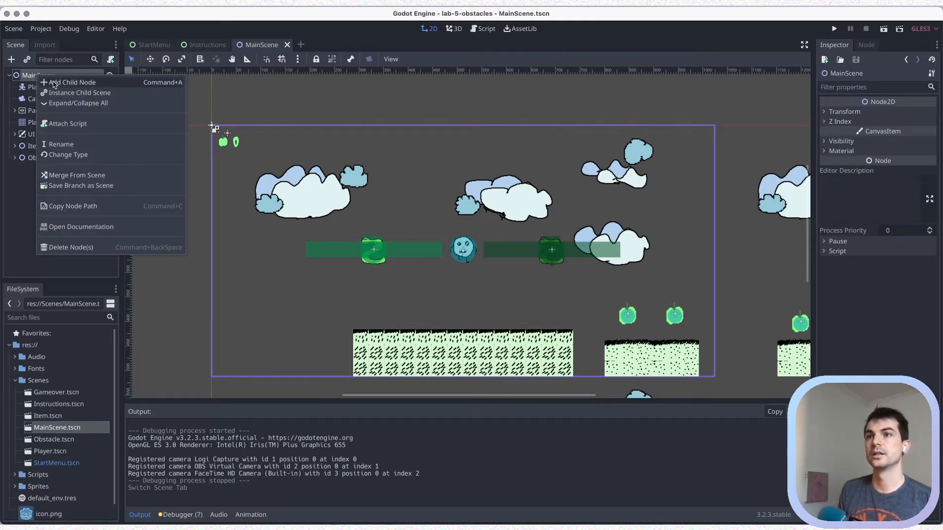
pyautogui.click(54, 82)
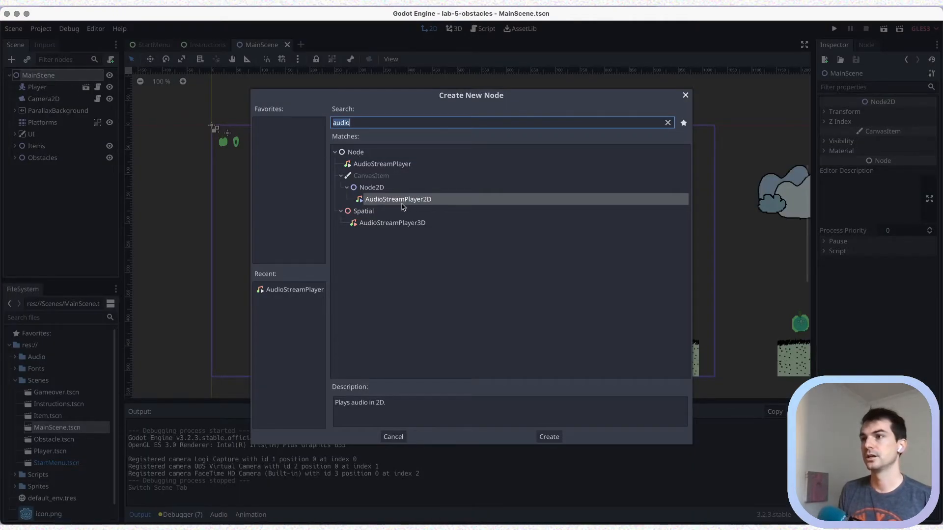
pyautogui.click(381, 165)
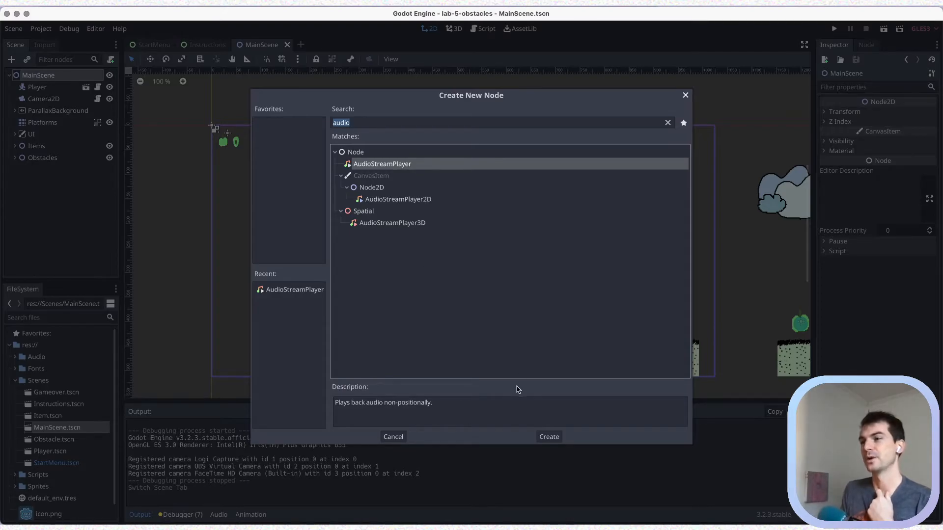
pyautogui.click(550, 436)
pyautogui.doubleClick(72, 172)
pyautogui.write('ChangeScene')
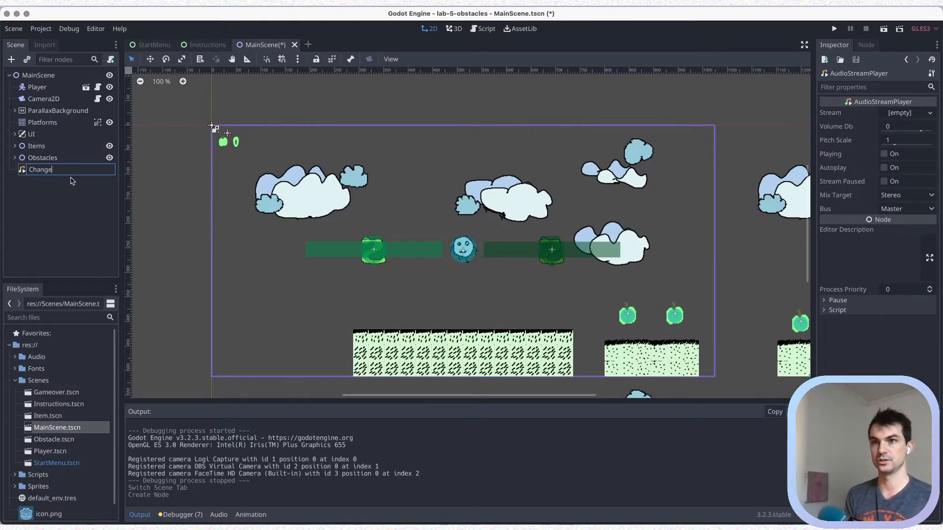
pyautogui.press('Return')
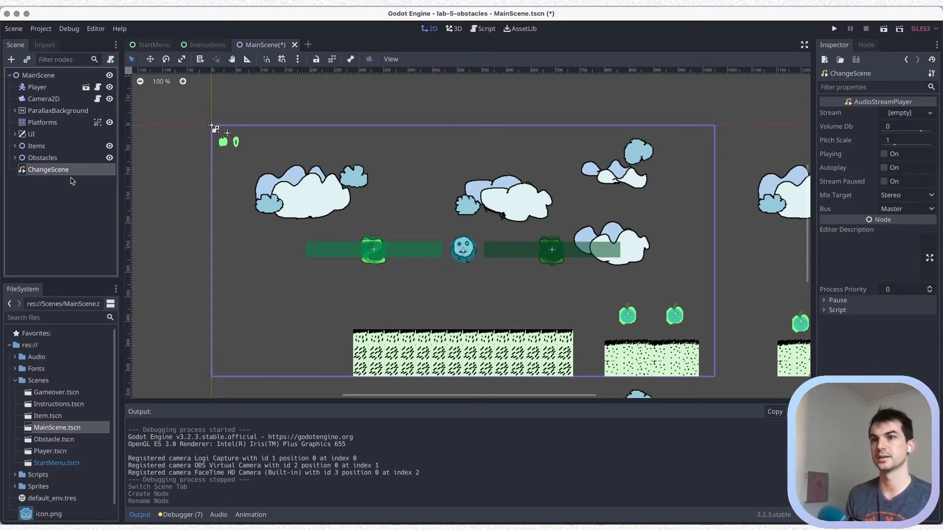
# - Assign SceneChange.wav from the Audio folder as the Stream of MainScene's ChangeScene node, enable Autoplay and save the scene
pyautogui.click(929, 113)
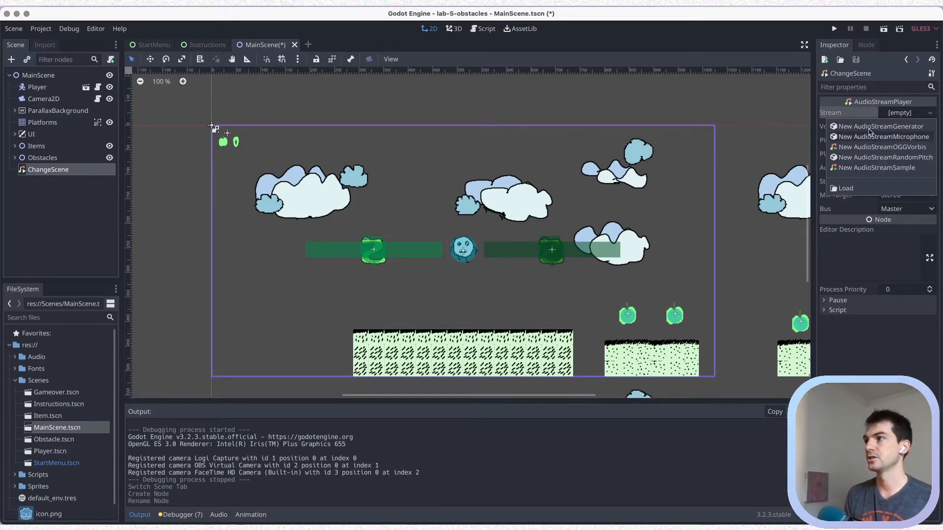
pyautogui.click(846, 188)
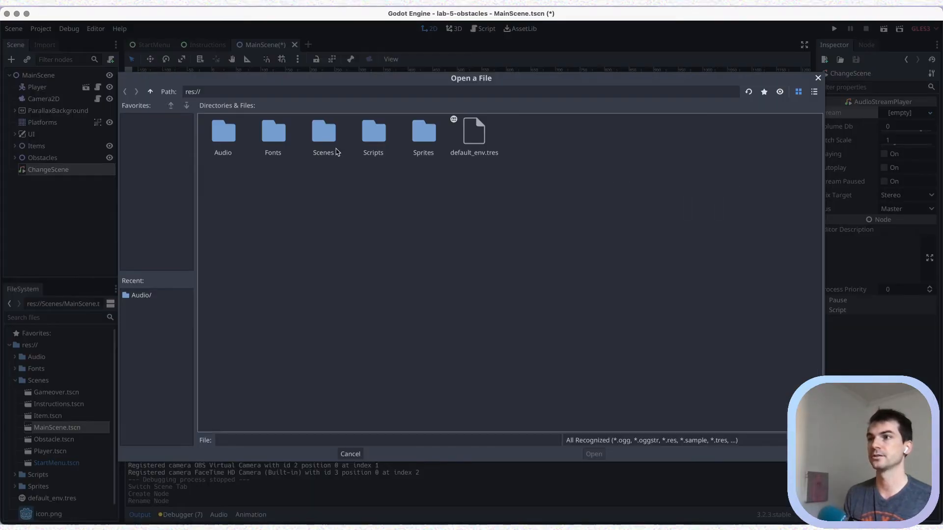
pyautogui.doubleClick(223, 134)
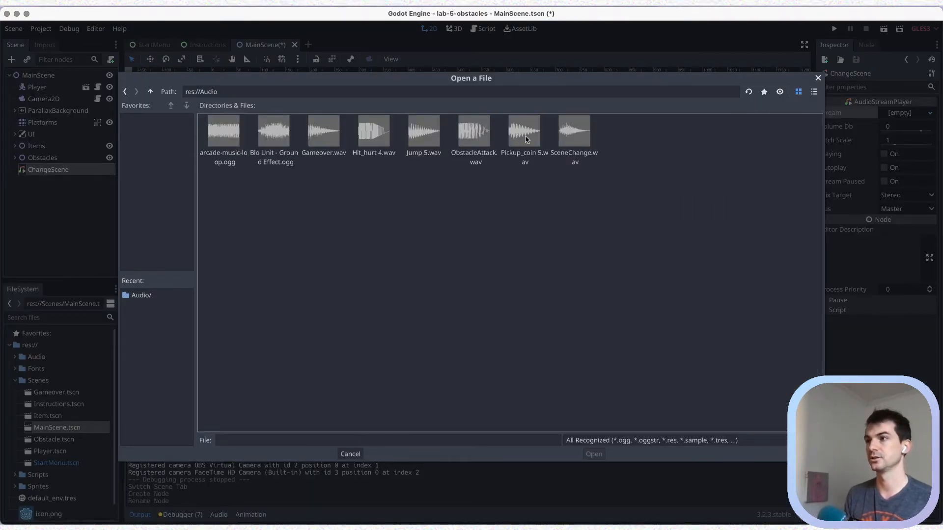
pyautogui.click(584, 143)
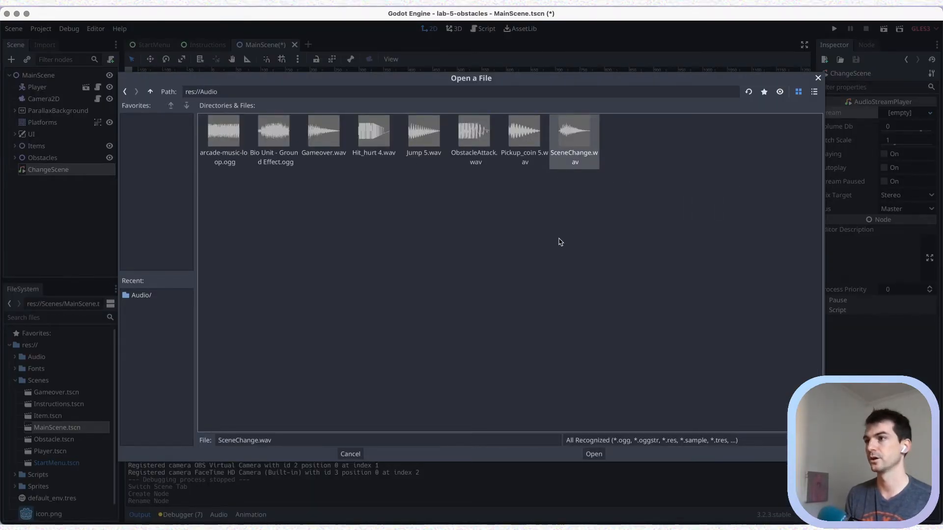
pyautogui.click(594, 453)
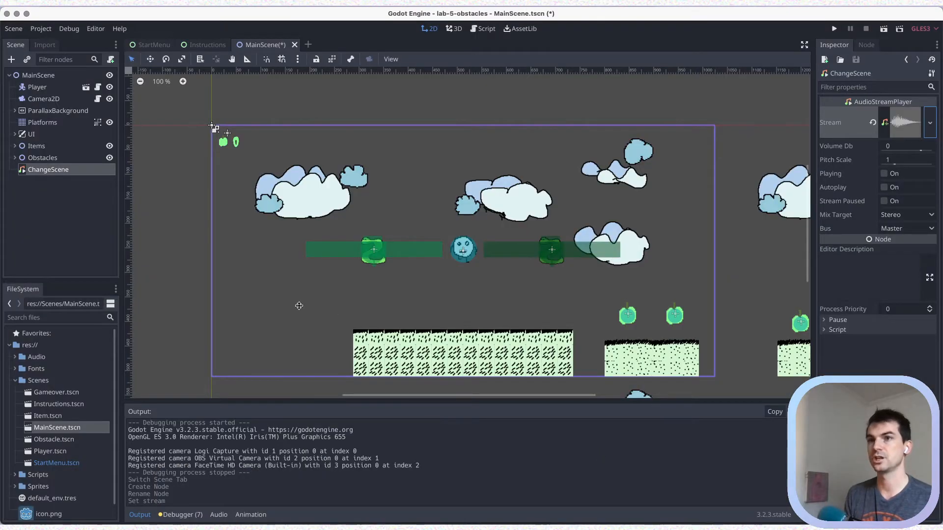
pyautogui.click(885, 188)
pyautogui.press('super+s')
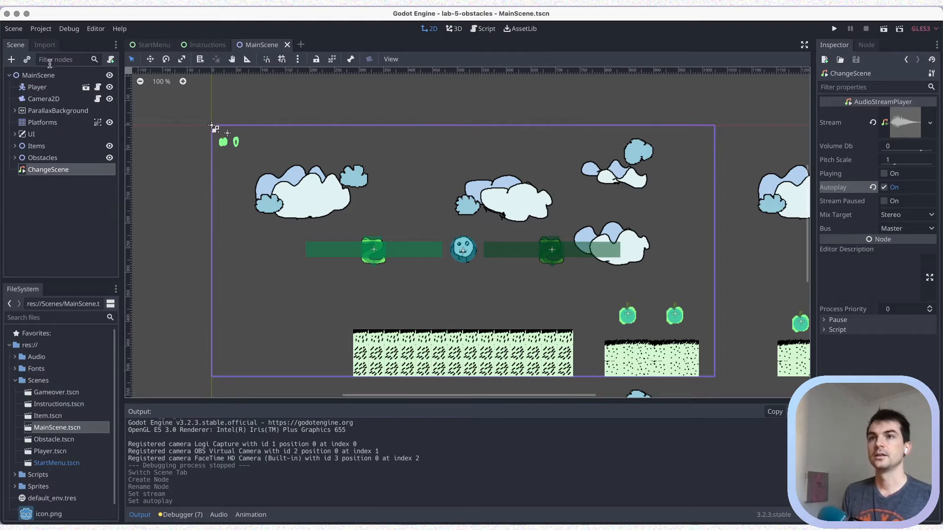
# - Add another AudioStreamPlayer, place it directly under MainScene above ChangeScene, name it BgMusic and save the scene
pyautogui.click(12, 60)
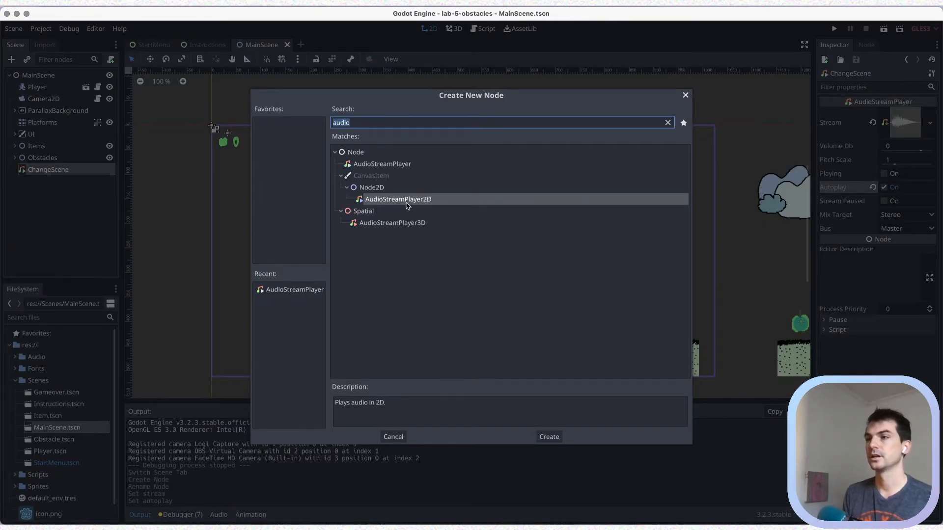
pyautogui.click(377, 165)
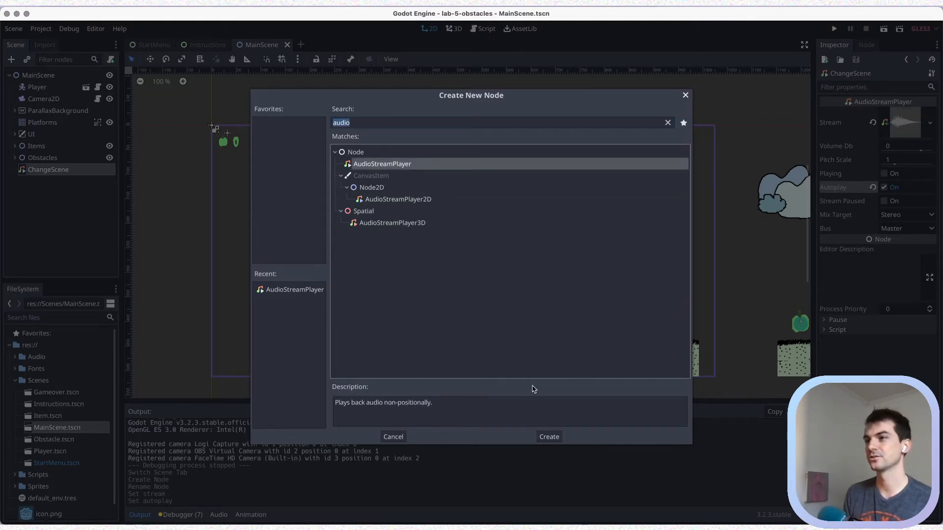
pyautogui.click(545, 437)
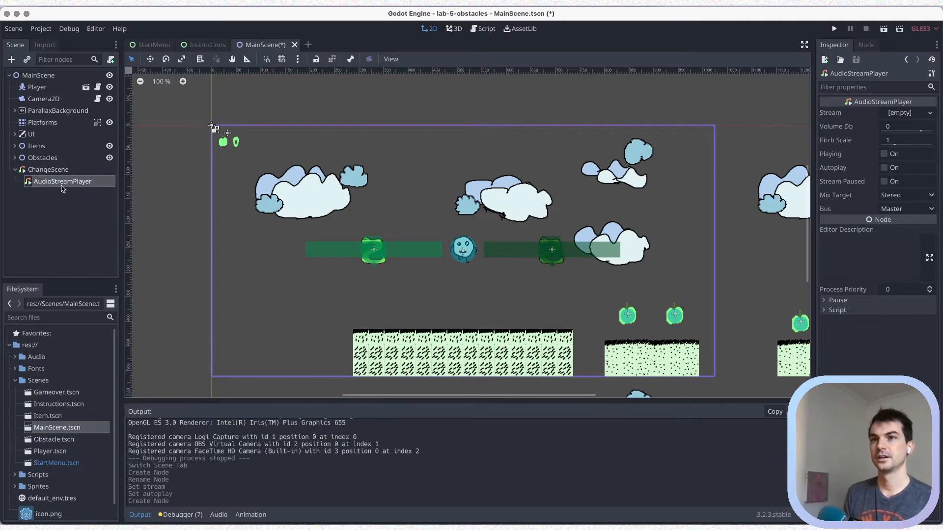
pyautogui.moveTo(46, 181); pyautogui.dragTo(42, 169)
pyautogui.click(42, 170)
pyautogui.doubleClick(44, 170)
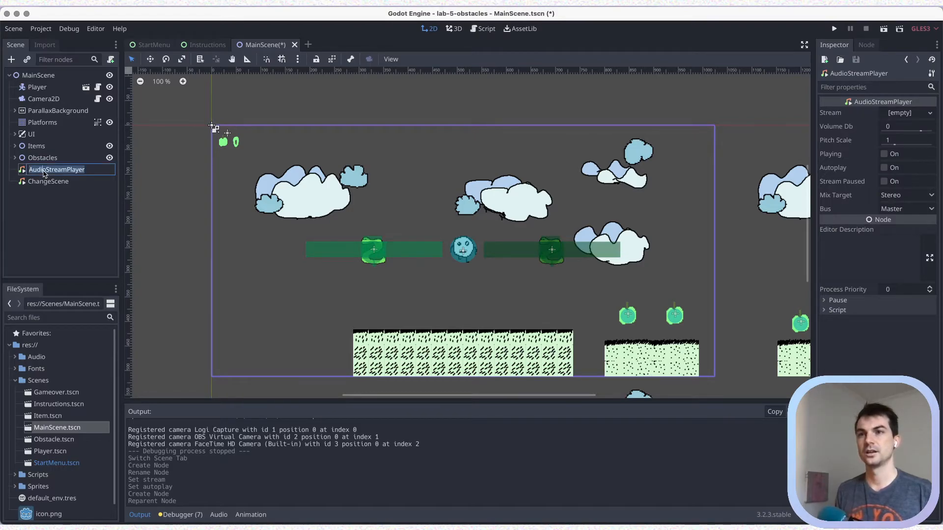
pyautogui.write('BgM')
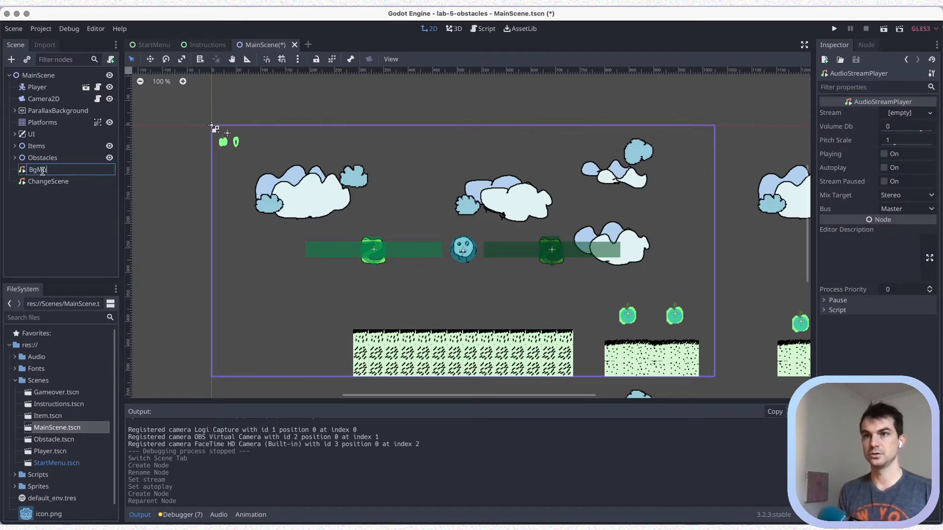
pyautogui.write('usic')
pyautogui.press('Return')
pyautogui.press('super+s')
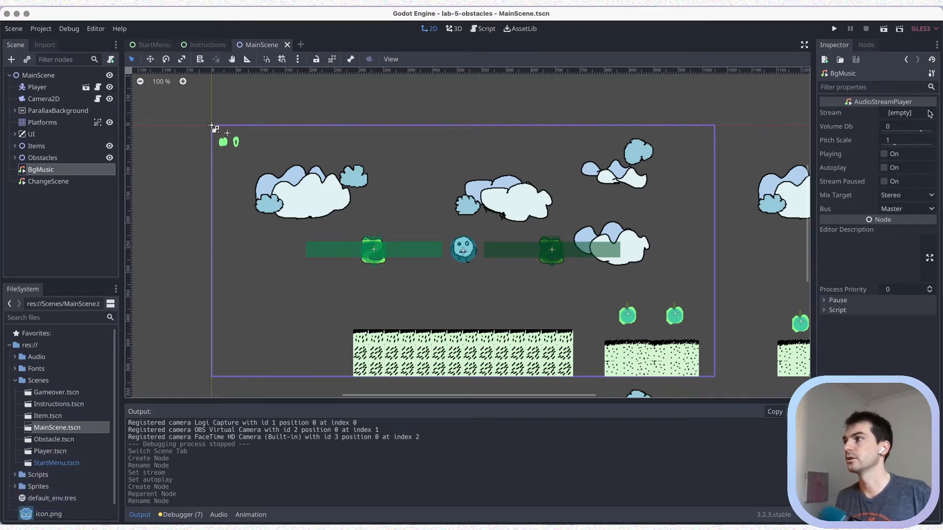
# - Assign Bio Unit - Ground Effect.ogg from the Audio folder as the BgMusic node's Stream and save the scene
pyautogui.click(930, 113)
pyautogui.click(837, 191)
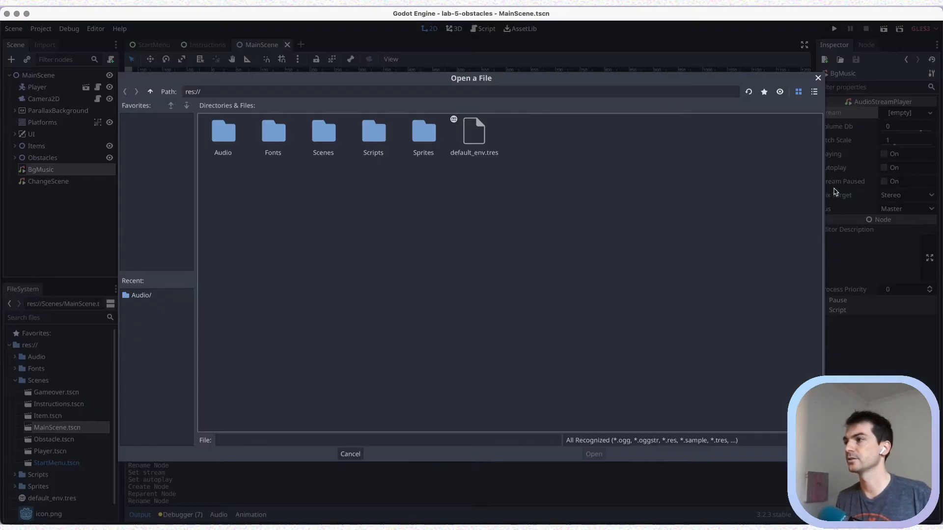
pyautogui.doubleClick(226, 138)
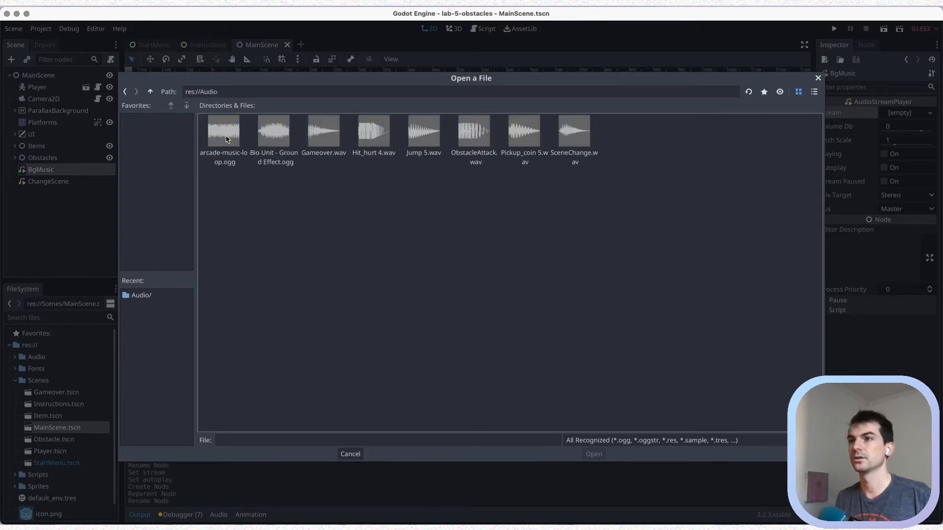
pyautogui.click(276, 136)
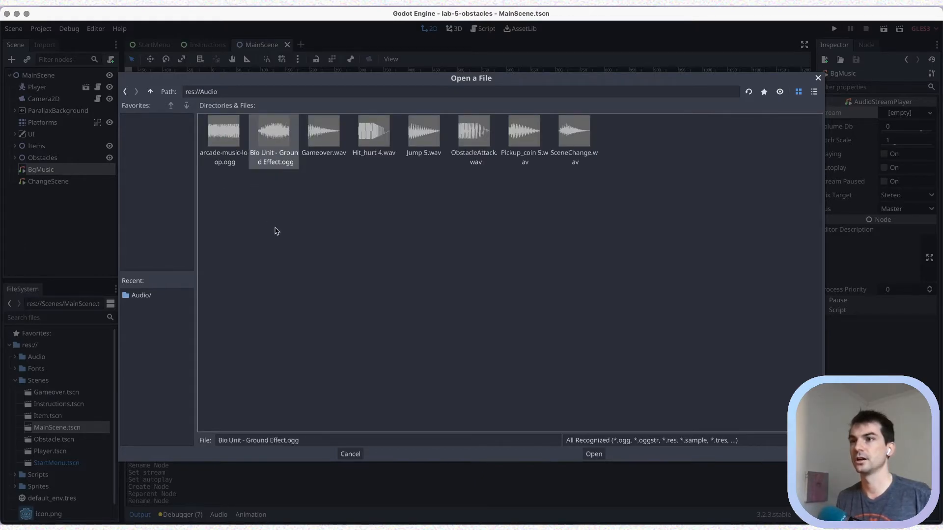
pyautogui.click(598, 457)
pyautogui.press('super+s')
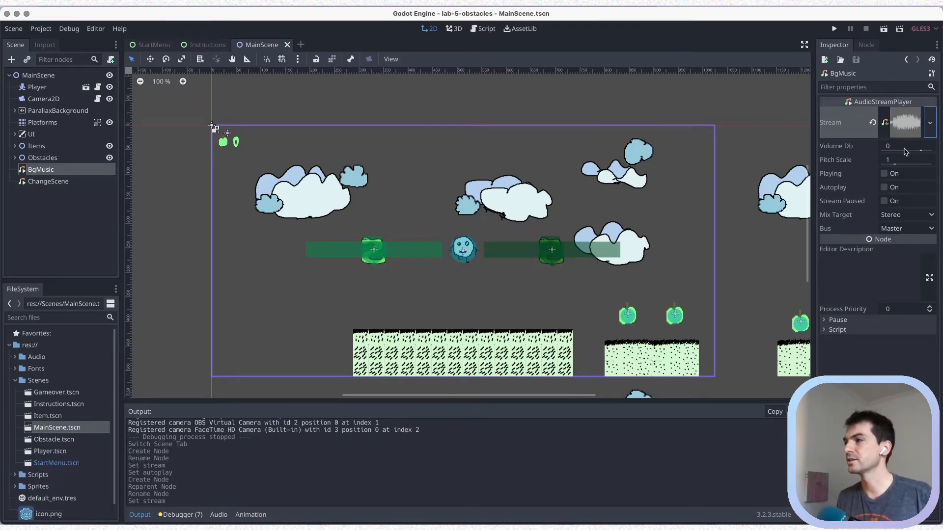
# - Set BgMusic's Volume Db to -24, enable its Autoplay and save MainScene
pyautogui.click(890, 146)
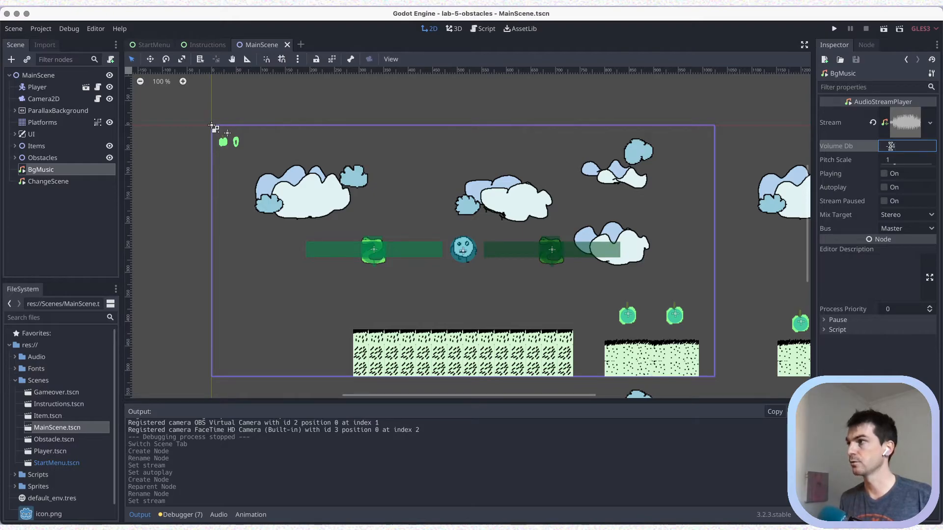
pyautogui.press('Return')
pyautogui.press('super+s')
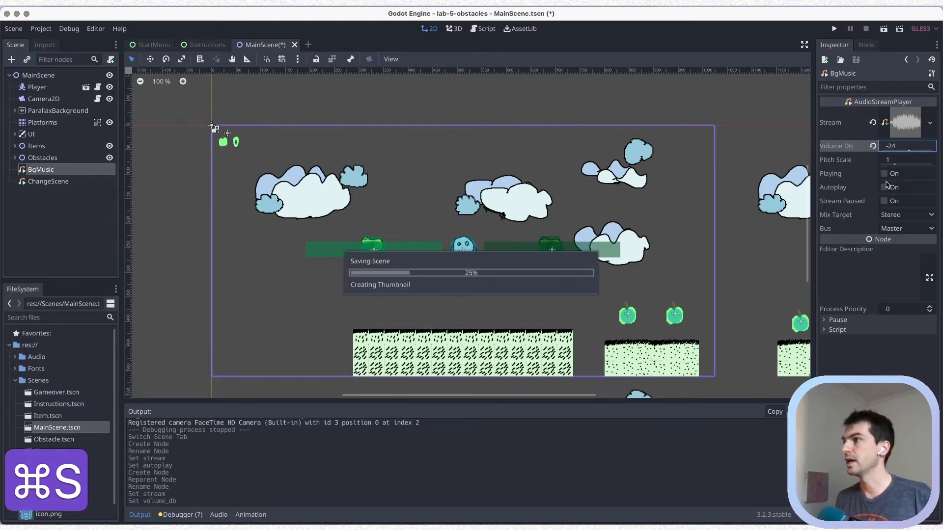
pyautogui.click(885, 188)
pyautogui.press('super+s')
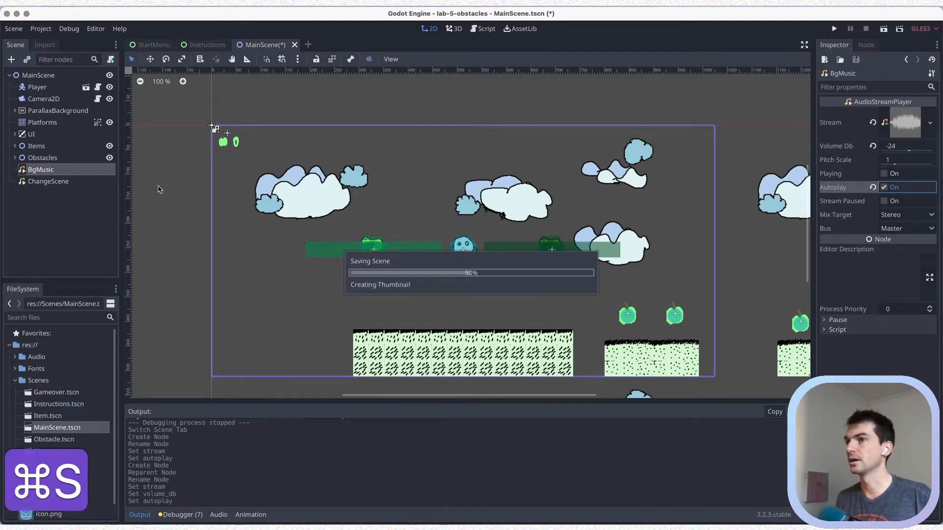
pyautogui.click(49, 182)
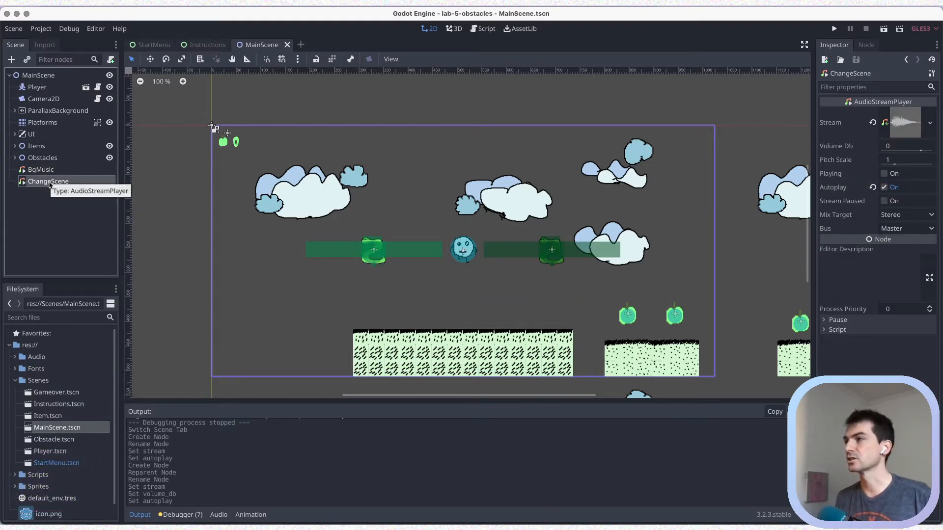
pyautogui.press('super+s')
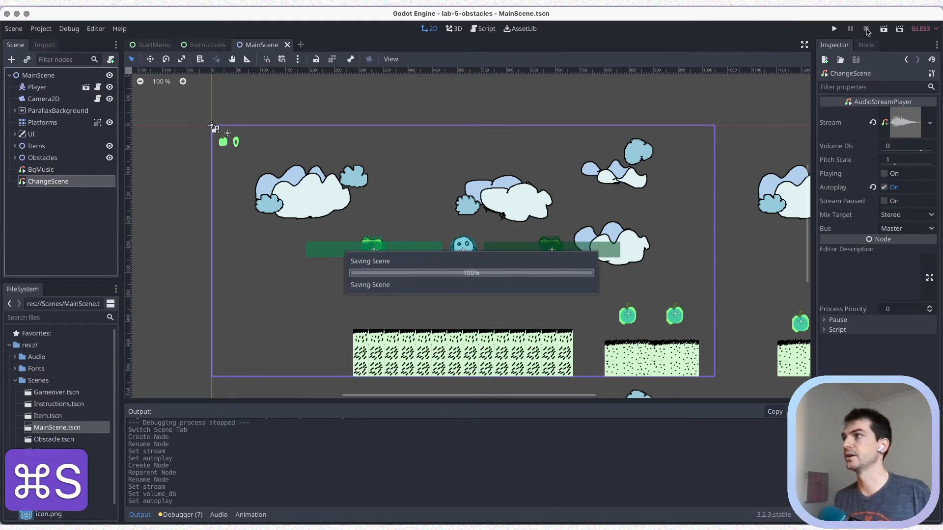
# - Run MainScene and move the player around the snakes to test the background music and scene-change sound
pyautogui.click(884, 28)
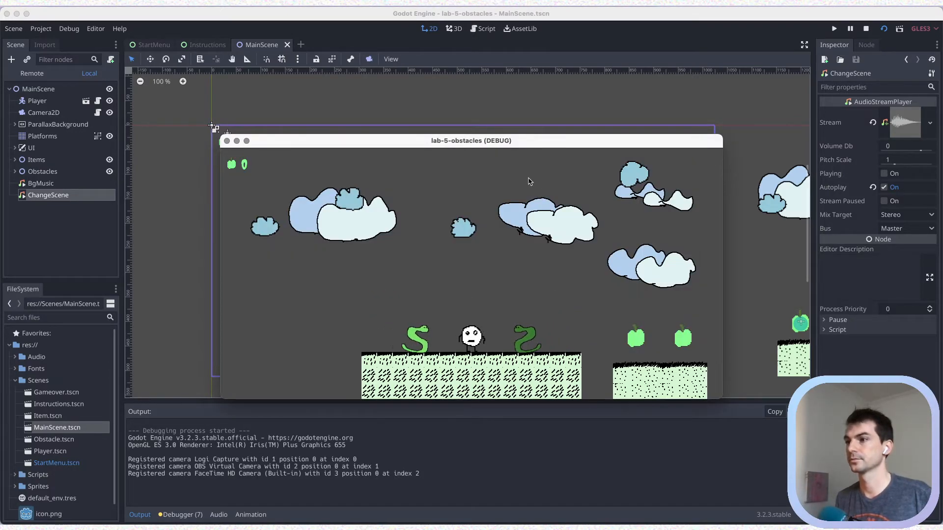
pyautogui.press('Right')
pyautogui.press('Left')
pyautogui.press('Right')
pyautogui.press('Left')
pyautogui.press('Right')
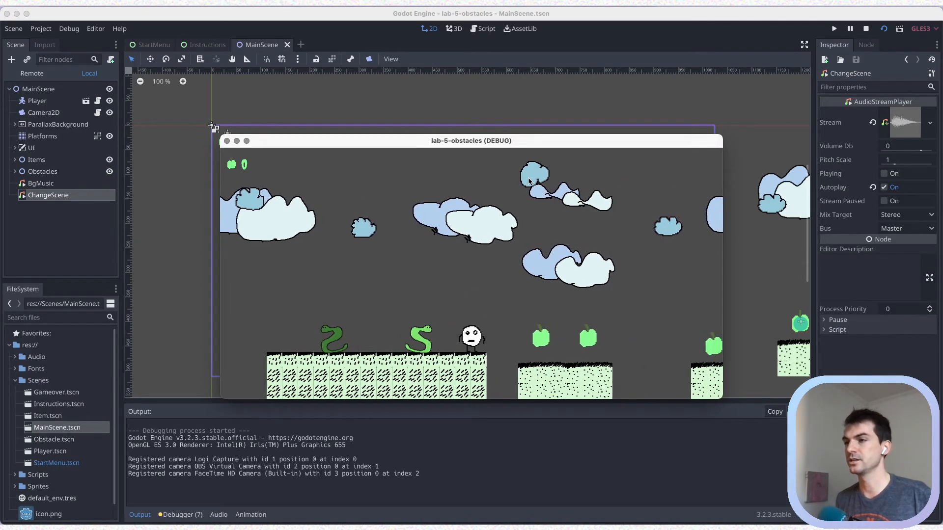
pyautogui.press('Right')
pyautogui.press('Right')
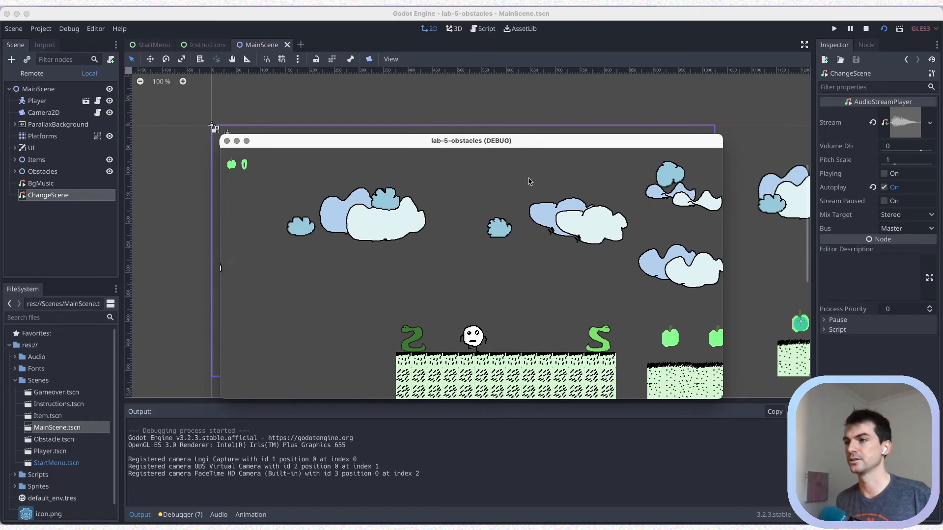
pyautogui.press('Right')
pyautogui.press('Right')
pyautogui.press('Up')
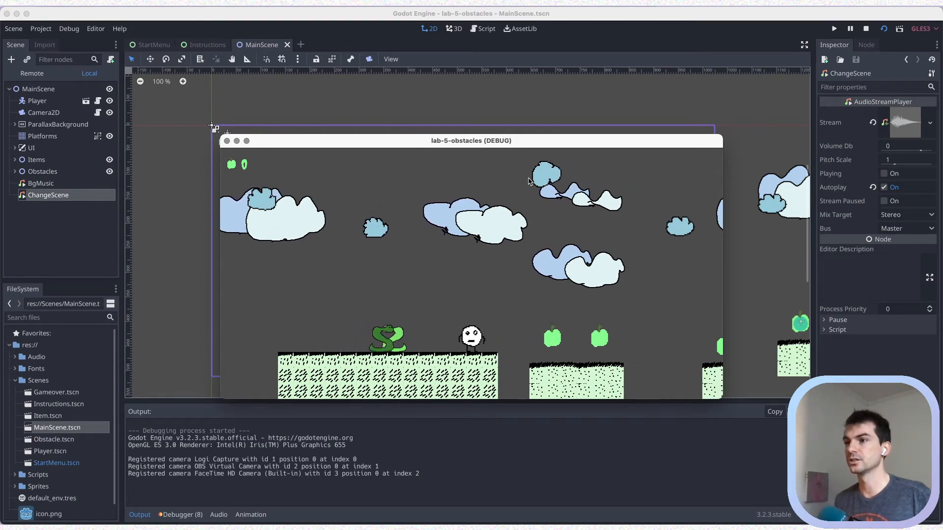
pyautogui.press('Right')
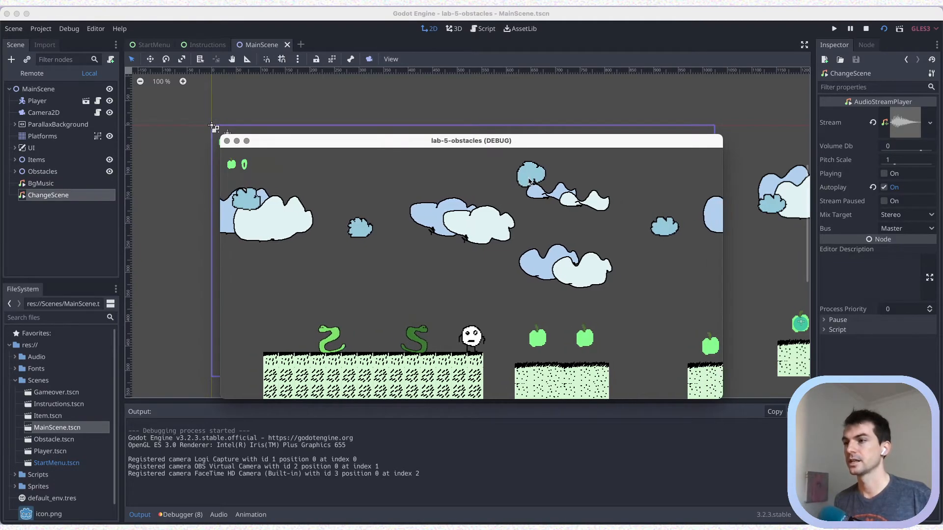
pyautogui.press('Left')
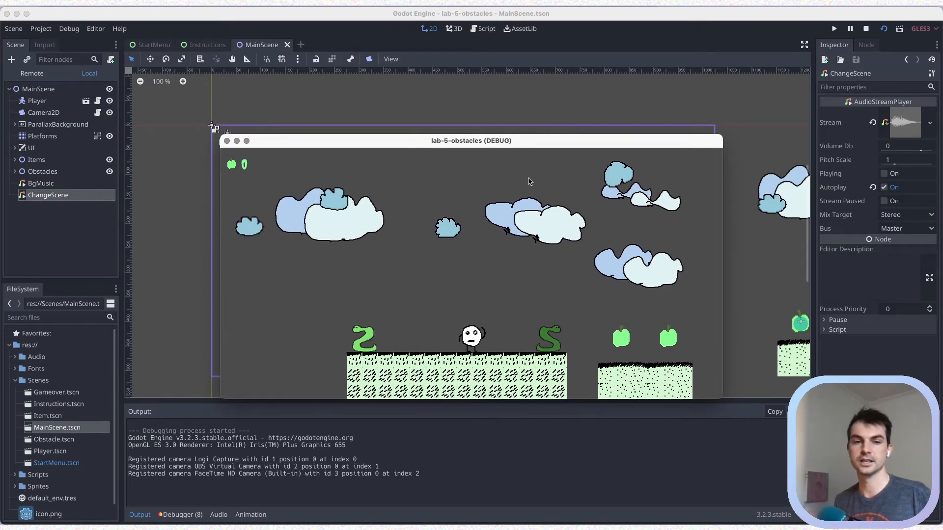
pyautogui.press('Left')
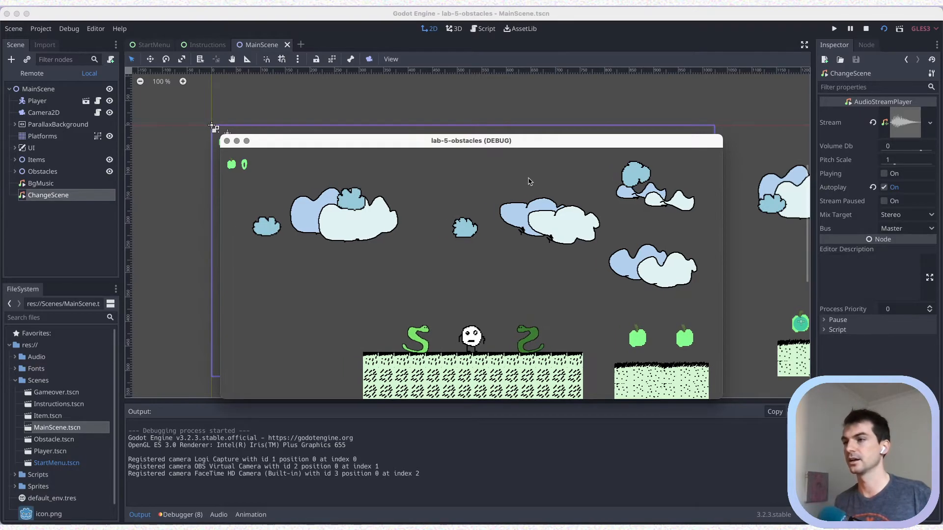
pyautogui.press('Right')
pyautogui.press('Left')
pyautogui.press('Right')
pyautogui.press('Left')
pyautogui.press('Up')
pyautogui.press('Left')
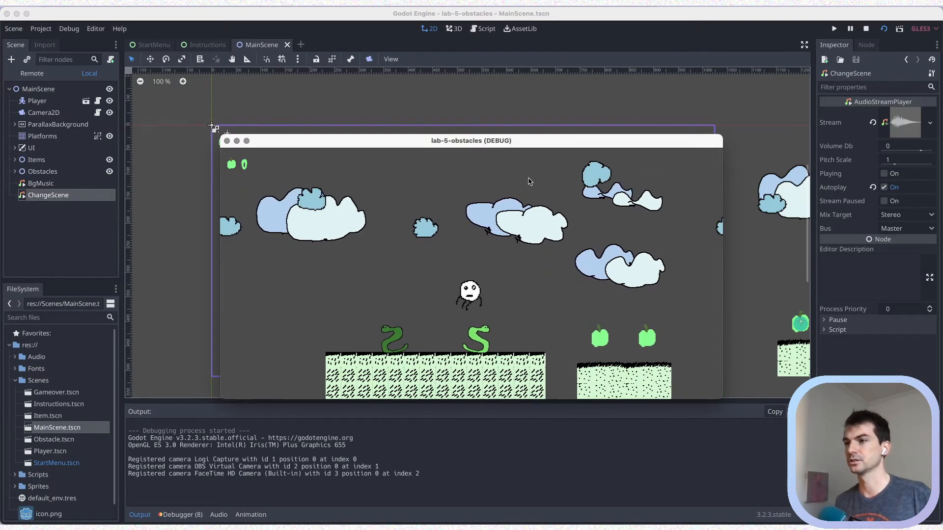
pyautogui.press('Left')
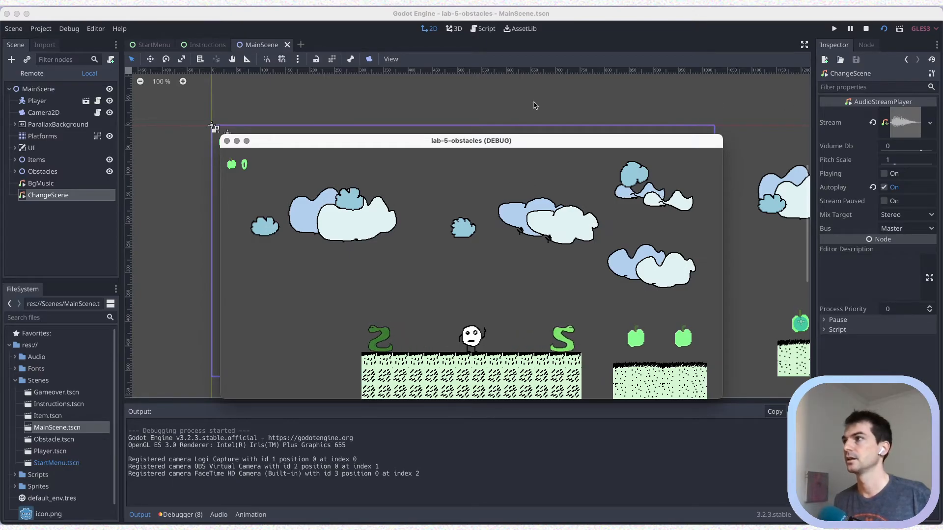
# - Stop the running game and save MainScene
pyautogui.click(227, 141)
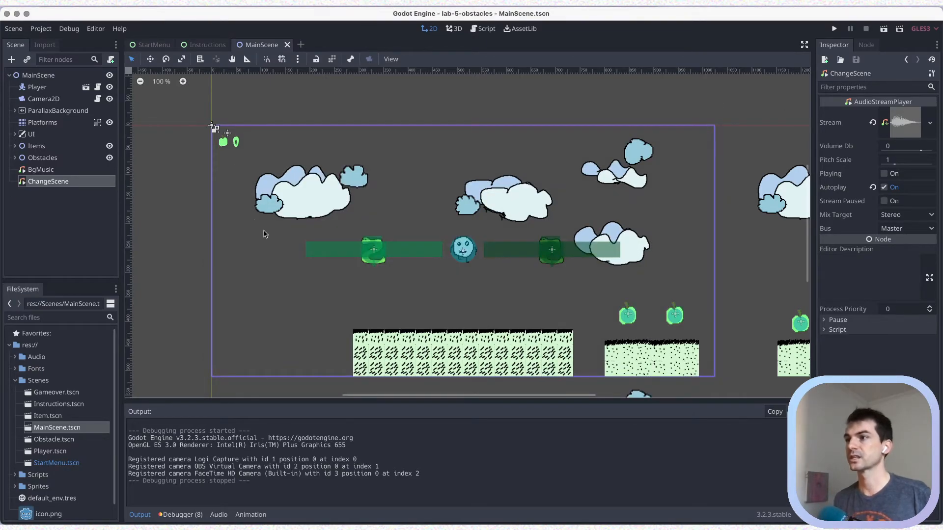
pyautogui.press('super+s')
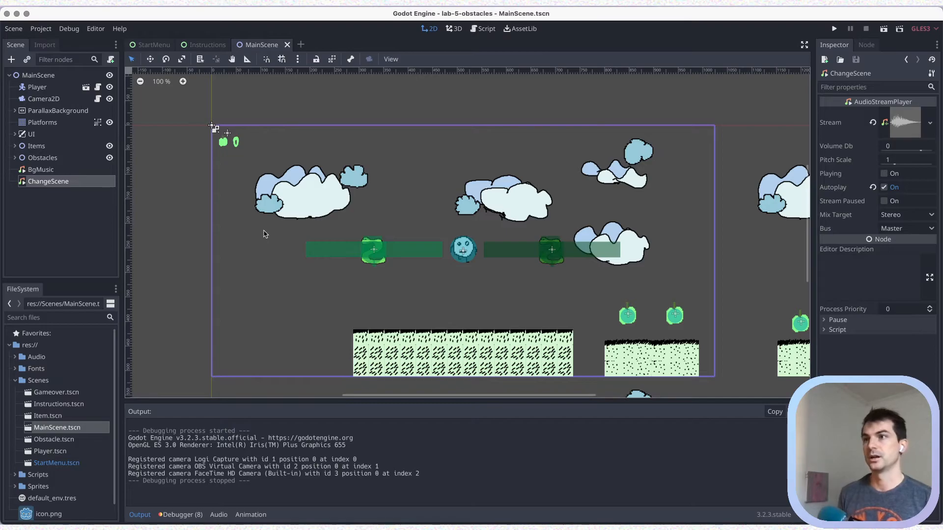
pyautogui.press('super+s')
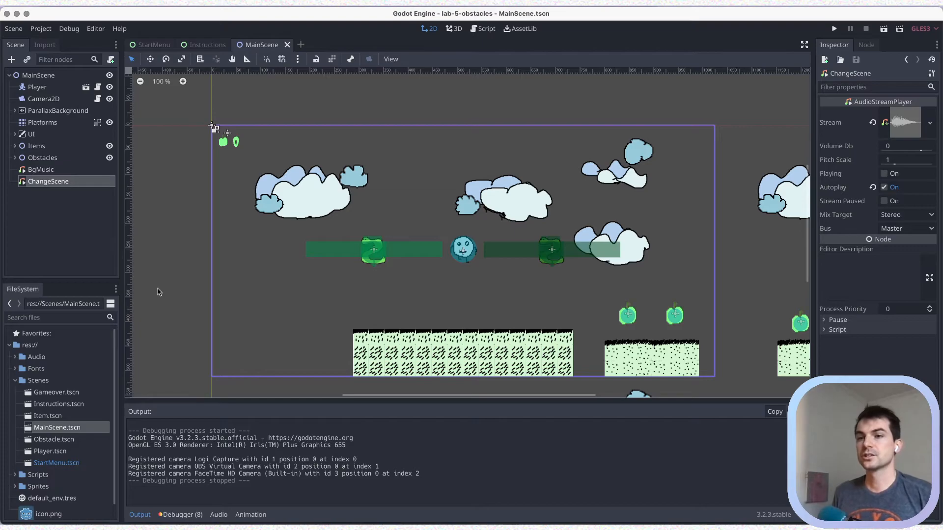
# - Open the Player scene, add an AudioStreamPlayer as a child of the Player node and duplicate it
pyautogui.doubleClick(49, 452)
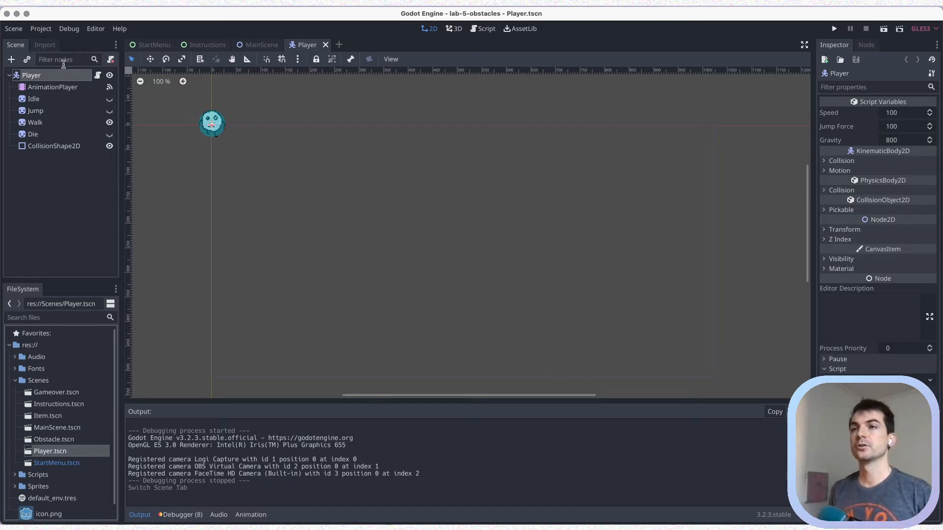
pyautogui.rightClick(36, 77)
pyautogui.click(68, 104)
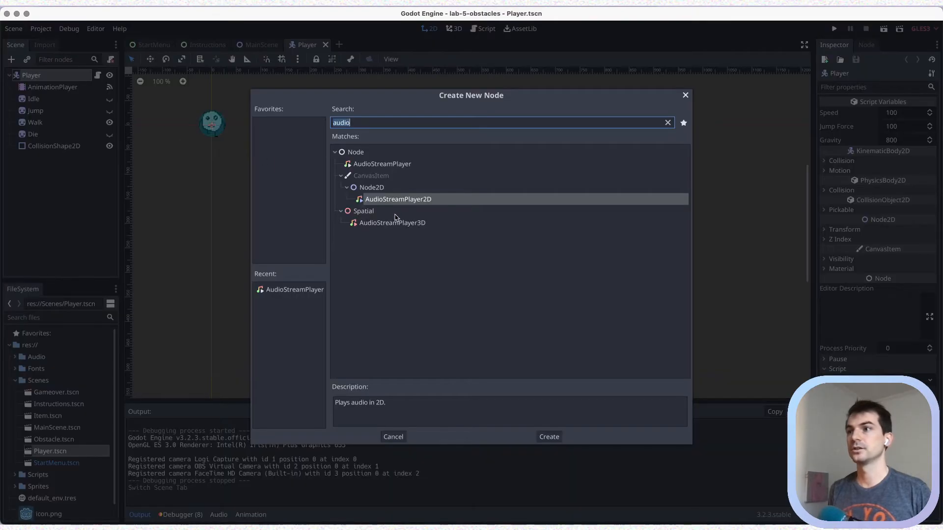
pyautogui.click(387, 167)
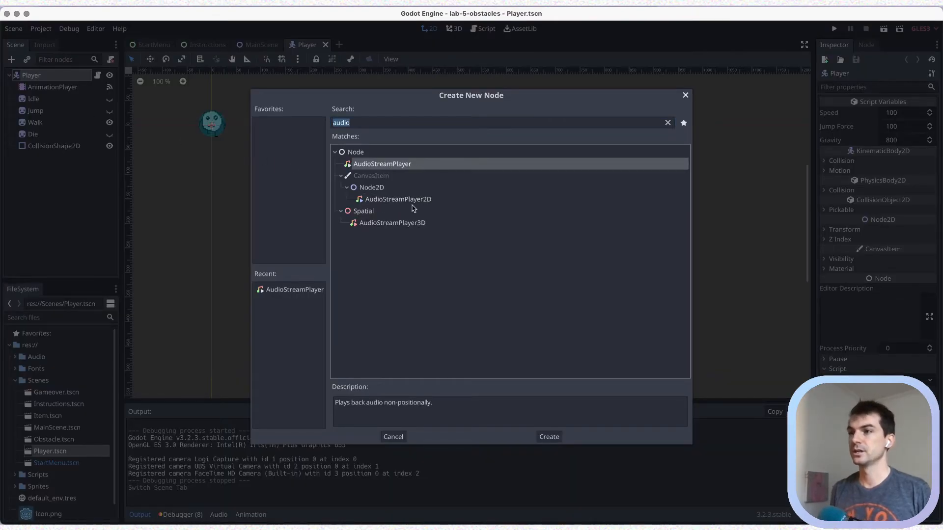
pyautogui.click(549, 438)
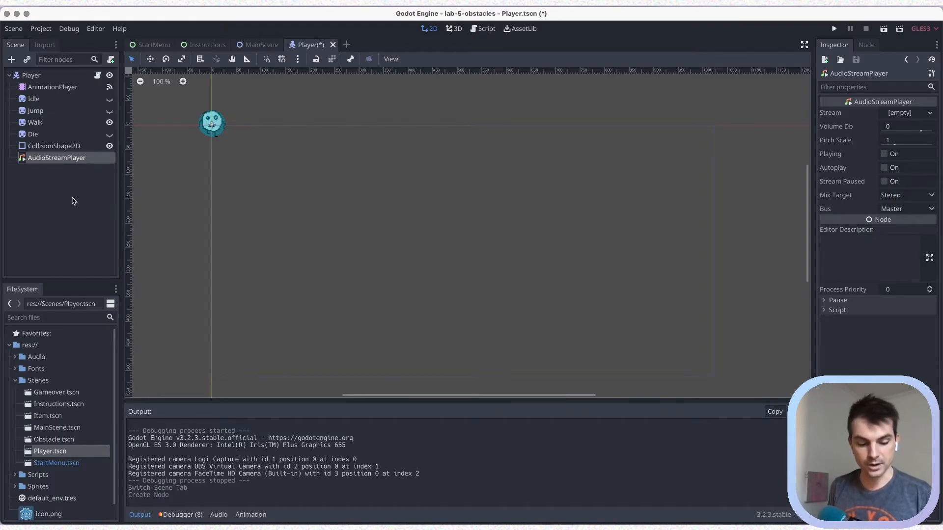
pyautogui.press('super+d')
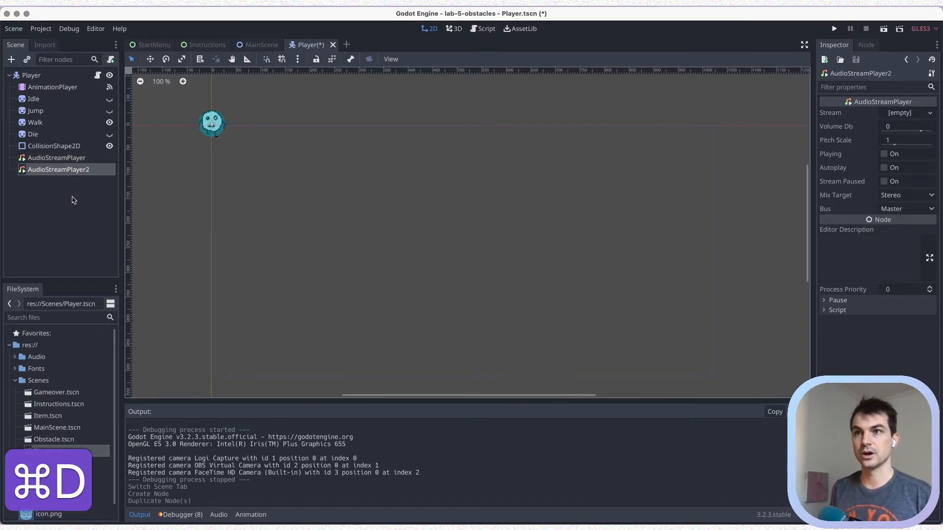
# - Rename the two new audio players JumpSound and GameoverSound, and save the Player scene
pyautogui.doubleClick(60, 159)
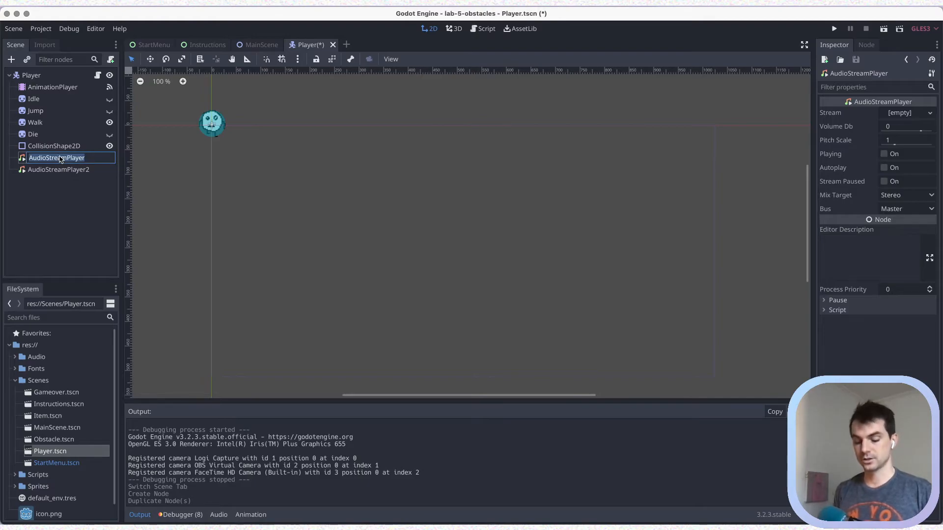
pyautogui.write('JumpSound')
pyautogui.press('Return')
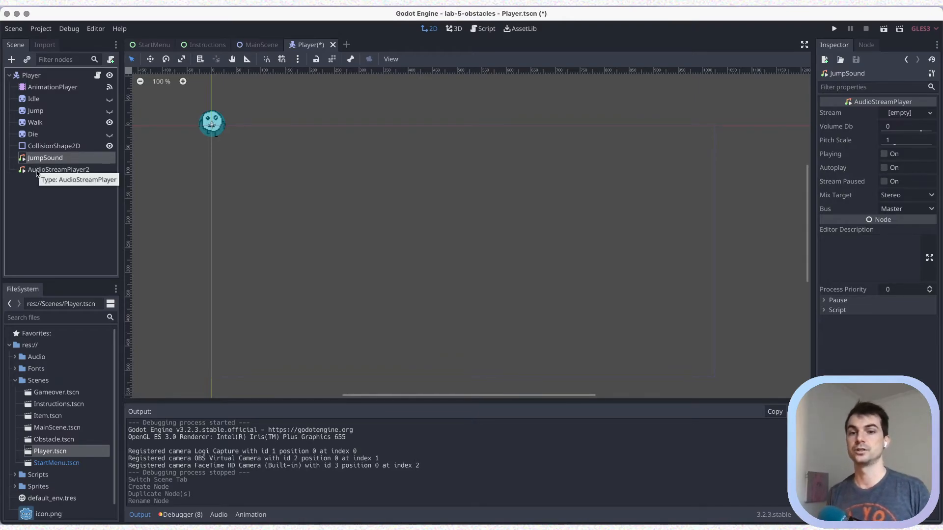
pyautogui.doubleClick(43, 170)
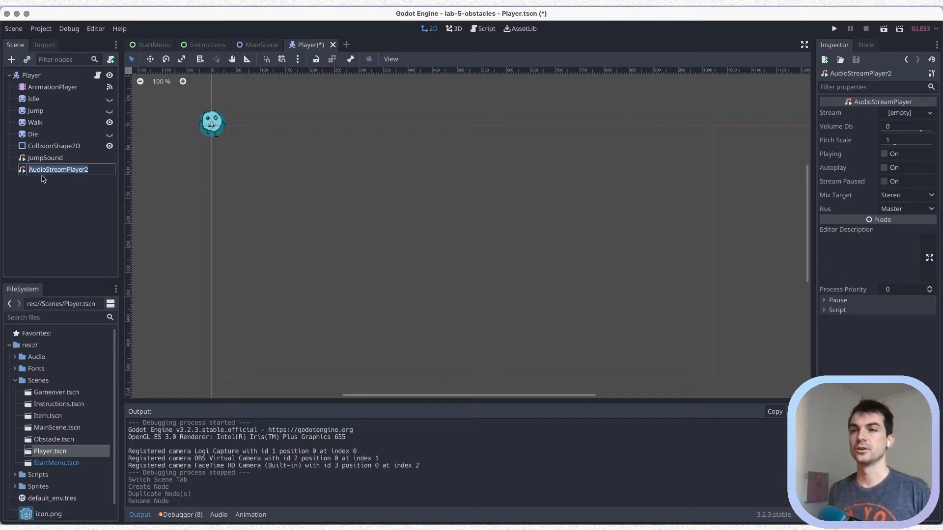
pyautogui.write('Ga')
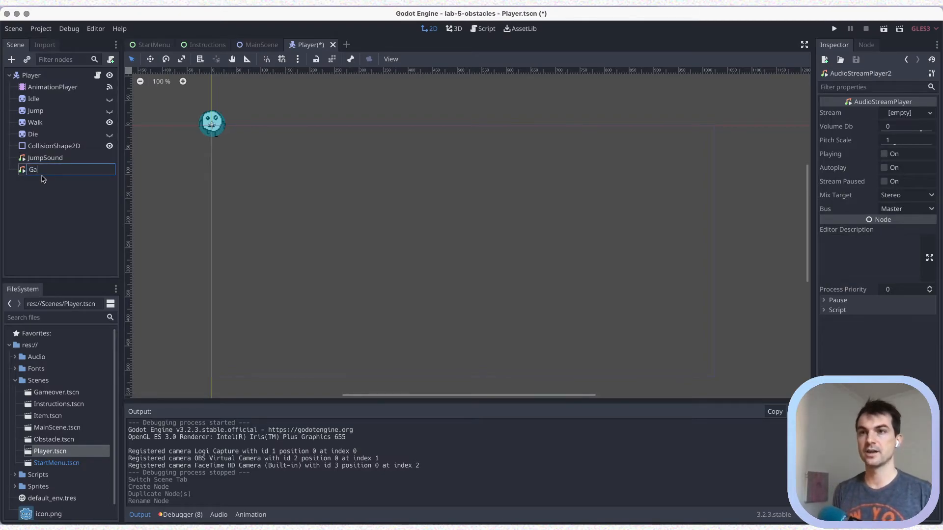
pyautogui.write('meoverSou')
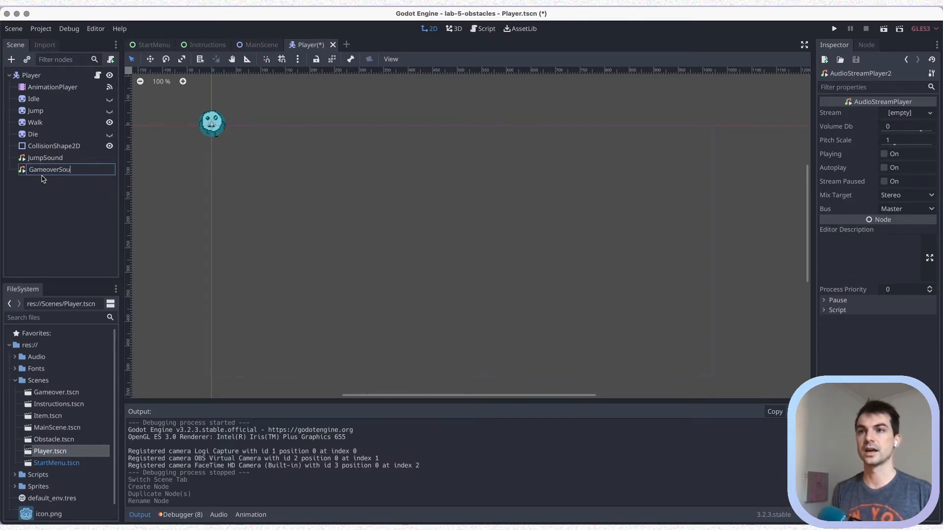
pyautogui.write('nd')
pyautogui.press('Return')
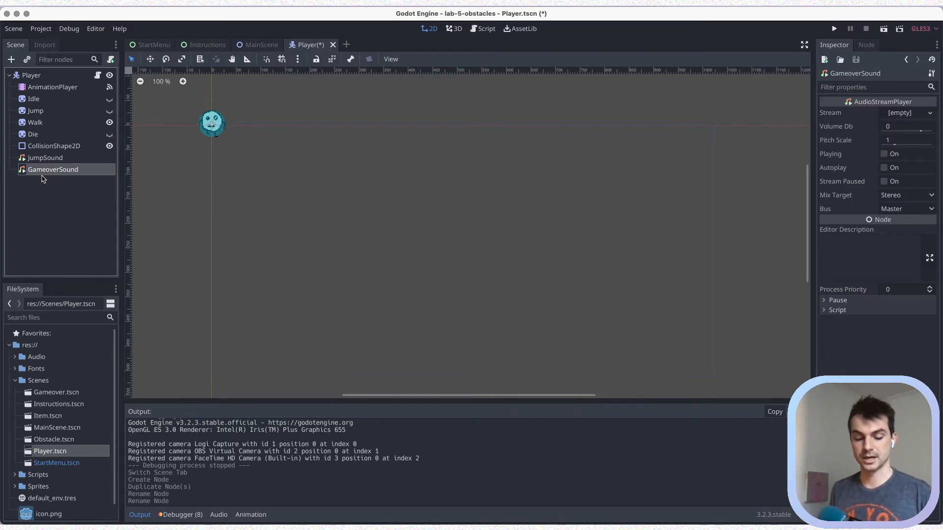
pyautogui.press('super+s')
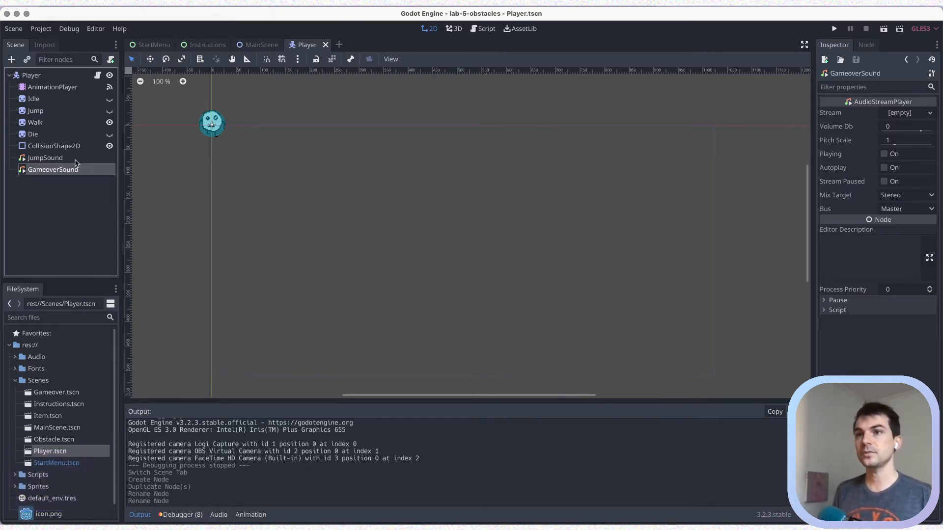
# - Assign Jump 5.wav from the Audio folder as the JumpSound node's Stream and save the Player scene
pyautogui.click(67, 158)
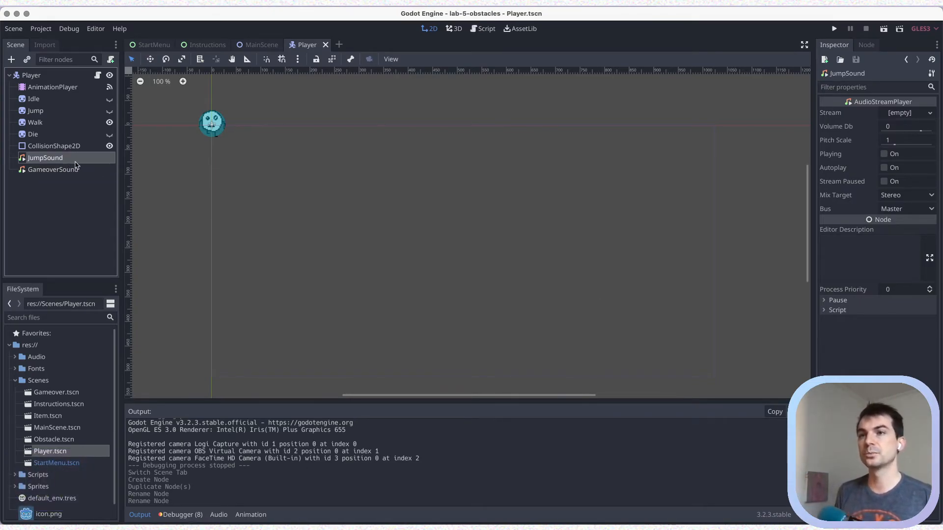
pyautogui.click(931, 114)
pyautogui.click(839, 189)
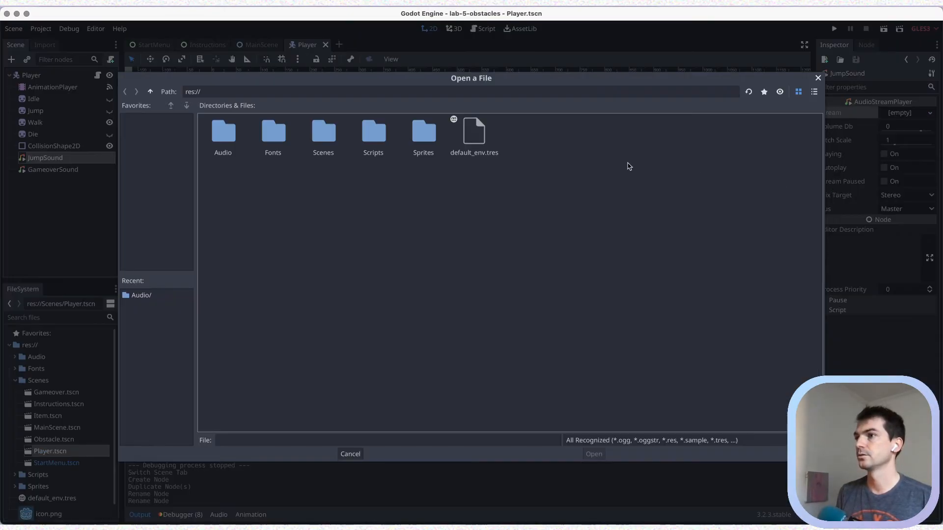
pyautogui.doubleClick(227, 135)
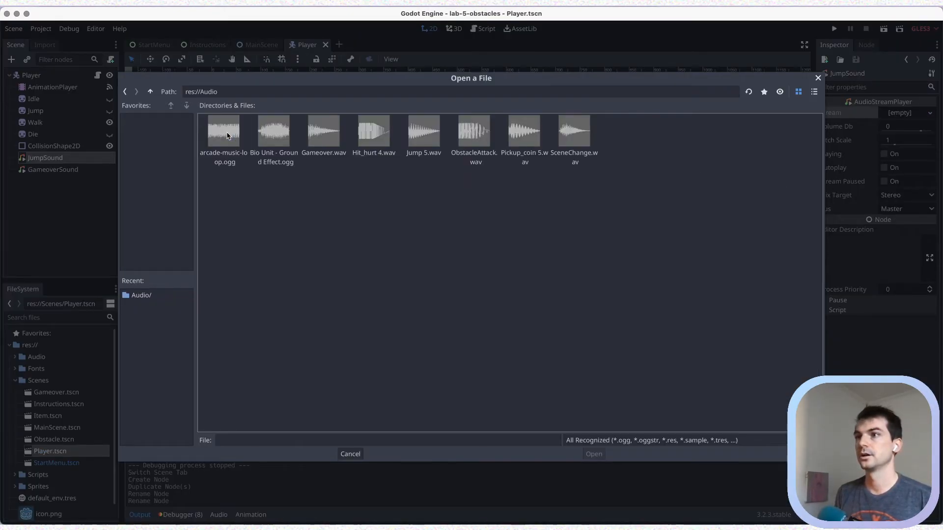
pyautogui.click(423, 134)
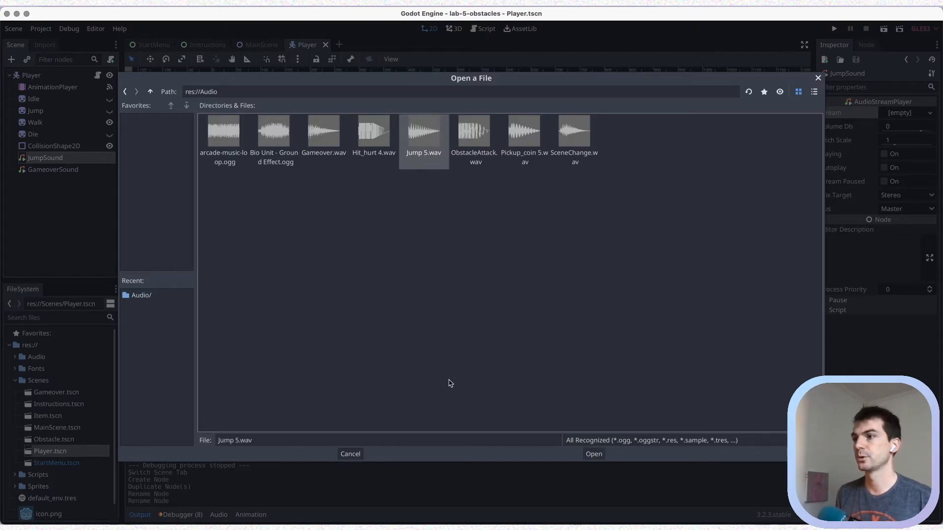
pyautogui.click(593, 454)
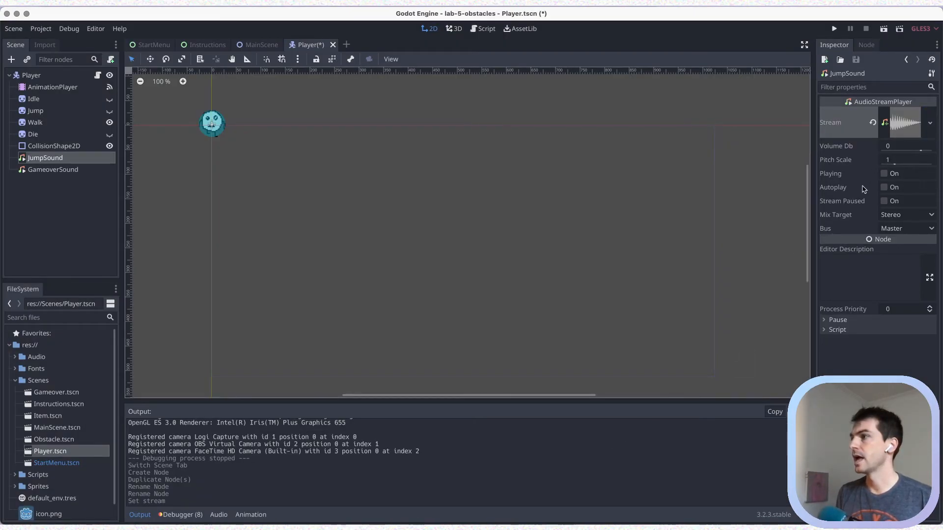
pyautogui.moveTo(865, 191)
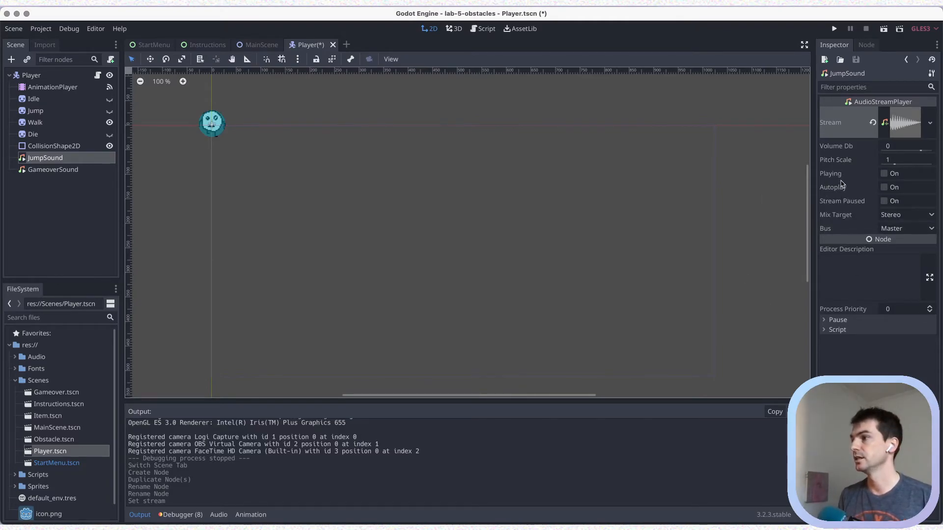
pyautogui.press('super+s')
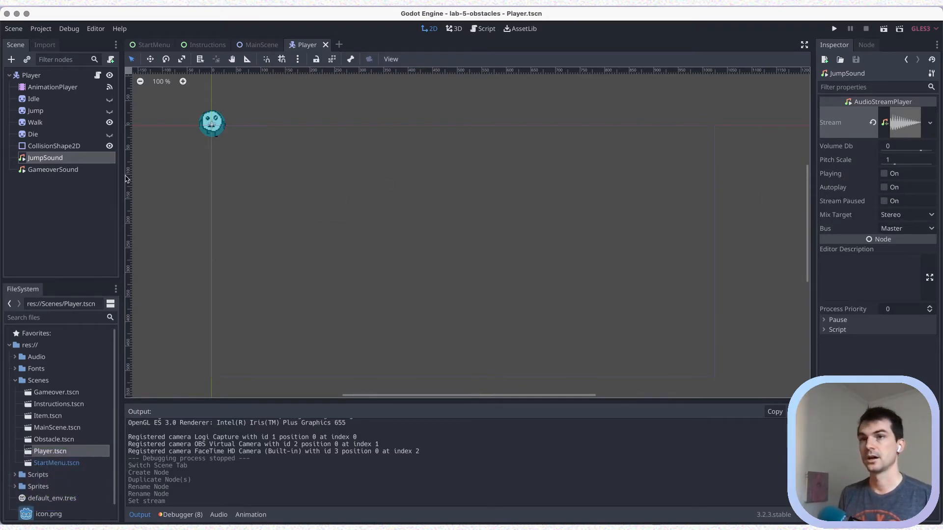
# - Assign Gameover.wav from the Audio folder as the GameoverSound node's Stream and save the Player scene
pyautogui.click(74, 170)
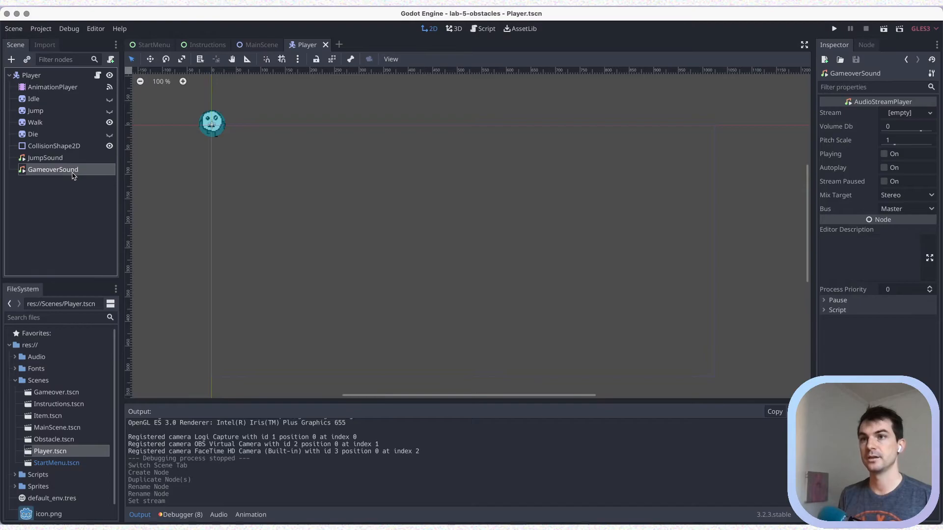
pyautogui.click(932, 113)
pyautogui.click(831, 191)
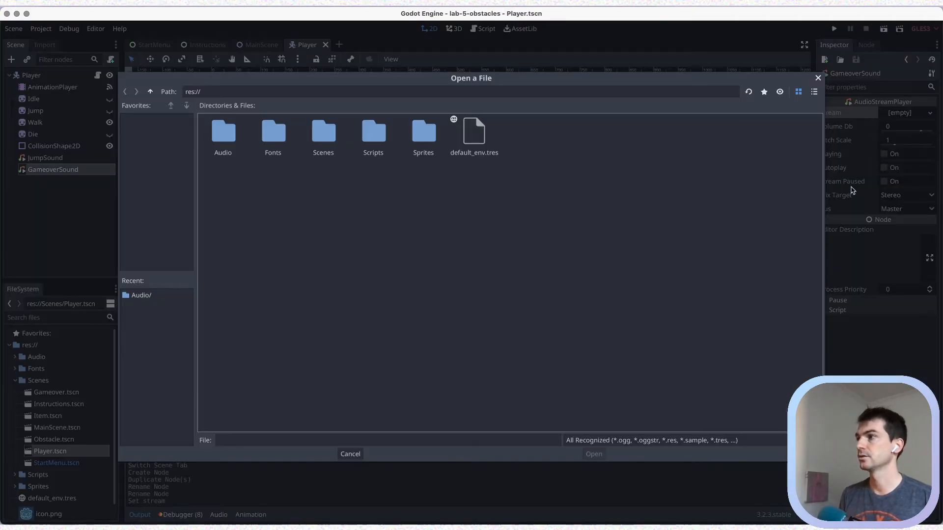
pyautogui.doubleClick(238, 142)
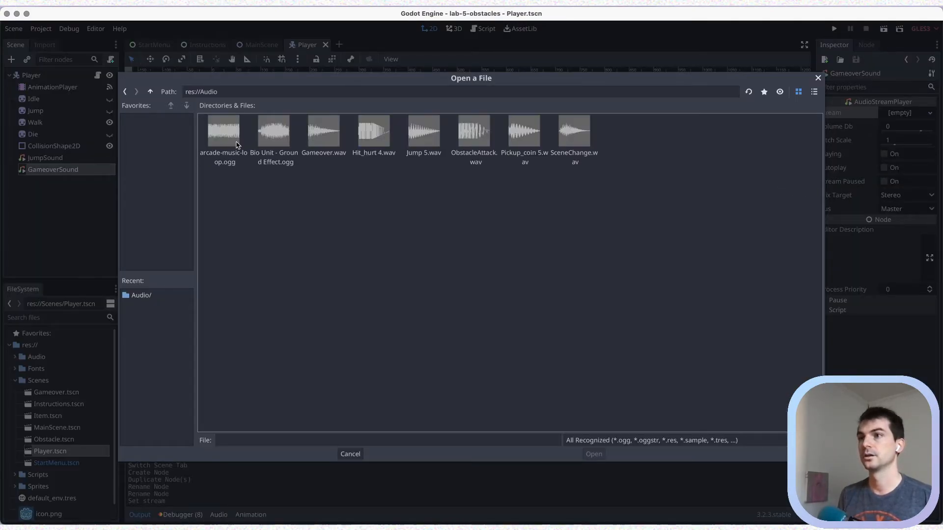
pyautogui.click(326, 140)
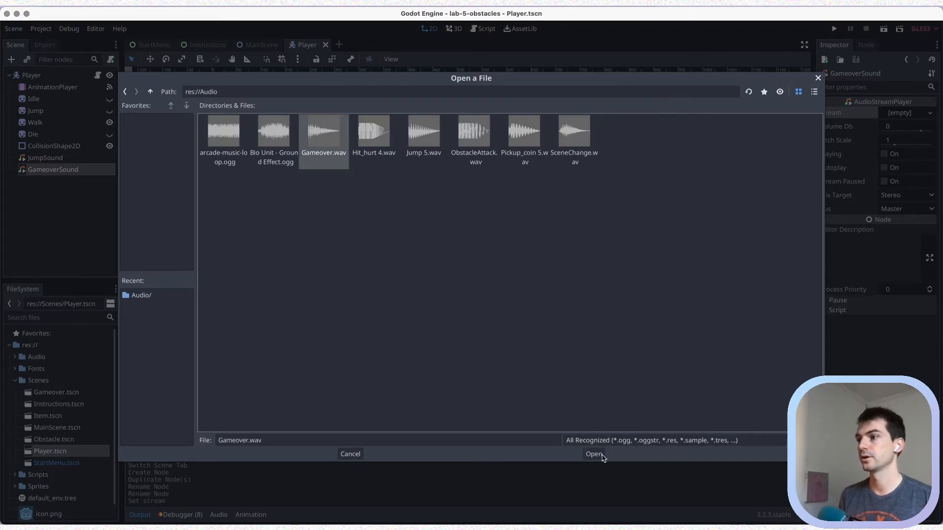
pyautogui.press('Return')
pyautogui.press('super+s')
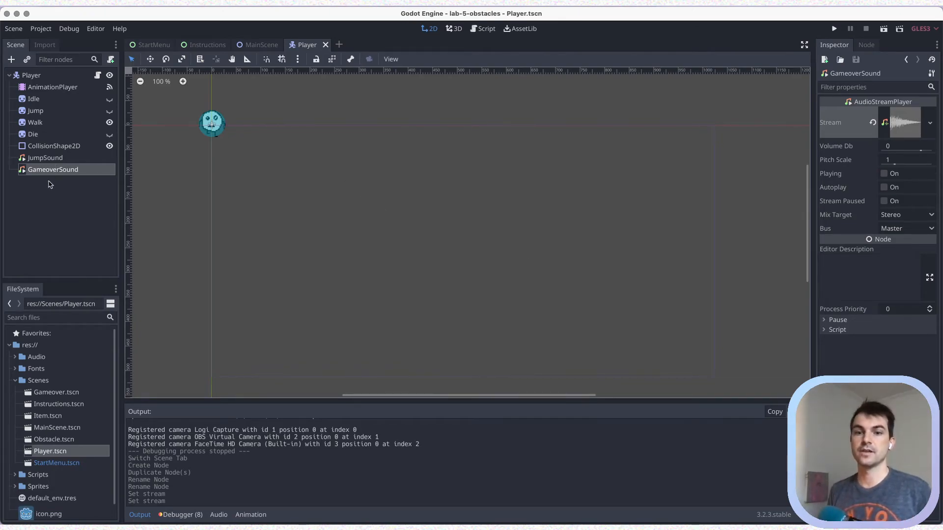
# - Open the Player node's script and place the cursor after vel.y -= jumpForce in the jump input block
pyautogui.click(97, 76)
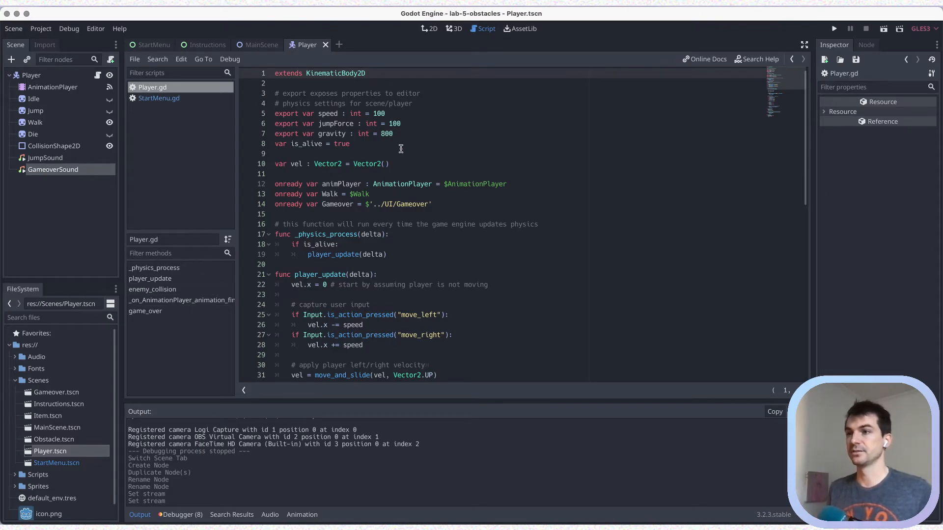
pyautogui.scroll(-3, 452, 149)
pyautogui.scroll(-5, 449, 150)
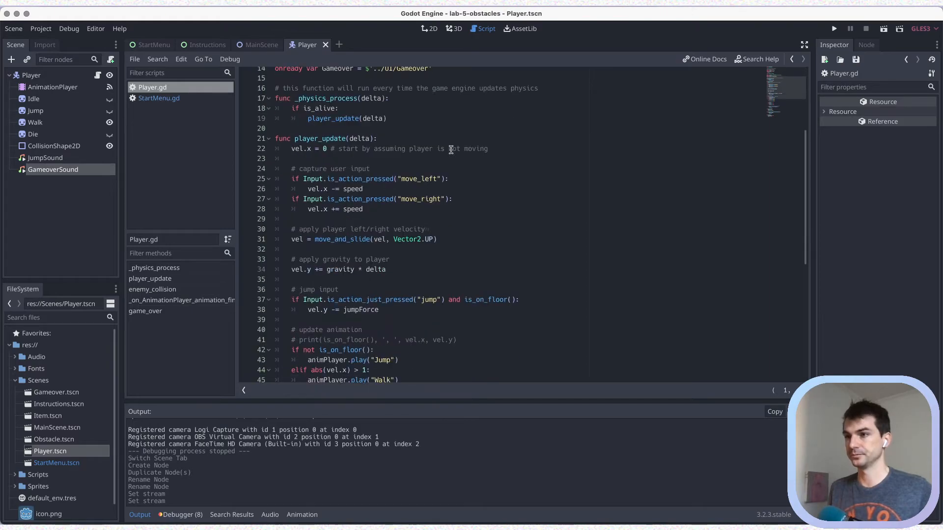
pyautogui.click(299, 226)
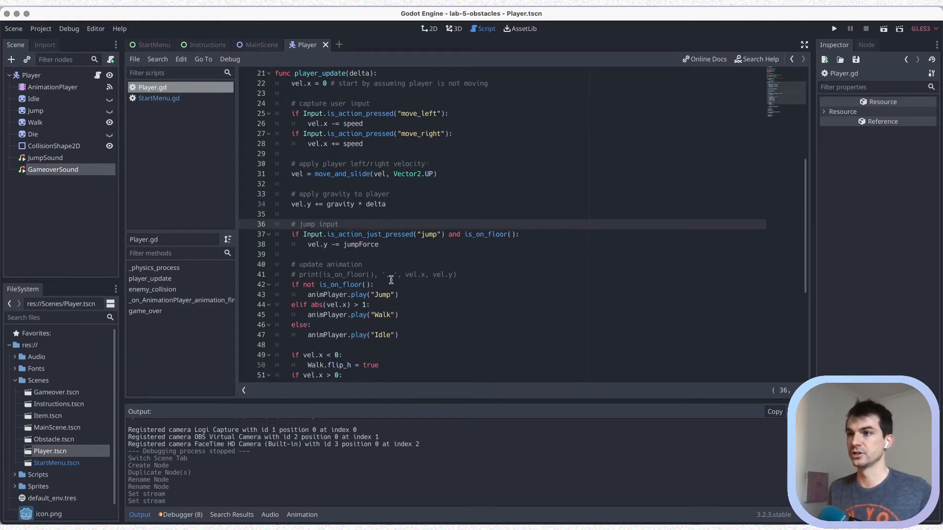
pyautogui.scroll(-2, 353, 231)
pyautogui.click(307, 187)
pyautogui.moveTo(353, 190); pyautogui.dragTo(391, 191)
pyautogui.click(391, 188)
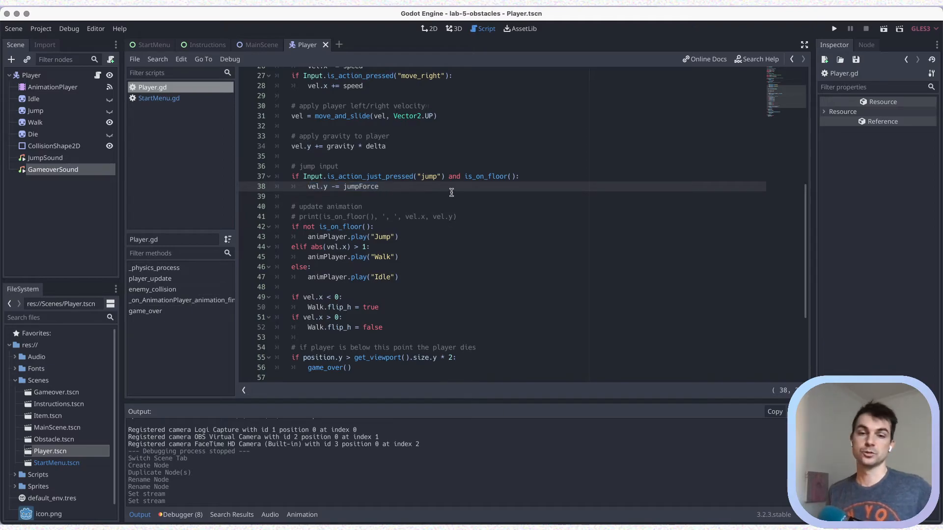
# - Add the line $JumpSound.play() below vel.y -= jumpForce and save the Player script
pyautogui.press('Return')
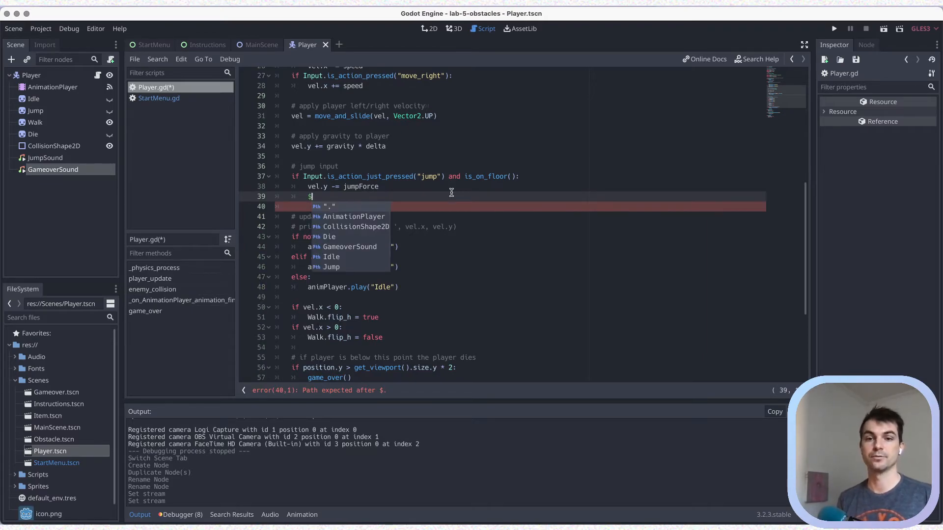
pyautogui.write('J')
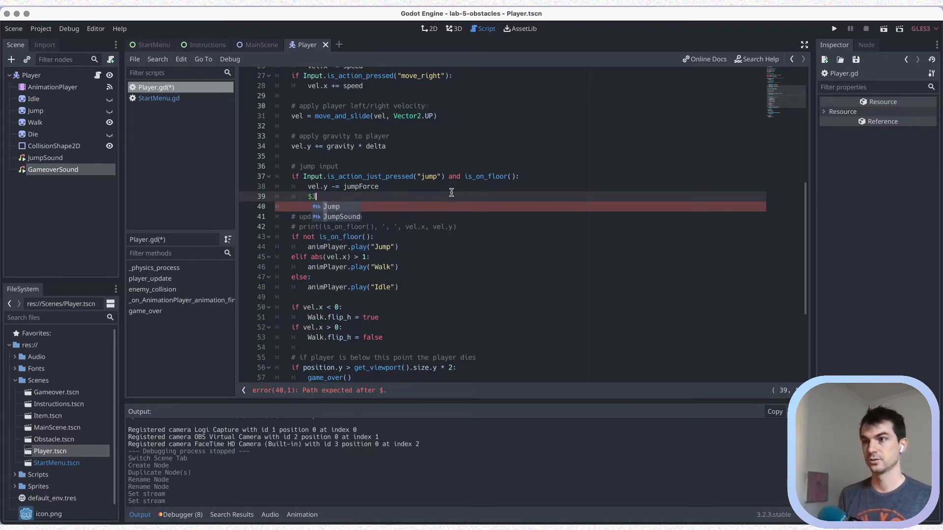
pyautogui.write('umpSound')
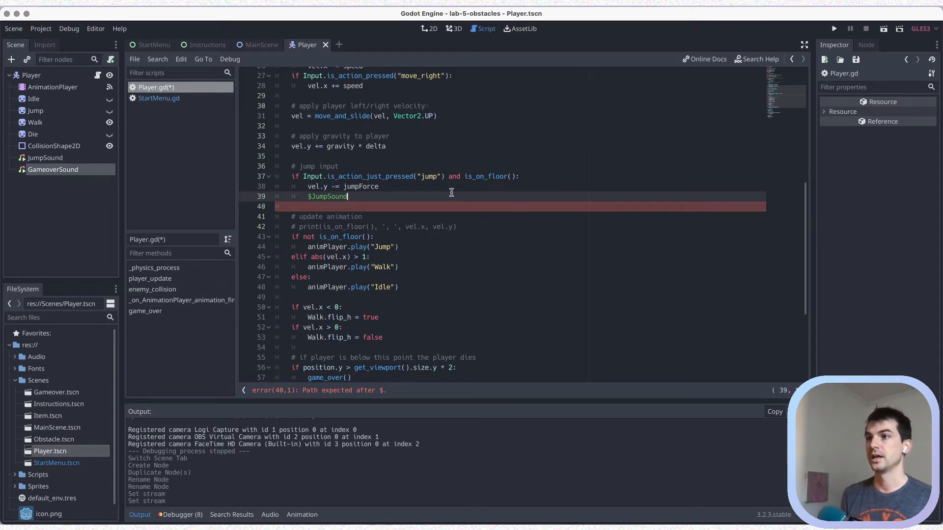
pyautogui.press('BackSpace')
pyautogui.press('BackSpace')
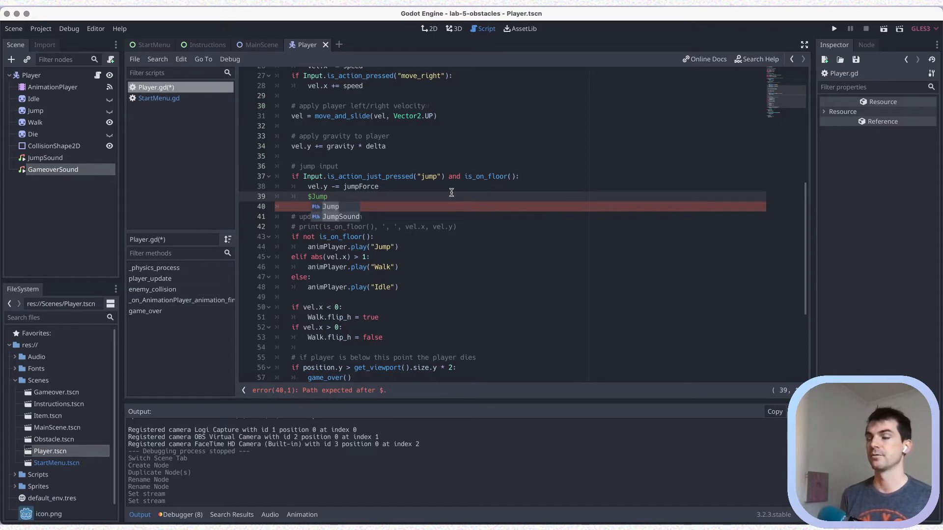
pyautogui.press('Down')
pyautogui.press('Return')
pyautogui.write('.play')
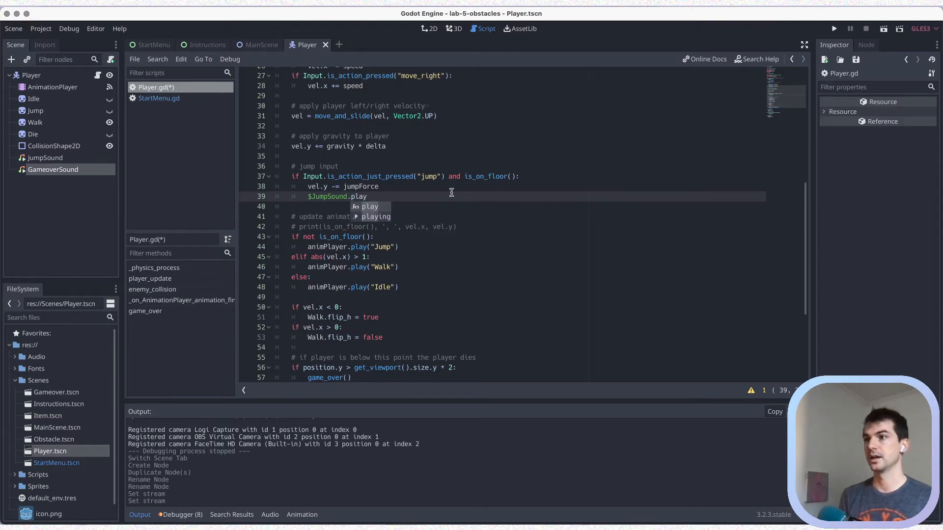
pyautogui.press('Return')
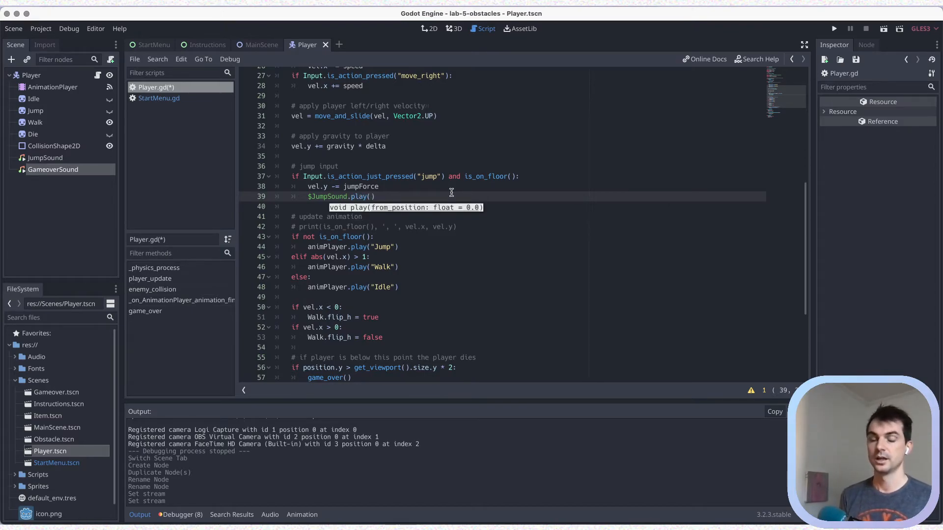
pyautogui.press('super+s')
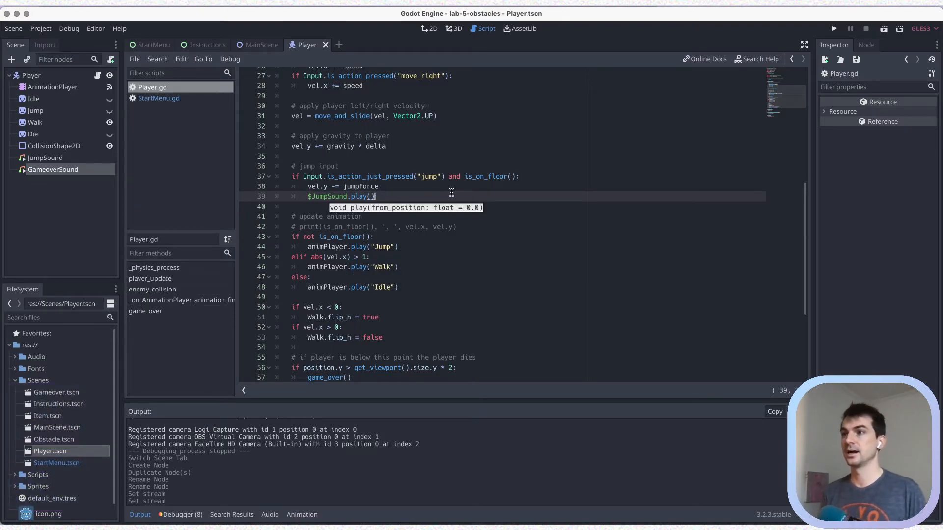
pyautogui.press('super+s')
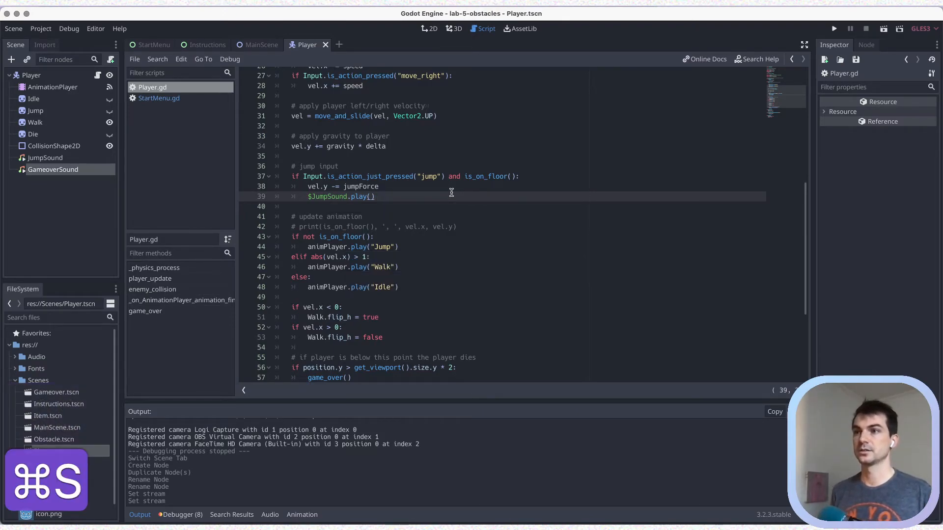
pyautogui.press('super+s')
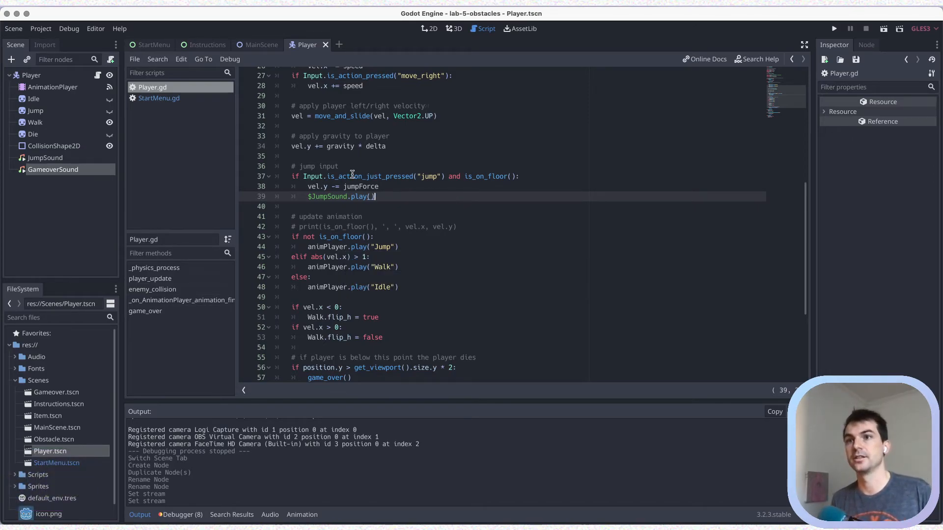
# - Insert a $GameoverSound reference as the first line of the game_over() function and save the script
pyautogui.scroll(-5, 363, 156)
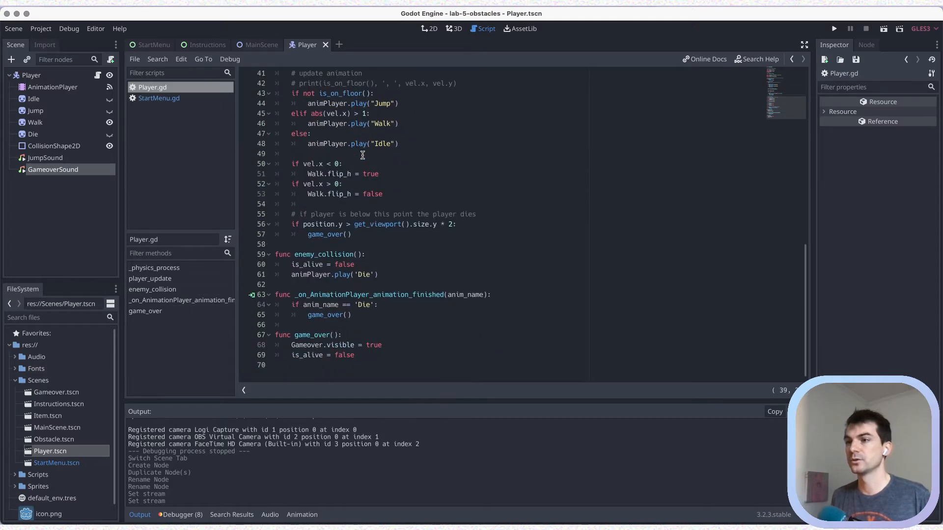
pyautogui.click(310, 336)
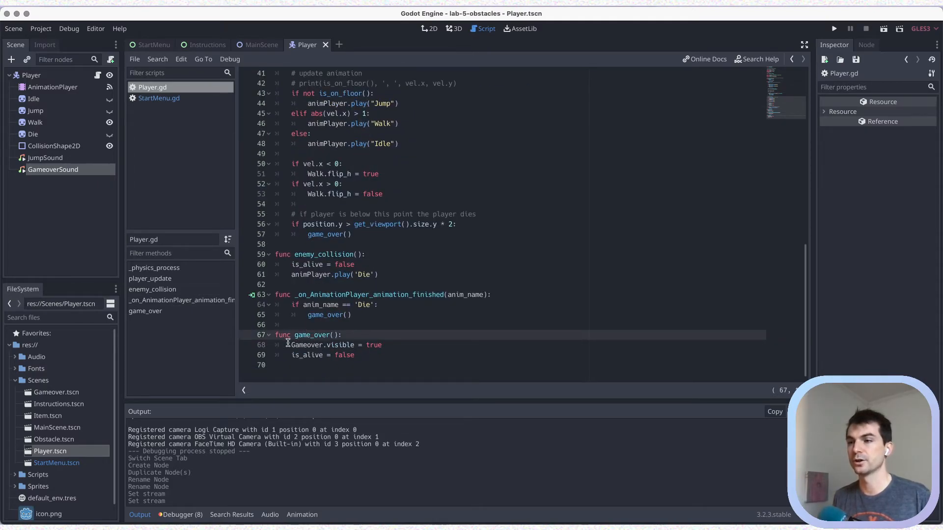
pyautogui.click(303, 346)
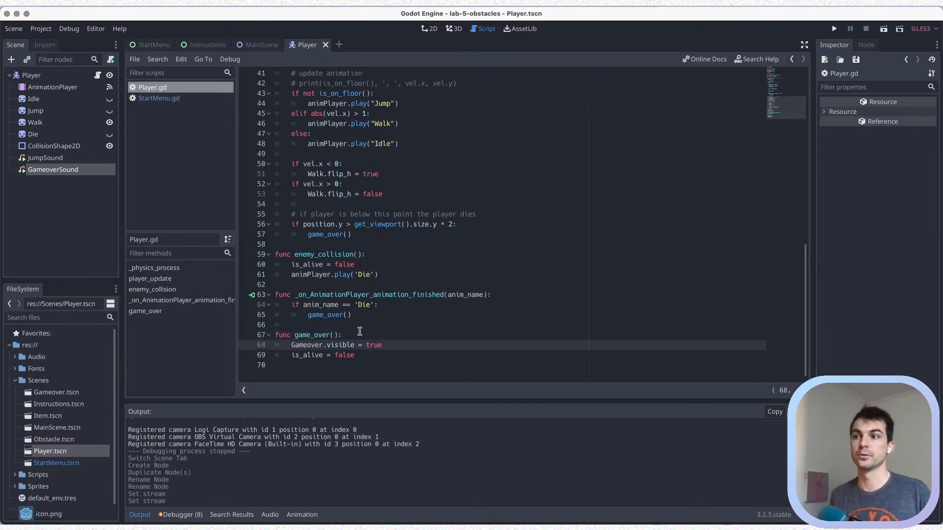
pyautogui.click(360, 333)
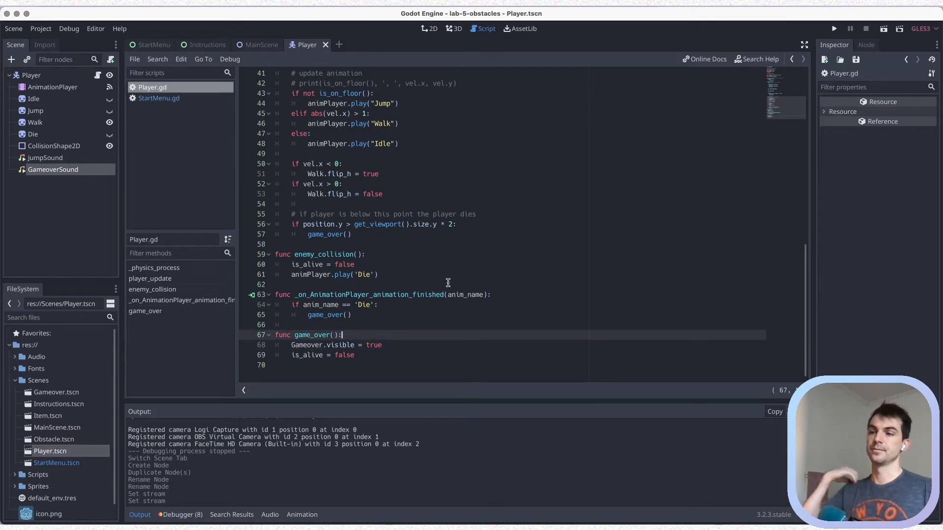
pyautogui.press('Return')
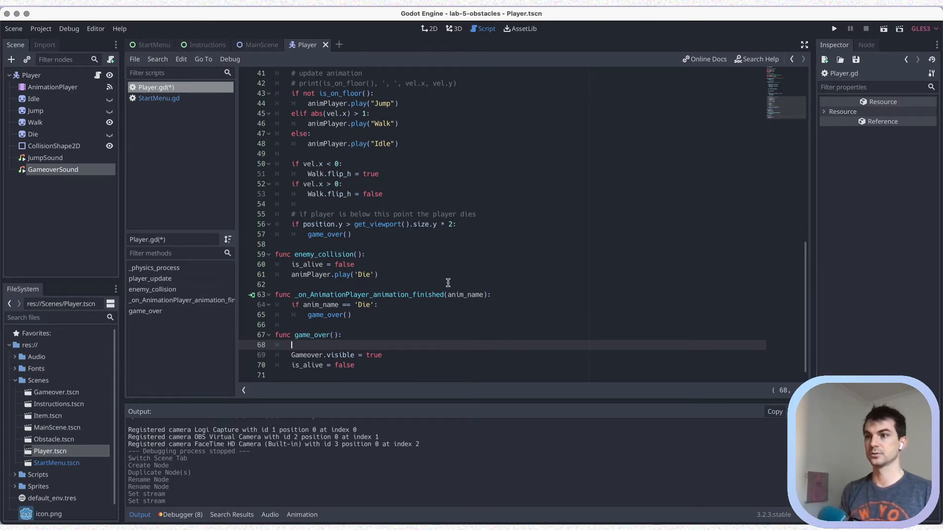
pyautogui.write('$GameOVer')
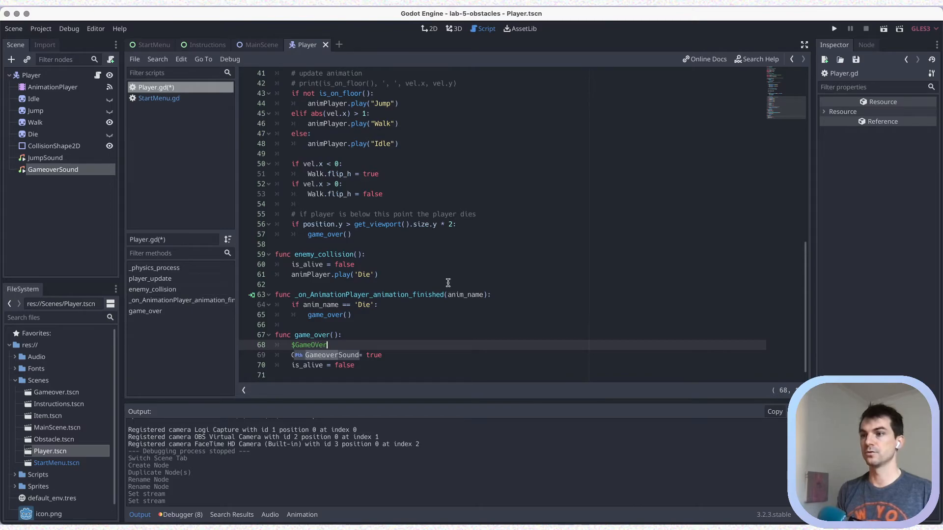
pyautogui.press('Return')
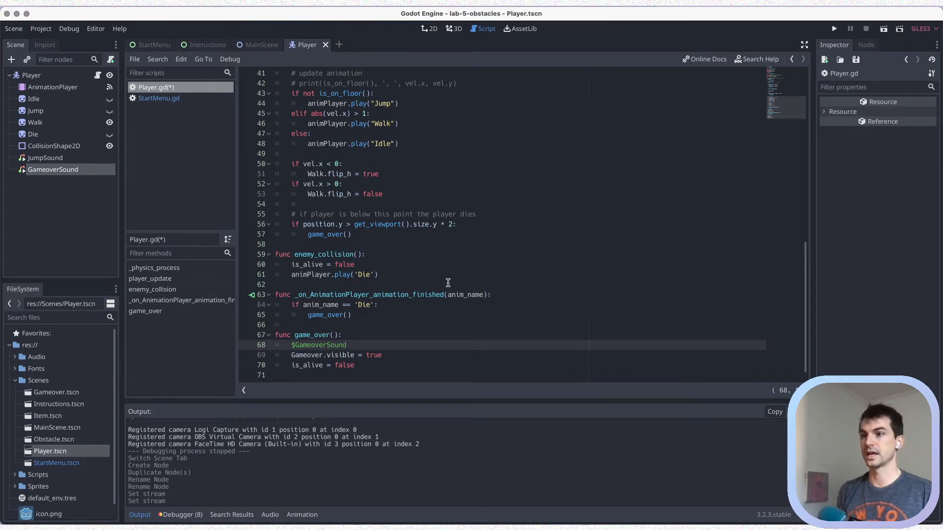
pyautogui.press('super+s')
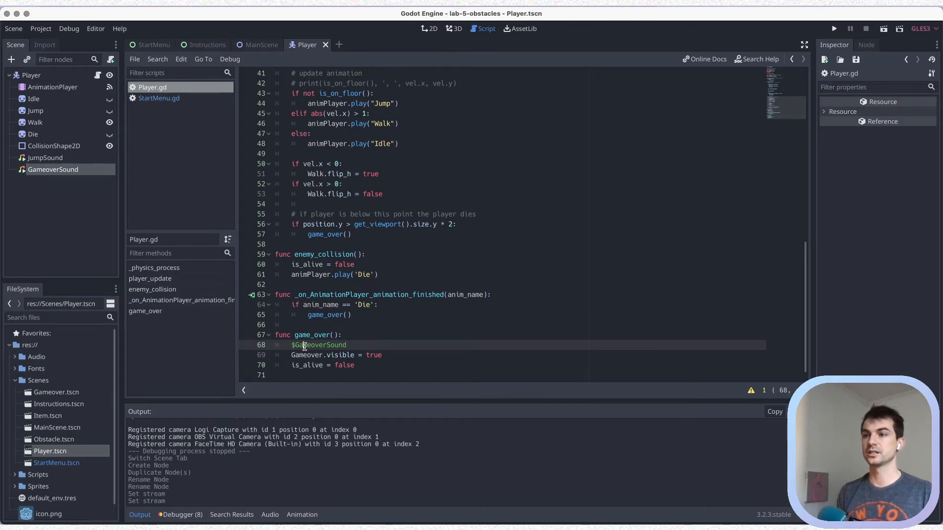
# - Complete the $GameoverSound reference in game_over() with a .play() call and save the script
pyautogui.click(40, 172)
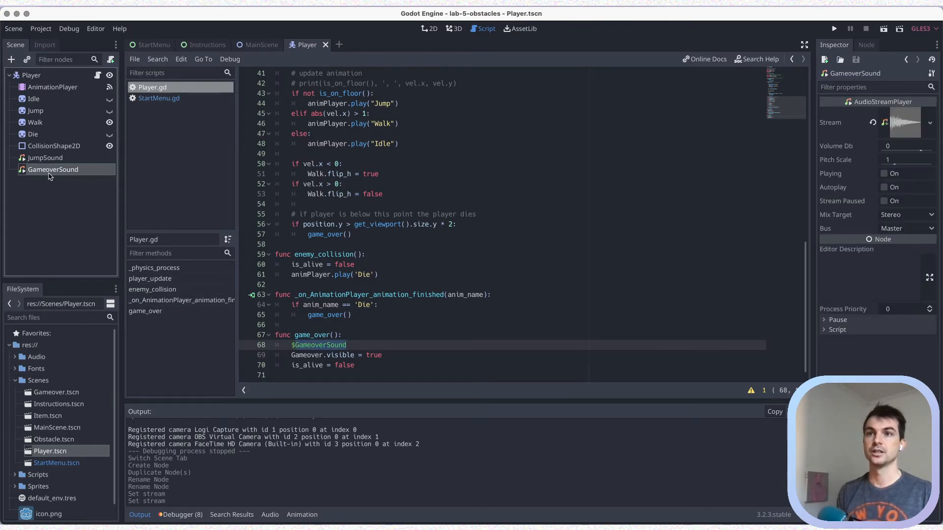
pyautogui.click(375, 344)
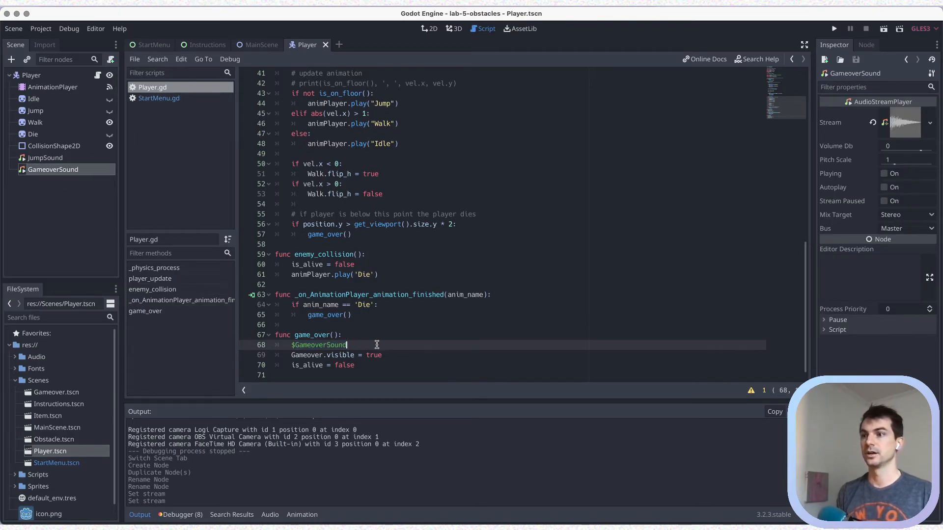
pyautogui.write('.')
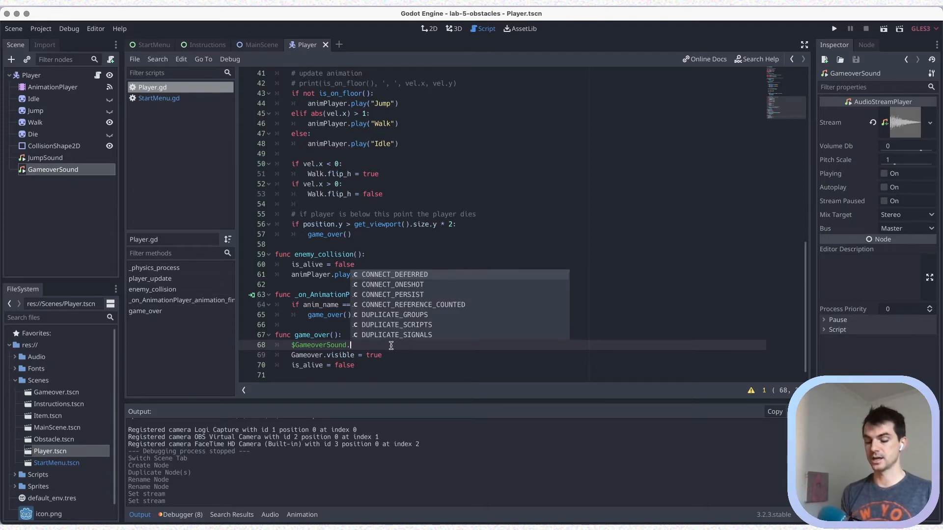
pyautogui.write('play()')
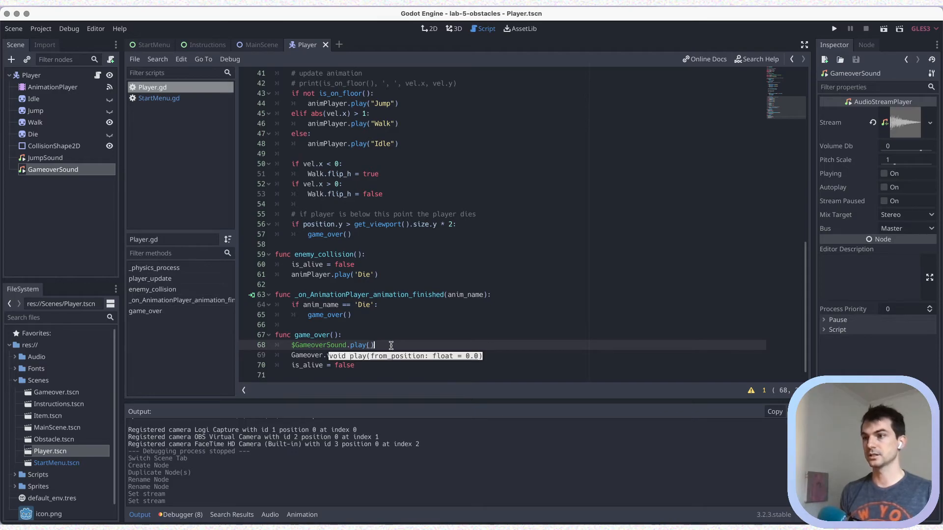
pyautogui.press('super+s')
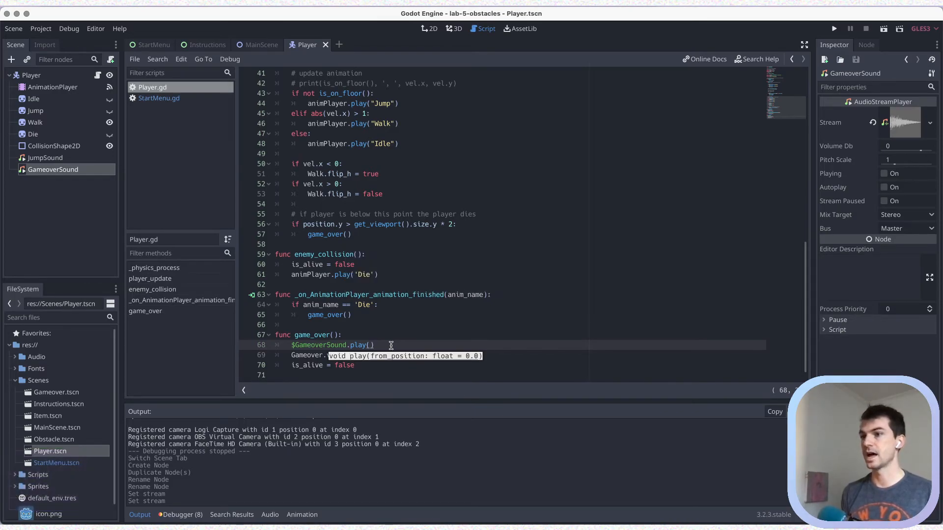
pyautogui.press('super+s')
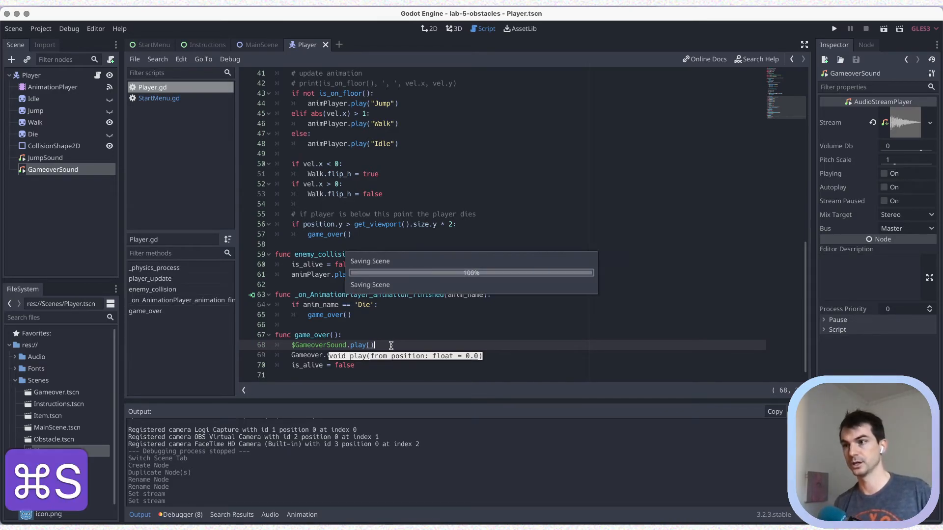
pyautogui.press('super+s')
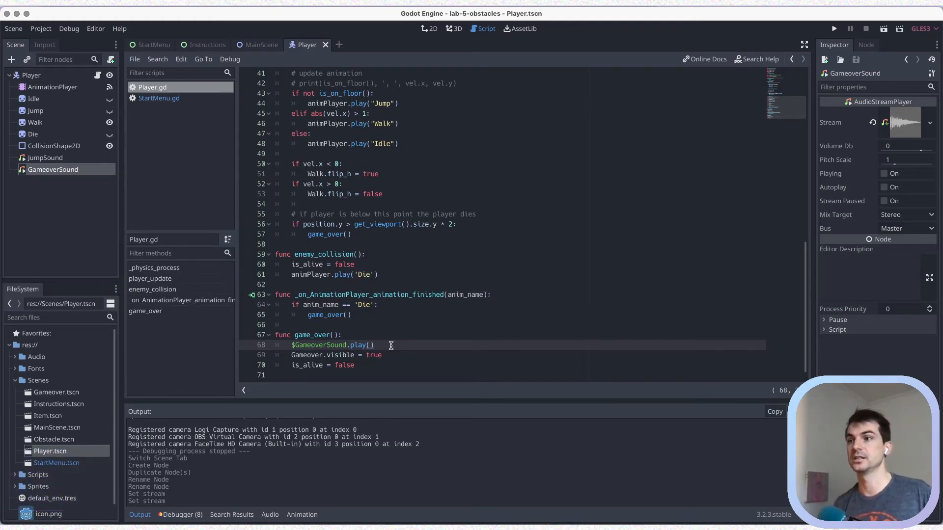
pyautogui.press('super+s')
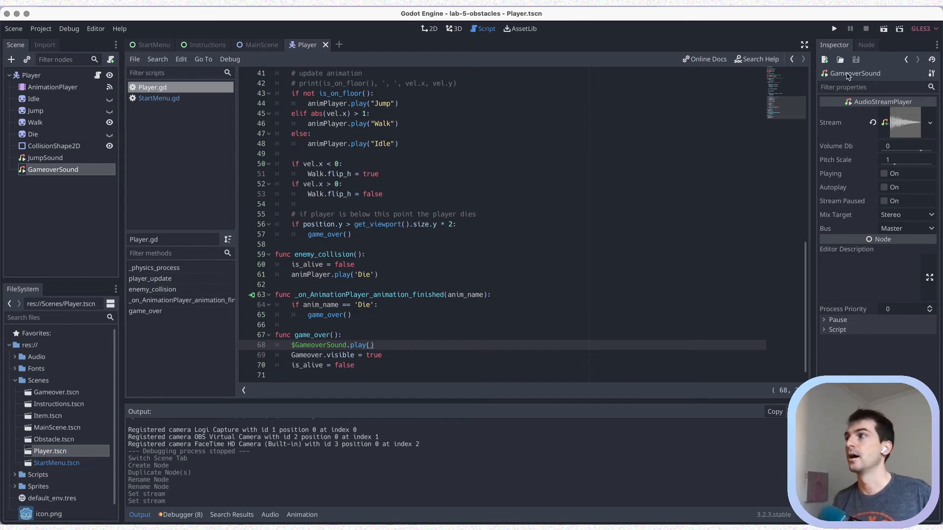
# - Run MainScene on its own and playtest it, jumping repeatedly and falling off the platform to check the jump and game-over sounds
pyautogui.click(269, 45)
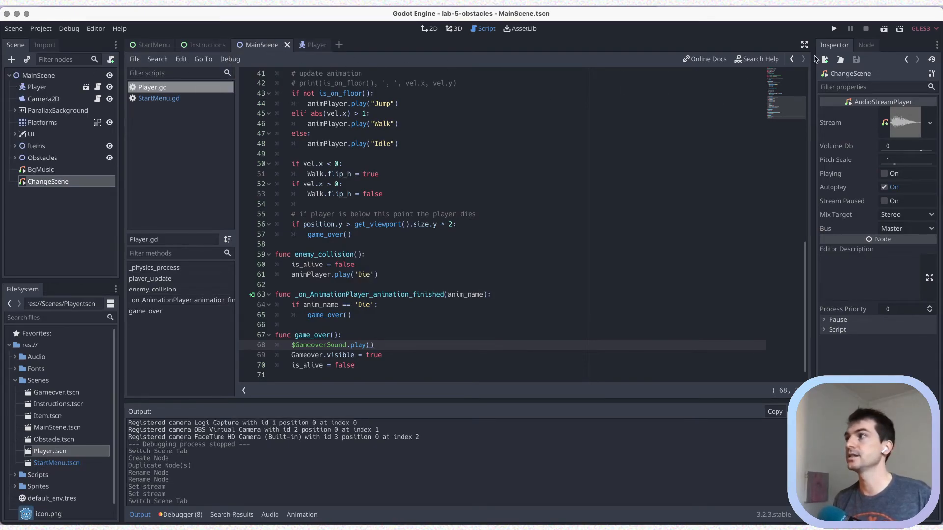
pyautogui.click(883, 29)
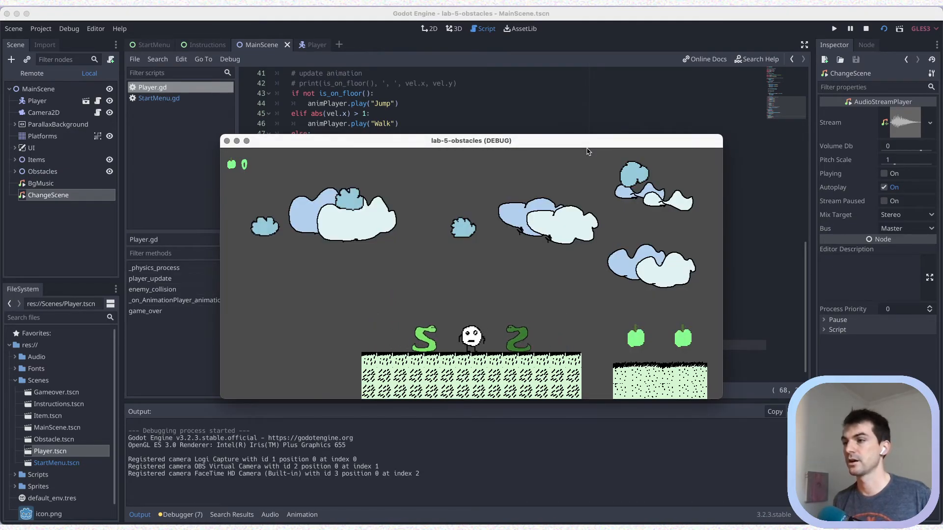
pyautogui.press('Right')
pyautogui.press('Up')
pyautogui.press('Up')
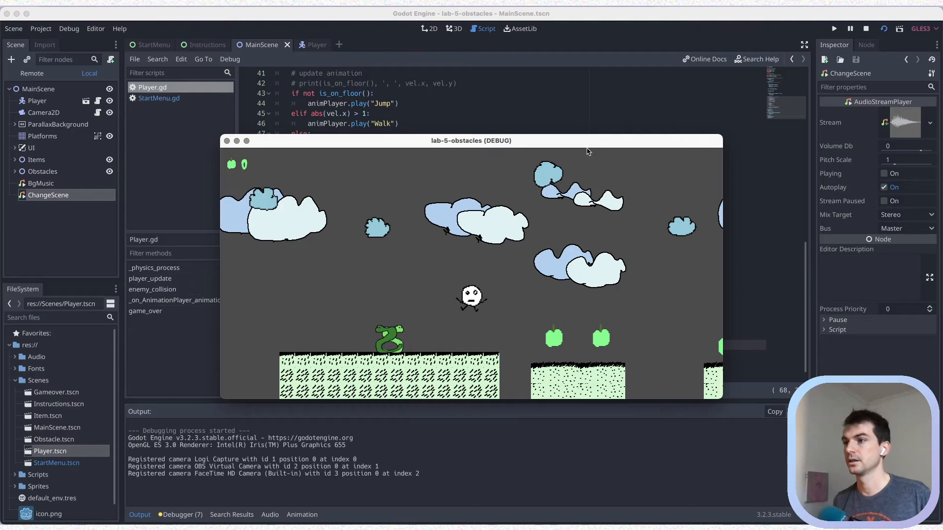
pyautogui.press('Up')
pyautogui.press('Left')
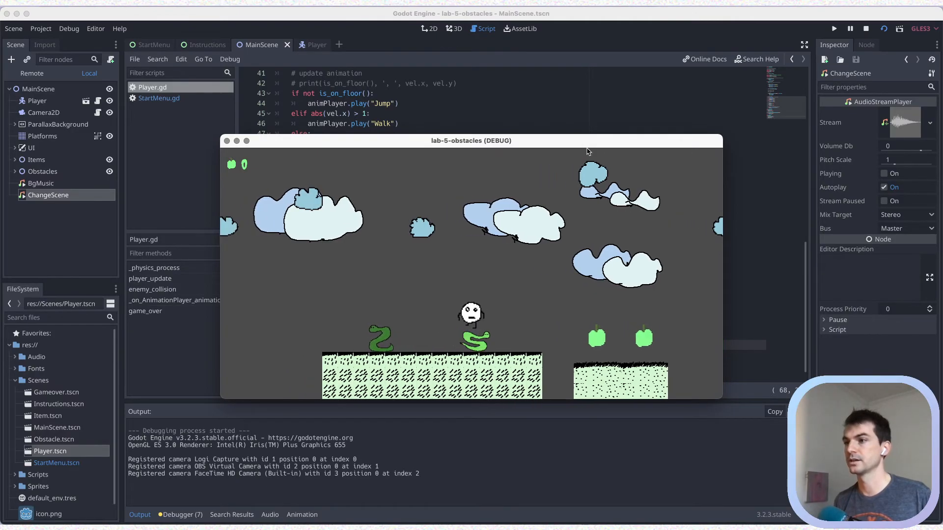
pyautogui.press('Up')
pyautogui.press('Right')
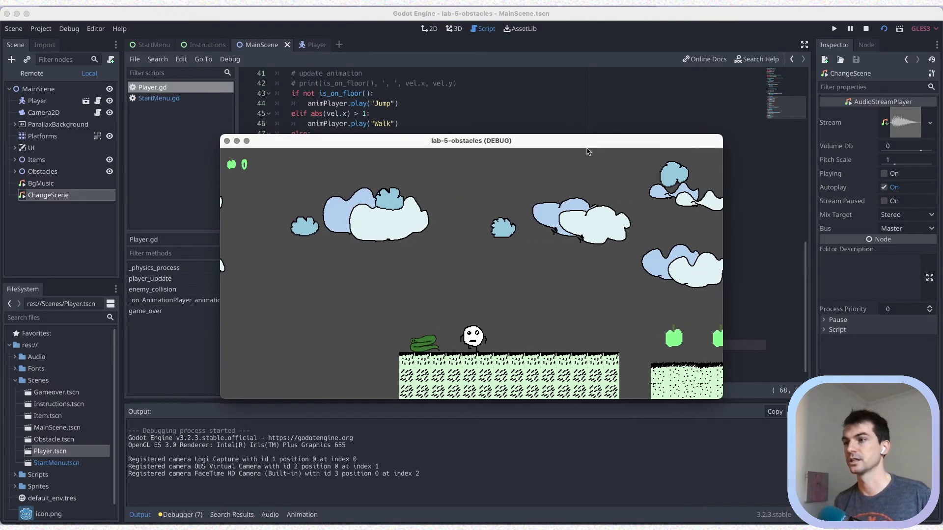
pyautogui.press('Up')
pyautogui.press('Left')
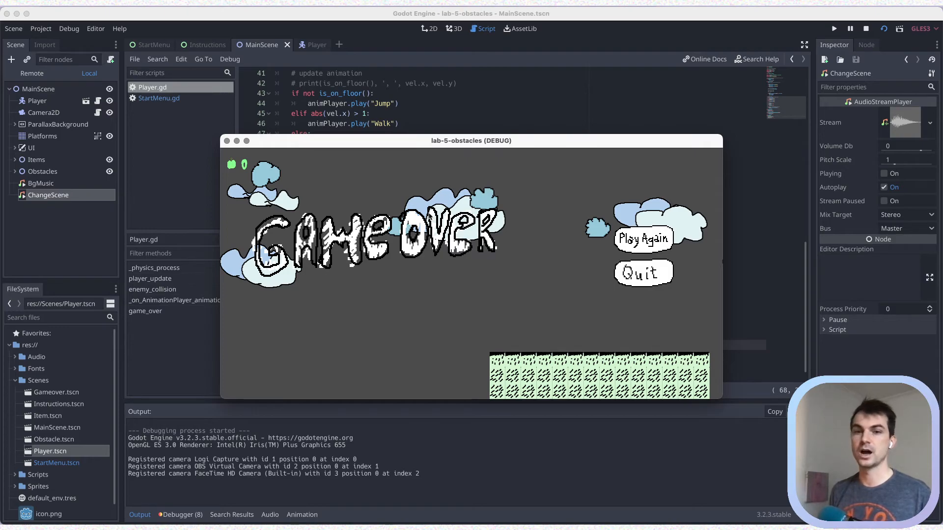
# - Play the game again from its game-over screen to check the sounds on an obstacle collision, then close it and save
pyautogui.click(655, 240)
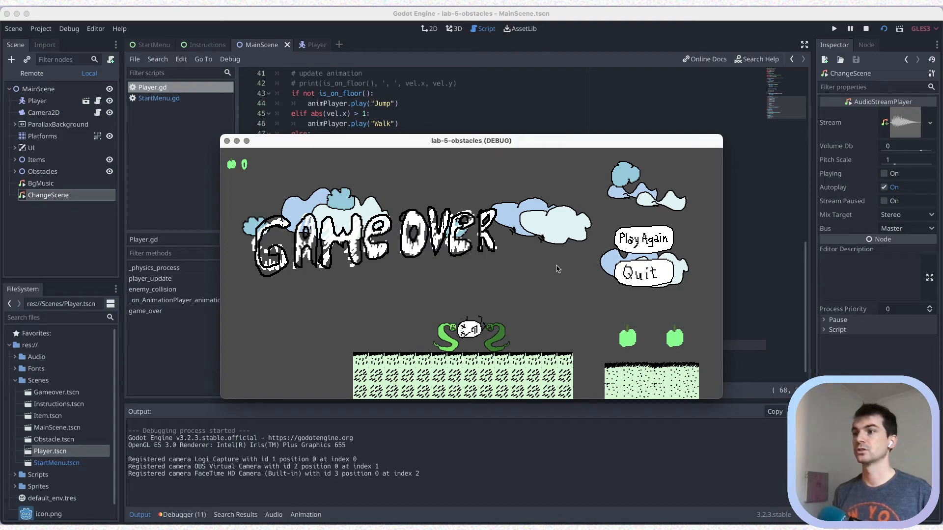
pyautogui.click(227, 141)
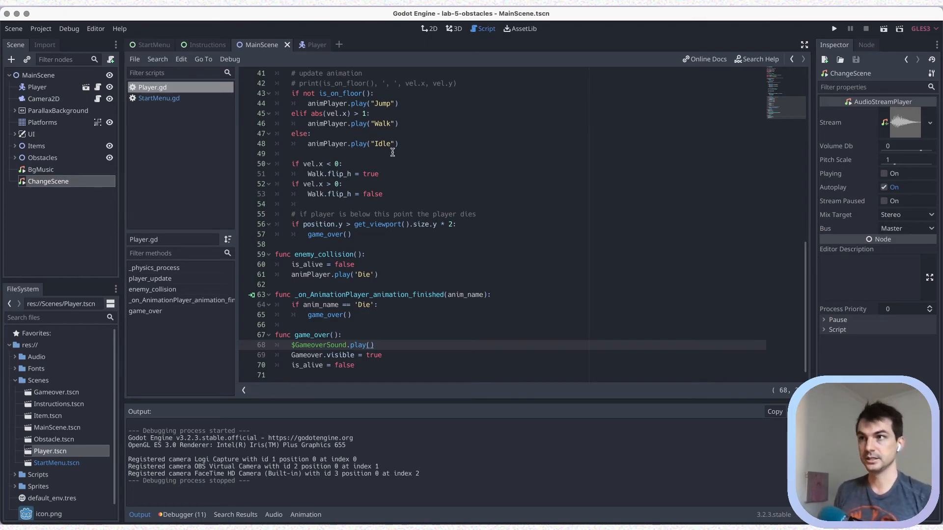
pyautogui.press('super+s')
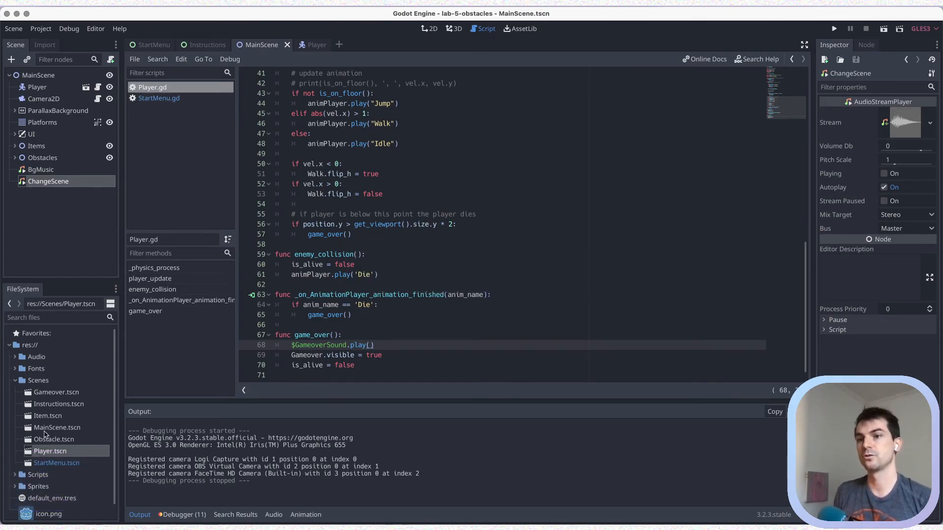
# - Open the Obstacle scene and add an AudioStreamPlayer node as a child of its root Obstacle node
pyautogui.doubleClick(49, 440)
pyautogui.press('super+s')
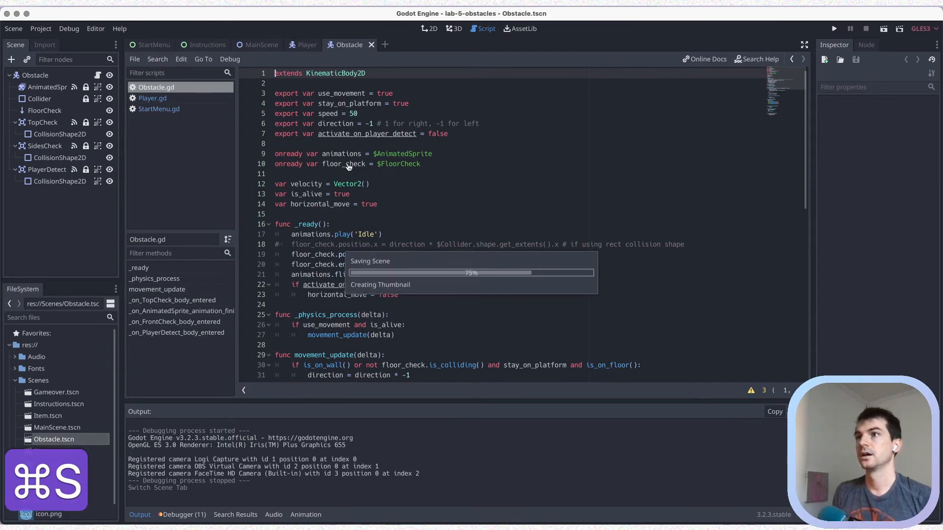
pyautogui.click(30, 76)
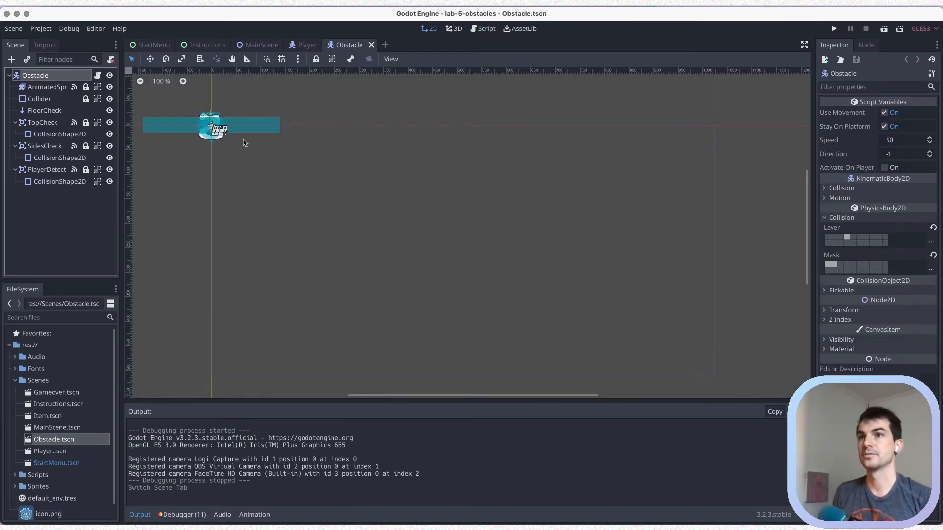
pyautogui.moveTo(235, 196); pyautogui.dragTo(337, 242, button='middle')
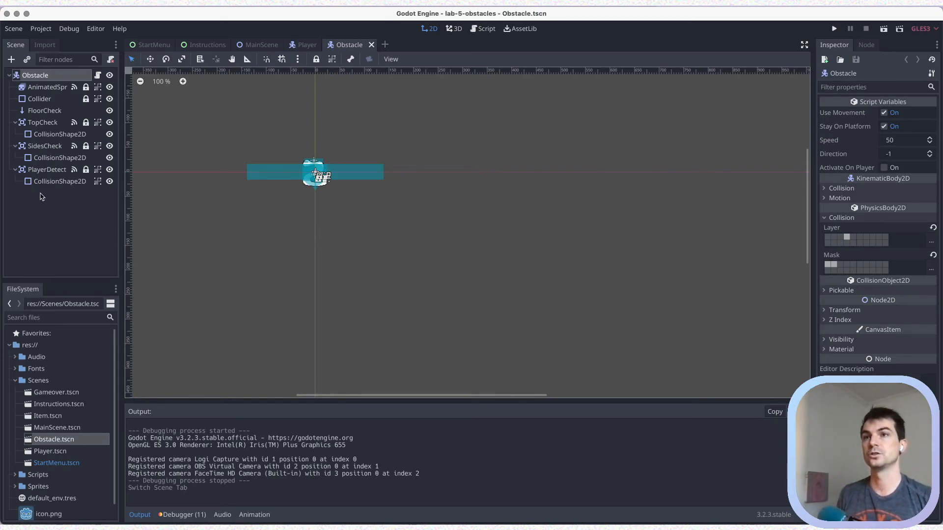
pyautogui.rightClick(34, 75)
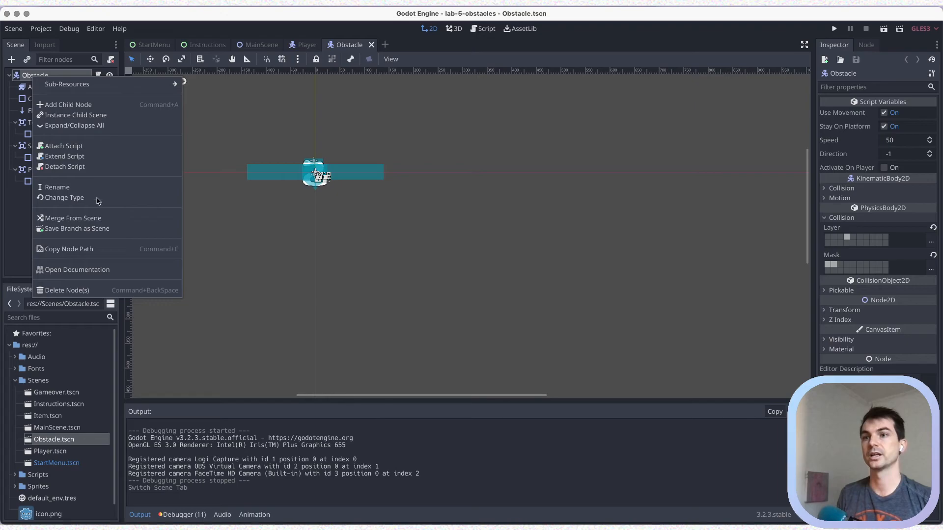
pyautogui.click(79, 108)
pyautogui.click(374, 166)
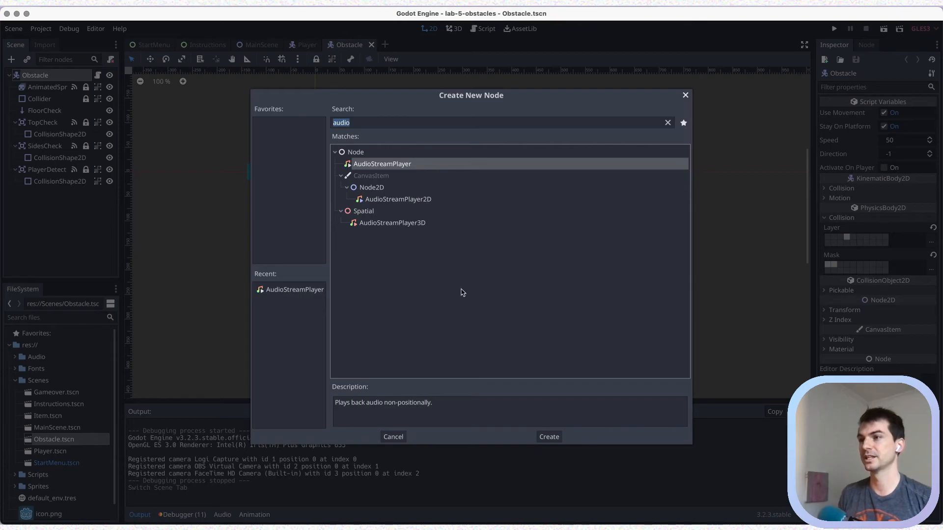
pyautogui.click(549, 437)
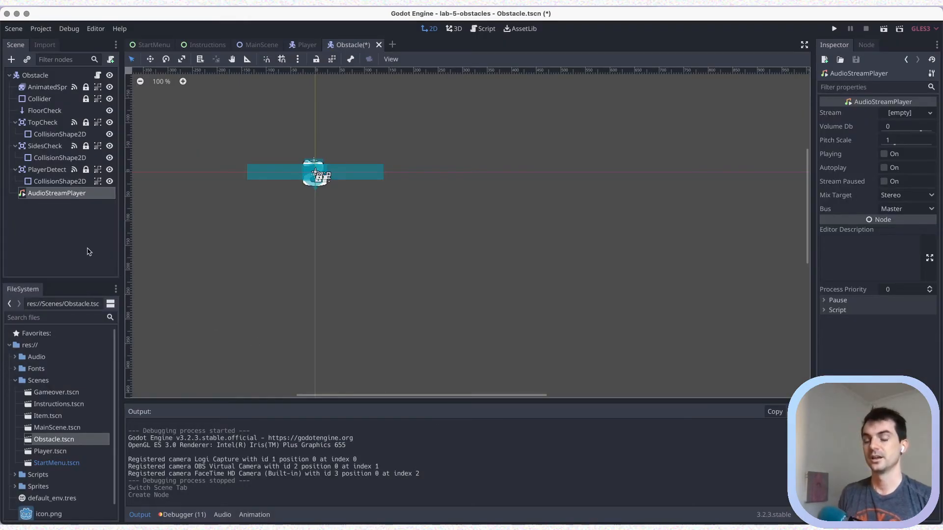
# - Rename the new AudioStreamPlayer node in the Obstacle scene as AttackSound
pyautogui.doubleClick(66, 196)
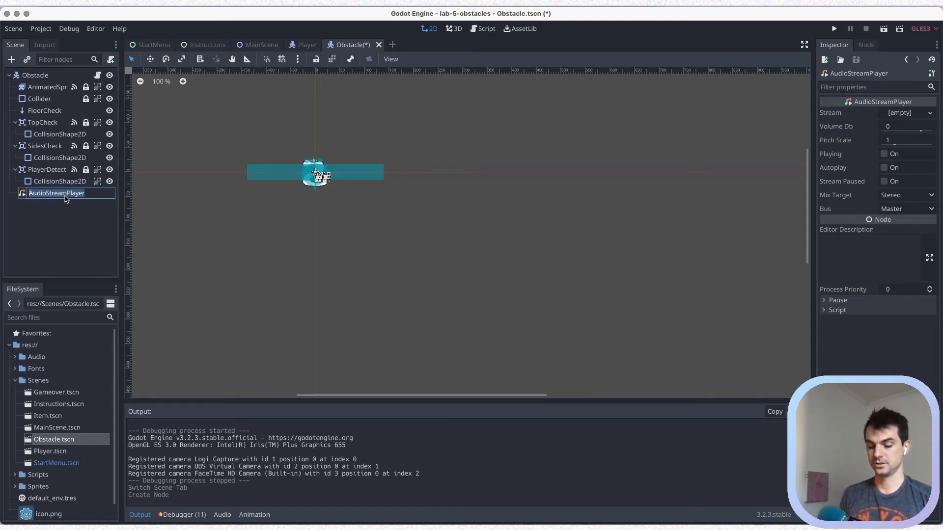
pyautogui.write('AttackSou')
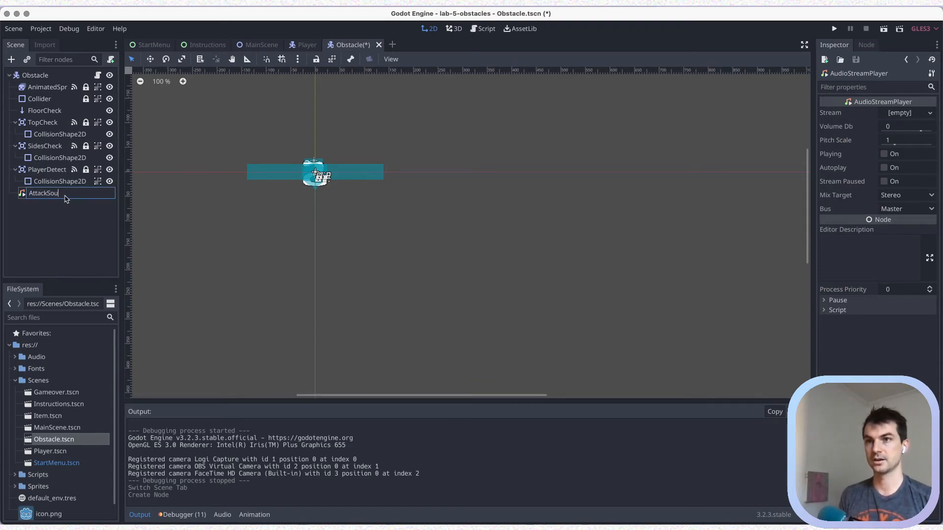
pyautogui.write('nd')
pyautogui.press('Return')
# - Duplicate the AttackSound node, rename the copy as HitSound, and save the Obstacle scene
pyautogui.press('super+d')
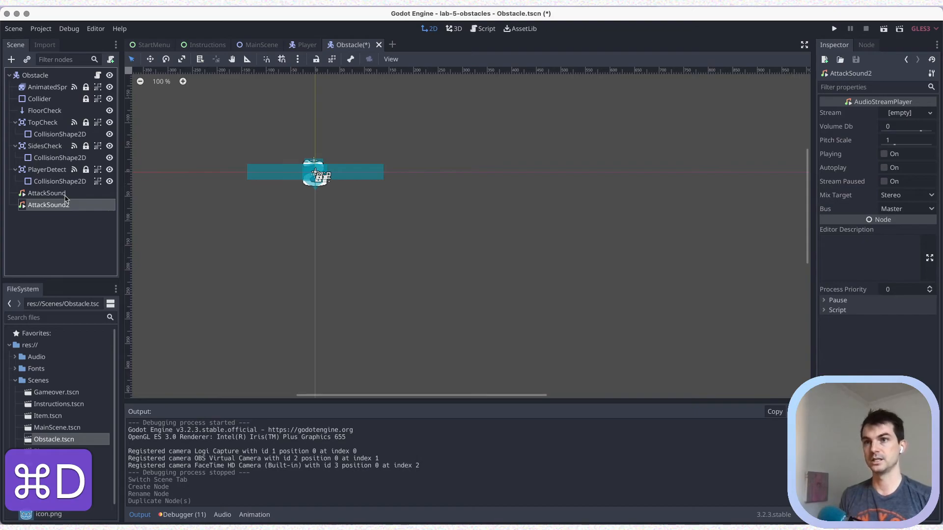
pyautogui.press('F2')
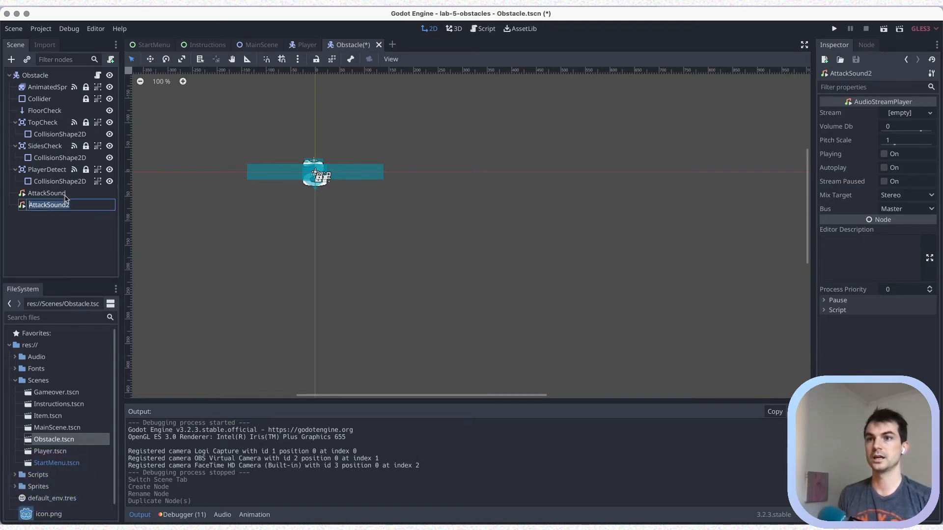
pyautogui.write('Hi')
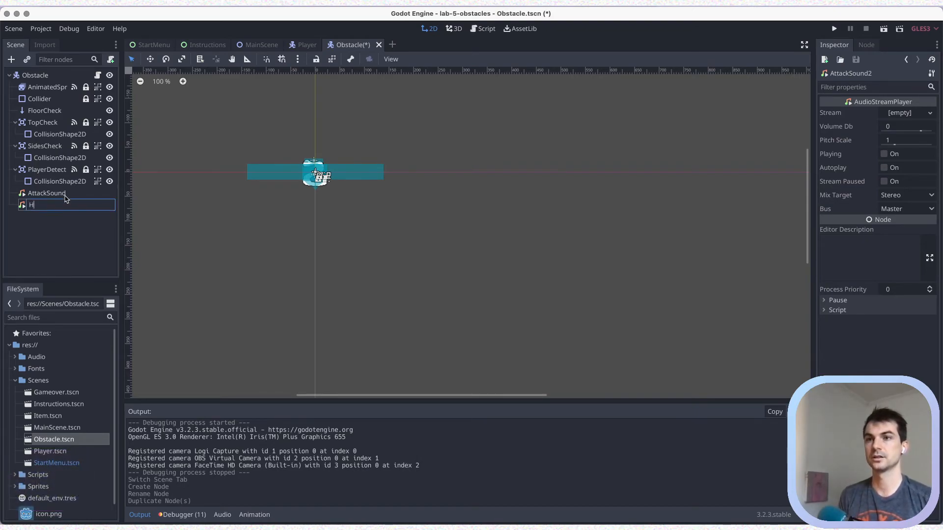
pyautogui.press('Return')
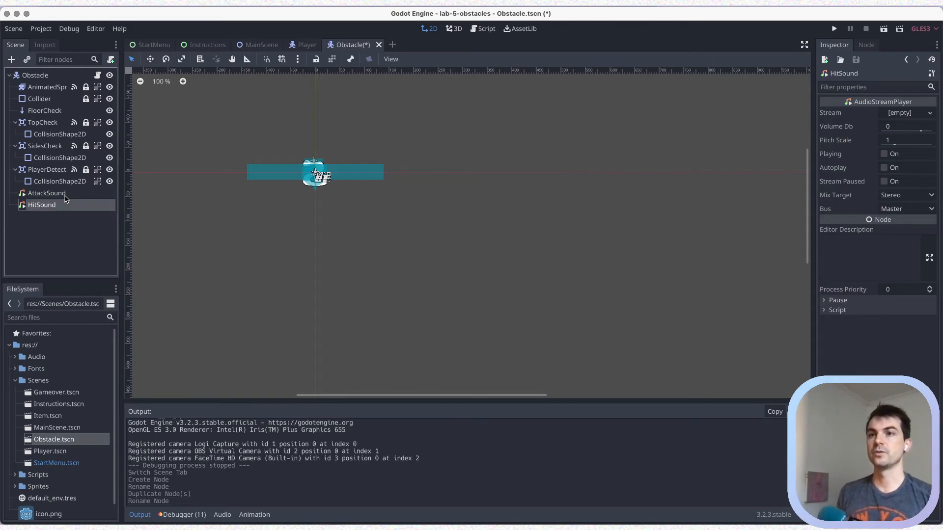
pyautogui.press('super+s')
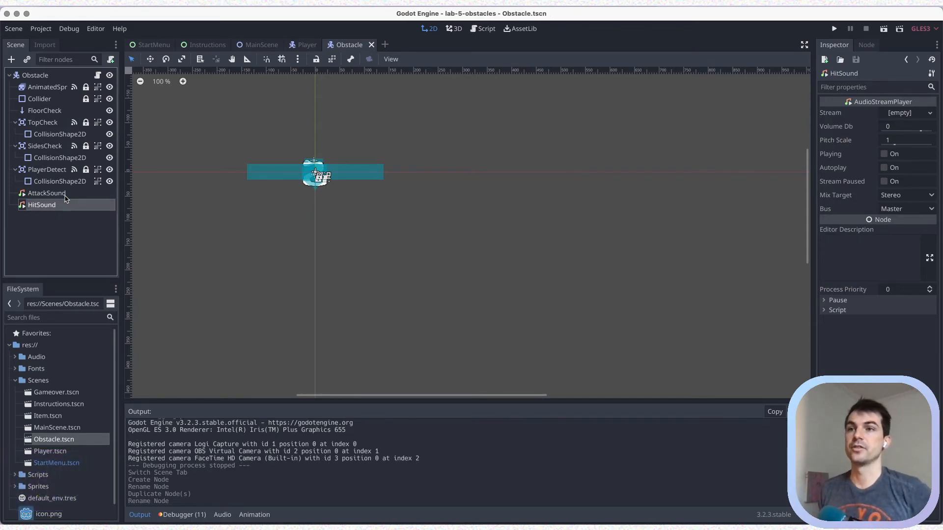
# - Load ObstacleAttack.wav from the Audio folder as the stream of the AttackSound node
pyautogui.click(43, 194)
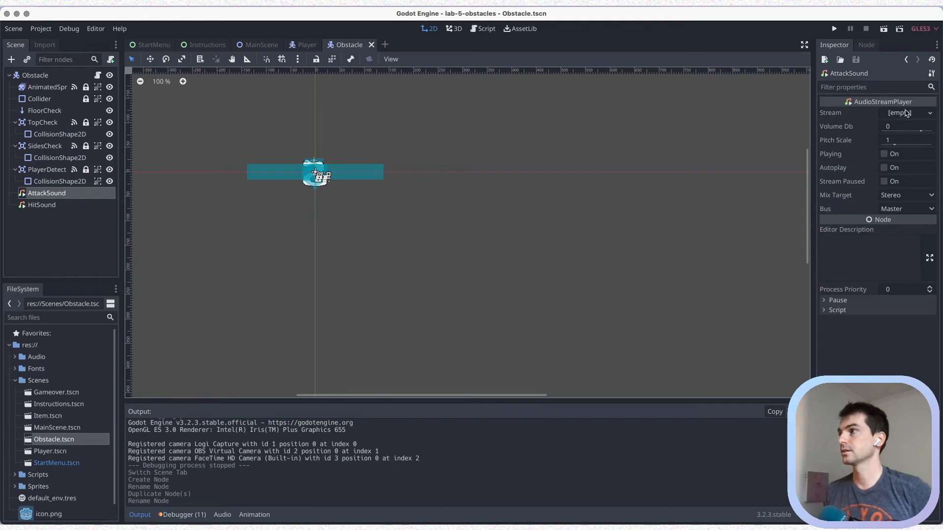
pyautogui.click(931, 114)
pyautogui.click(849, 189)
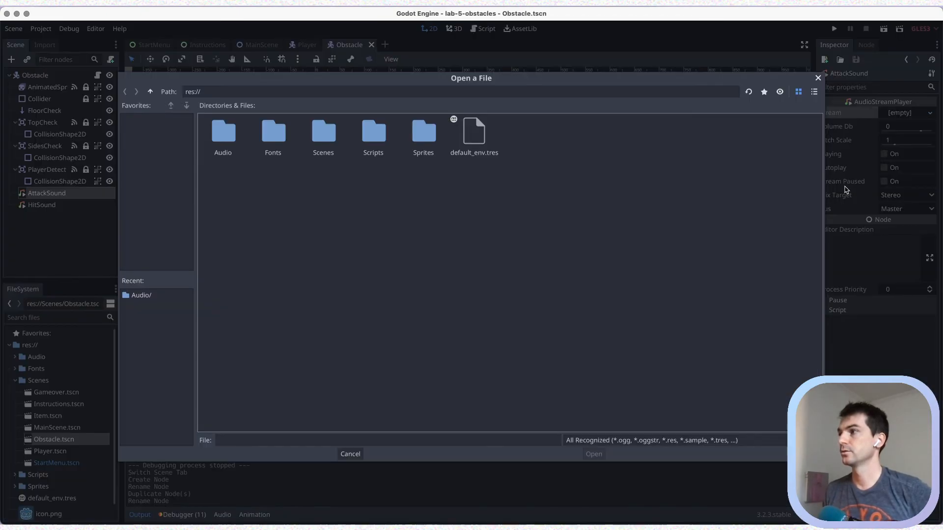
pyautogui.doubleClick(231, 137)
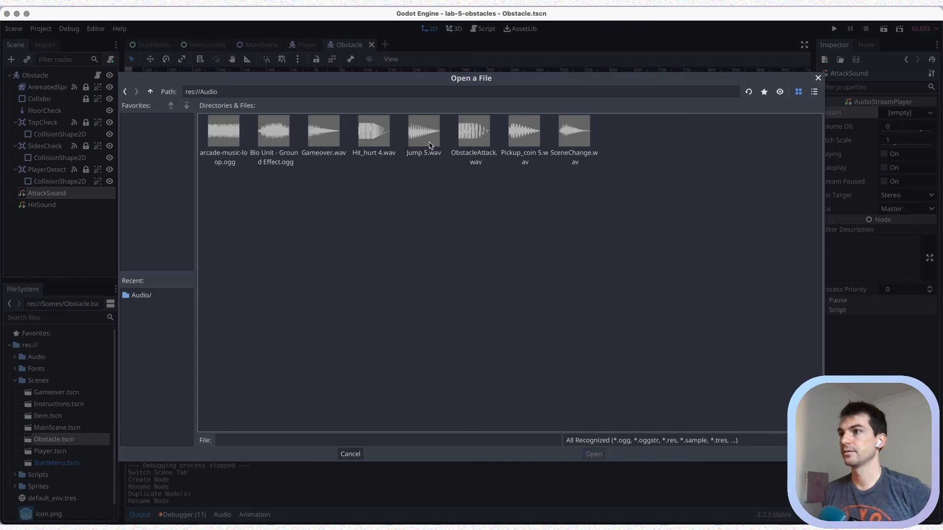
pyautogui.click(477, 140)
pyautogui.click(593, 454)
# - Load Hit_hurt 4.wav from the Audio folder as the stream of the HitSound node and save the scene
pyautogui.click(75, 207)
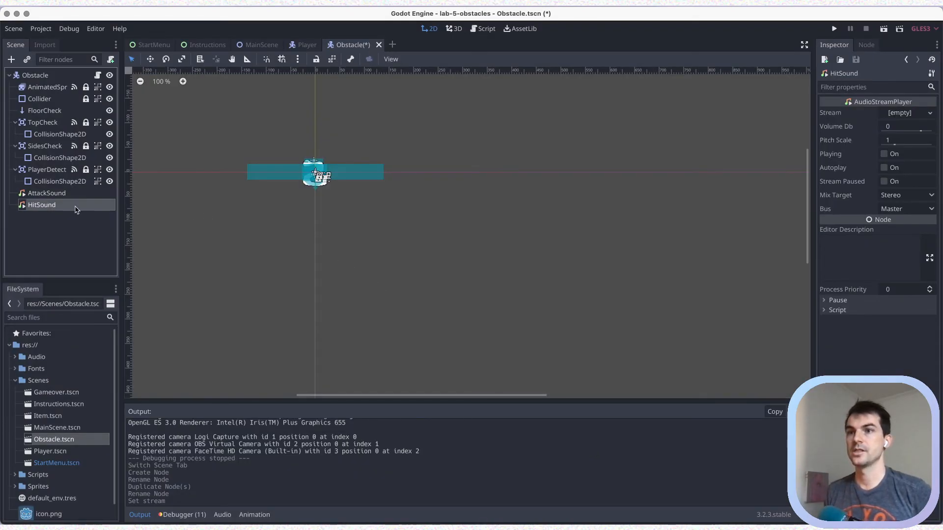
pyautogui.click(914, 113)
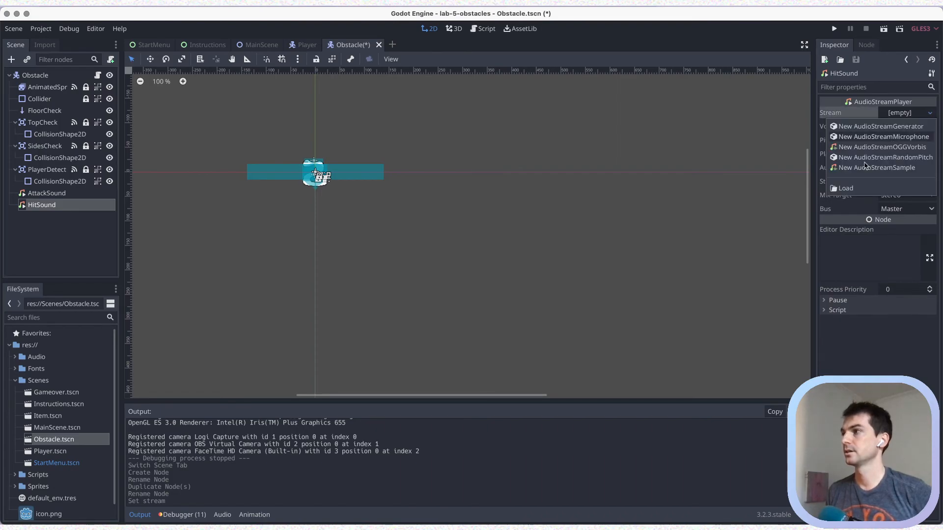
pyautogui.click(850, 189)
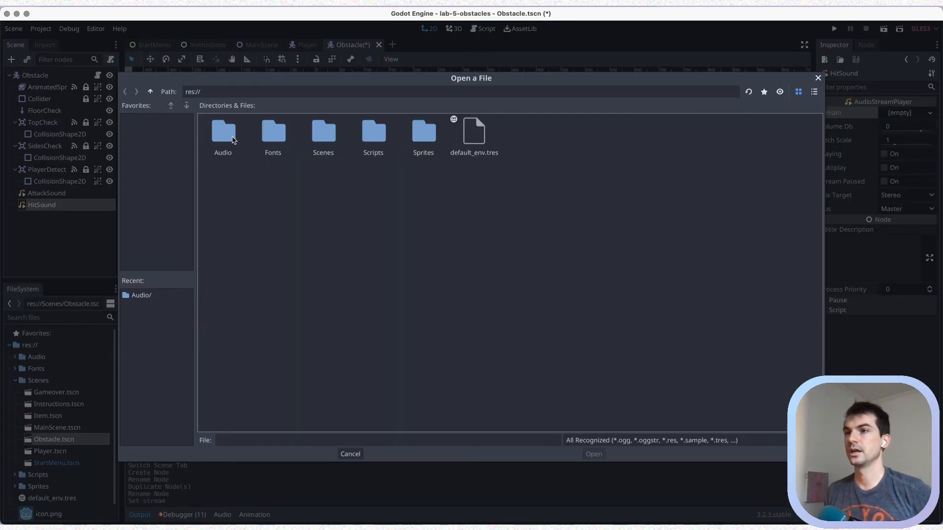
pyautogui.doubleClick(233, 140)
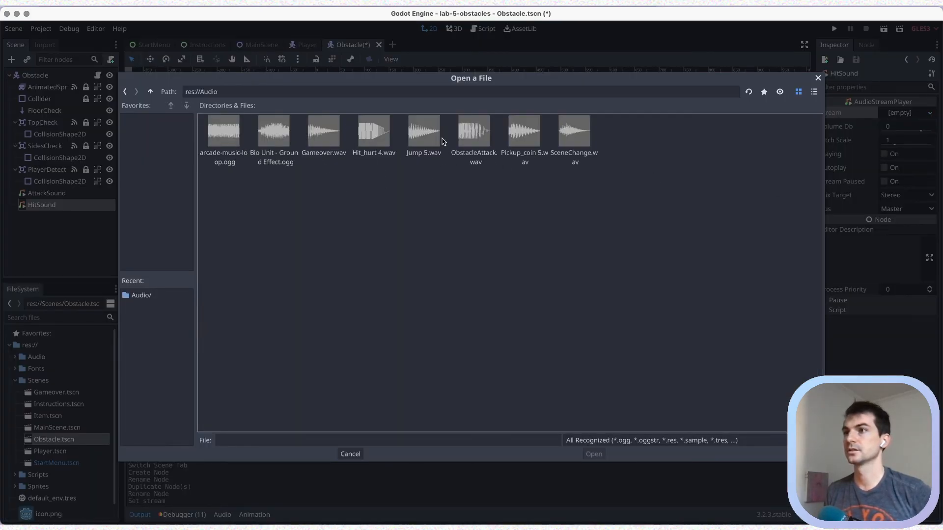
pyautogui.click(373, 143)
pyautogui.click(594, 455)
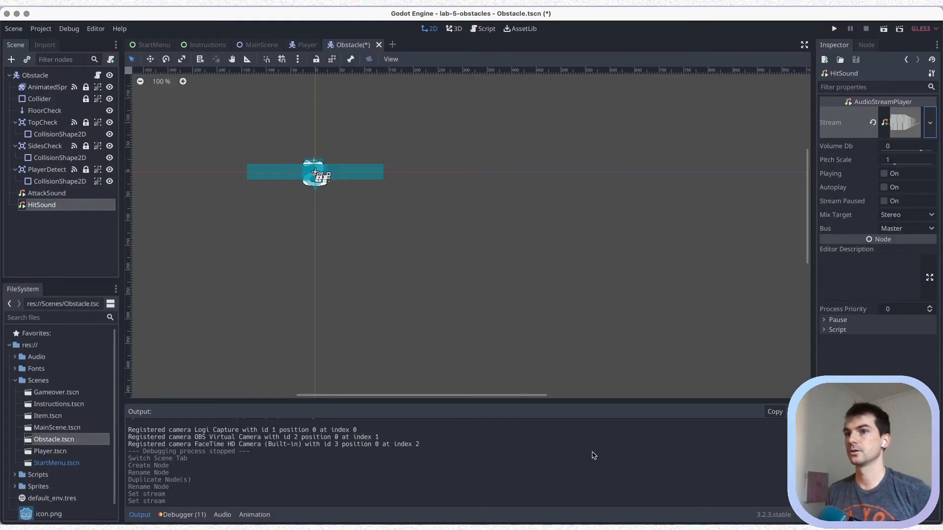
pyautogui.press('super+s')
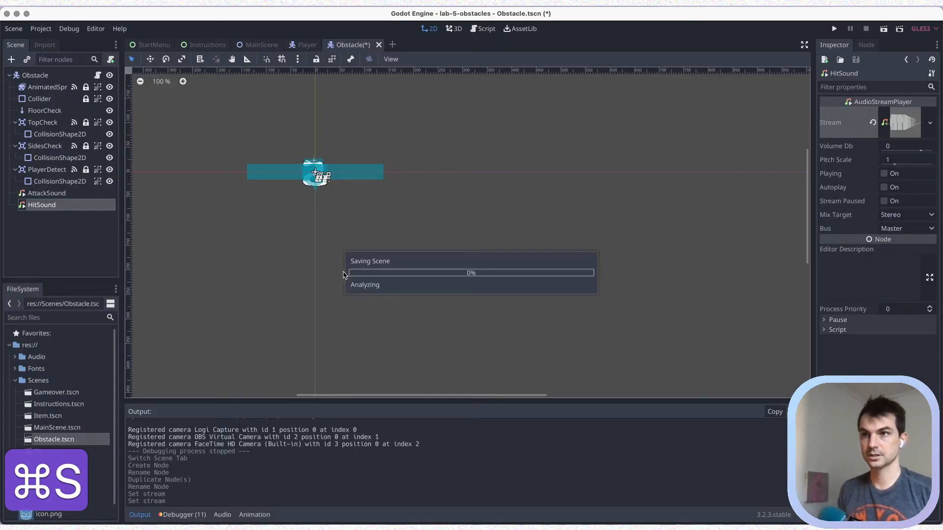
# - Open the Obstacle script, add $HitSound.play() as the last line of the _on_TopCheck_body_entered() function, and save
pyautogui.click(98, 76)
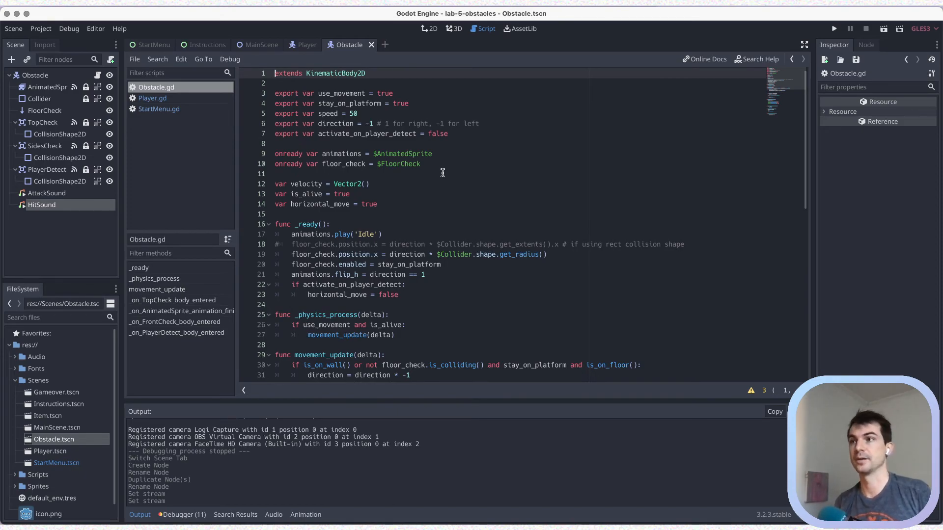
pyautogui.scroll(-9, 443, 174)
pyautogui.scroll(-2, 442, 180)
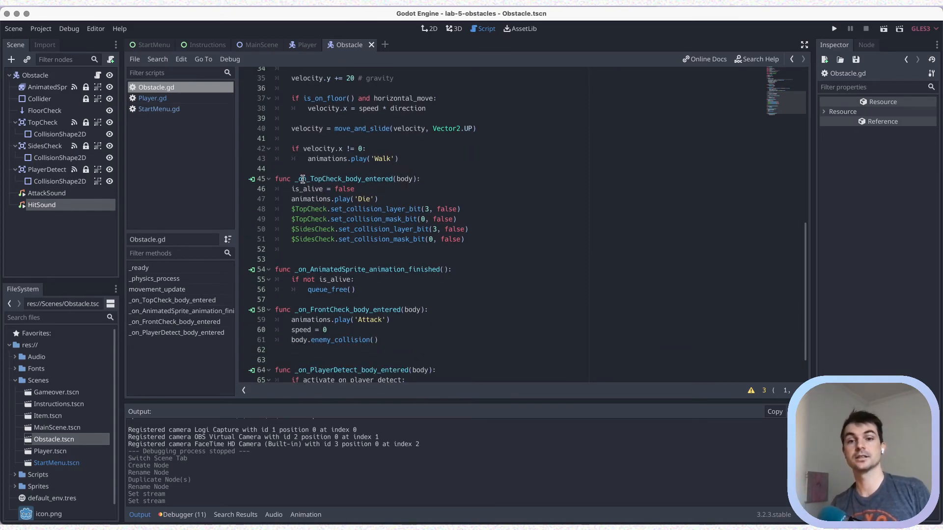
pyautogui.doubleClick(319, 179)
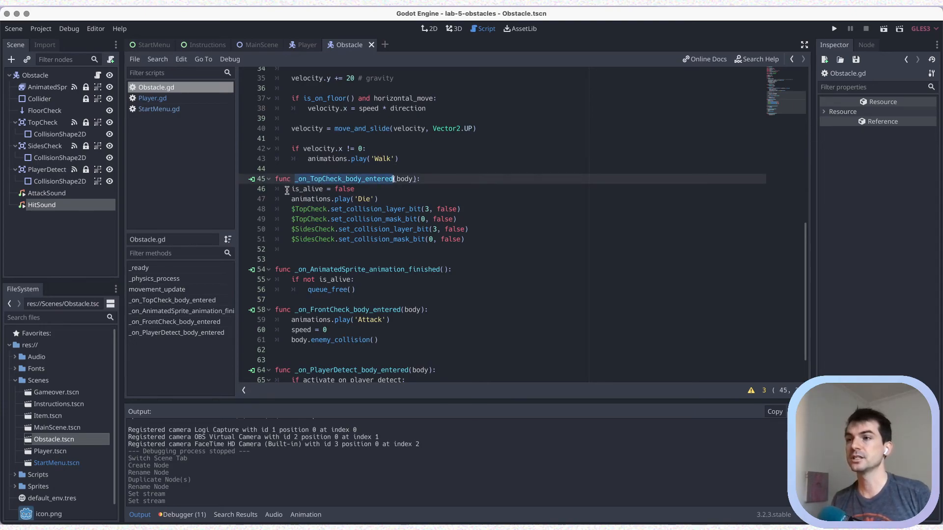
pyautogui.moveTo(289, 200); pyautogui.dragTo(393, 196)
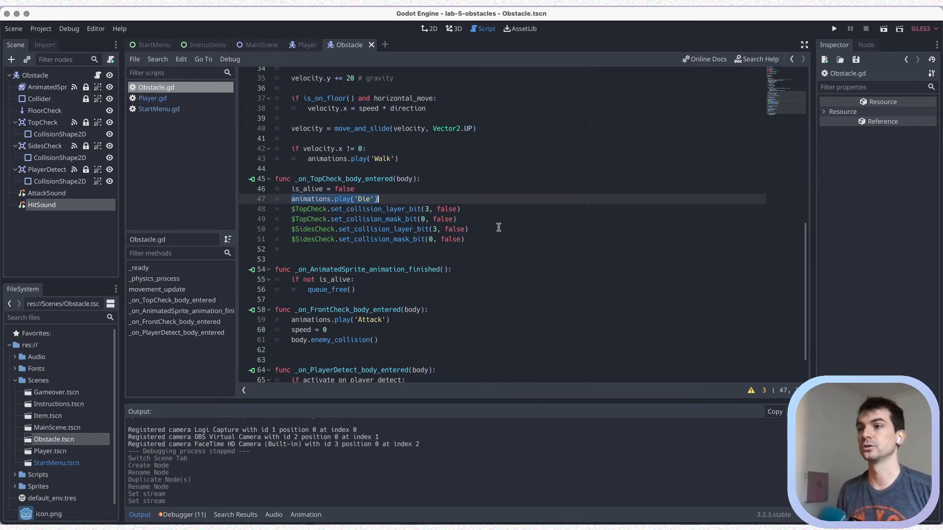
pyautogui.click(488, 239)
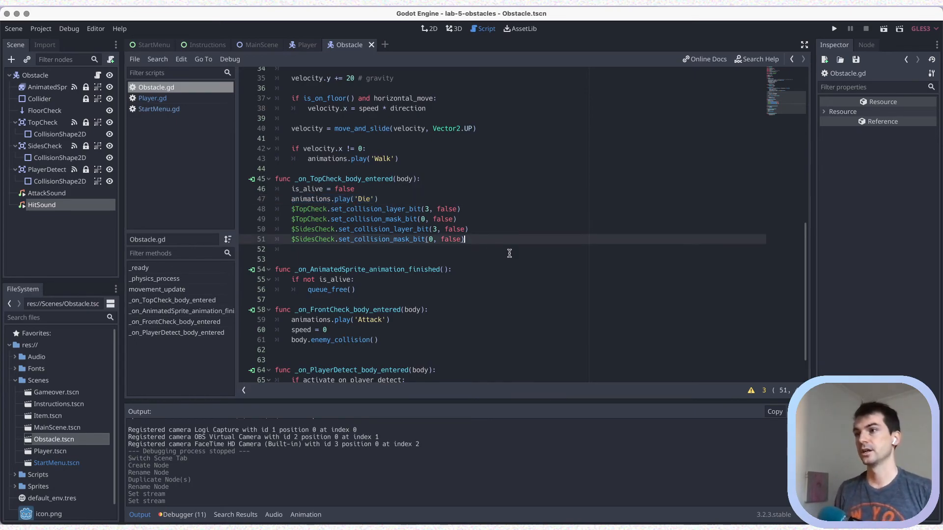
pyautogui.press('Return')
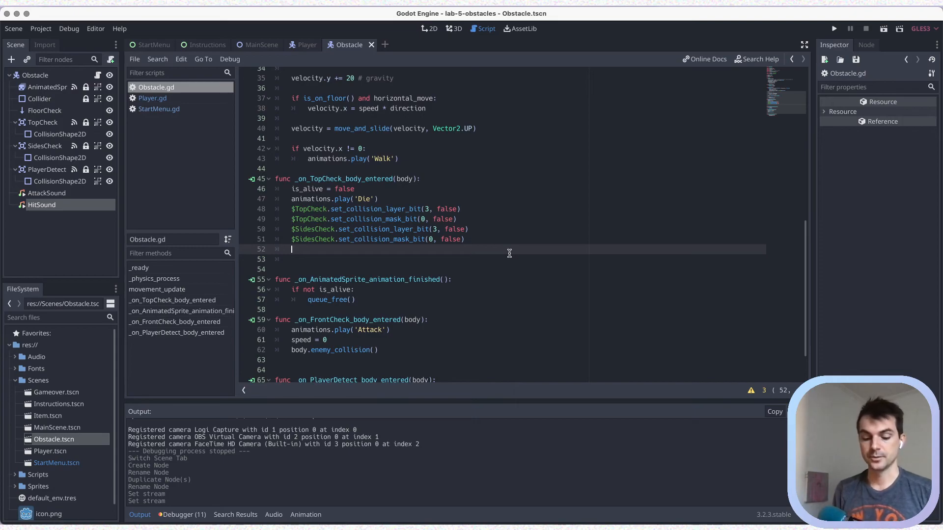
pyautogui.write('$Hi')
pyautogui.press('Return')
pyautogui.write('.play')
pyautogui.press('Return')
pyautogui.write(')')
pyautogui.press('super+s')
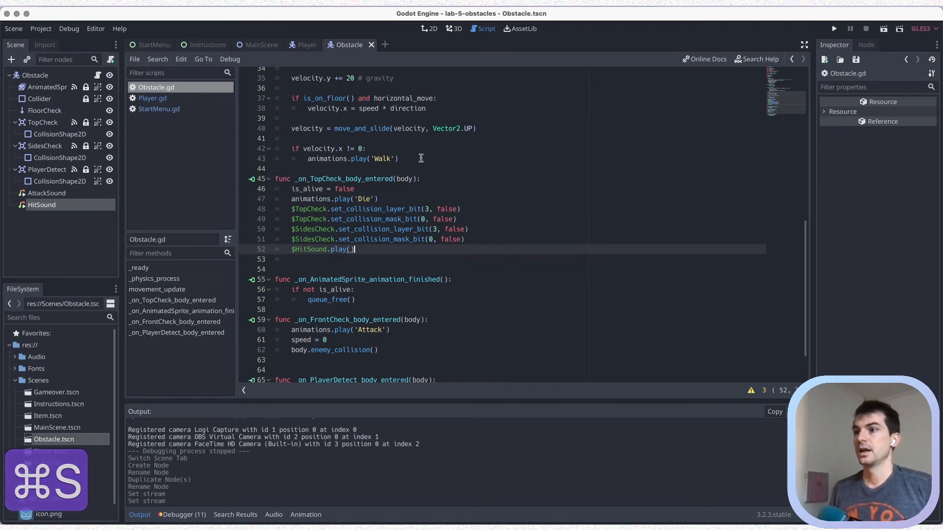
# - Add $AttackSound.play() as the last line of the _on_FrontCheck_body_entered() function in the Obstacle script and save
pyautogui.scroll(-2, 398, 204)
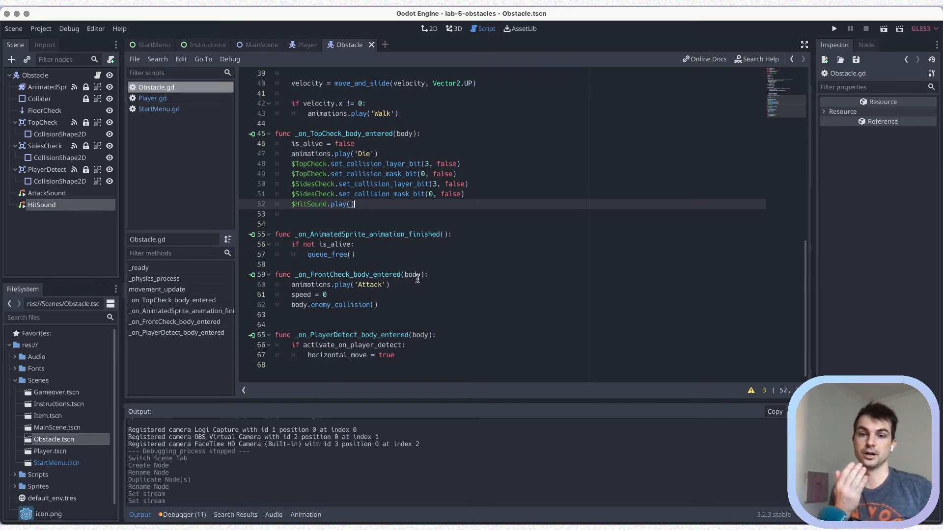
pyautogui.moveTo(292, 285); pyautogui.dragTo(422, 290)
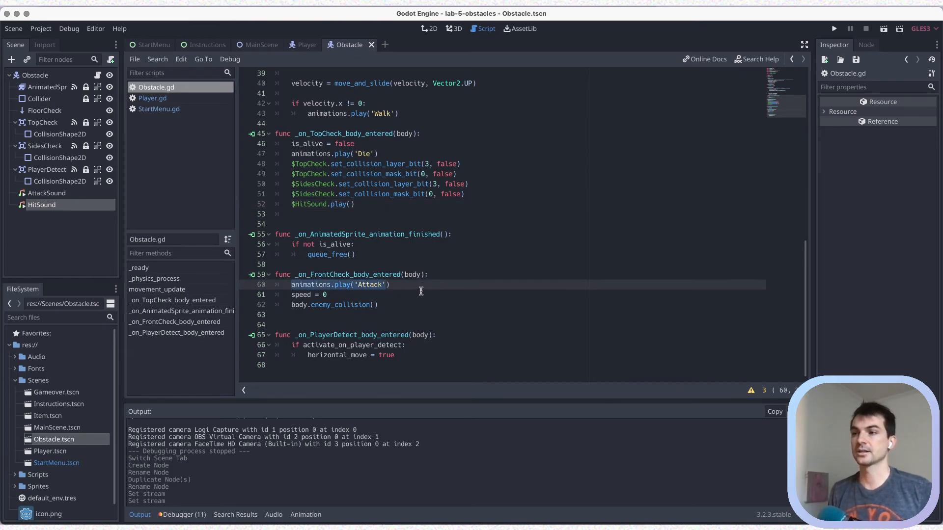
pyautogui.click(404, 302)
pyautogui.press('Return')
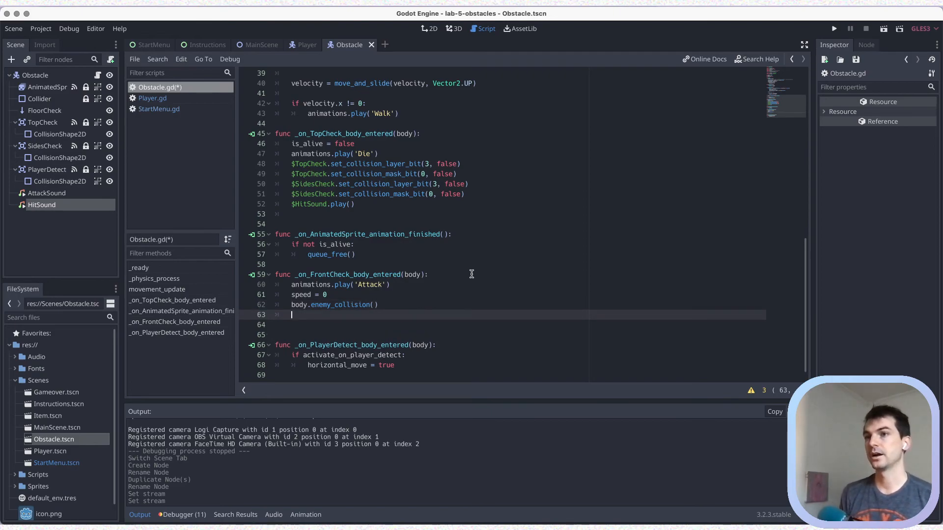
pyautogui.write('Att')
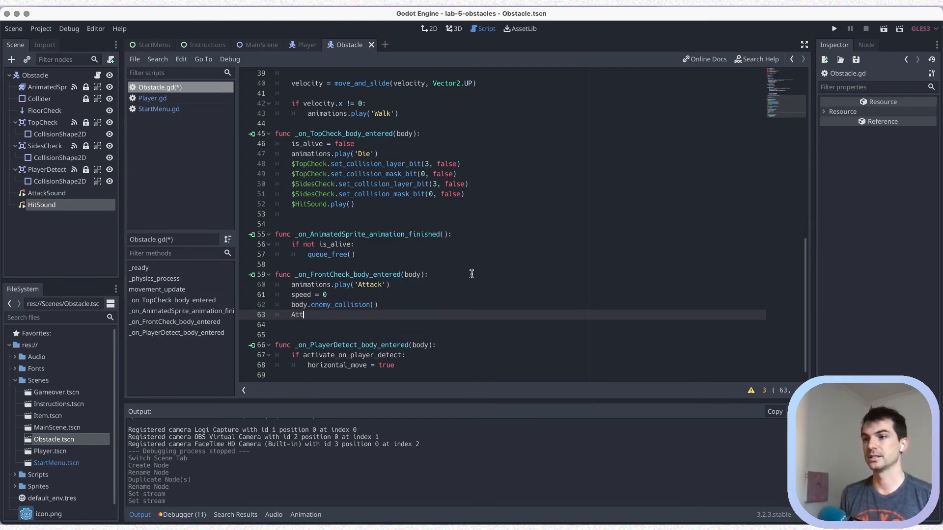
pyautogui.press('super+Left')
pyautogui.write('$')
pyautogui.press('super+Right')
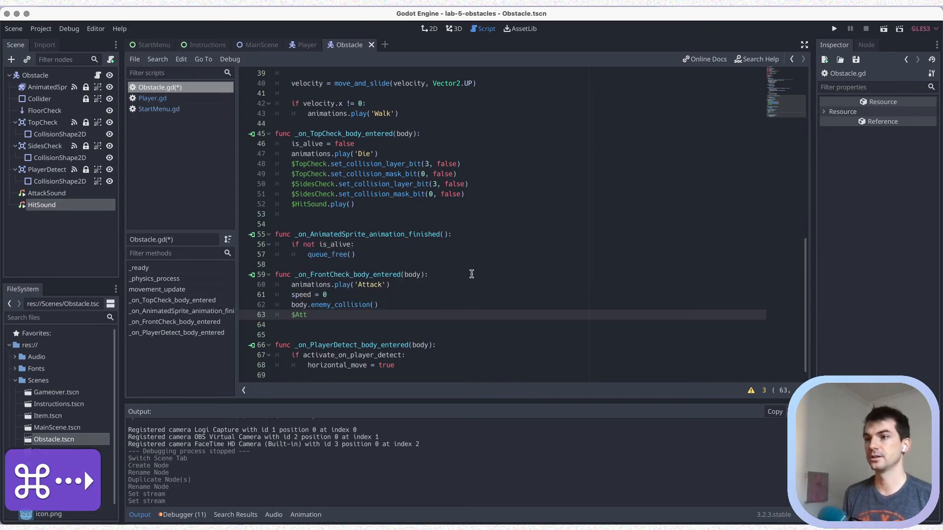
pyautogui.write('ack')
pyautogui.press('Return')
pyautogui.write('.play(')
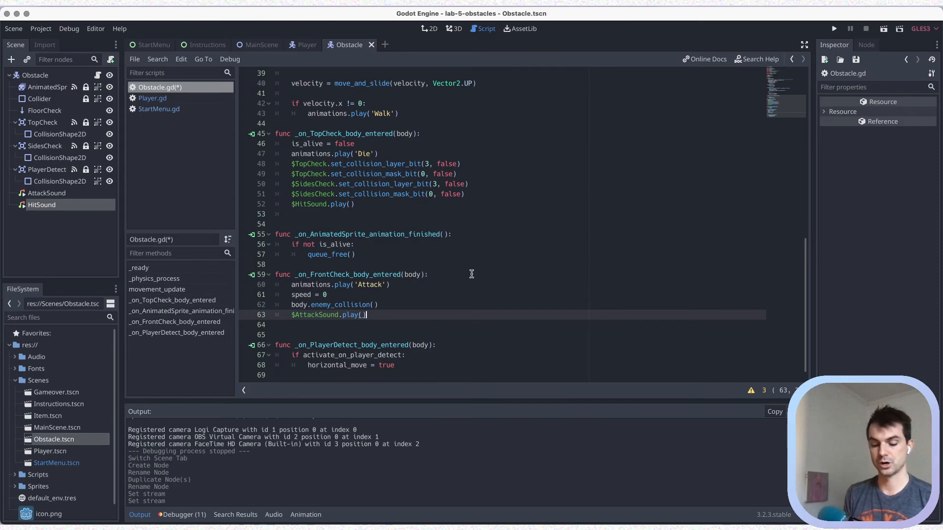
pyautogui.press('super+s')
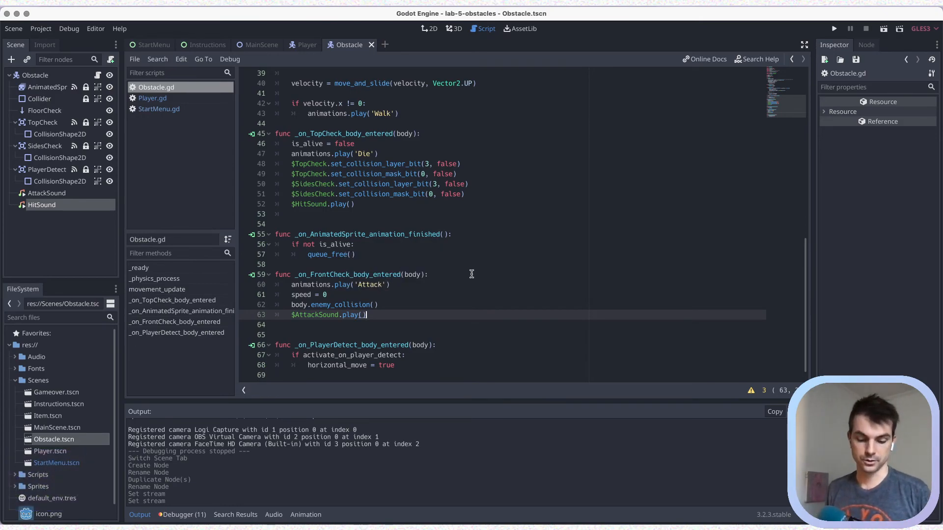
pyautogui.press('super+s')
# - Run the MainScene and play against the two snakes to test the hit and attack sounds, quitting the game at game over
pyautogui.click(254, 45)
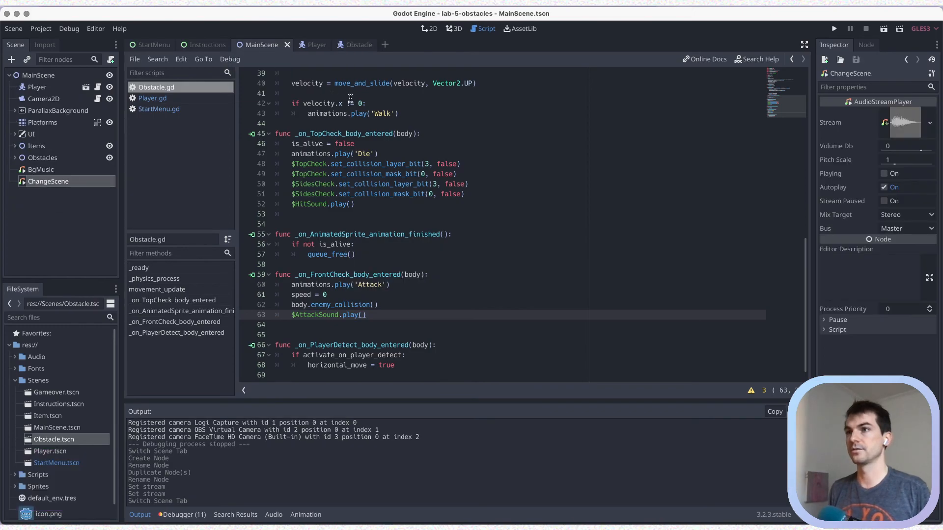
pyautogui.click(32, 76)
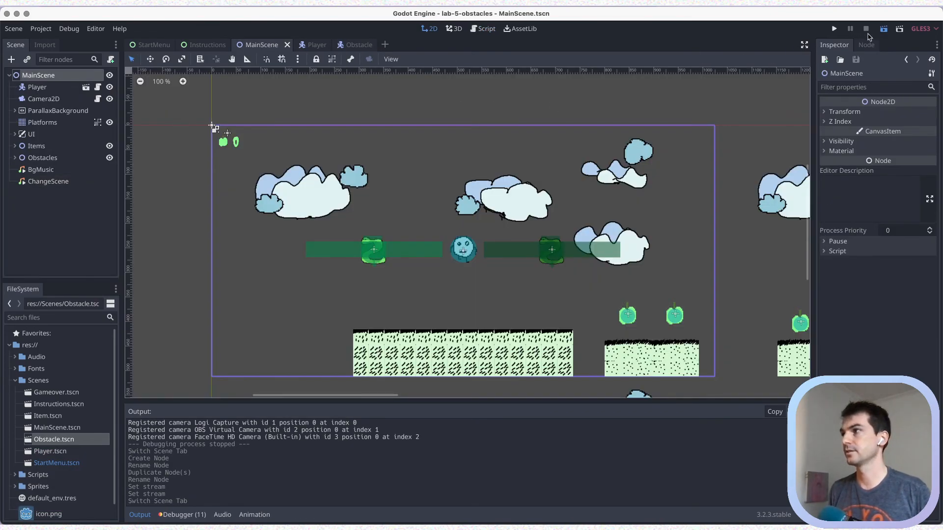
pyautogui.click(884, 29)
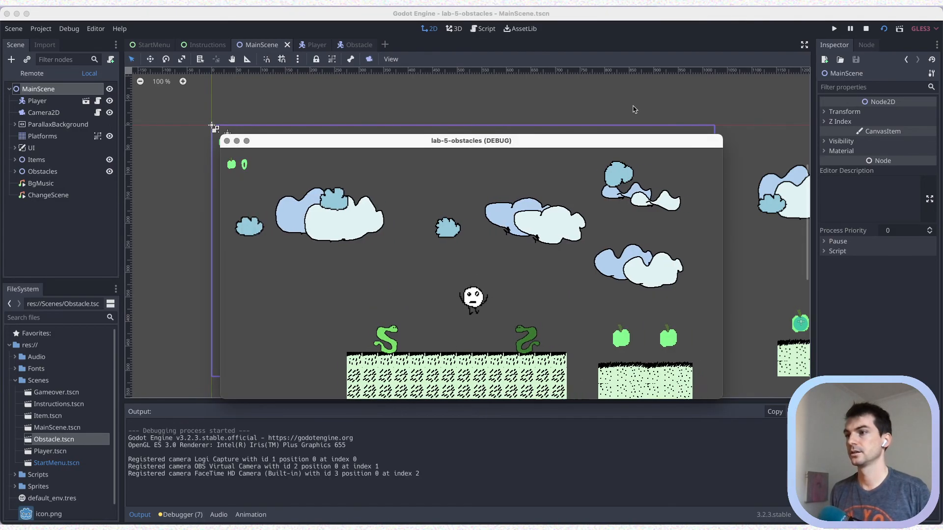
pyautogui.press('Right')
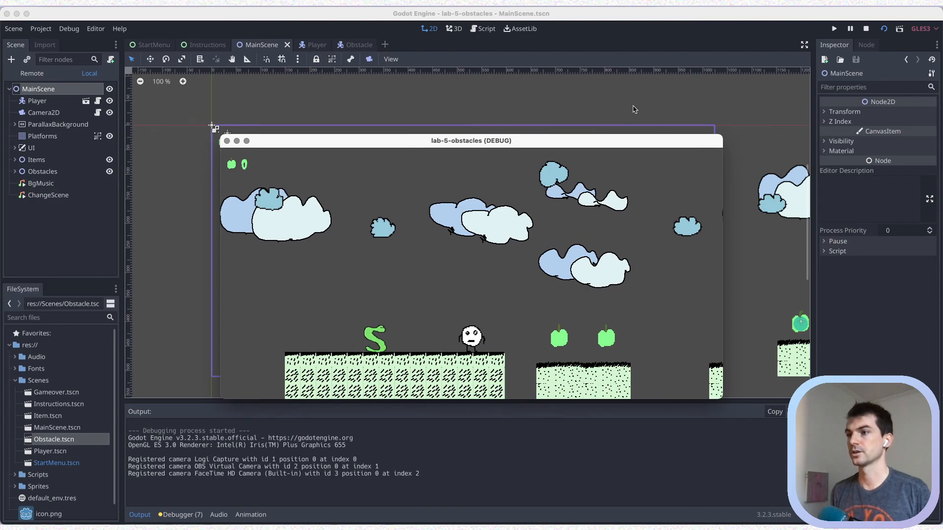
pyautogui.press('Left')
pyautogui.press('Up')
pyautogui.press('Left')
pyautogui.press('Left')
pyautogui.press('Right')
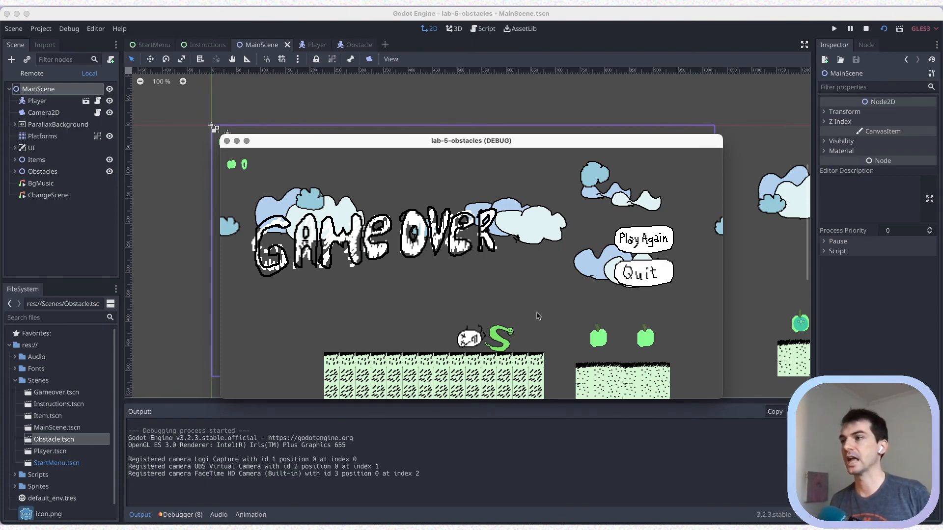
pyautogui.click(641, 273)
pyautogui.press('super+s')
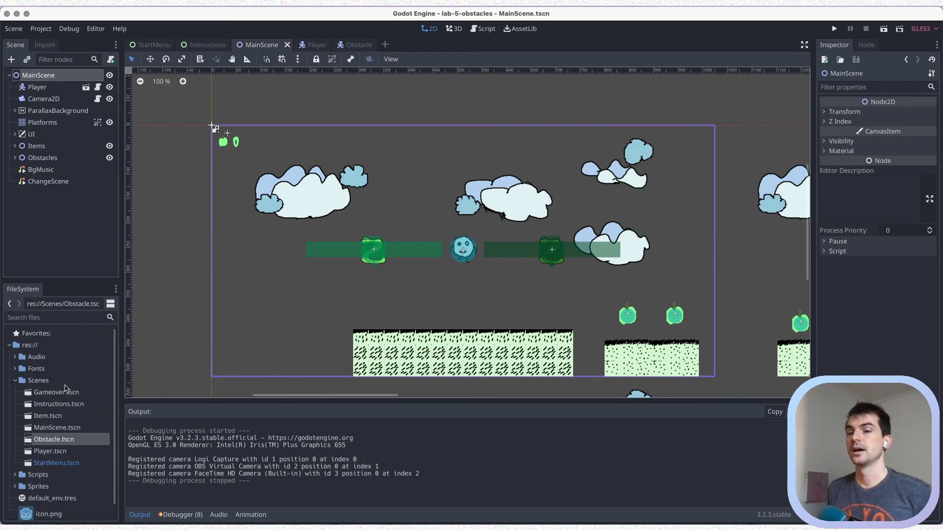
# - Open the Item scene and add an AudioStreamPlayer as a child of the root Item node
pyautogui.doubleClick(41, 418)
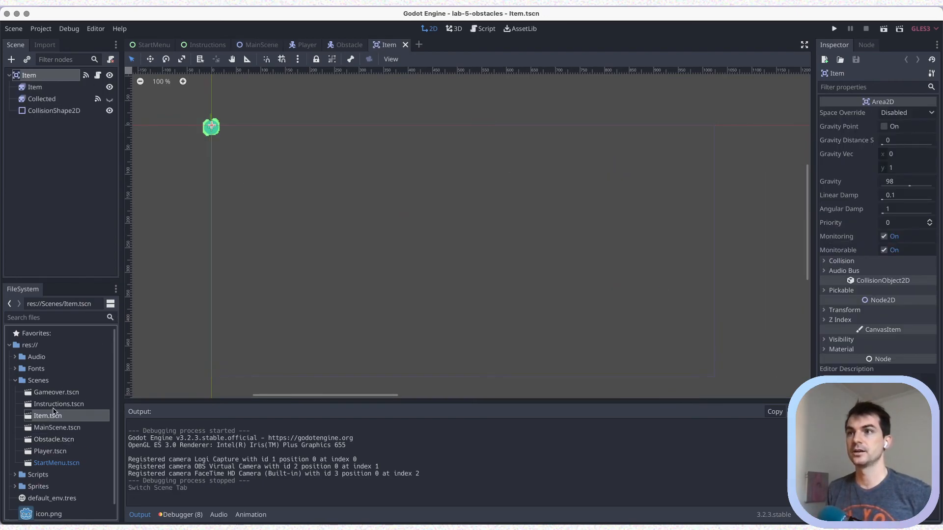
pyautogui.rightClick(30, 78)
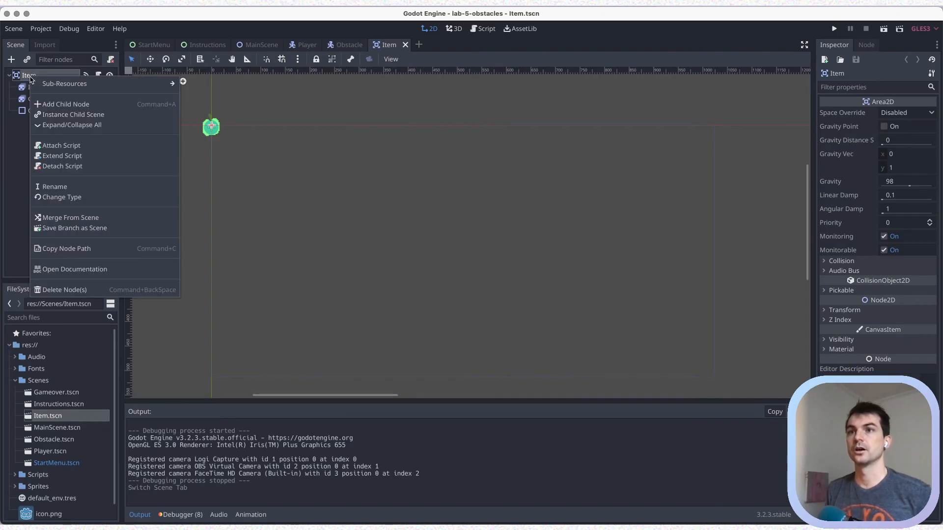
pyautogui.click(58, 104)
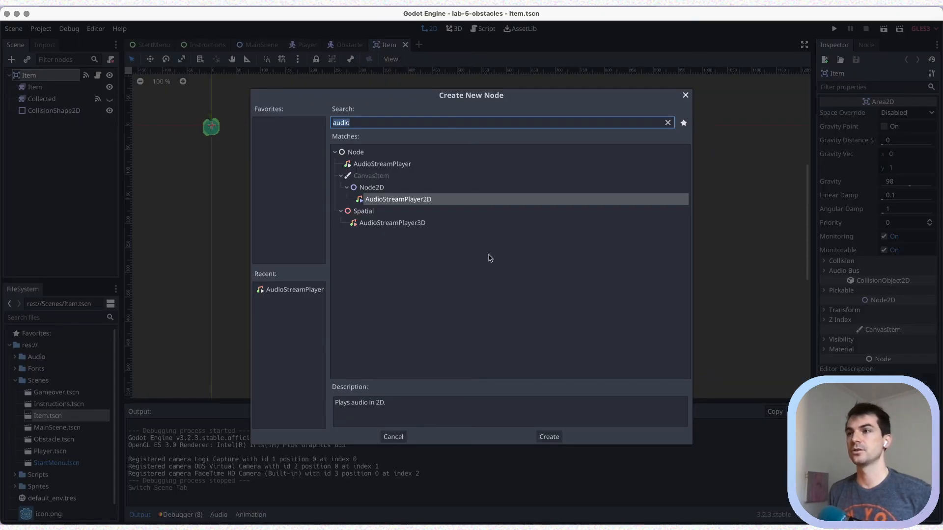
pyautogui.click(373, 163)
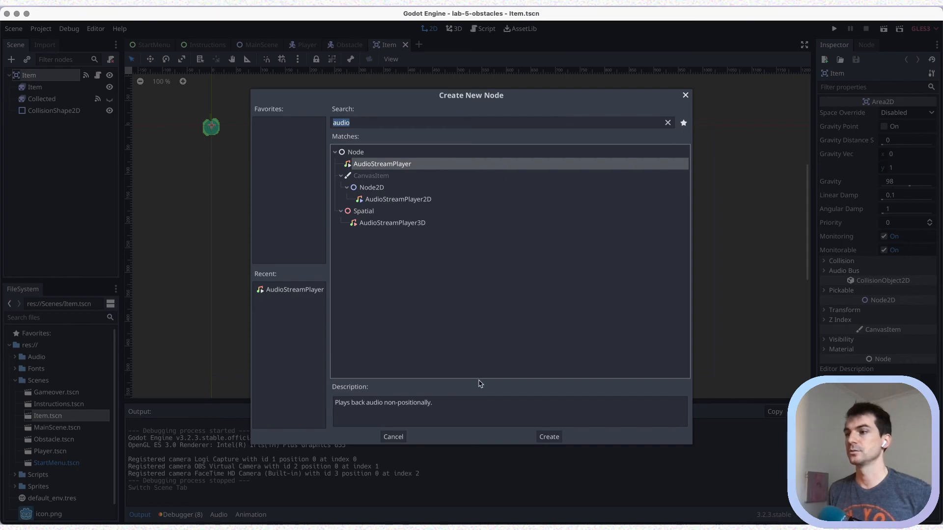
pyautogui.click(554, 436)
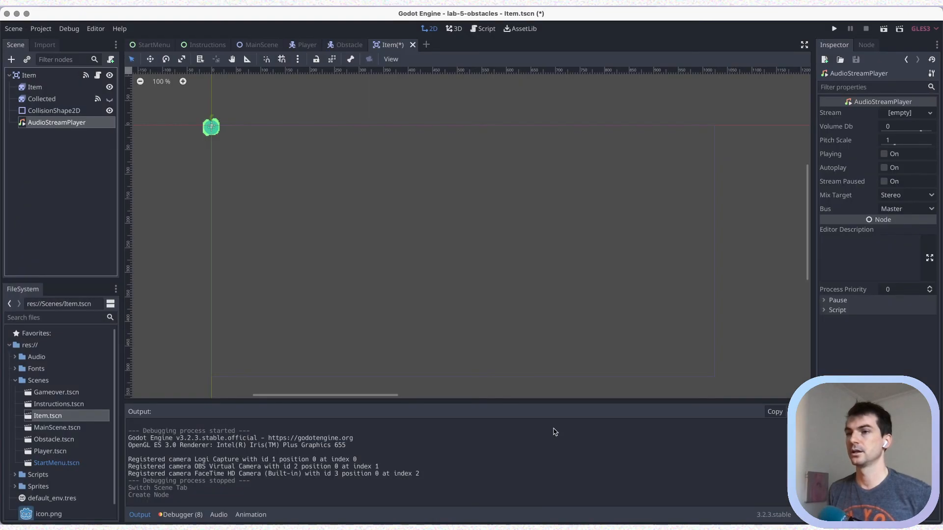
# - Load Pickup_coin 5.wav from the Audio folder as the stream of the new AudioStreamPlayer and save the scene
pyautogui.click(932, 114)
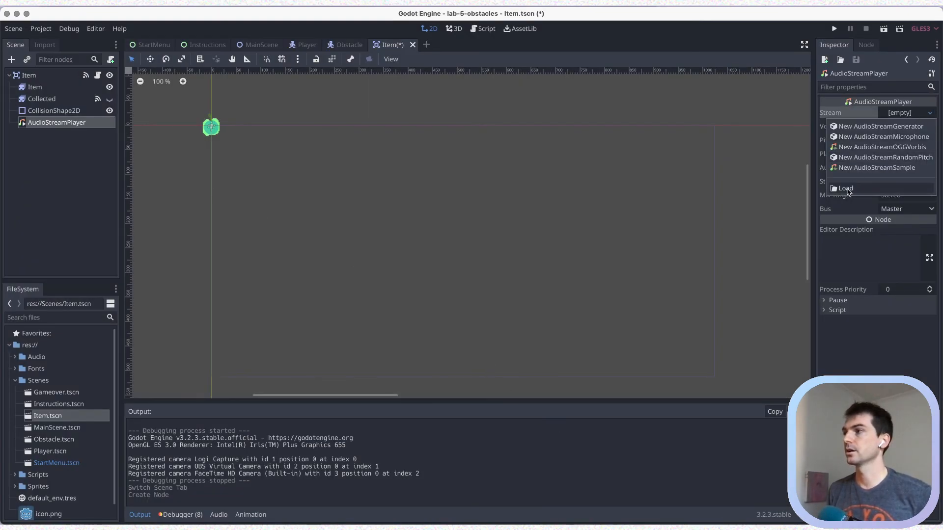
pyautogui.click(846, 188)
pyautogui.doubleClick(234, 137)
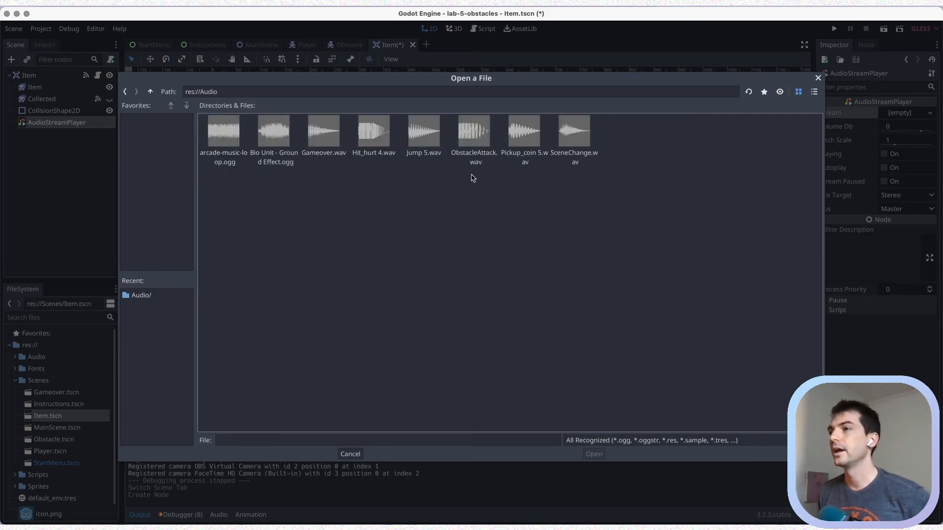
pyautogui.click(525, 136)
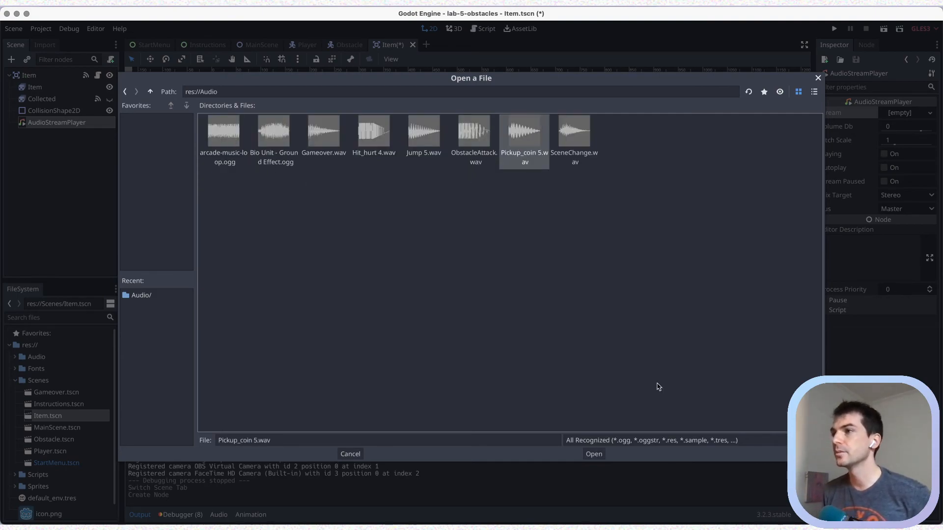
pyautogui.click(594, 455)
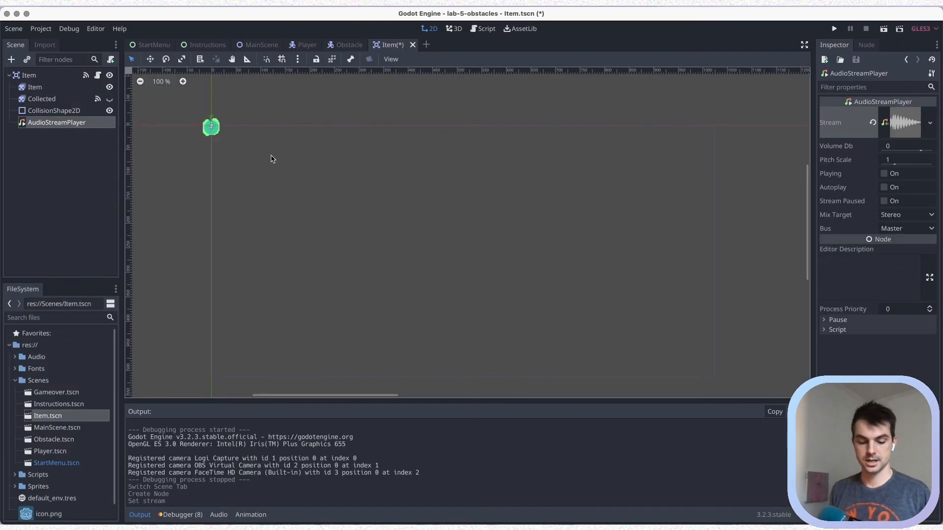
pyautogui.press('super+s')
# - Rename the AudioStreamPlayer node as CollectSound and save the Item scene
pyautogui.doubleClick(60, 124)
pyautogui.write('CollectSound')
pyautogui.press('Return')
pyautogui.press('super+s')
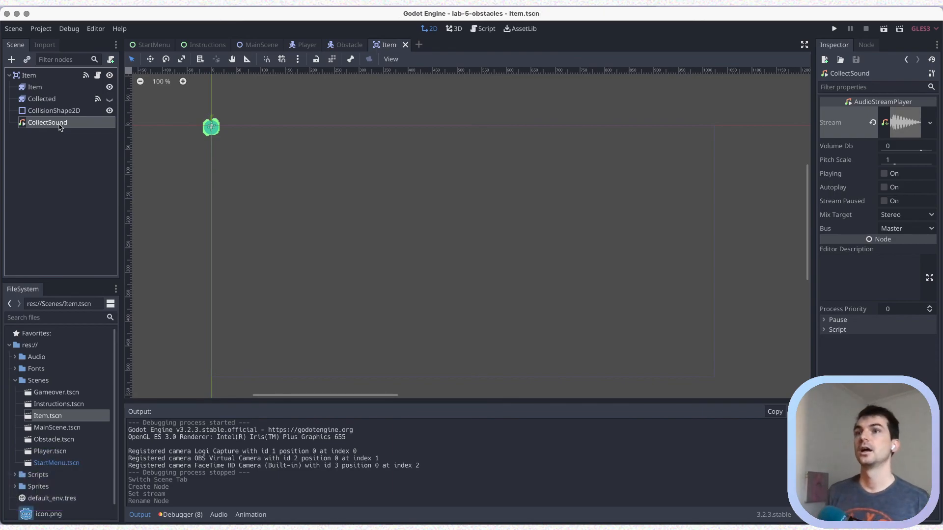
# - Open the Item script, add $CollectSound.play() after the emit_signal line in _on_Item_body_entered(), and save
pyautogui.click(98, 77)
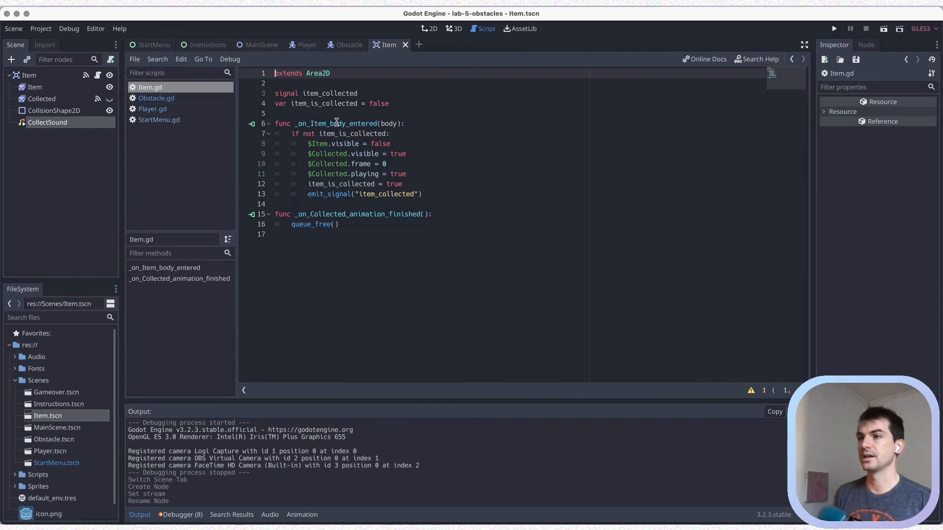
pyautogui.click(431, 194)
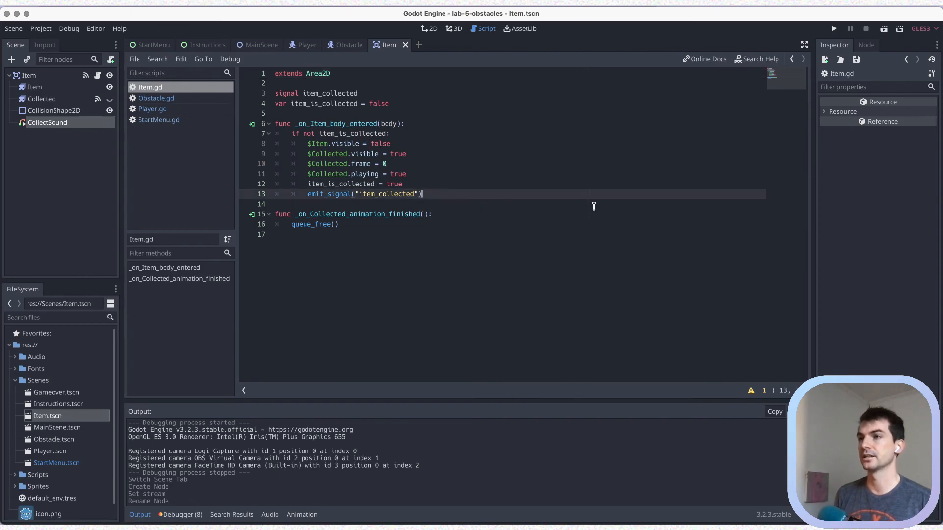
pyautogui.press('Return')
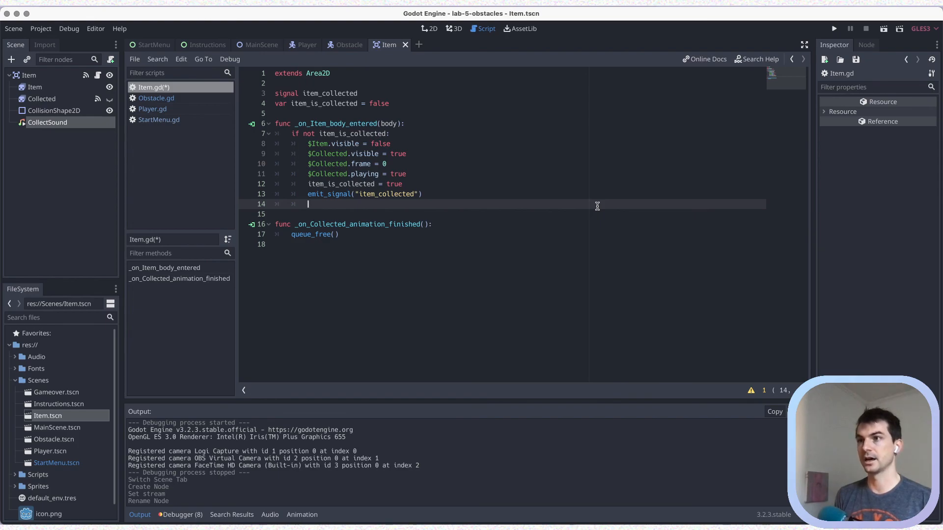
pyautogui.write('$CollectSound.play')
pyautogui.press('Return')
pyautogui.press('super+s')
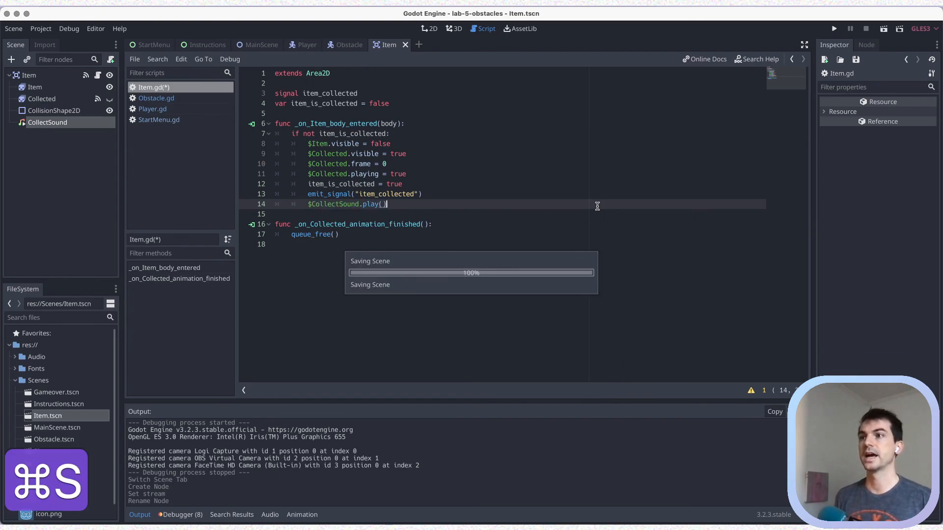
pyautogui.press('super+s')
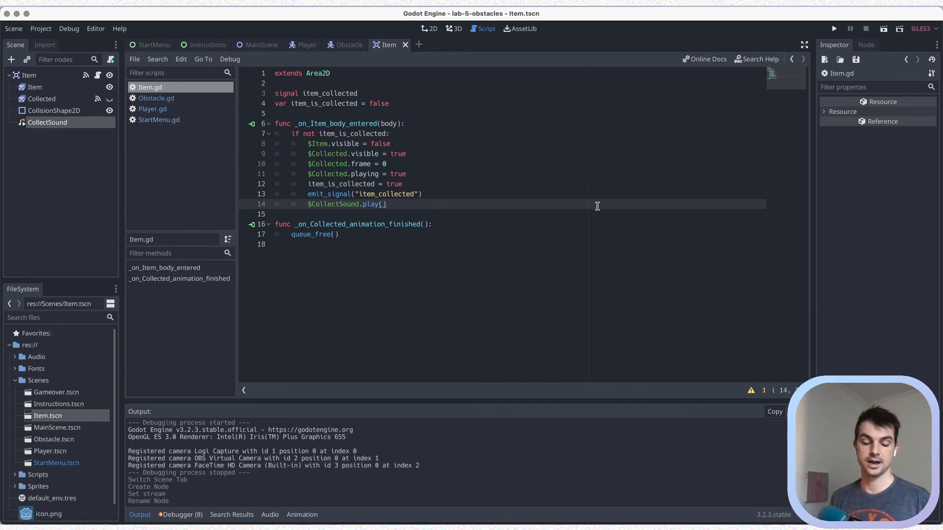
pyautogui.press('super+s')
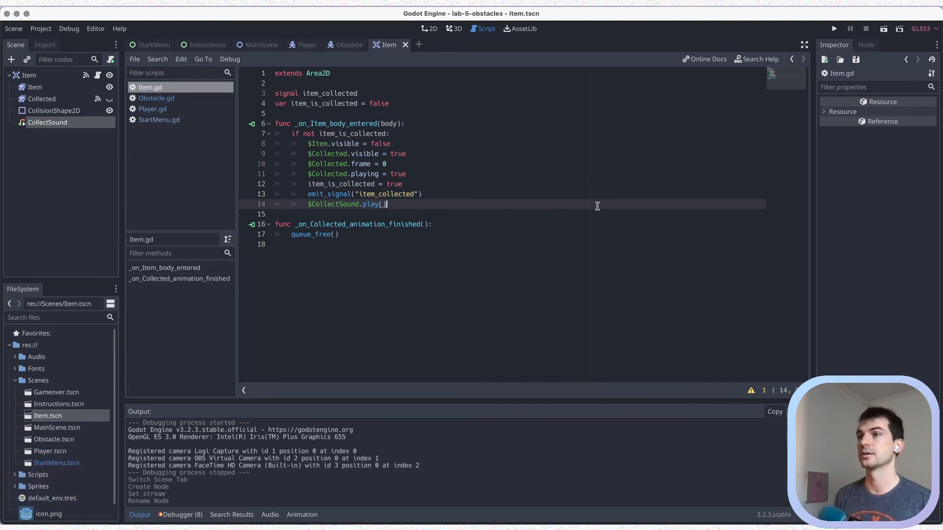
pyautogui.press('super+s')
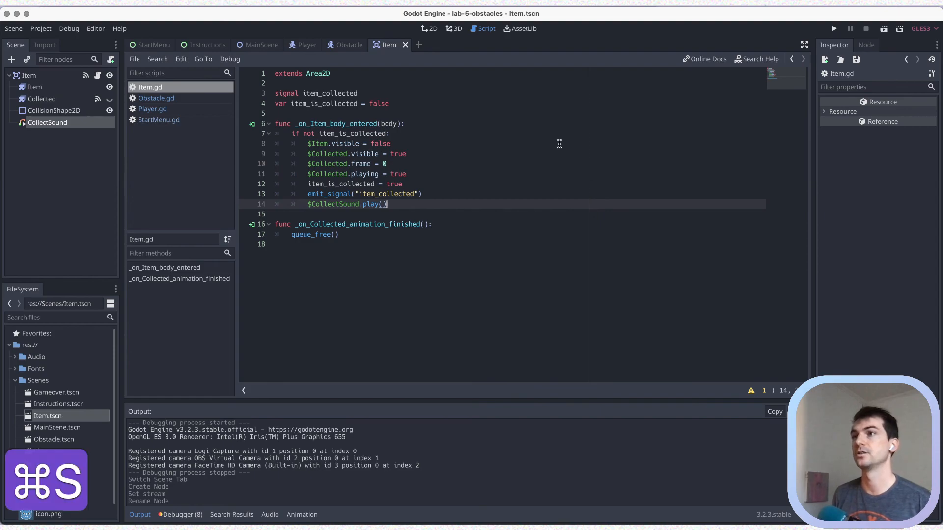
# - Run the MainScene and jump on both snakes to test the obstacle hit sound
pyautogui.click(256, 45)
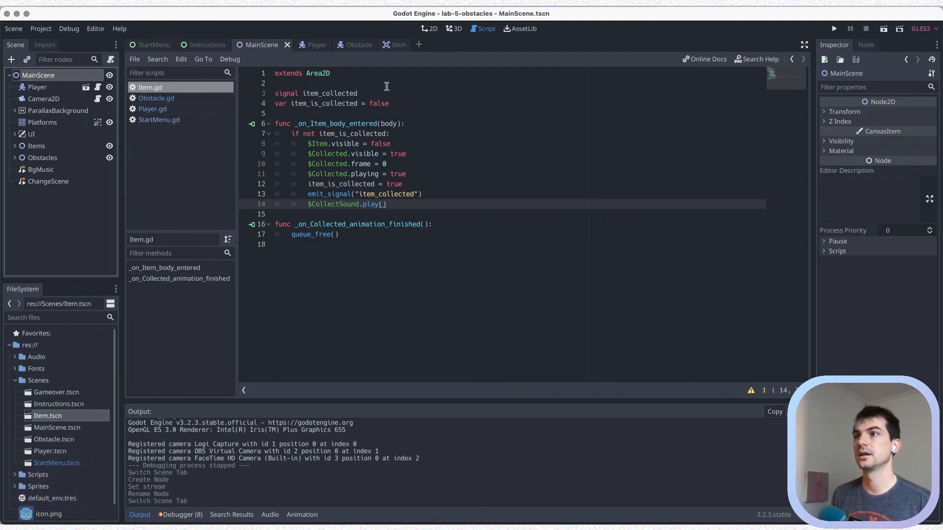
pyautogui.click(882, 31)
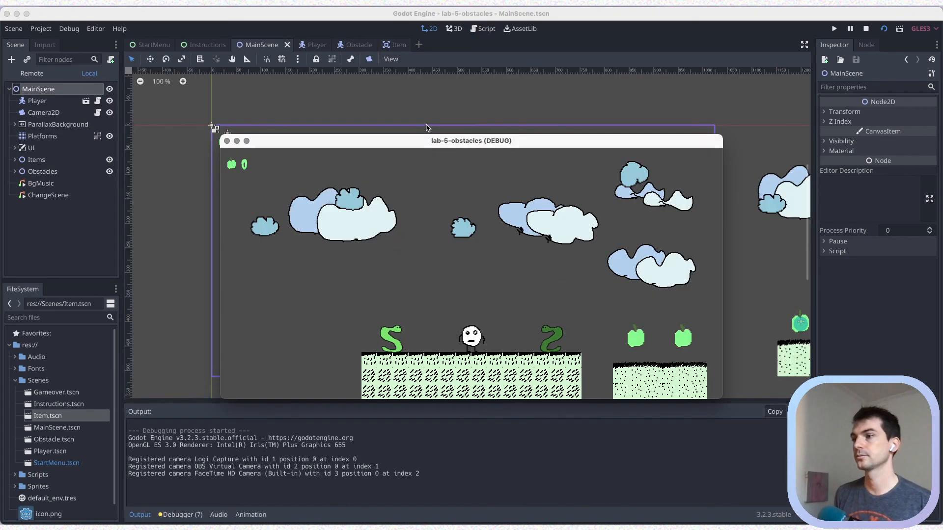
pyautogui.press('Right')
pyautogui.press('Up')
pyautogui.press('Right')
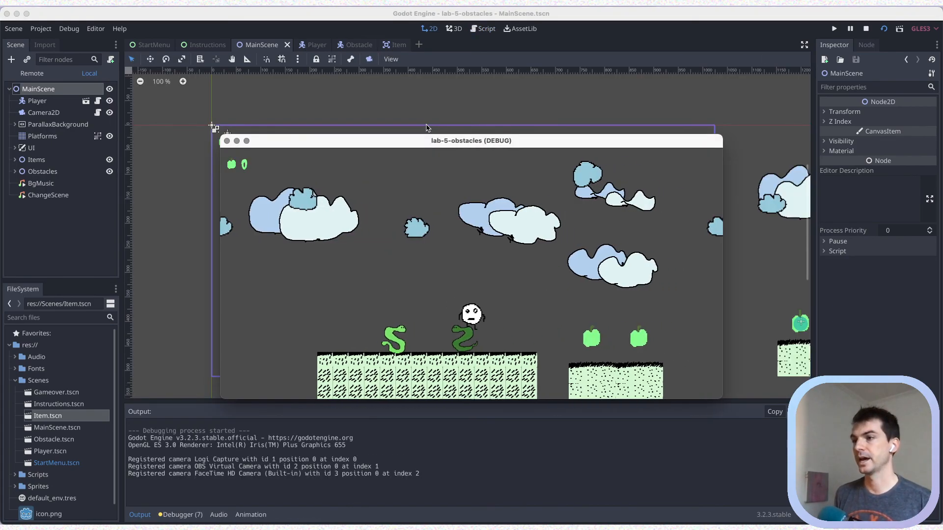
pyautogui.press('Left')
pyautogui.press('Up')
pyautogui.press('Left')
pyautogui.press('Right')
pyautogui.press('Right')
pyautogui.press('Up')
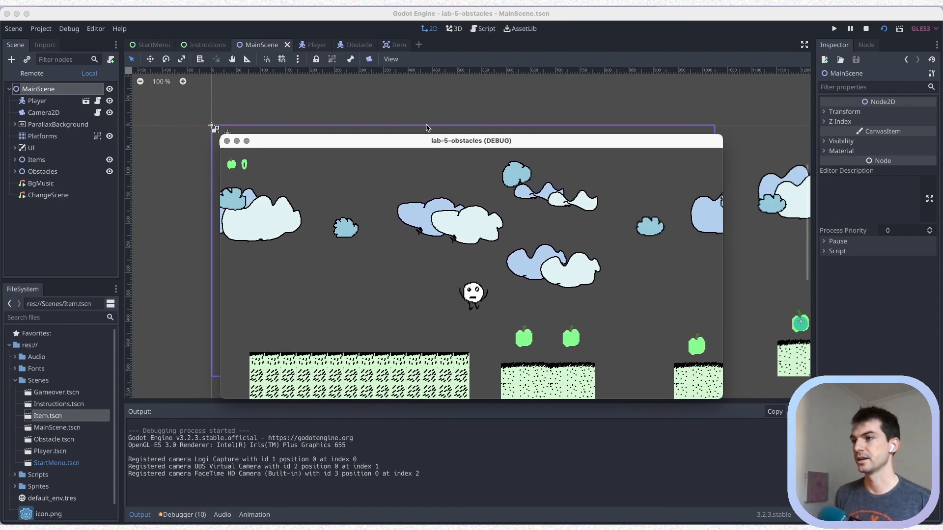
# - Collect the apples along the platforms to test the collect sound, and quit the game at game over
pyautogui.press('Right')
pyautogui.press('Up')
pyautogui.press('Right')
pyautogui.press('Up')
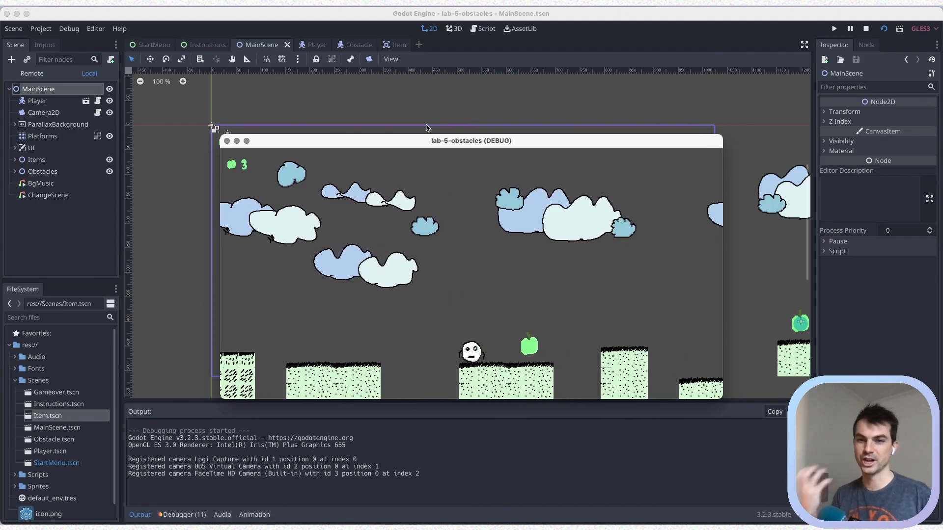
pyautogui.press('Right')
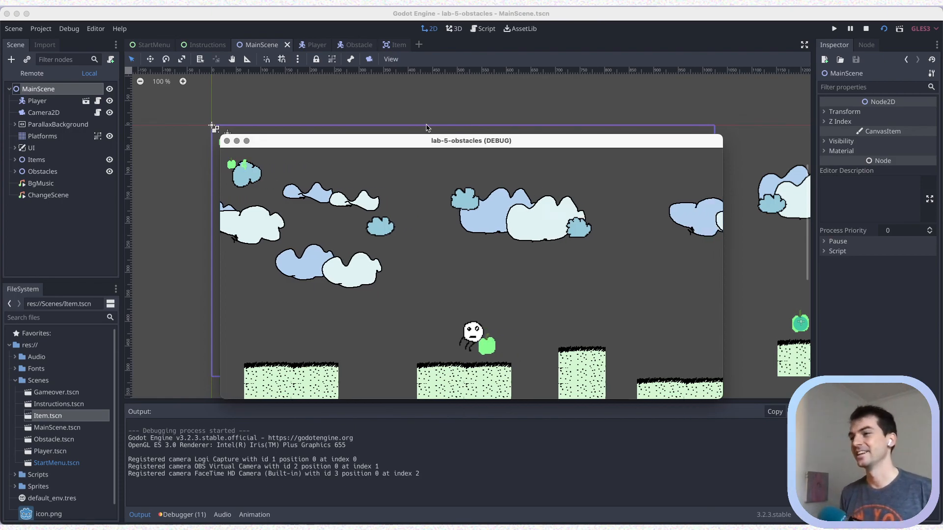
pyautogui.press('Up')
pyautogui.press('Right')
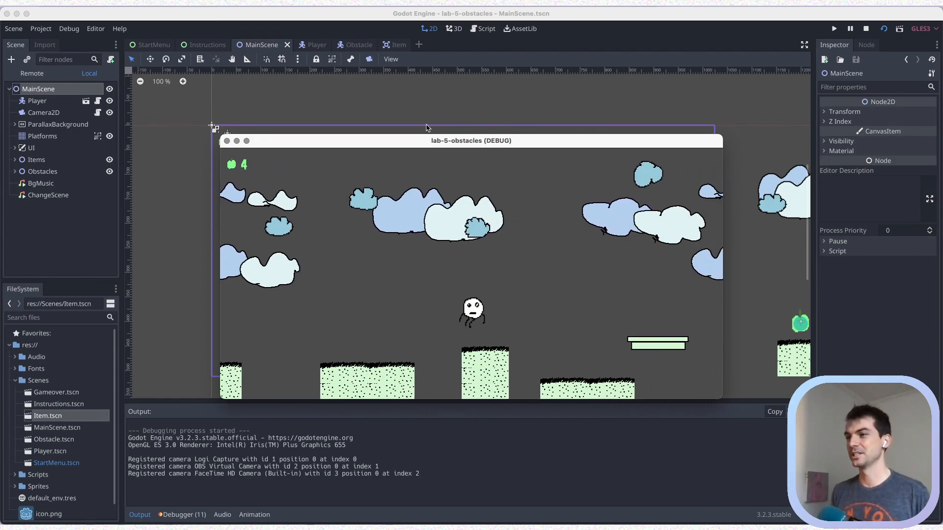
pyautogui.press('Right')
pyautogui.press('Up')
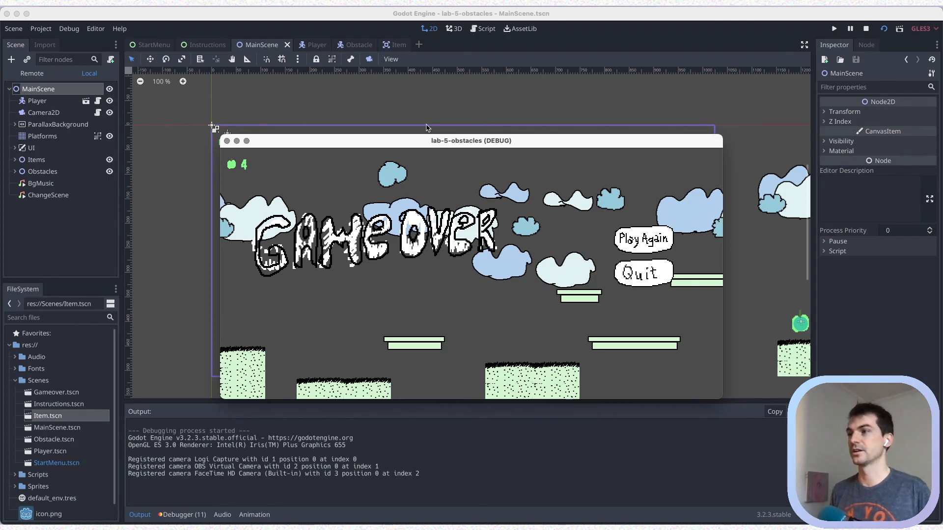
pyautogui.click(620, 277)
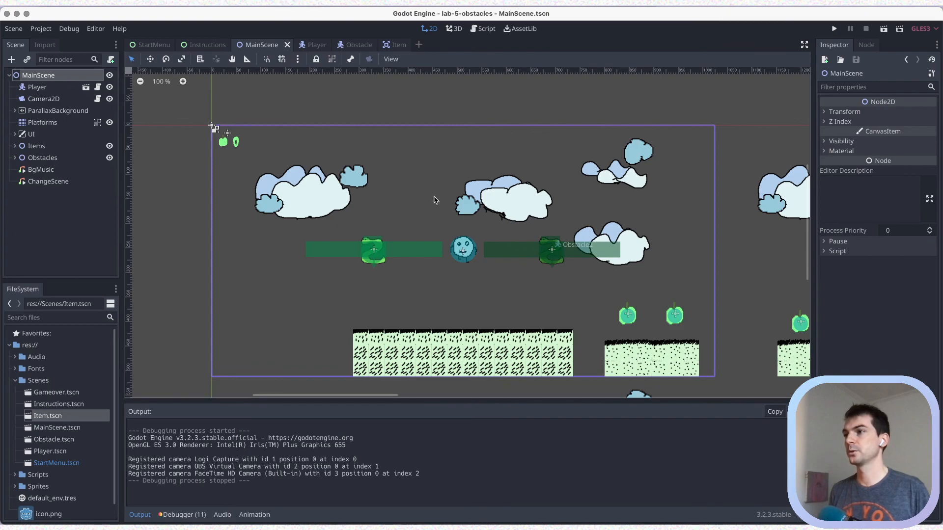